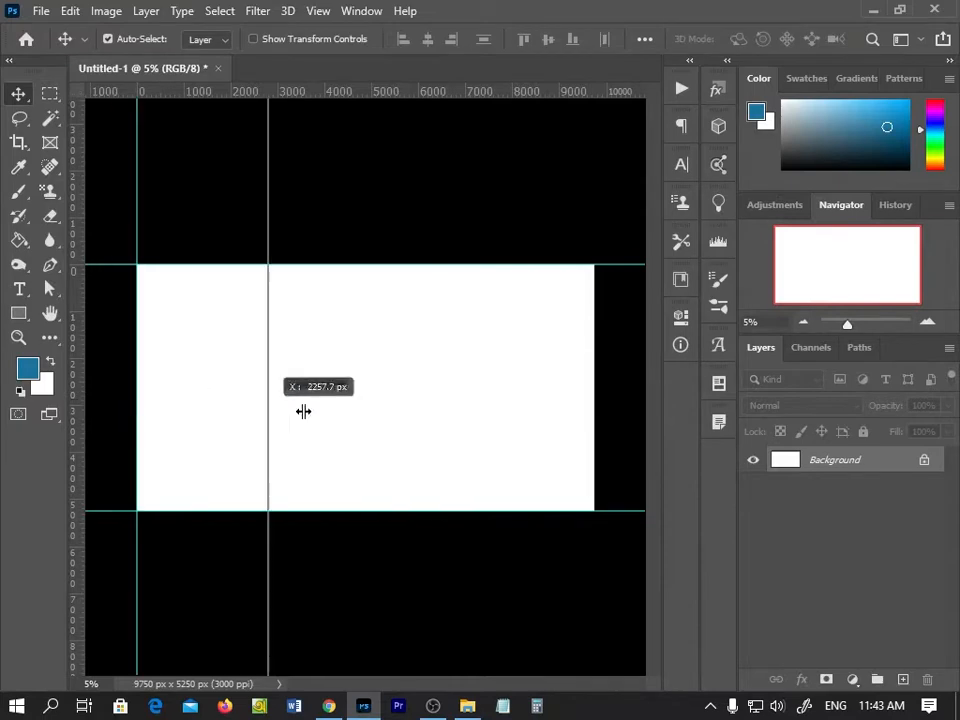
Enlarge the canvas to 3.5 × 2 inches using Canvas Size.
click(72, 11)
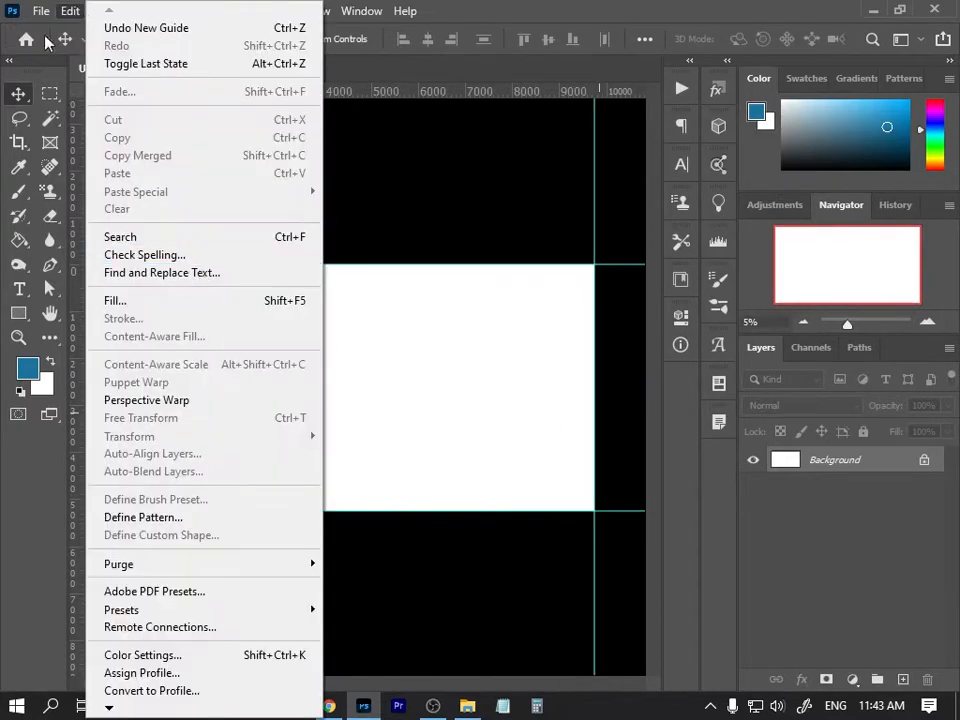
click(70, 12)
click(106, 11)
click(139, 167)
click(537, 222)
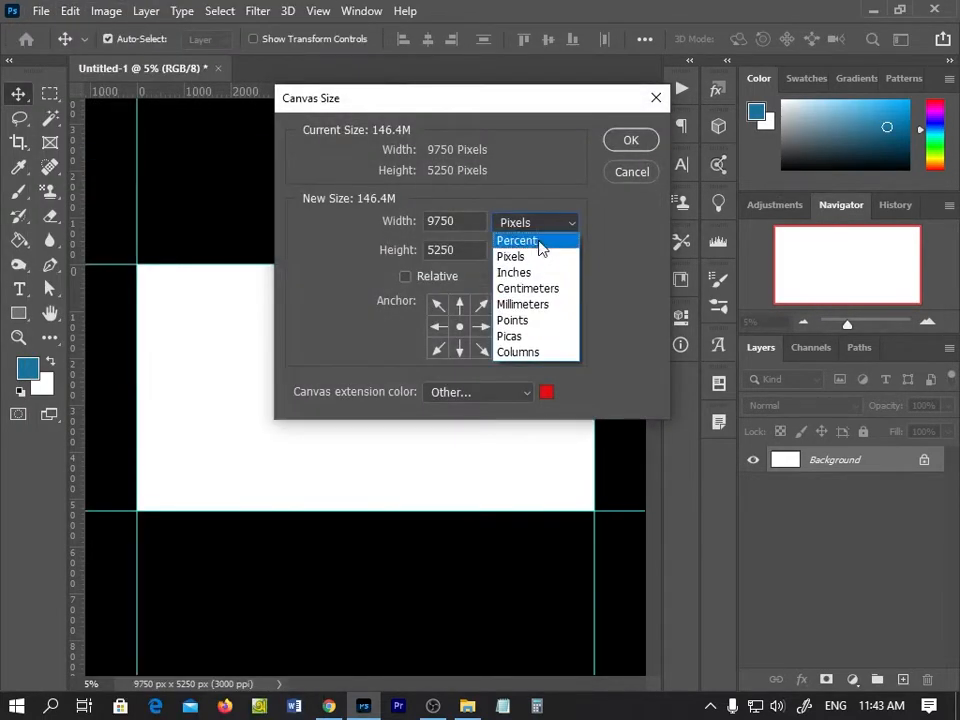
click(525, 272)
double_click(458, 220)
text(3.5)
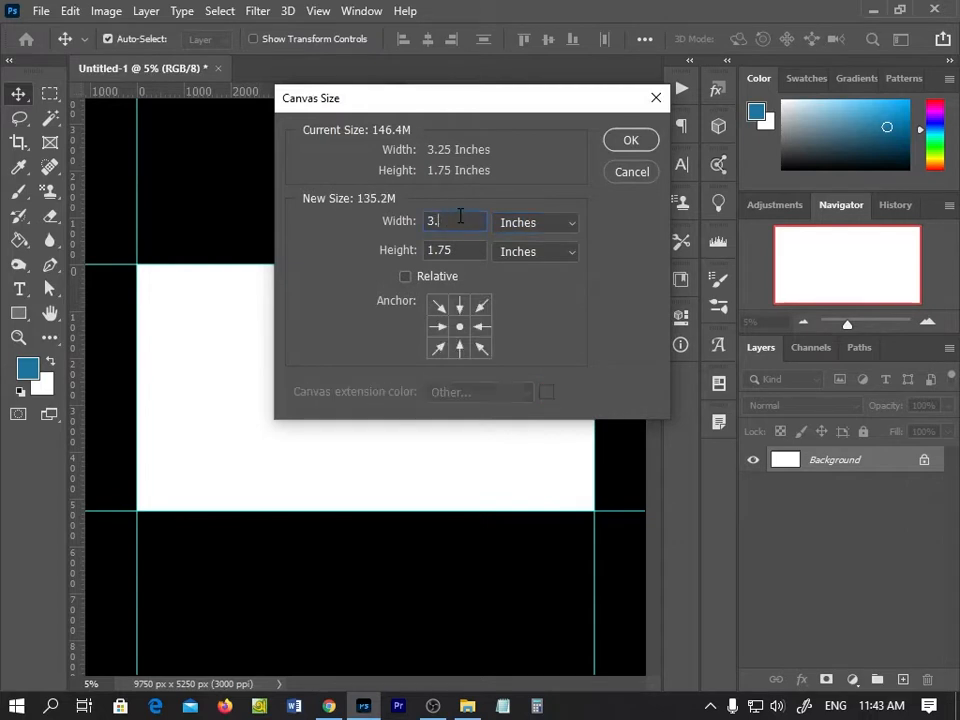
key(Tab)
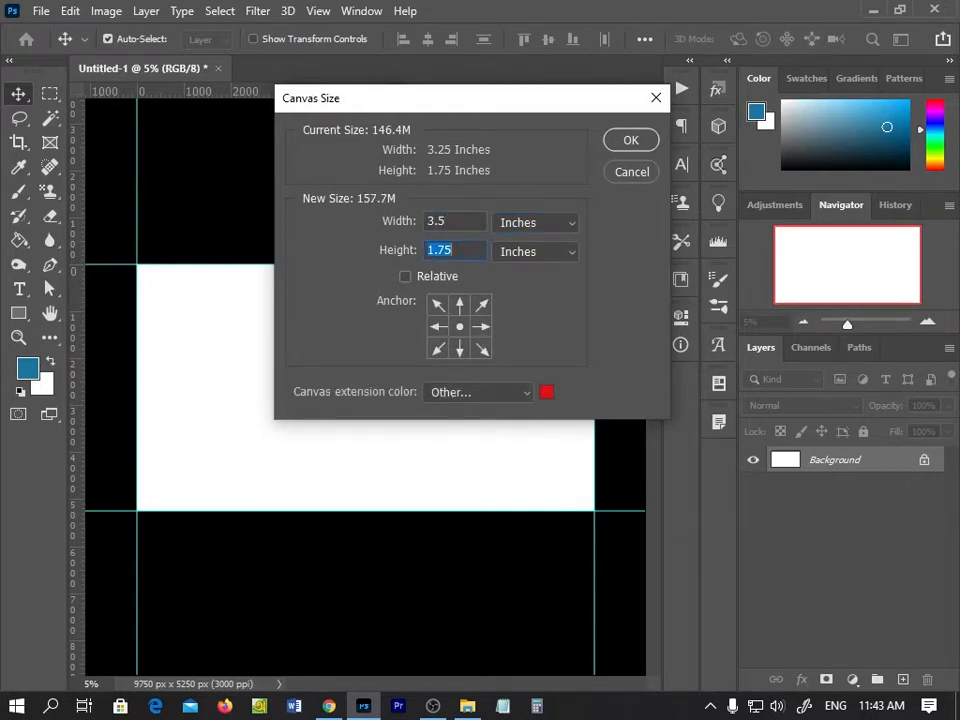
text(2)
click(631, 141)
Place guides at the current canvas edges, then enlarge the canvas to 3.75 × 2.25 inches.
drag(392, 94, 494, 517)
drag(76, 345, 596, 370)
click(68, 11)
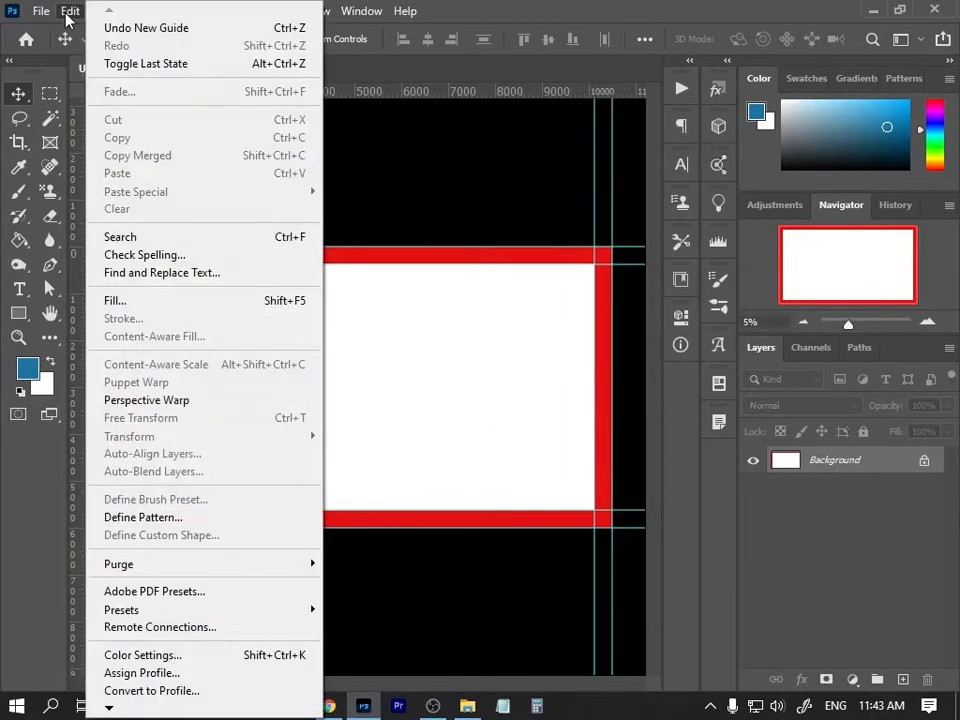
mouse_move(106, 11)
click(154, 168)
click(536, 222)
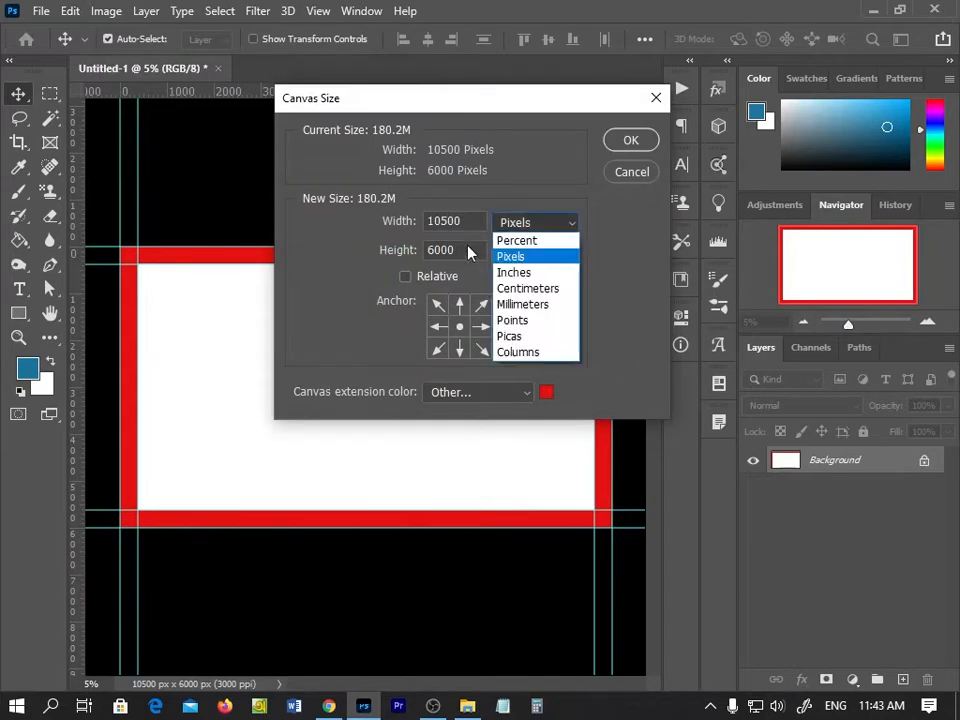
click(525, 274)
key(BackSpace)
text(75)
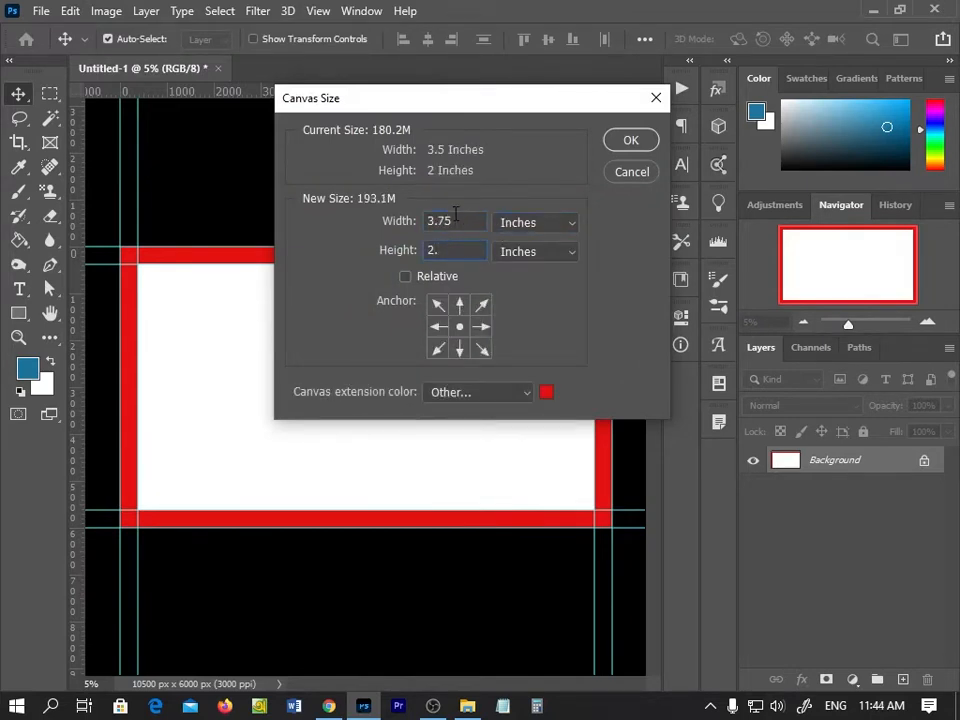
click(623, 141)
Fill the canvas with white.
click(70, 11)
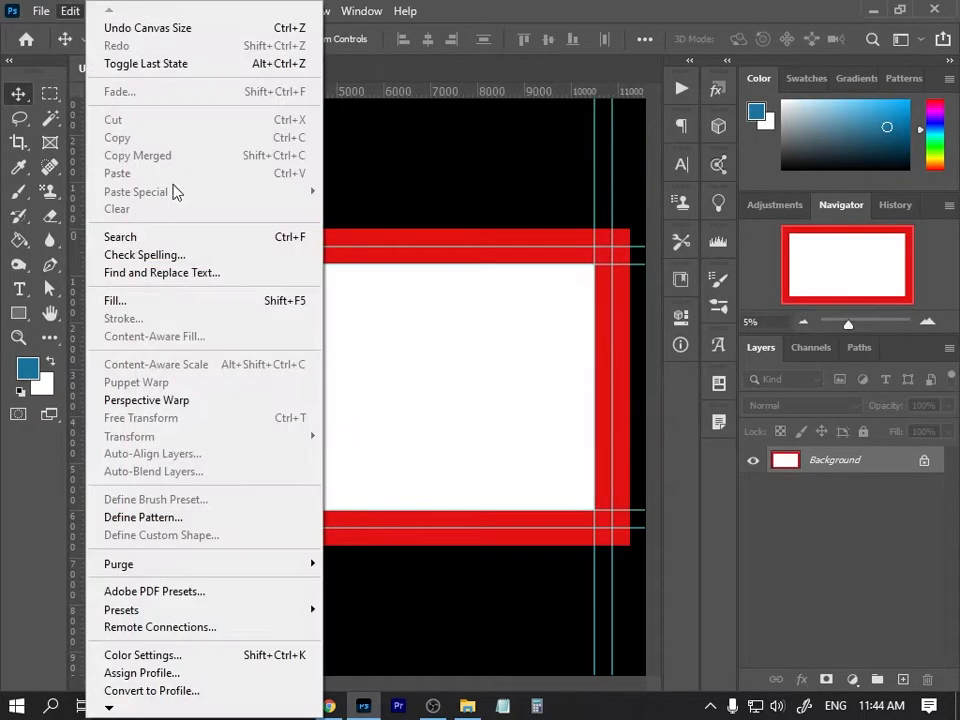
click(163, 301)
click(606, 165)
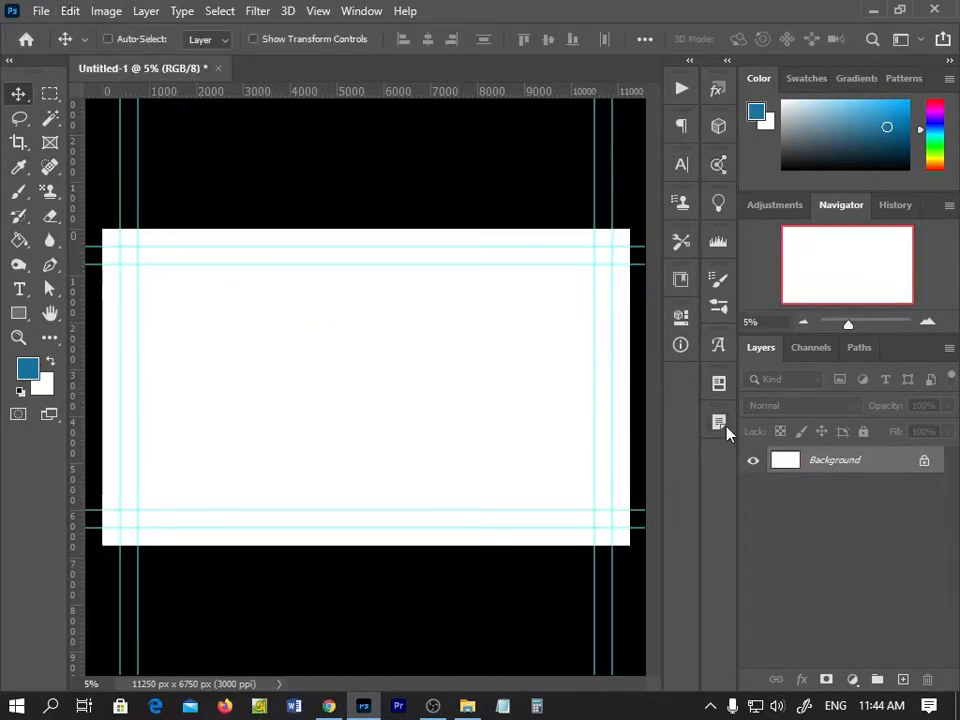
On a new layer, draw a Pen shape curving from the bottom-left through the centre to the top-right.
key(ctrl+shift+alt+n)
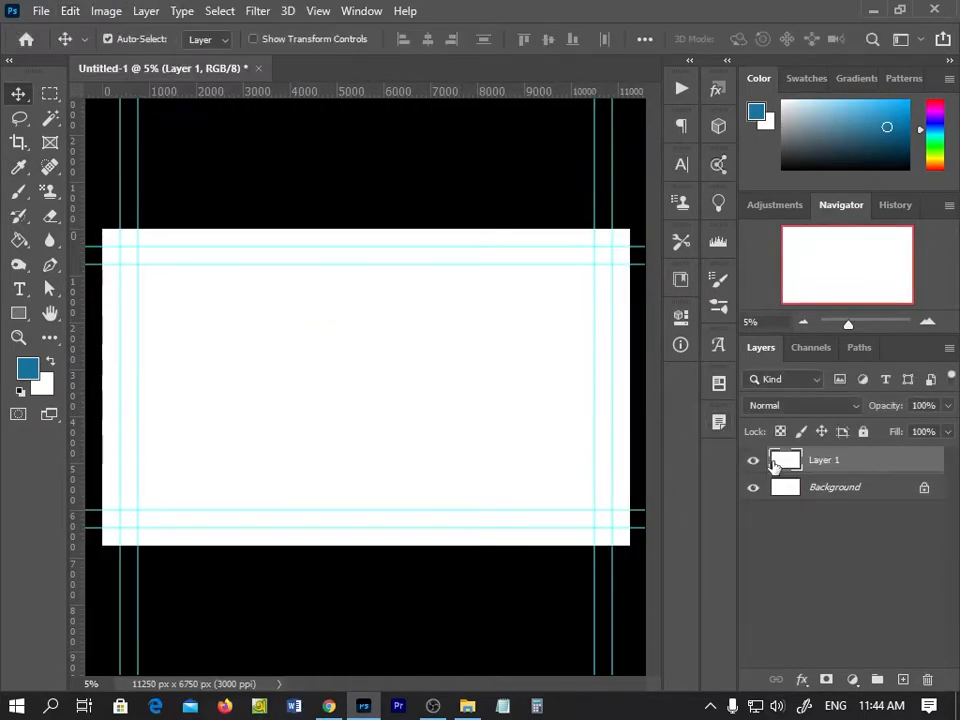
click(55, 264)
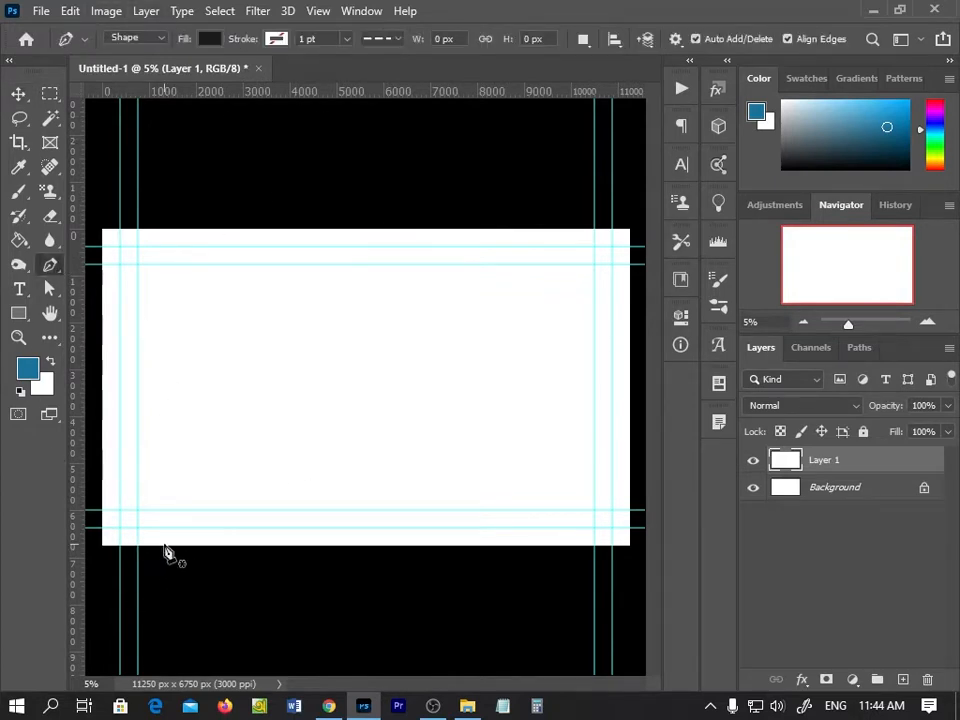
click(163, 542)
drag(349, 376, 397, 294)
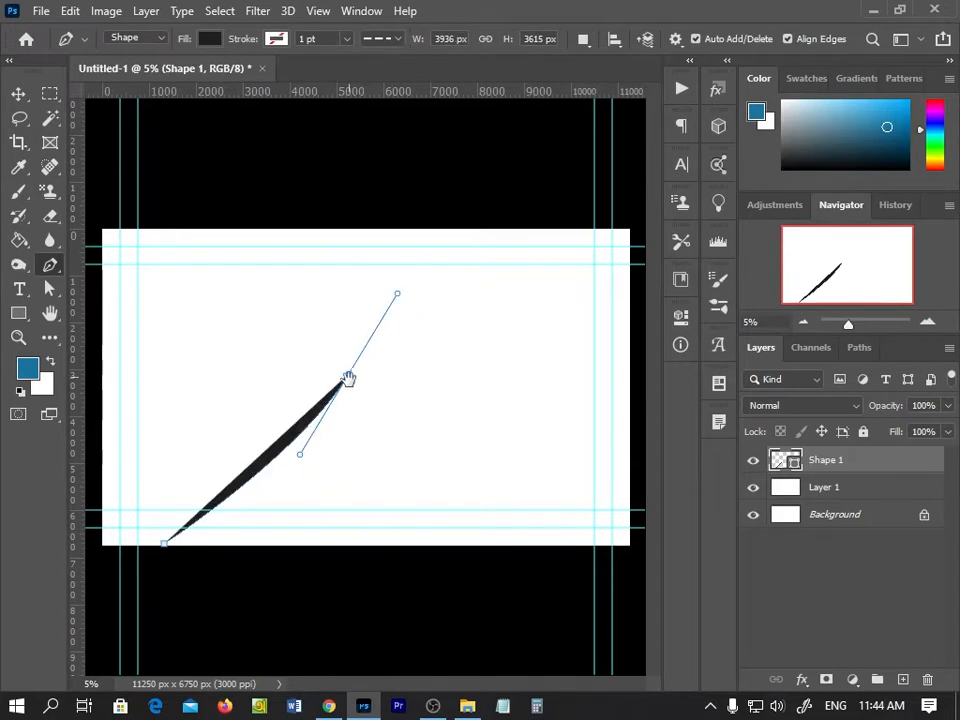
alt+click(348, 374)
drag(554, 229, 647, 204)
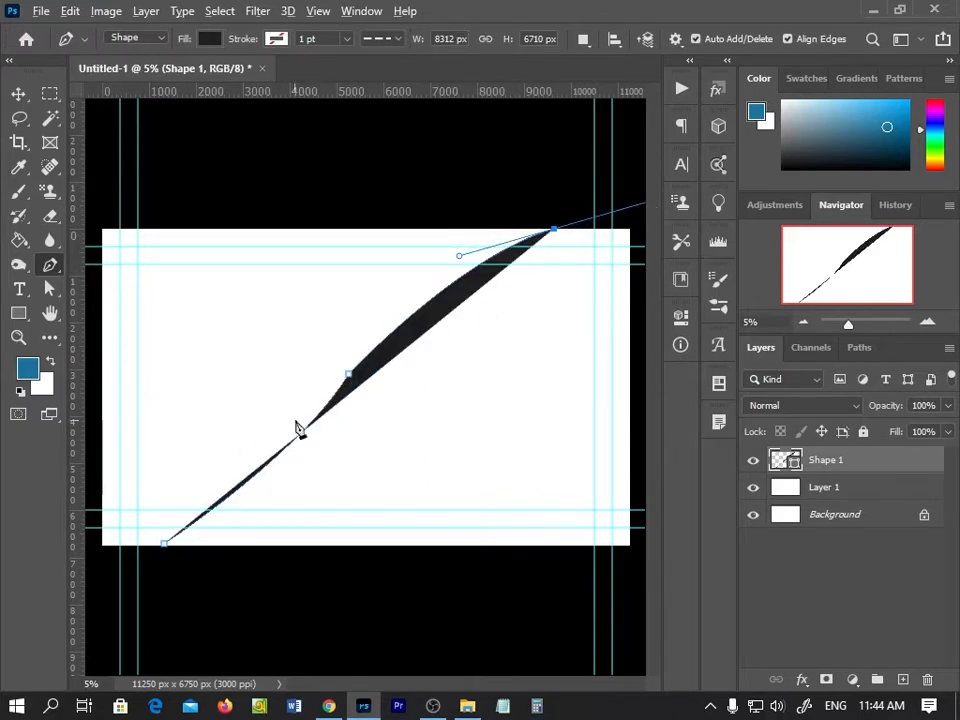
drag(350, 377, 393, 256)
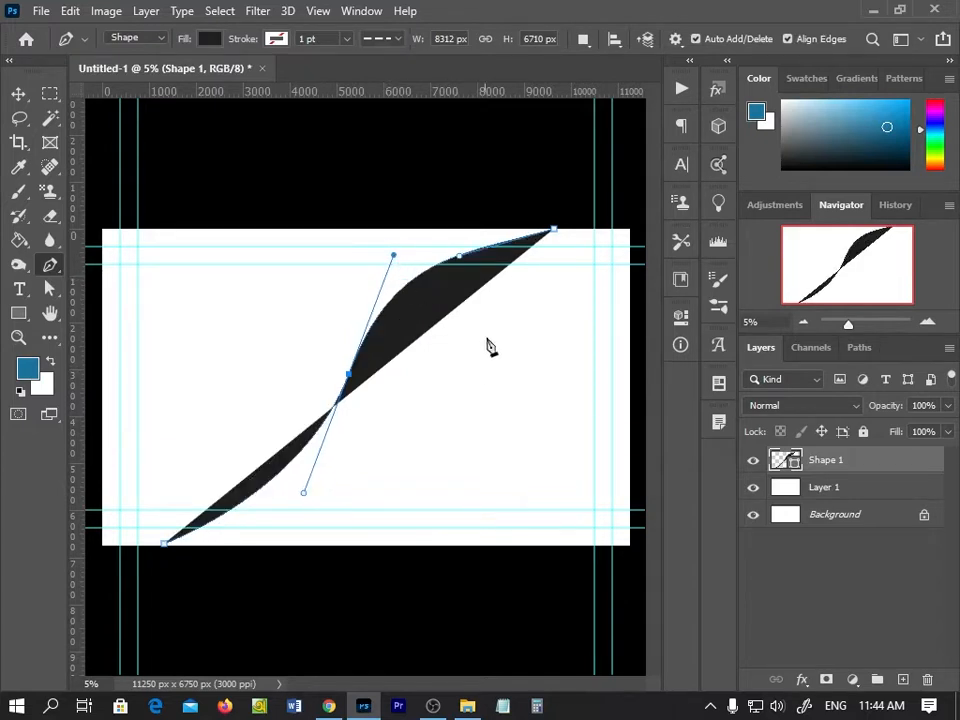
Close the shape outline around the card's left side, above and below the card.
click(553, 230)
click(551, 195)
click(405, 163)
click(289, 163)
click(184, 181)
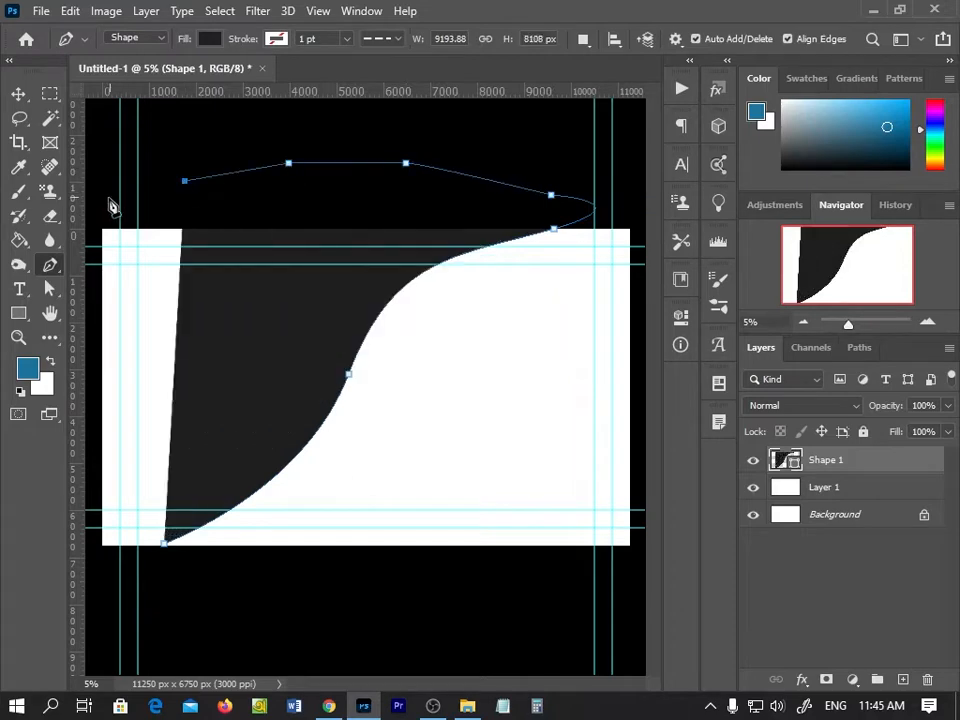
click(104, 199)
click(89, 206)
click(94, 588)
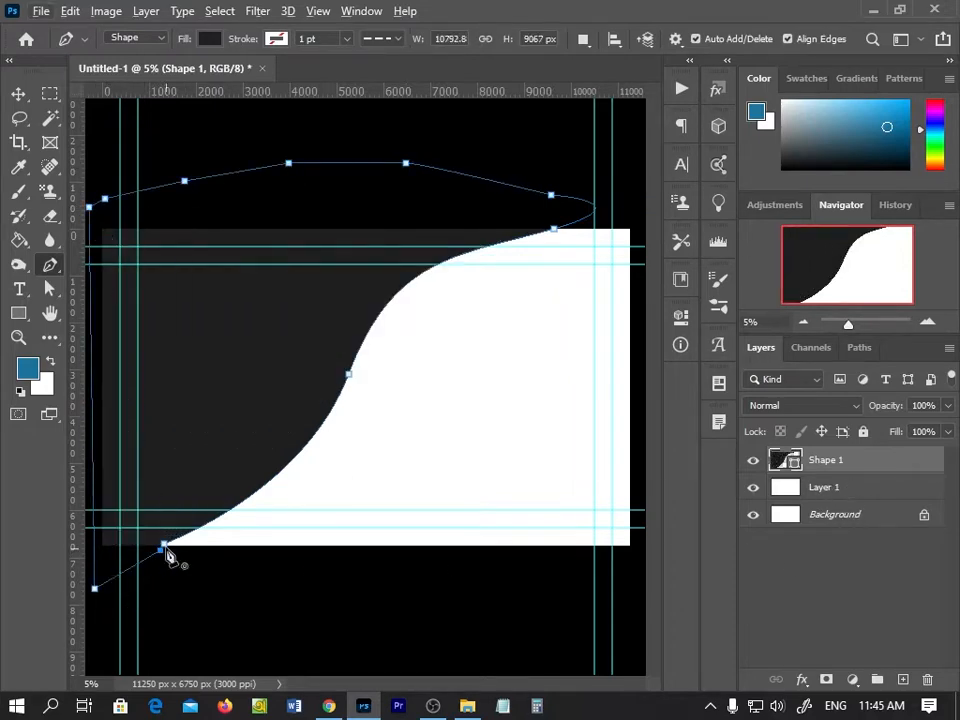
click(800, 496)
scroll(382, 604, down, 6)
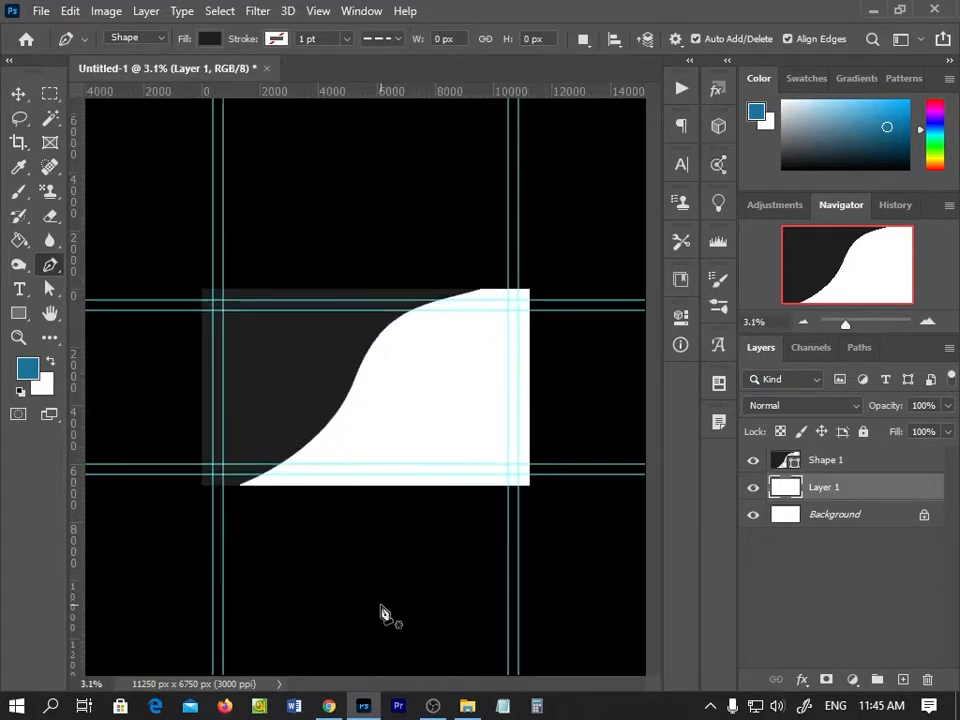
scroll(382, 606, up, 4)
scroll(382, 606, down, 2)
scroll(382, 606, up, 2)
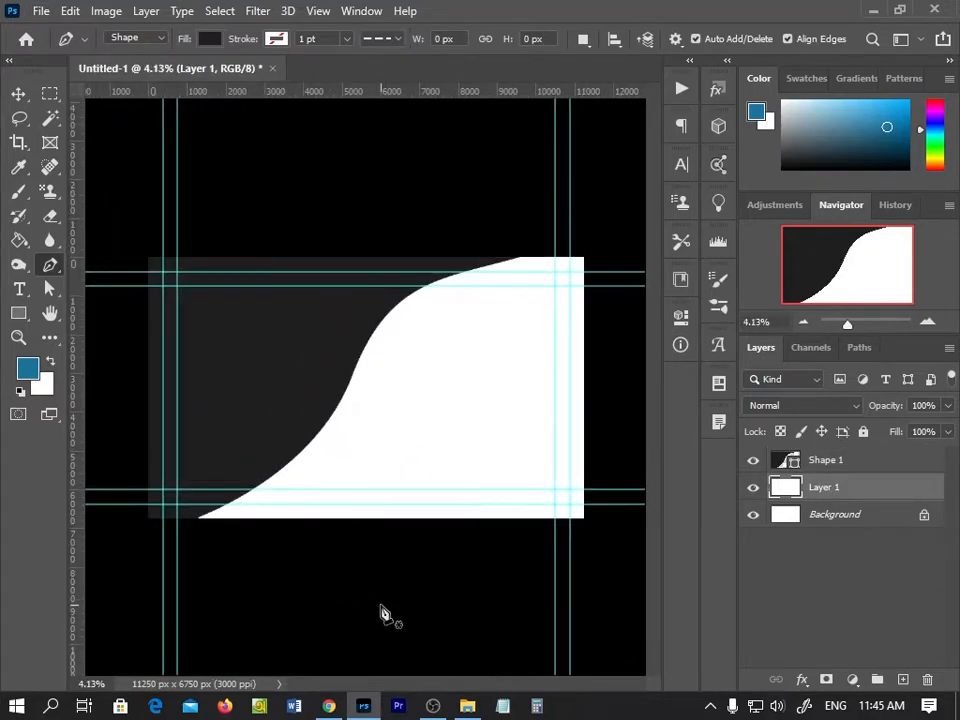
click(18, 93)
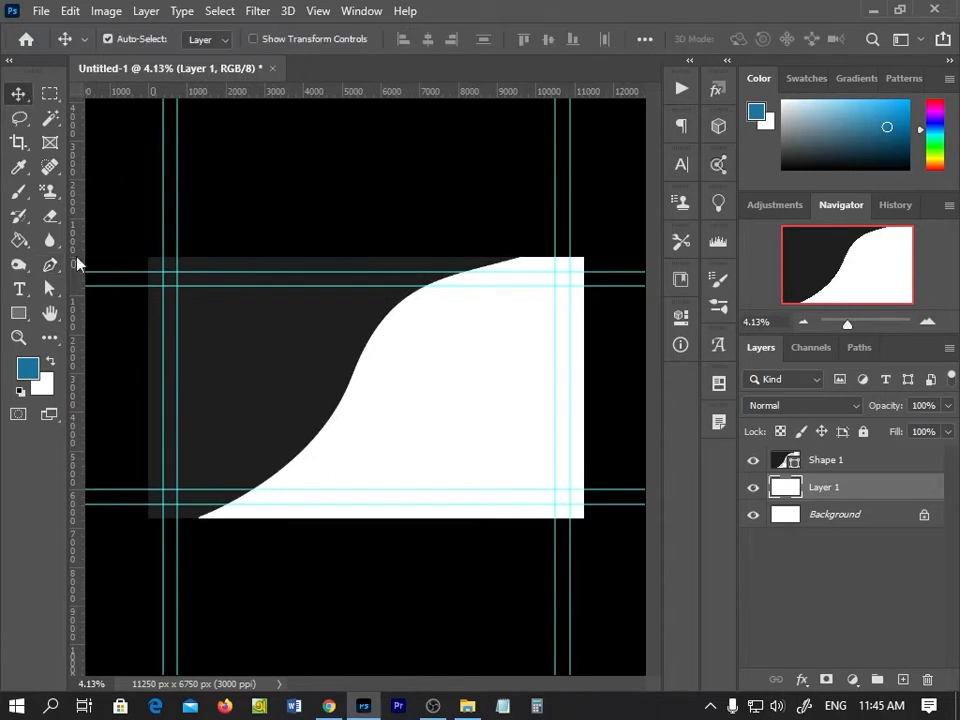
Select the curved shape layer and duplicate it with Ctrl+J.
click(50, 264)
click(18, 93)
click(855, 460)
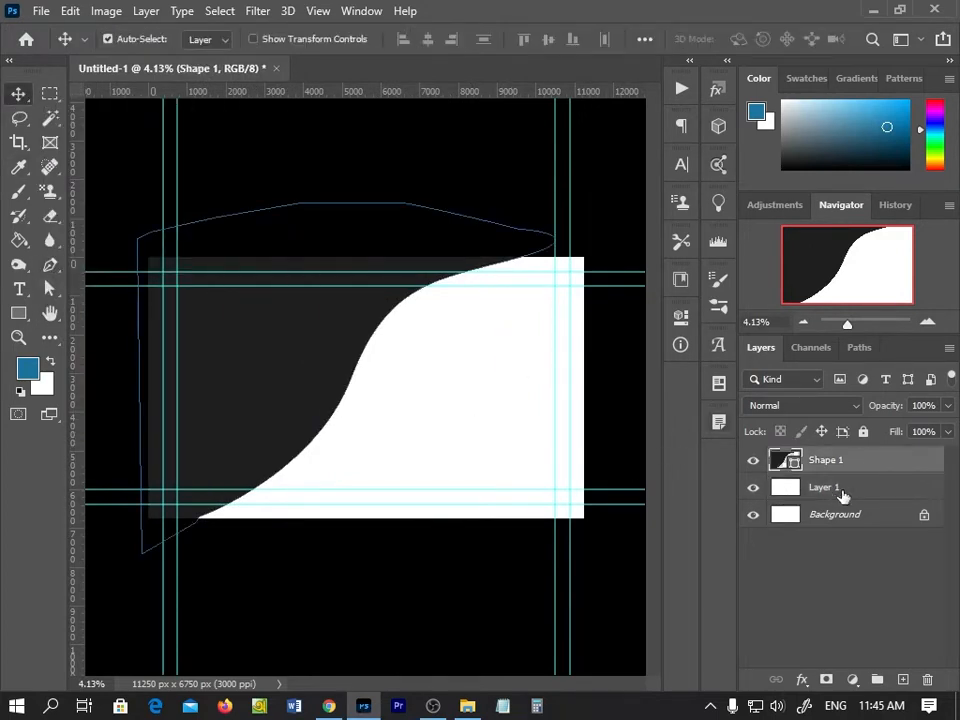
click(843, 490)
click(279, 392)
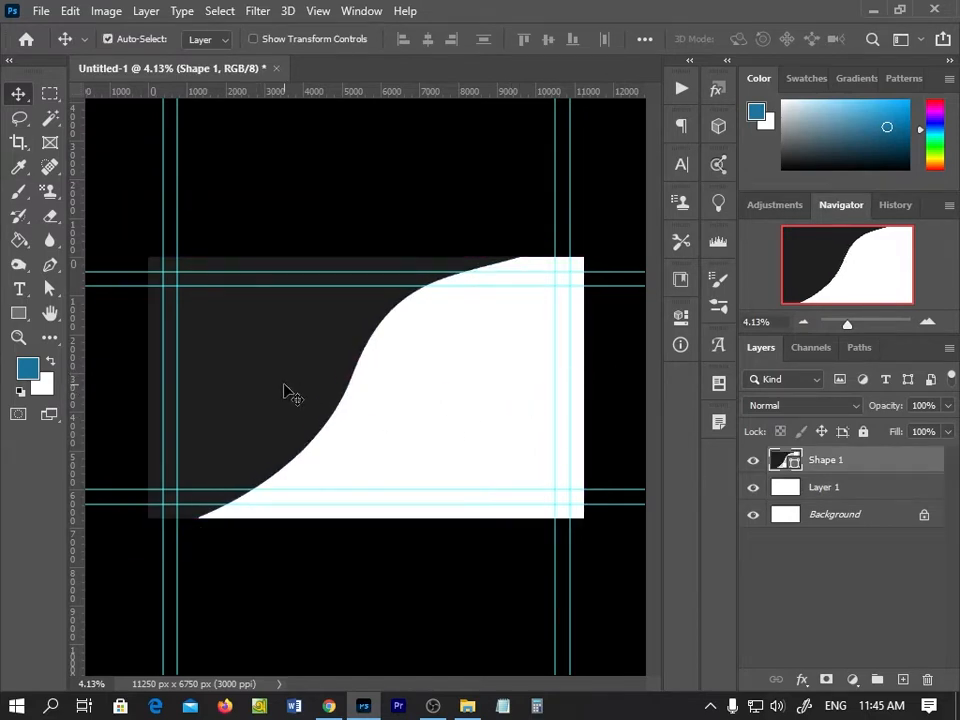
key(ctrl+j)
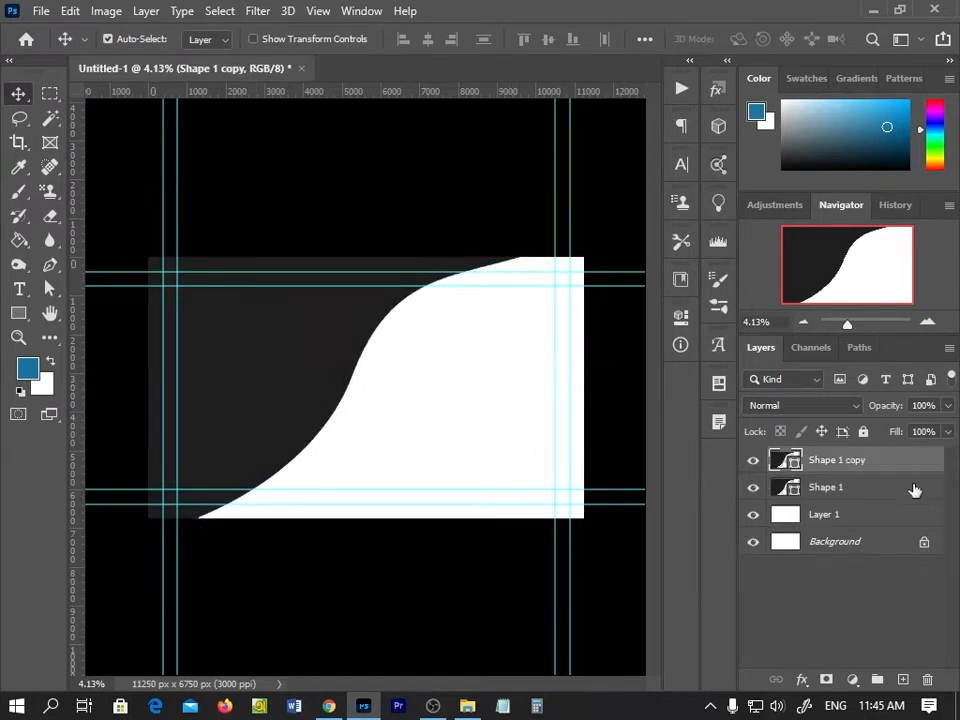
Give the copy a bright green Color Overlay and shift it over the card.
double_click(885, 462)
click(170, 491)
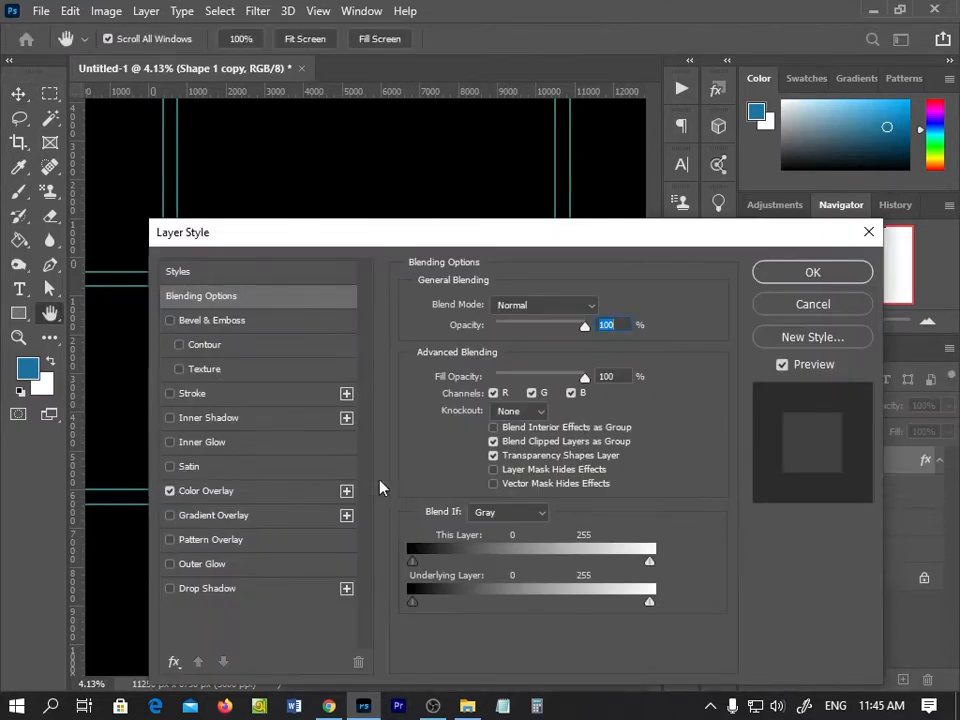
click(215, 491)
click(603, 310)
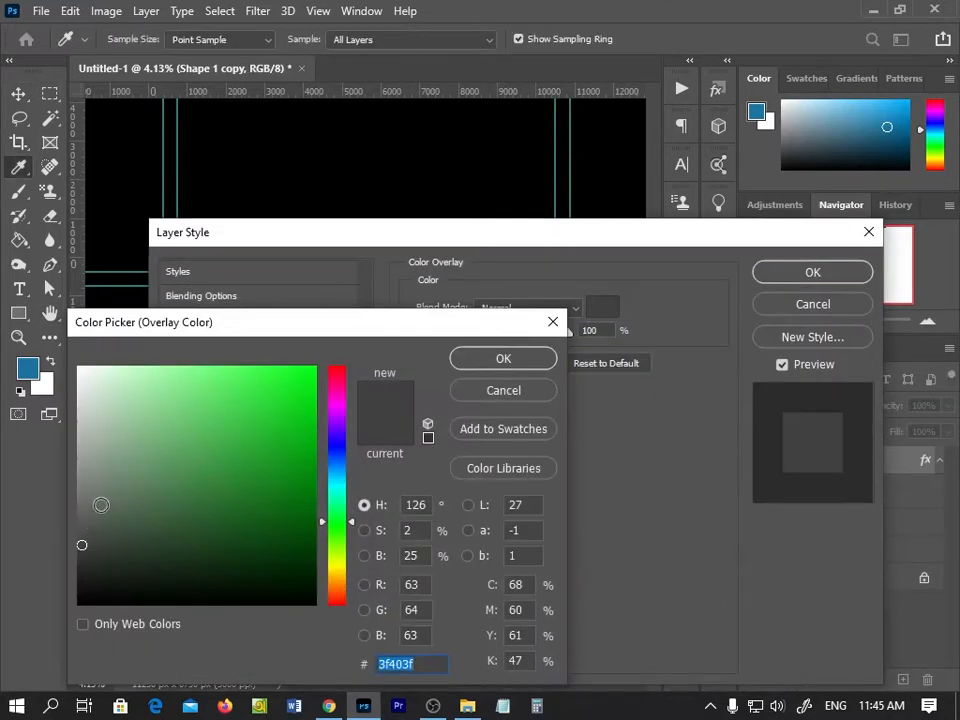
drag(305, 387, 318, 364)
click(503, 358)
click(806, 272)
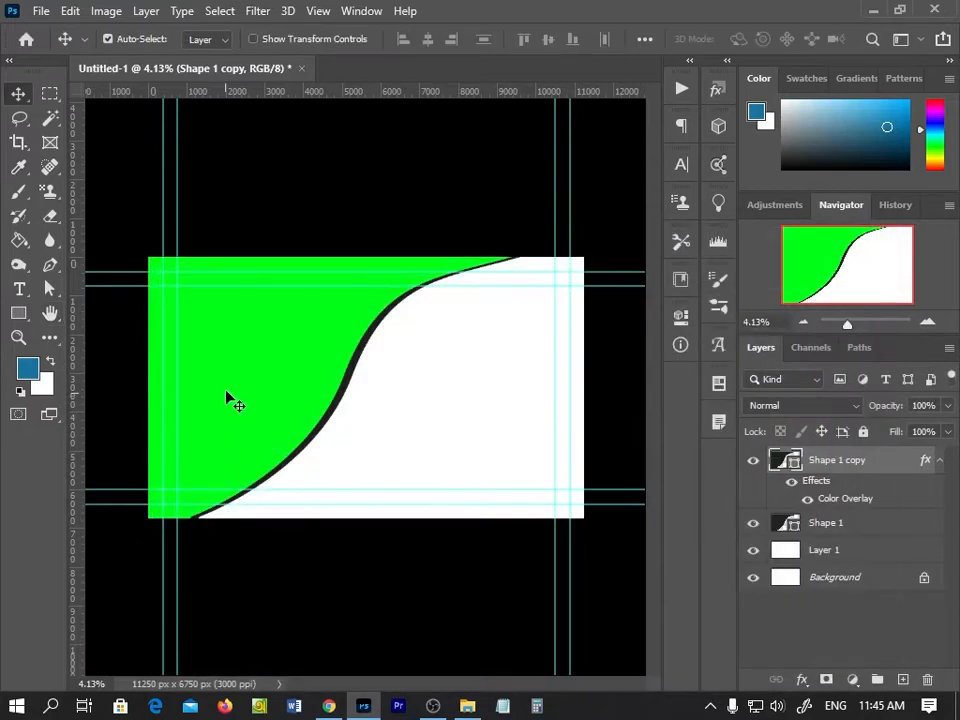
drag(226, 375, 208, 386)
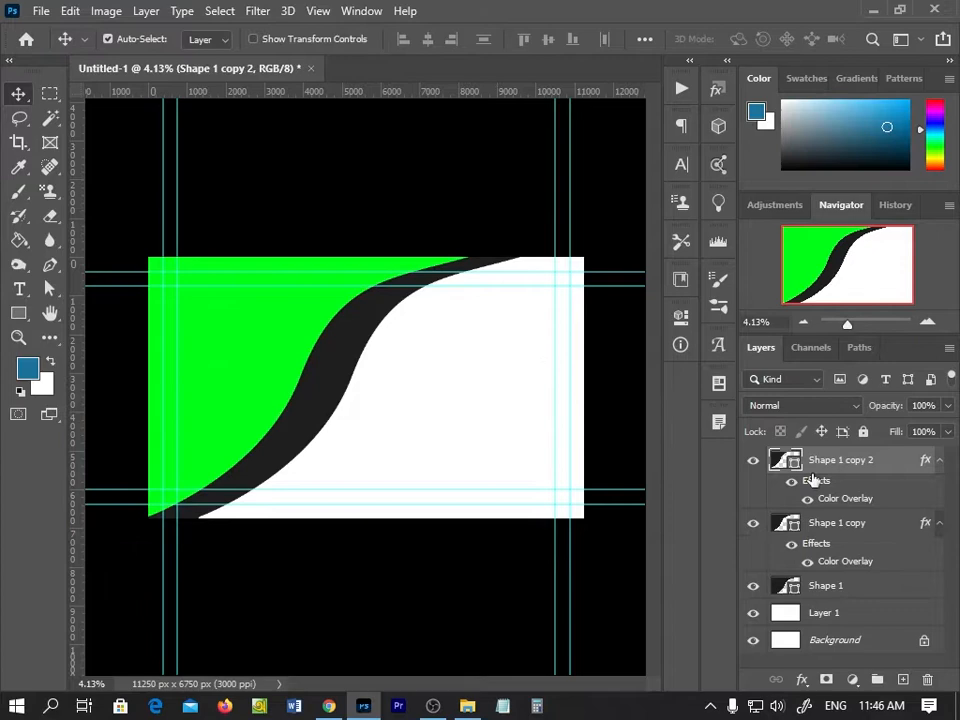
Give Shape 1 copy 2 a dark grey #484b4b overlay, then shift the green stripe and black shape.
double_click(890, 463)
click(278, 500)
click(602, 309)
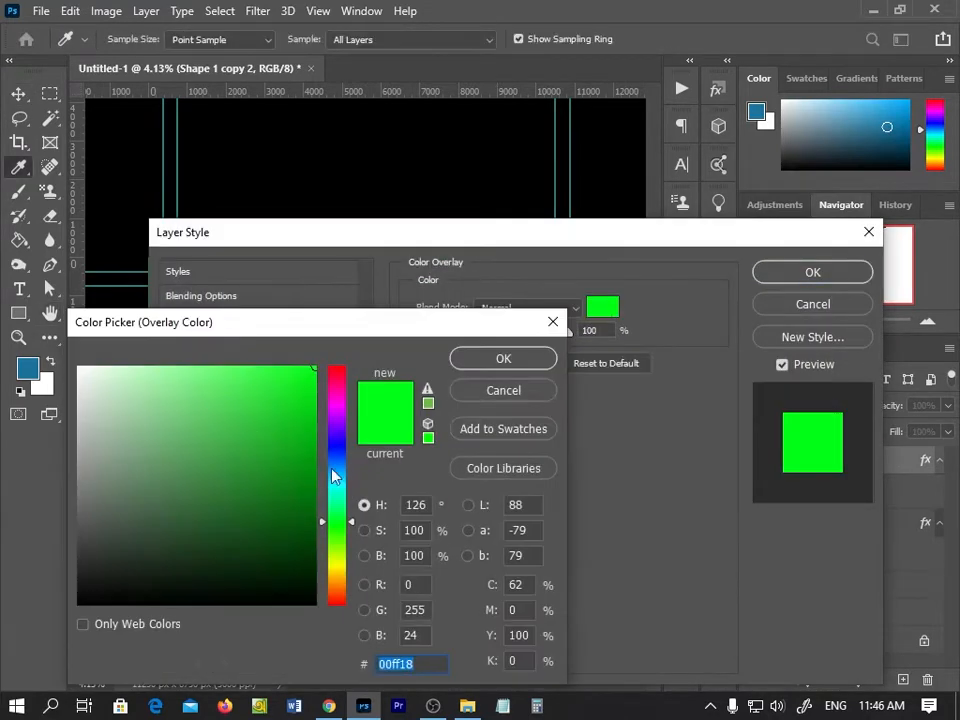
click(339, 482)
click(85, 534)
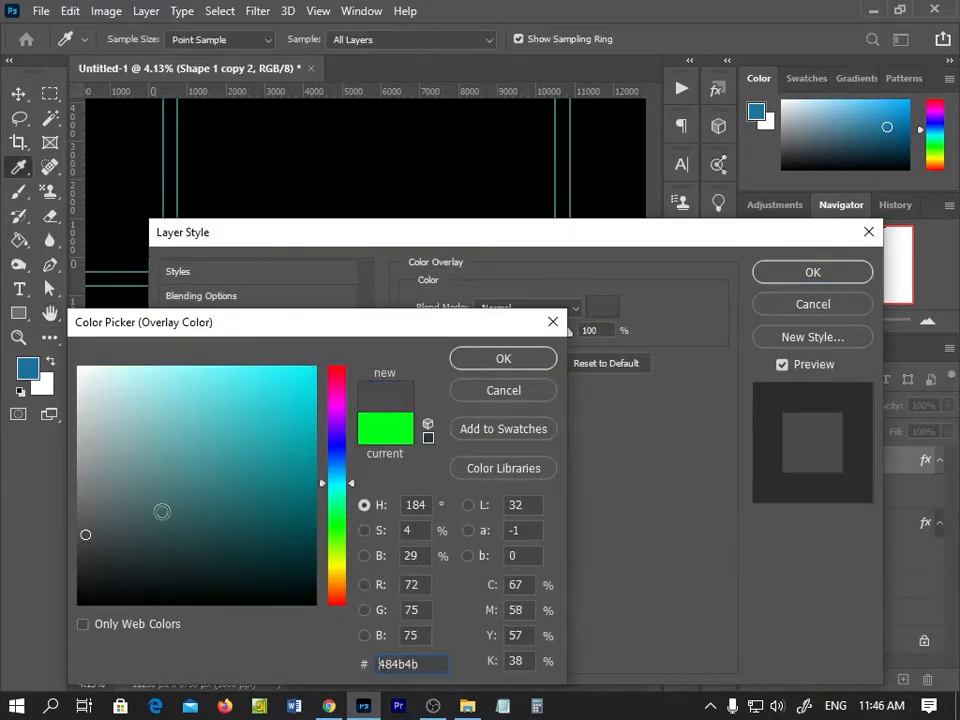
click(512, 363)
click(812, 272)
drag(243, 366, 272, 329)
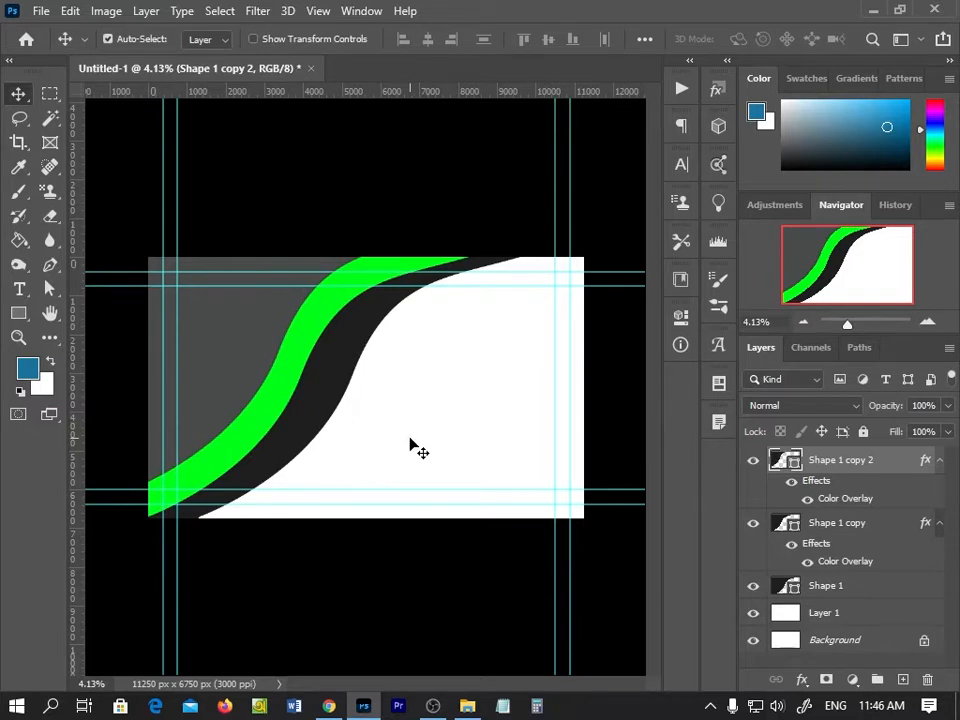
mouse_move(343, 398)
mouse_down()
mouse_move(327, 390)
mouse_move(339, 399)
mouse_move(328, 414)
mouse_move(313, 408)
mouse_move(337, 392)
mouse_move(345, 398)
mouse_up()
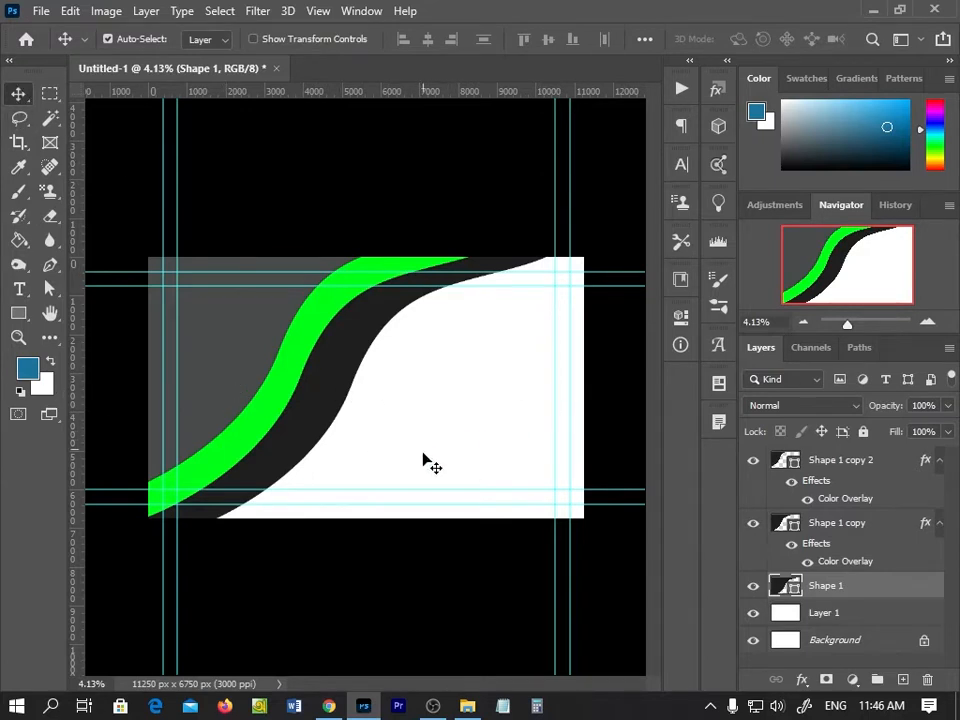
Try a cyan 00f0ff Color Overlay on Layer 1, then undo it.
click(851, 619)
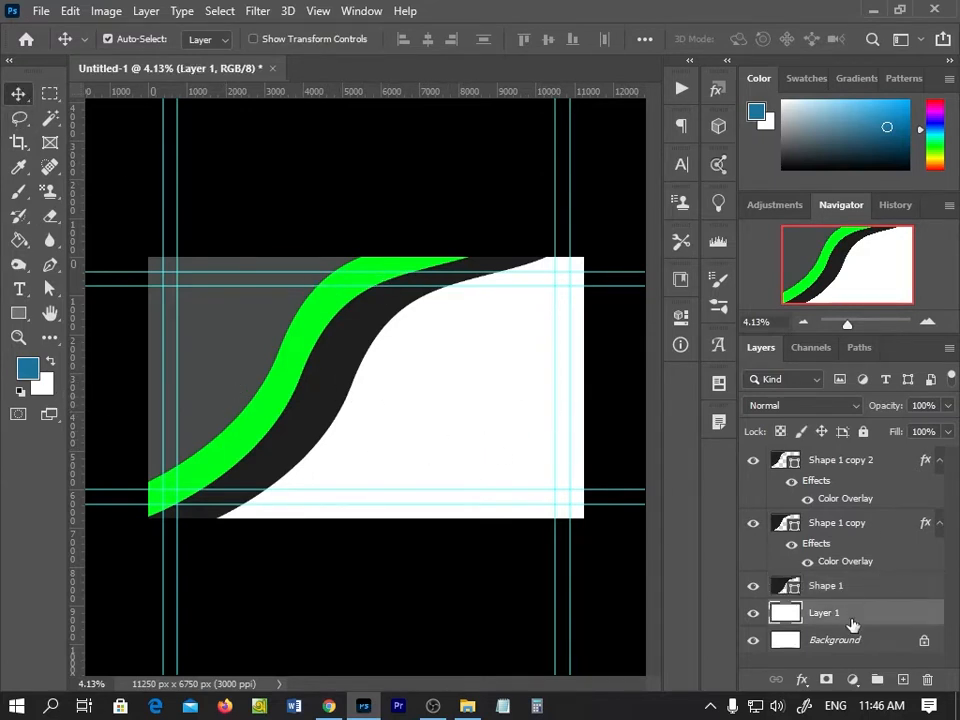
double_click(866, 610)
click(214, 490)
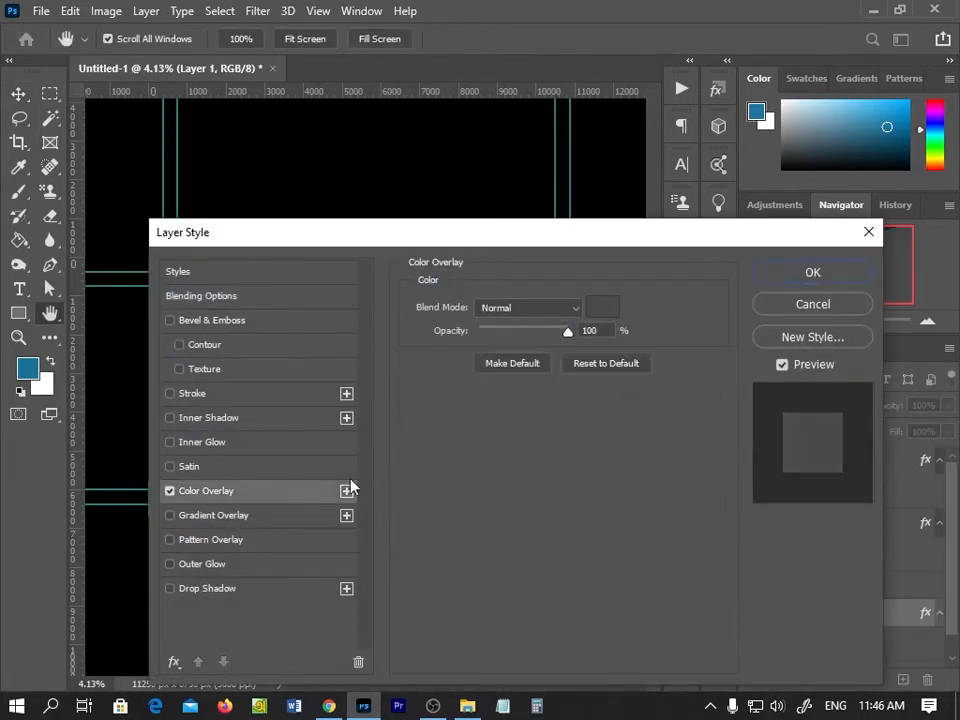
click(602, 306)
drag(287, 401, 315, 368)
click(508, 360)
click(813, 272)
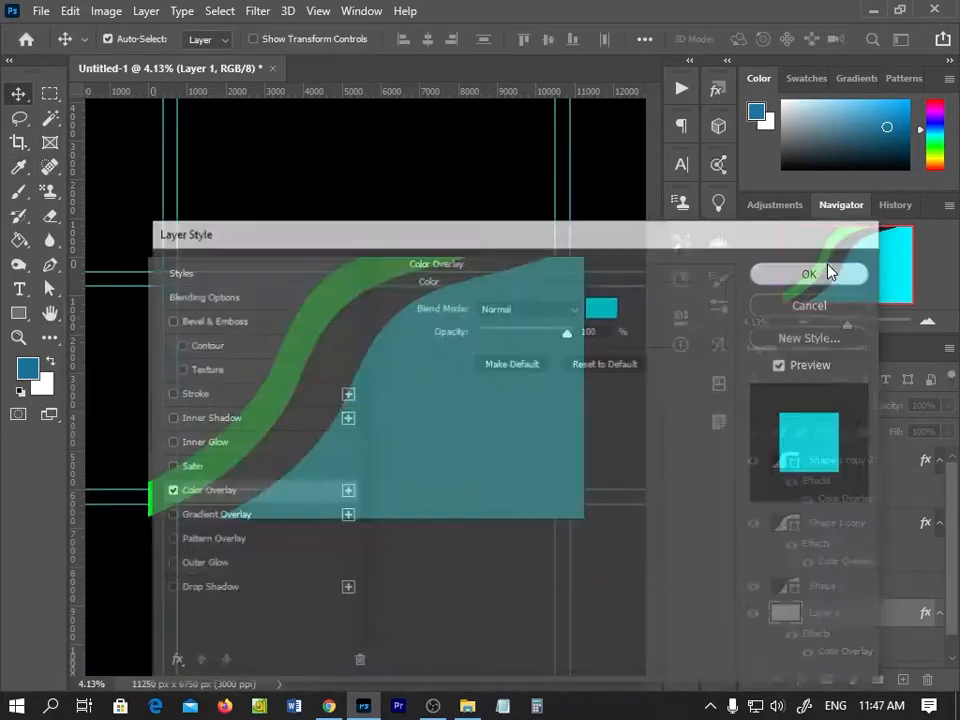
key(ctrl+z)
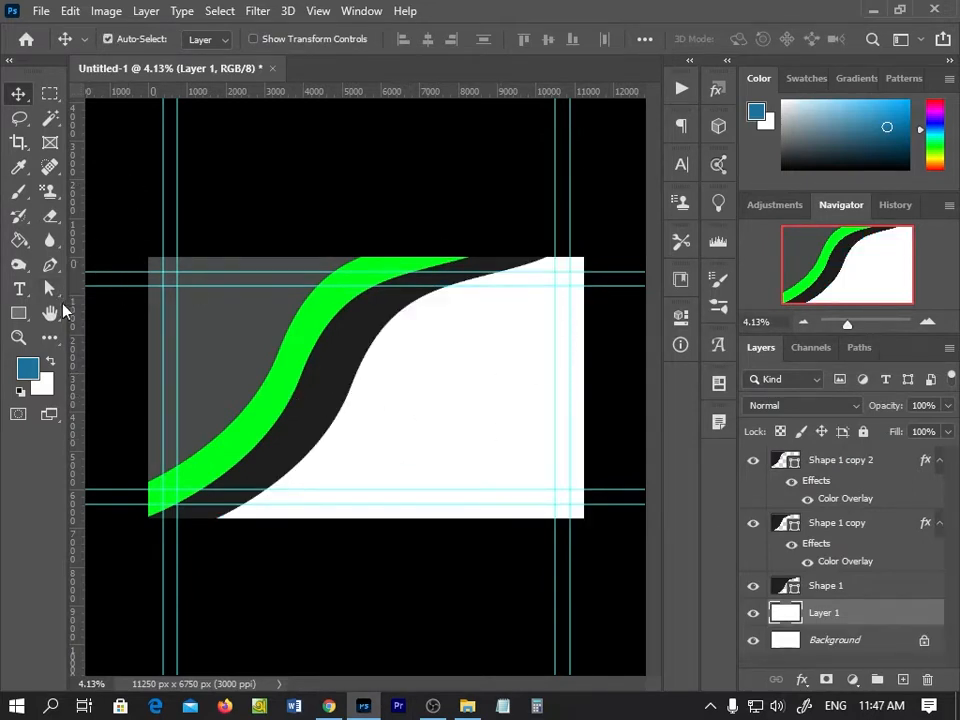
Minimize Photoshop and select the call, download, email, LOGO34, user and web2 images.
click(366, 706)
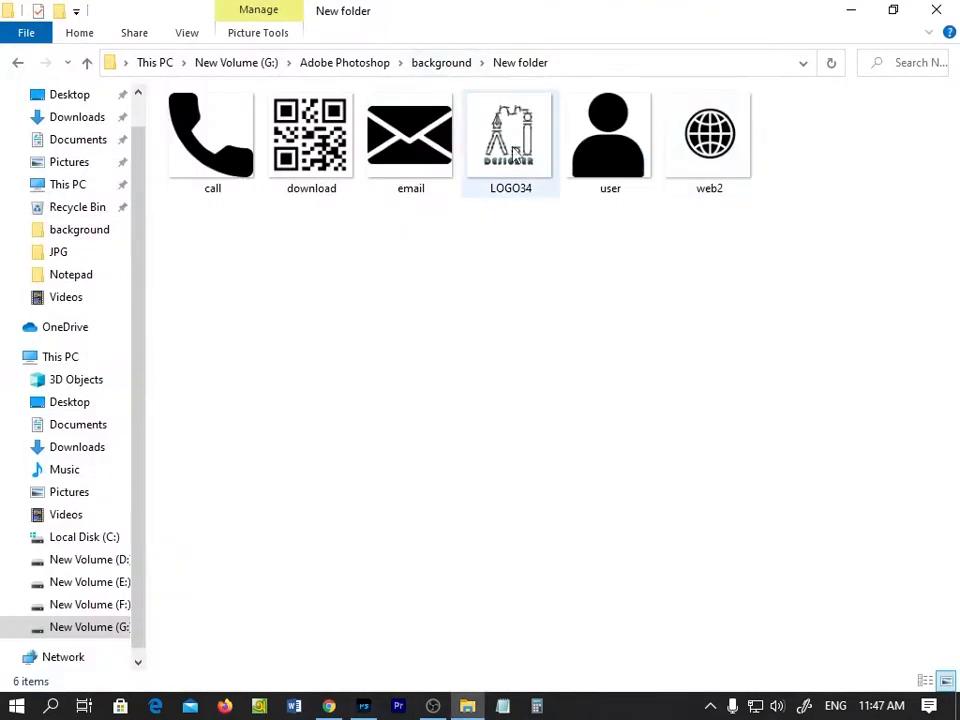
click(213, 142)
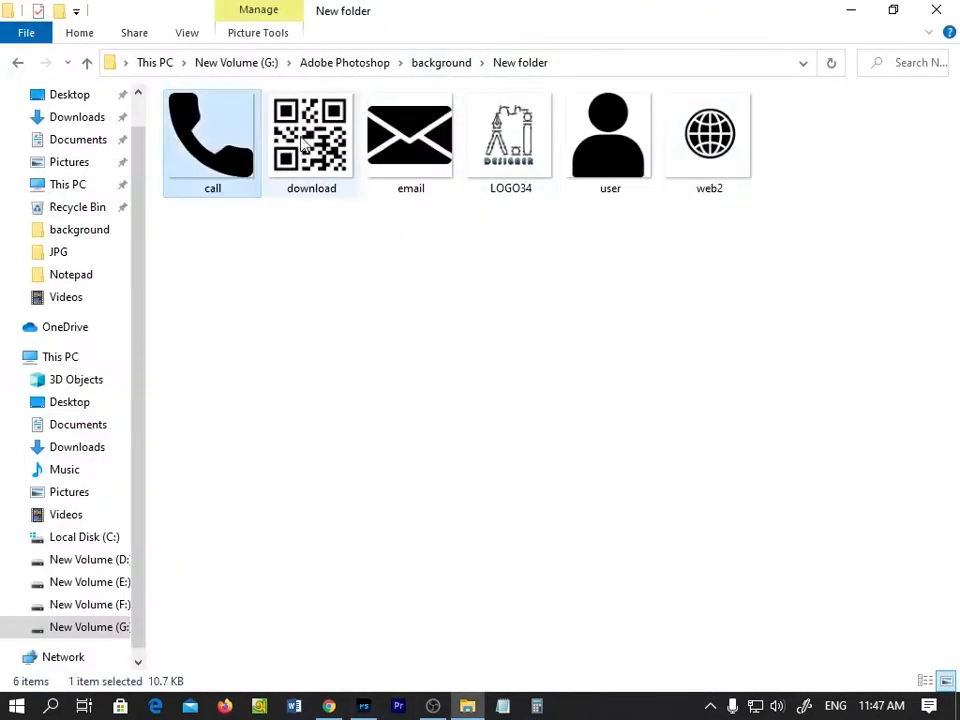
ctrl+click(311, 141)
ctrl+click(410, 141)
ctrl+click(510, 140)
ctrl+click(608, 142)
ctrl+click(694, 140)
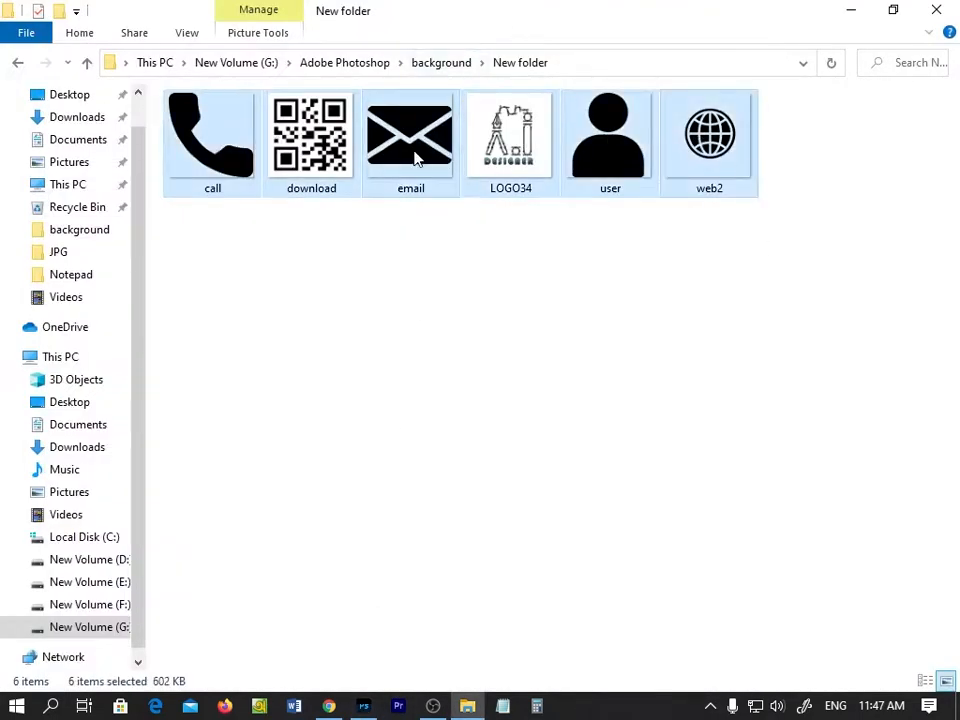
right_click(417, 160)
click(392, 238)
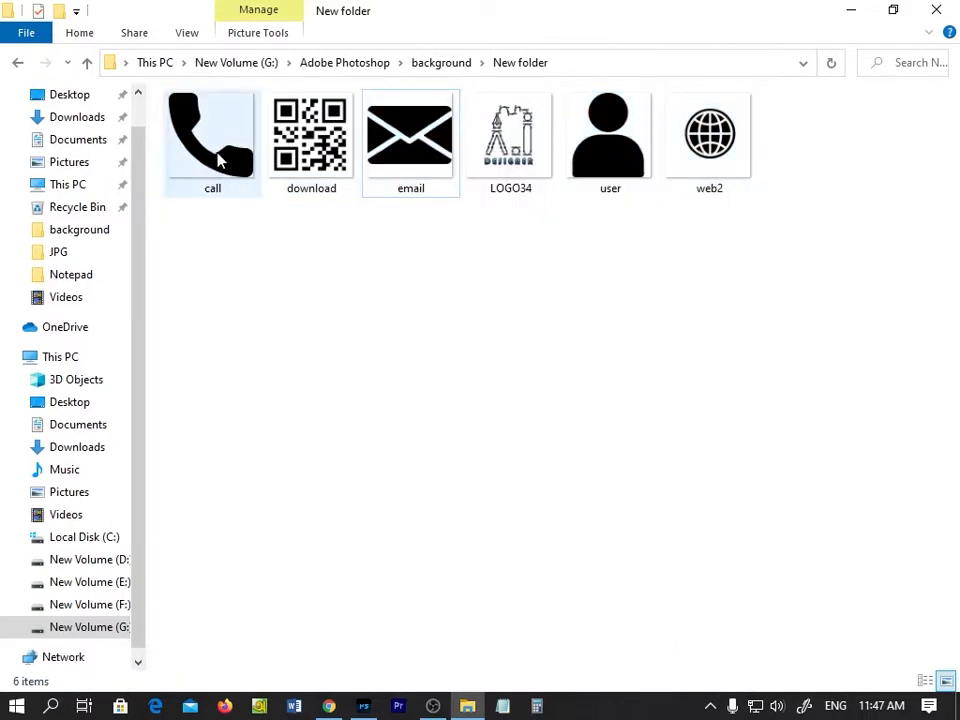
click(313, 163)
Reselect the six images and drag them onto the card document.
click(206, 137)
ctrl+click(308, 142)
ctrl+click(412, 143)
ctrl+click(511, 147)
ctrl+click(612, 152)
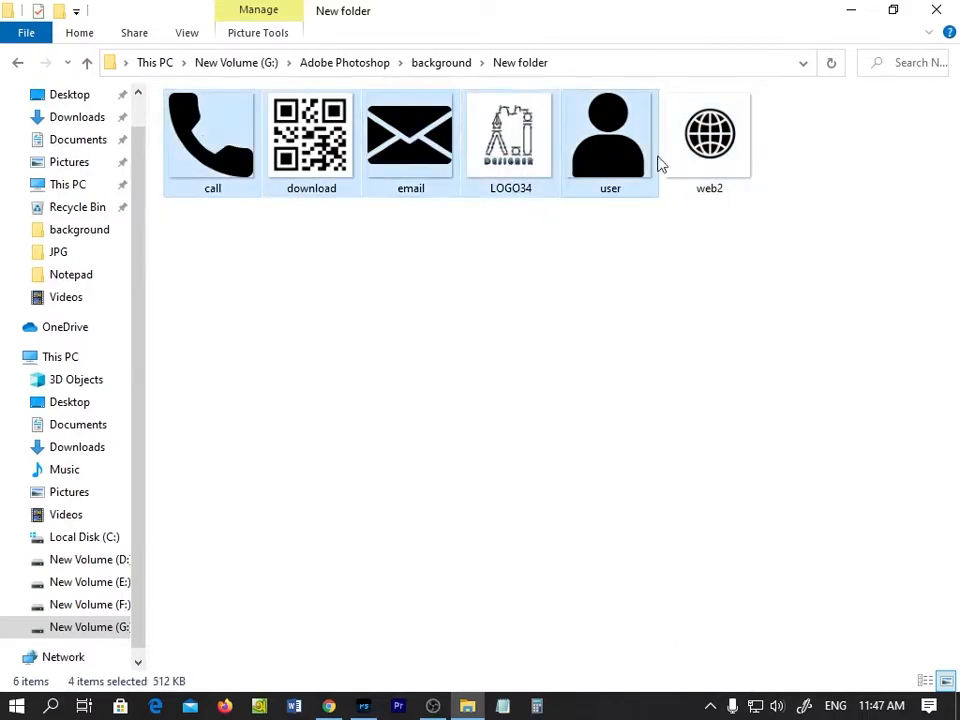
ctrl+click(692, 151)
drag(388, 173, 322, 352)
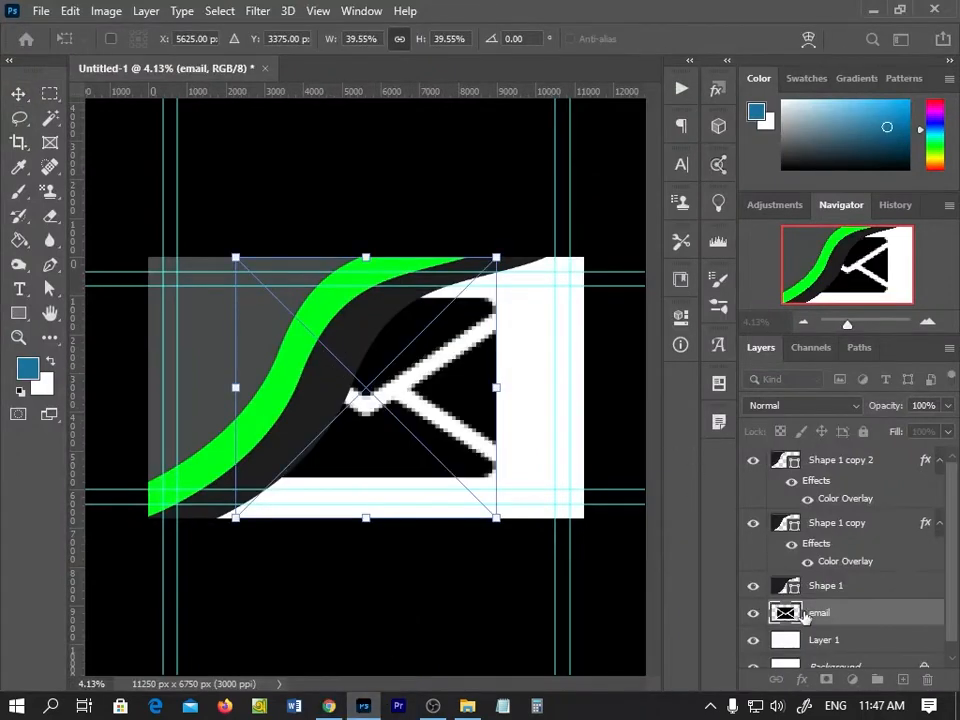
Confirm placement of each dropped image, including the QR code.
key(Return)
key(Return)
key(Return)
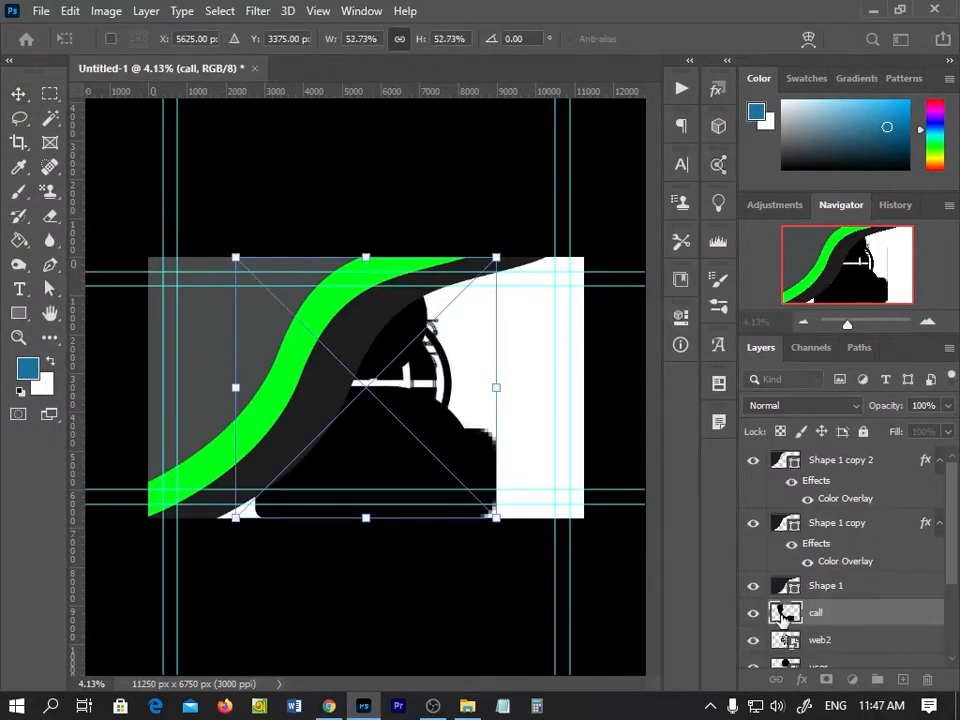
double_click(782, 614)
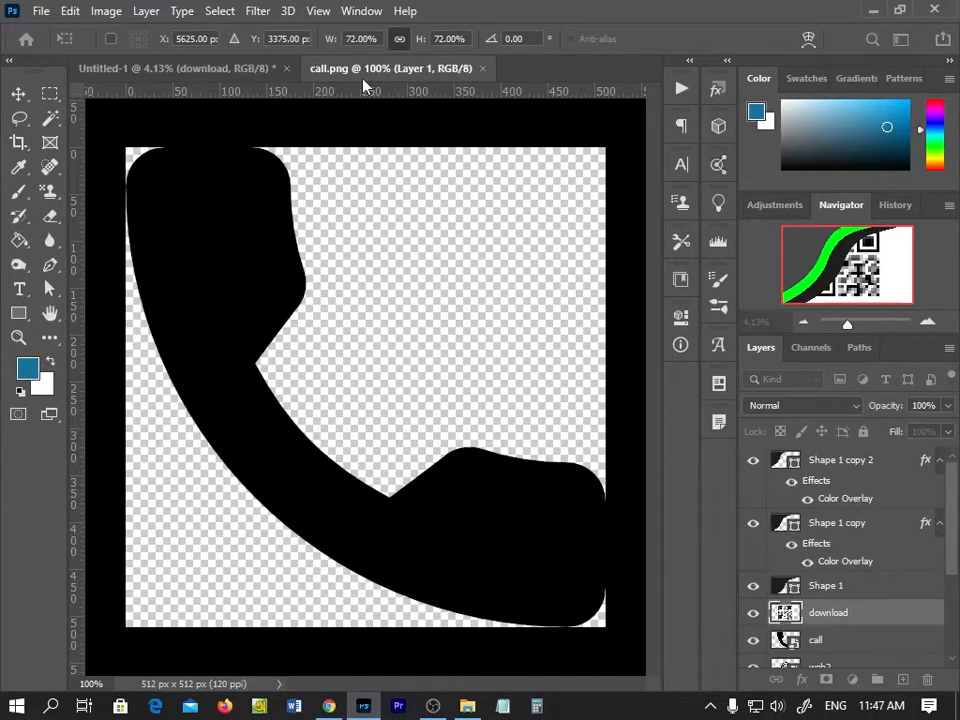
click(483, 68)
key(Return)
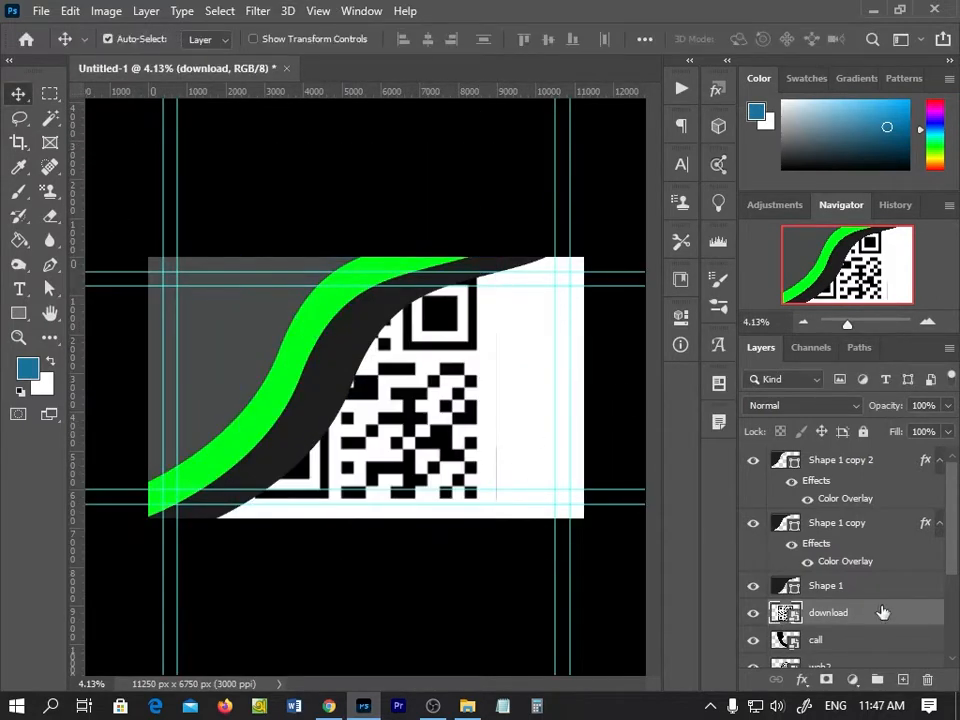
Select all placed image layers and move them above the arc shapes in the Layers panel.
scroll(880, 600, down, 3)
ctrl+click(861, 573)
ctrl+click(861, 571)
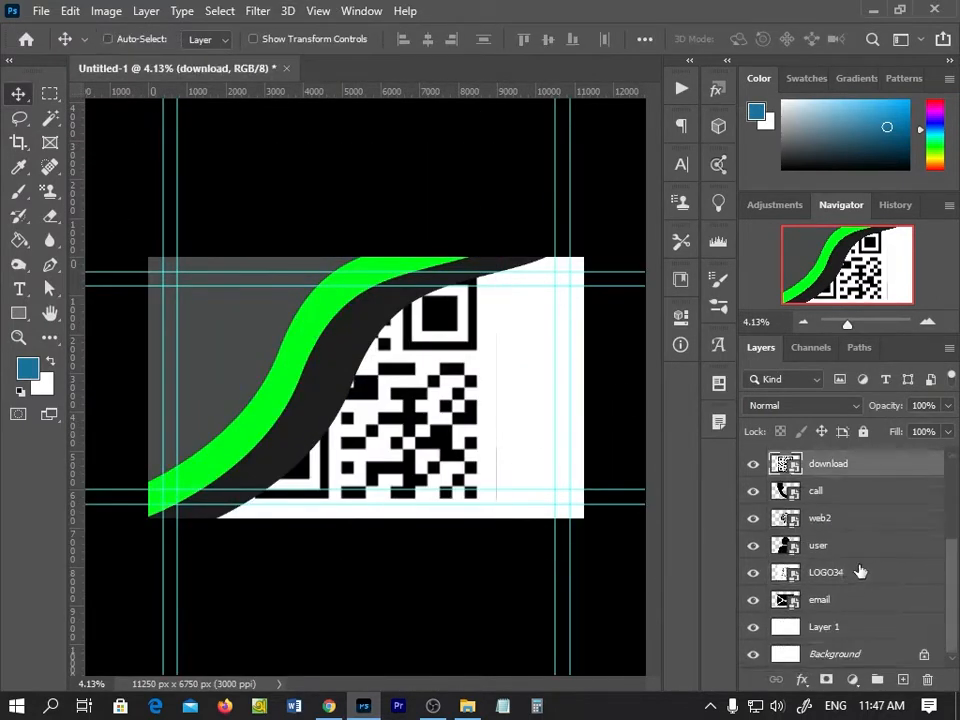
ctrl+click(861, 600)
ctrl+click(859, 574)
ctrl+click(865, 546)
ctrl+click(858, 519)
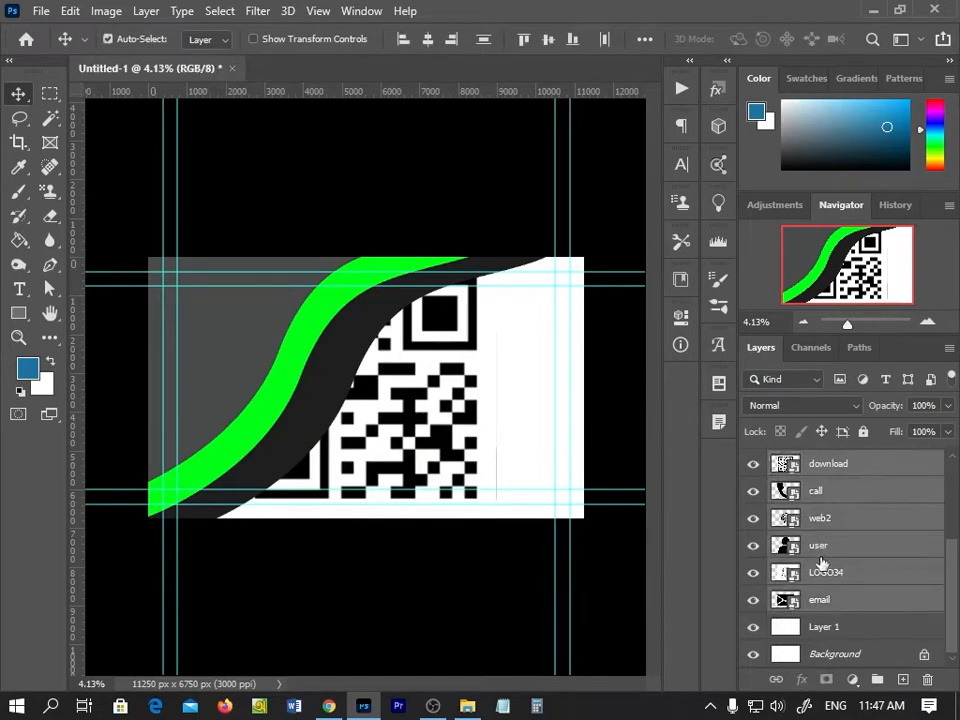
scroll(860, 510, up, 5)
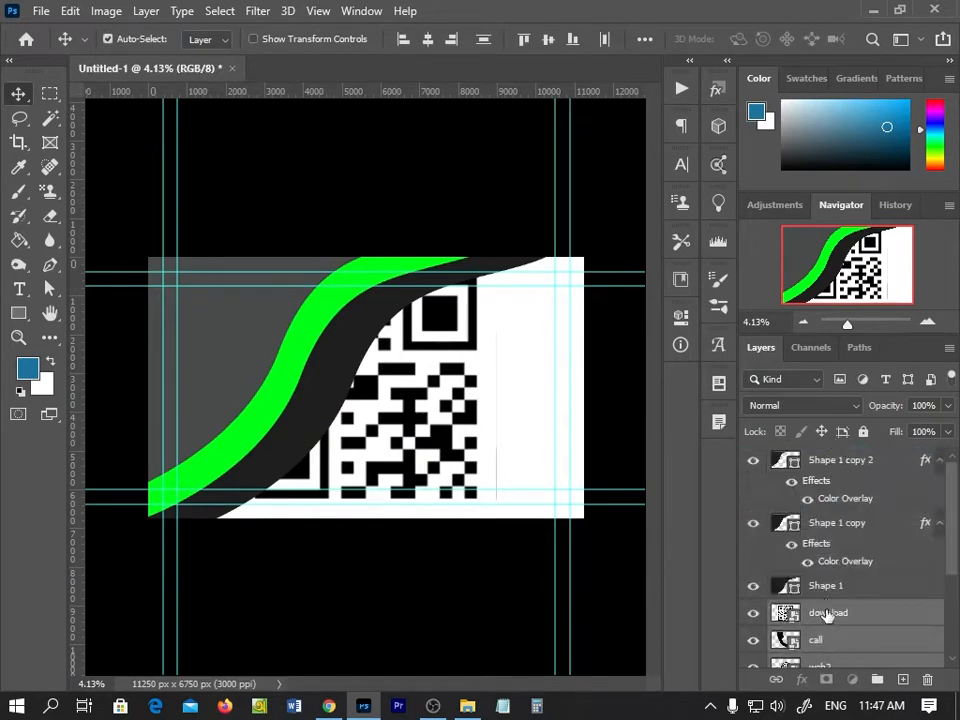
scroll(850, 605, down, 2)
scroll(869, 599, up, 2)
drag(861, 638, 845, 456)
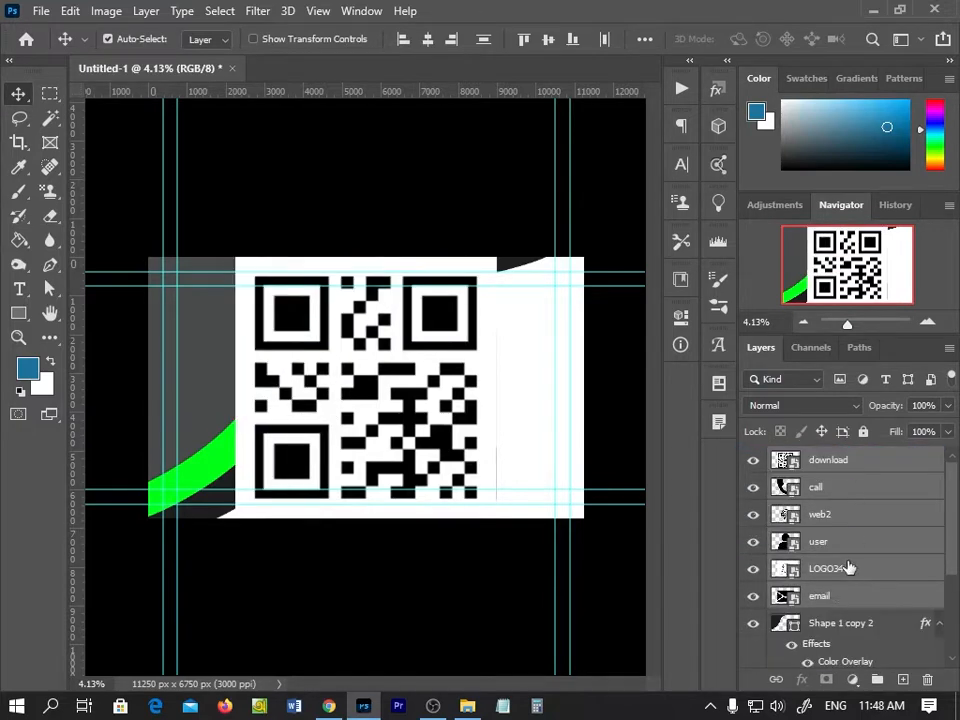
scroll(840, 568, down, 2)
scroll(846, 568, up, 2)
drag(343, 355, 368, 395)
click(838, 461)
Scale the QR code to 24% and move its layer to the bottom.
key(ctrl+t)
drag(510, 262, 360, 346)
key(Return)
drag(909, 467, 927, 680)
Reposition the phone, globe and user icons across the card.
click(428, 492)
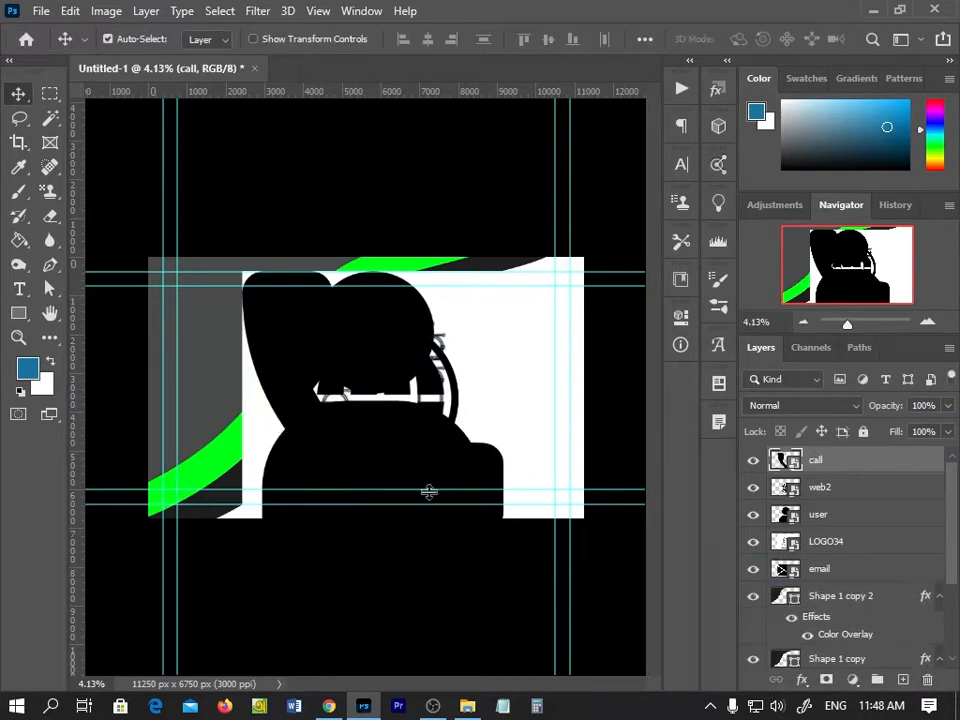
drag(284, 341, 148, 323)
drag(362, 332, 523, 350)
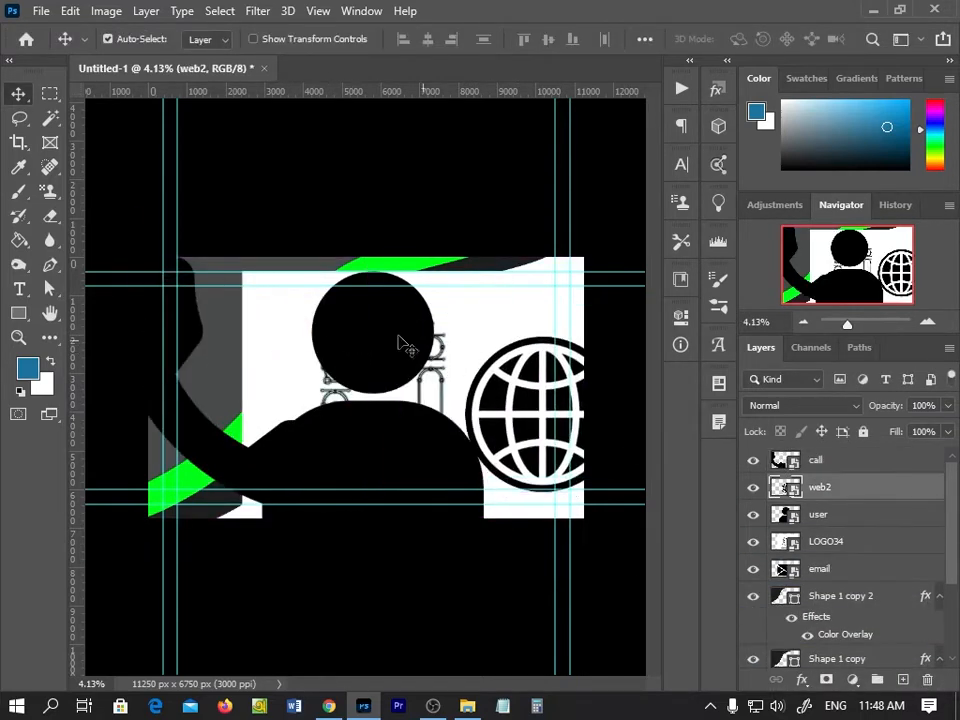
drag(398, 337, 419, 306)
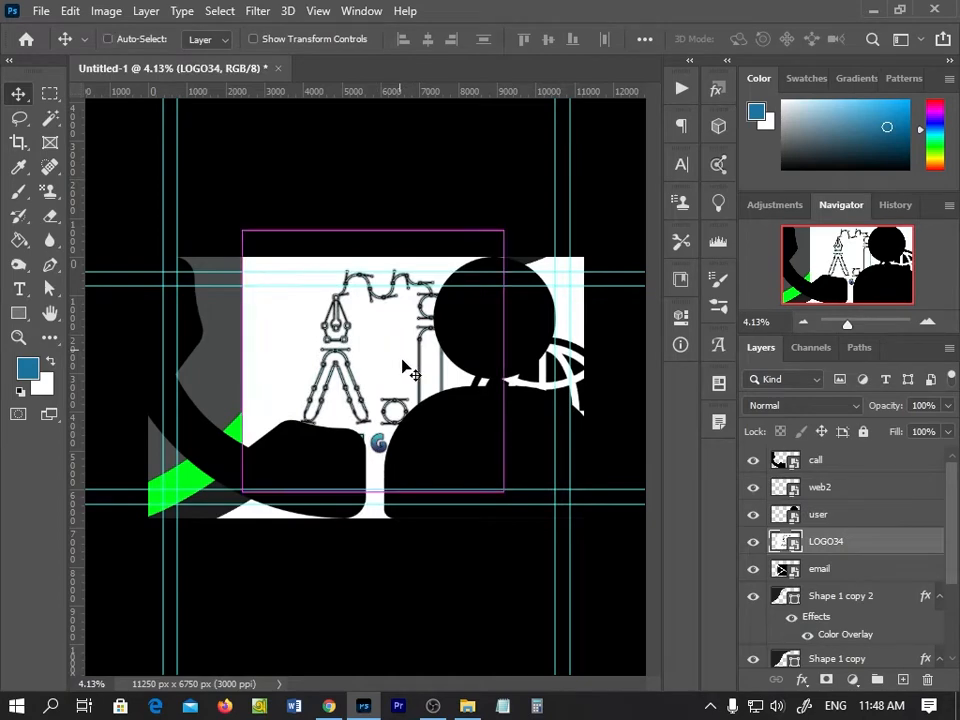
Shrink the LOGO34 logo to 4.15% and place it in the upper-left grey area.
key(ctrl+t)
drag(500, 236, 256, 313)
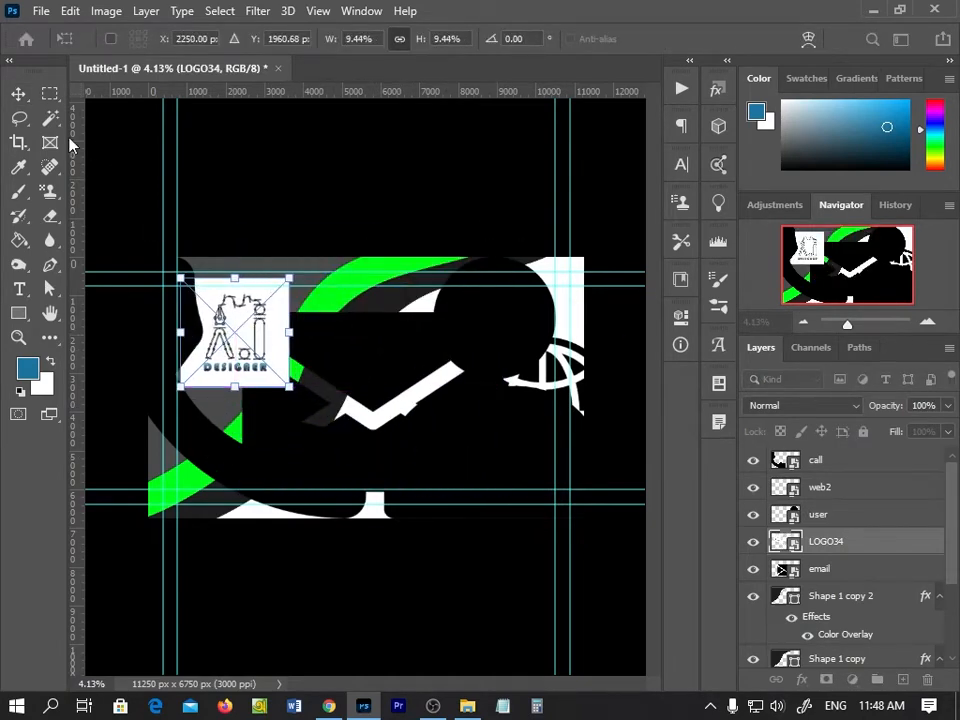
click(16, 97)
drag(250, 445, 530, 445)
drag(235, 338, 191, 353)
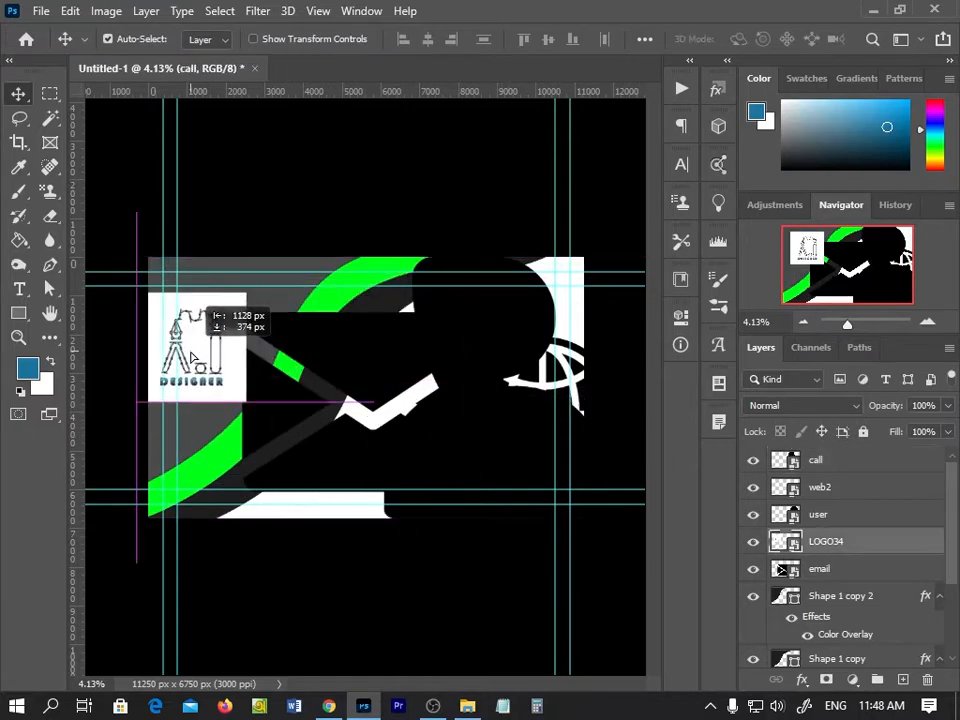
drag(330, 348, 432, 334)
drag(191, 342, 241, 335)
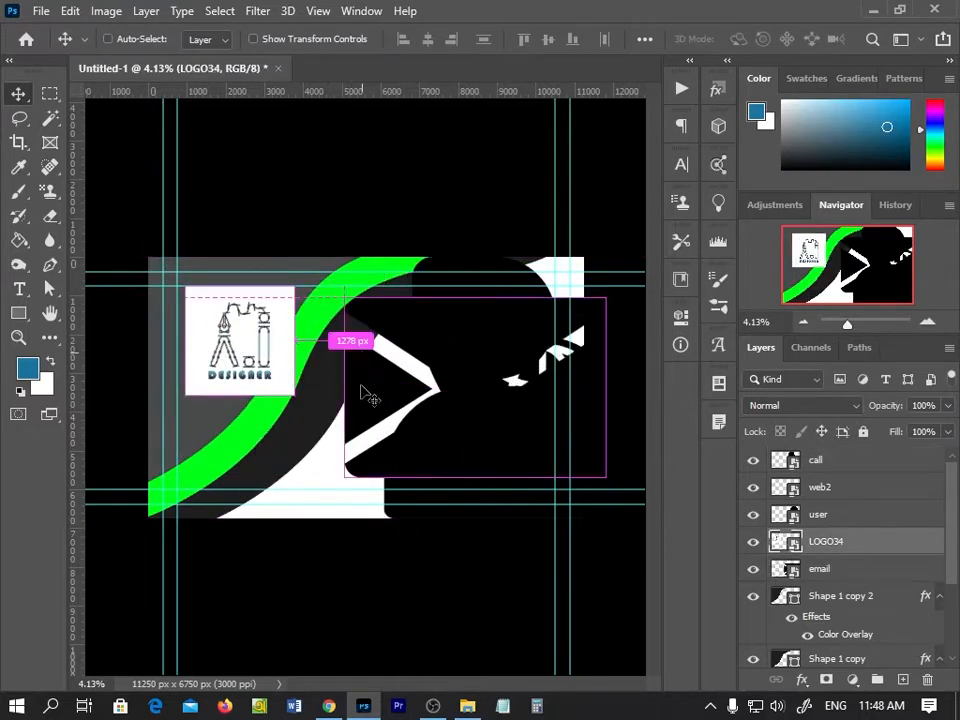
key(ctrl+t)
drag(298, 286, 208, 330)
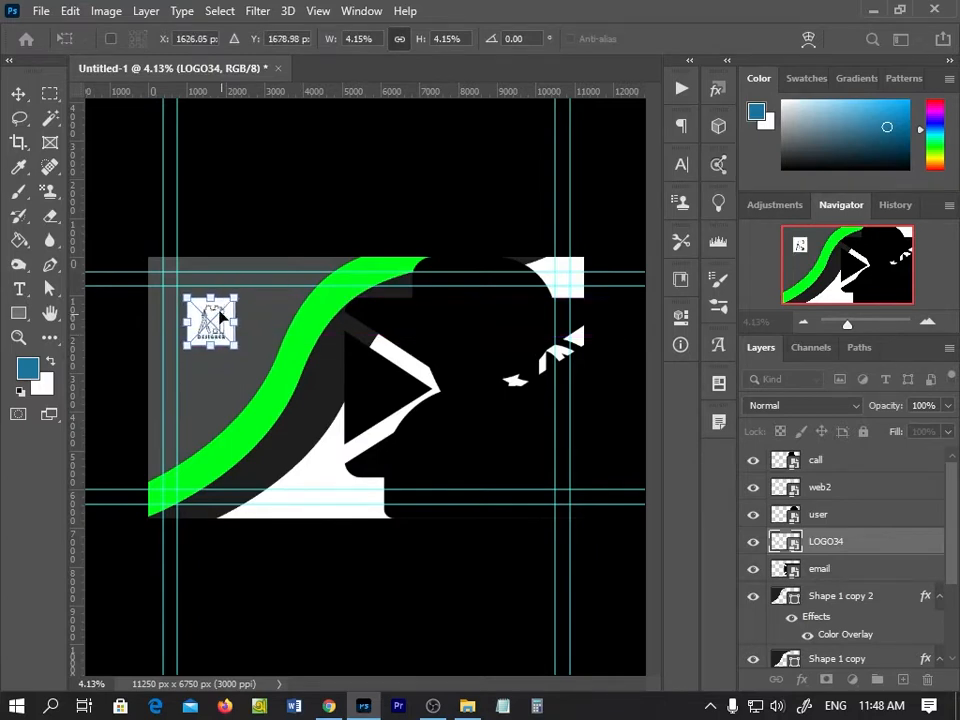
key(Return)
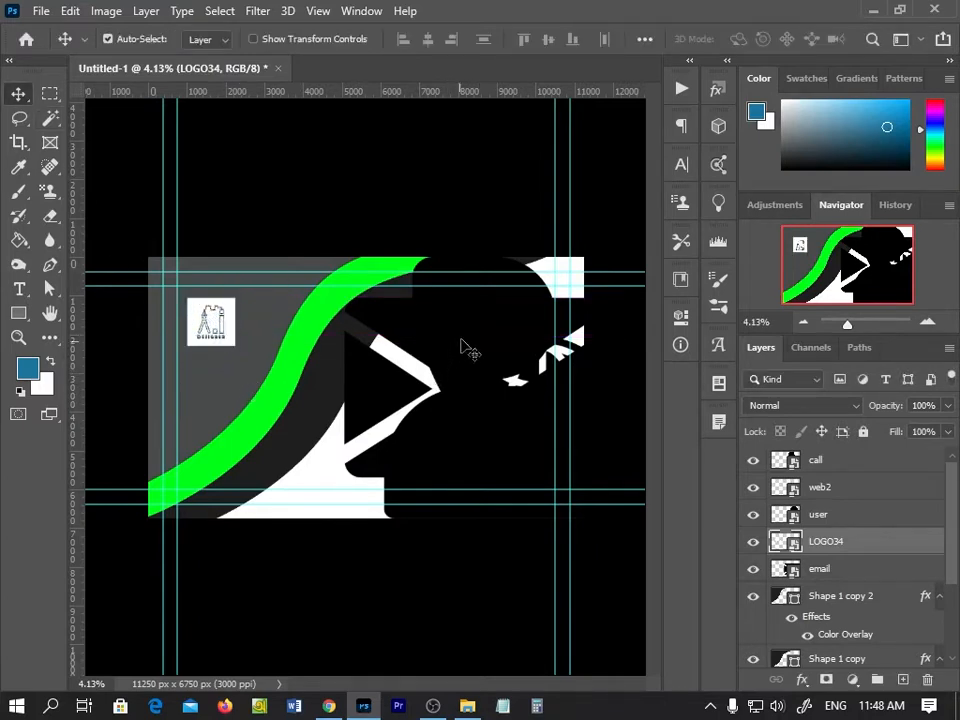
Shrink the phone icon to about 11% and move it up and right.
drag(463, 348, 257, 336)
key(ctrl+t)
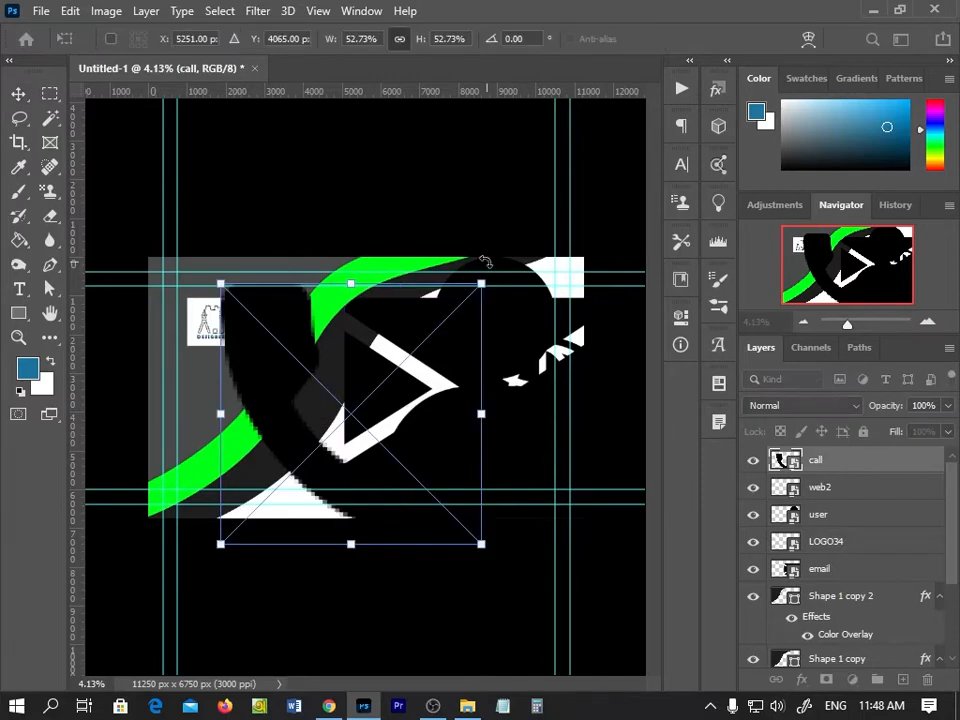
drag(481, 284, 306, 433)
drag(274, 491, 339, 348)
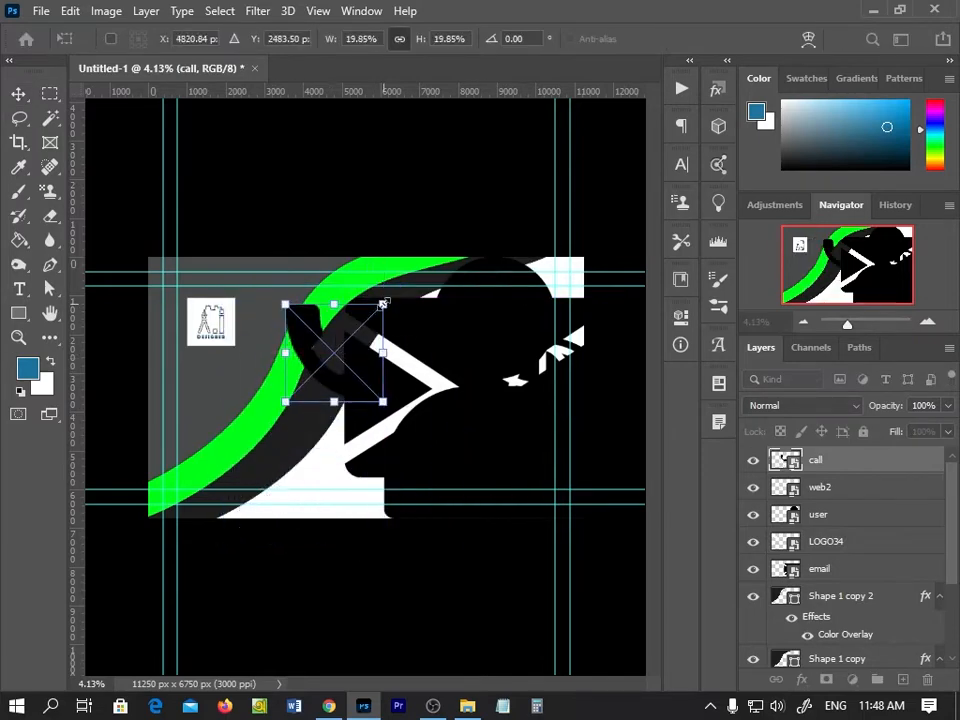
drag(384, 303, 240, 393)
key(Return)
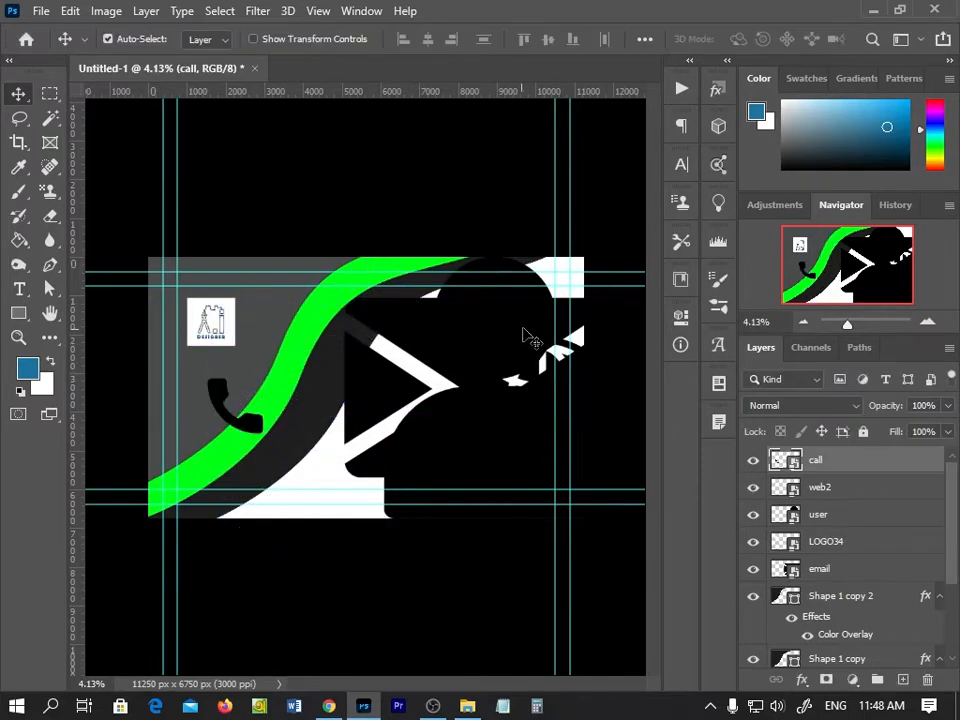
key(ctrl+t)
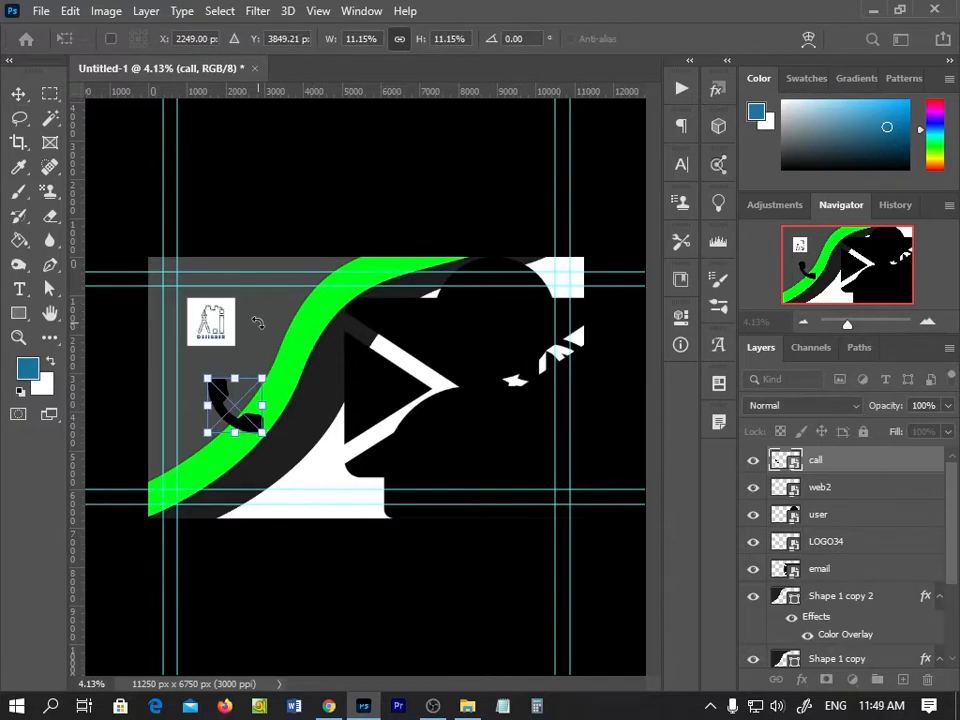
key(Return)
Shrink the user silhouette to about 18% and move it up and left.
key(ctrl+t)
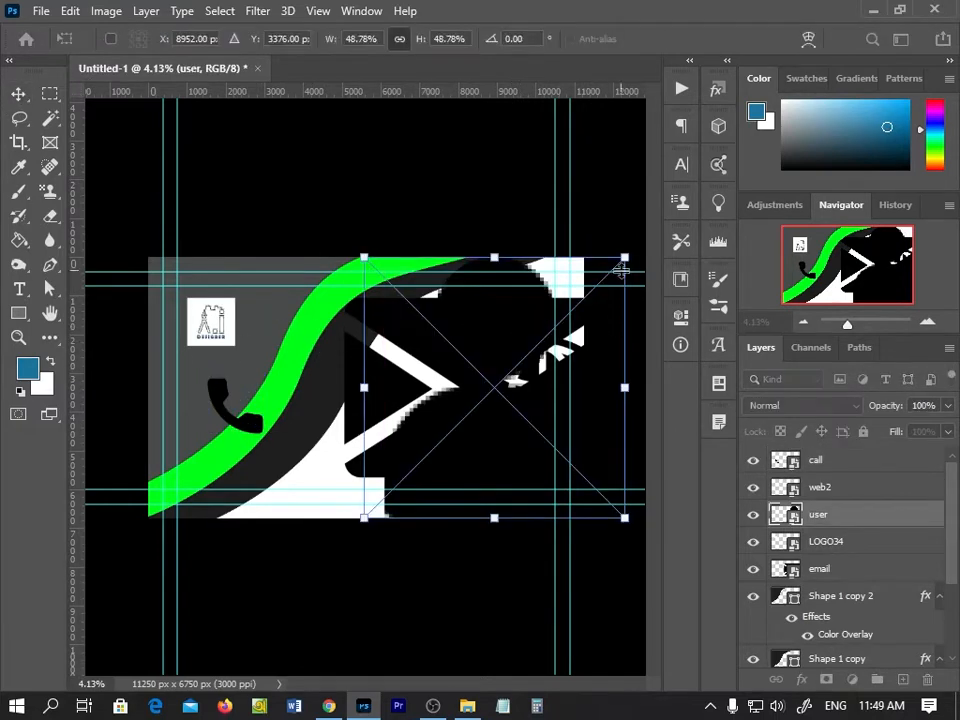
drag(624, 260, 460, 422)
drag(404, 450, 281, 353)
key(Return)
Shrink the envelope icon to about 15%, moving it up and right.
click(514, 360)
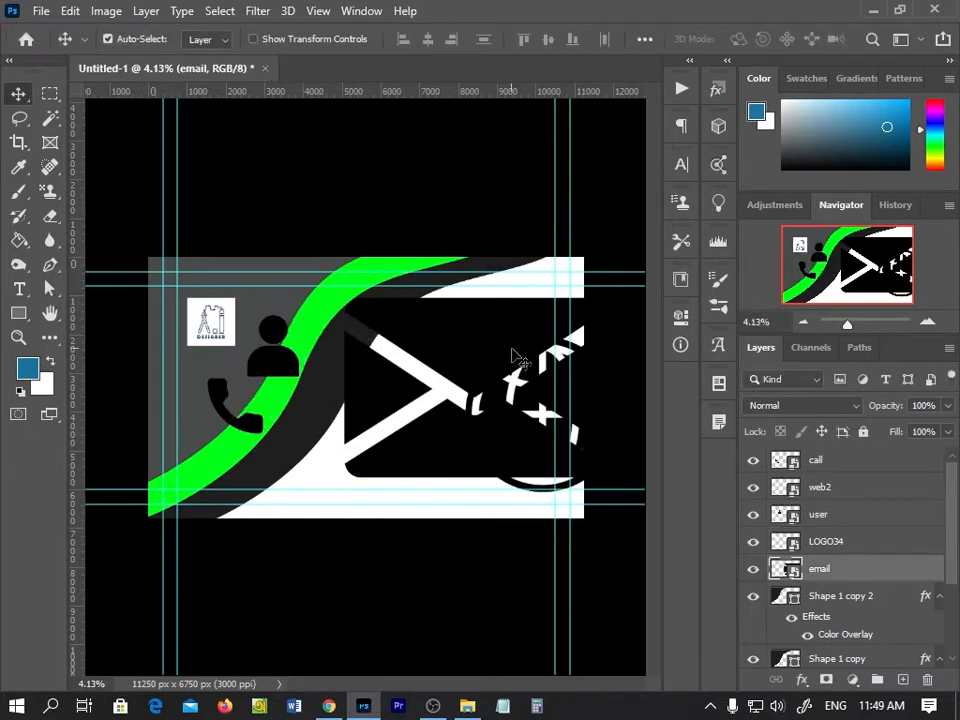
key(ctrl+t)
drag(600, 257, 444, 420)
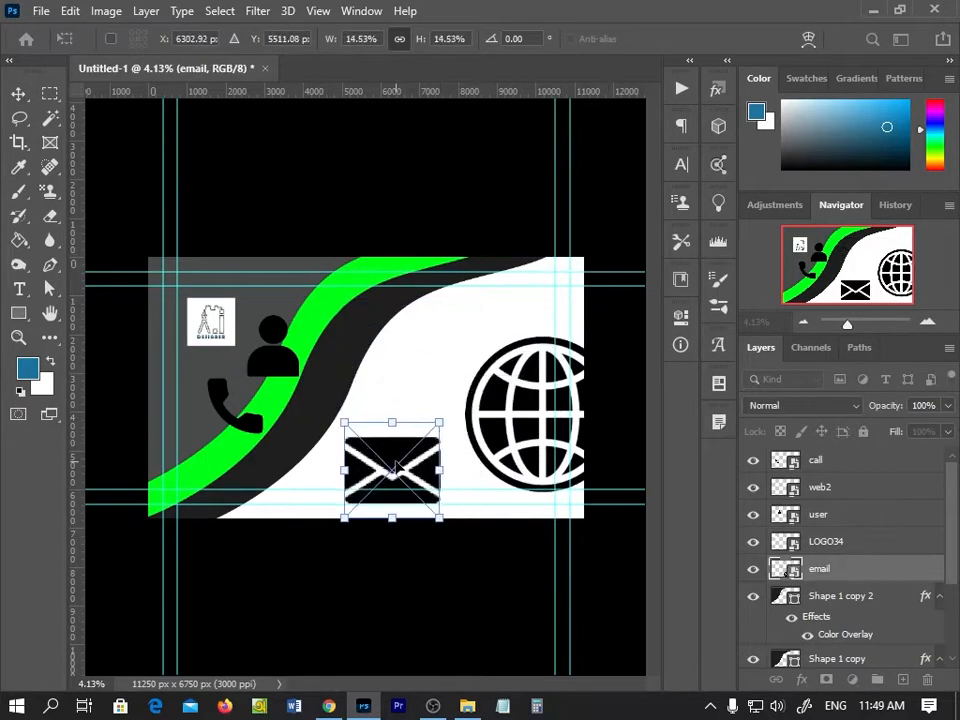
drag(399, 447, 420, 360)
key(Return)
Shrink the globe icon to 9.50% and place it below the envelope.
click(520, 415)
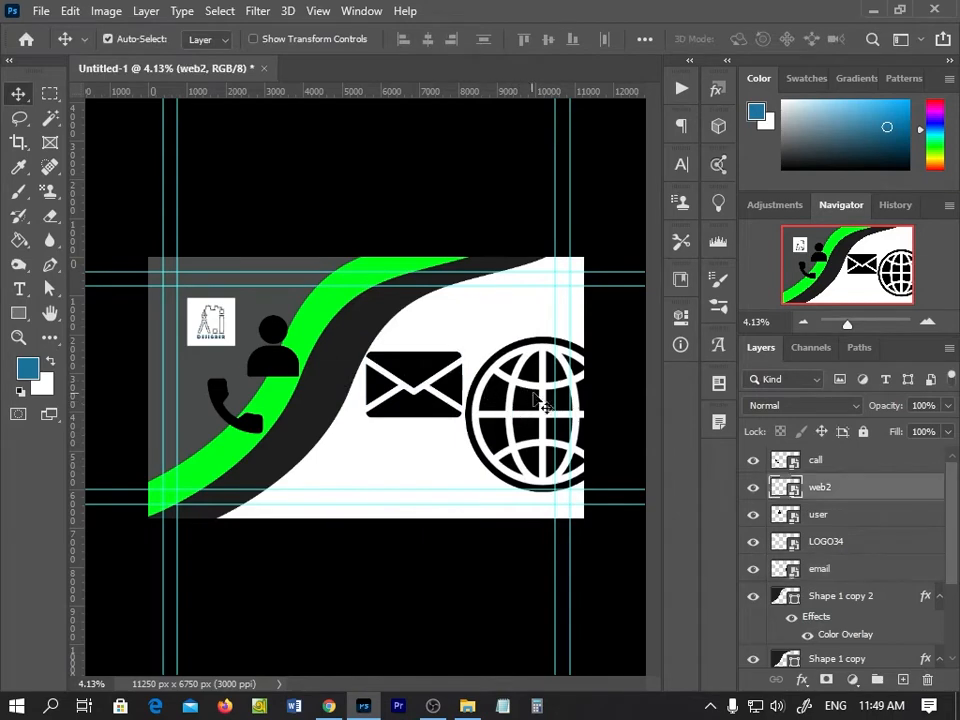
key(ctrl+t)
drag(405, 286, 545, 427)
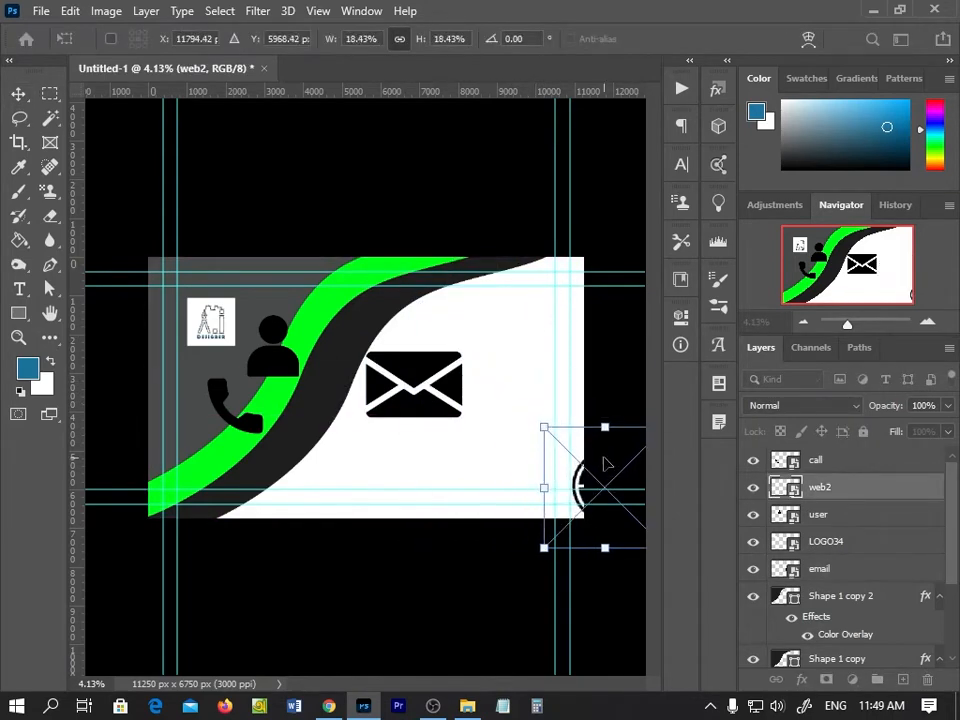
drag(604, 463, 426, 384)
drag(487, 346, 493, 436)
key(Return)
drag(274, 364, 514, 342)
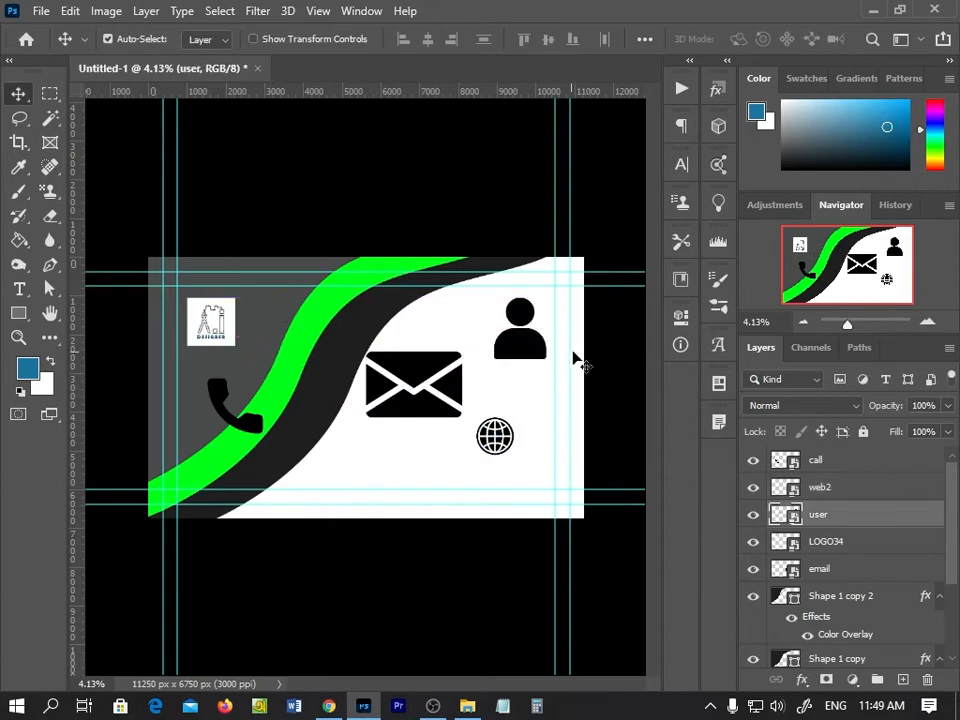
Shrink the person icon to 4.20% and the phone icon to 4.73% beside the envelope.
key(ctrl+t)
drag(553, 296, 529, 325)
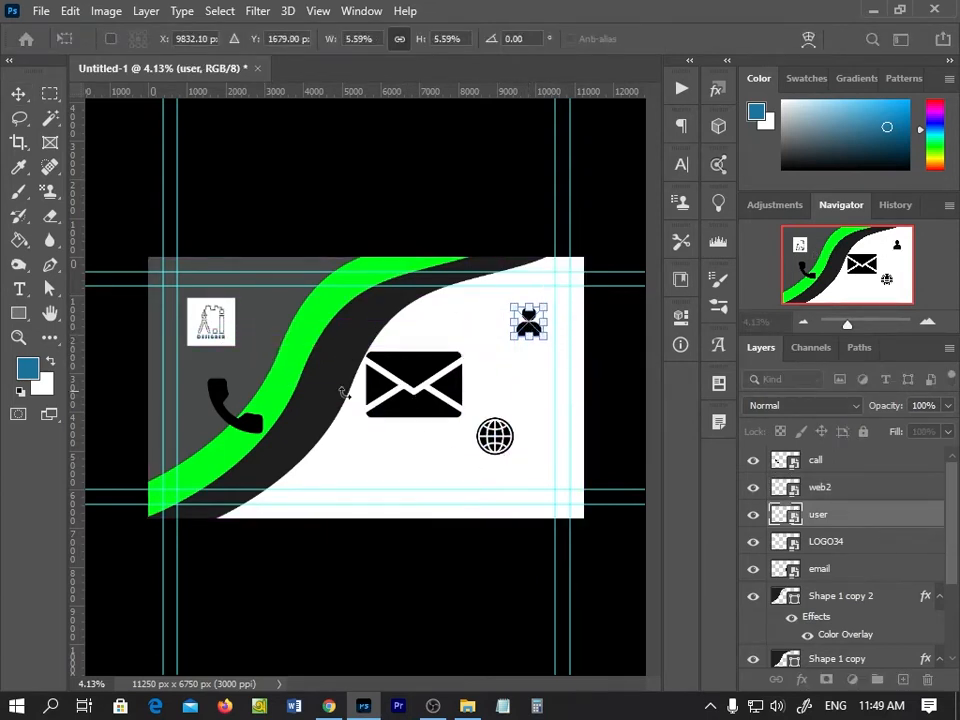
key(Return)
drag(224, 414, 510, 398)
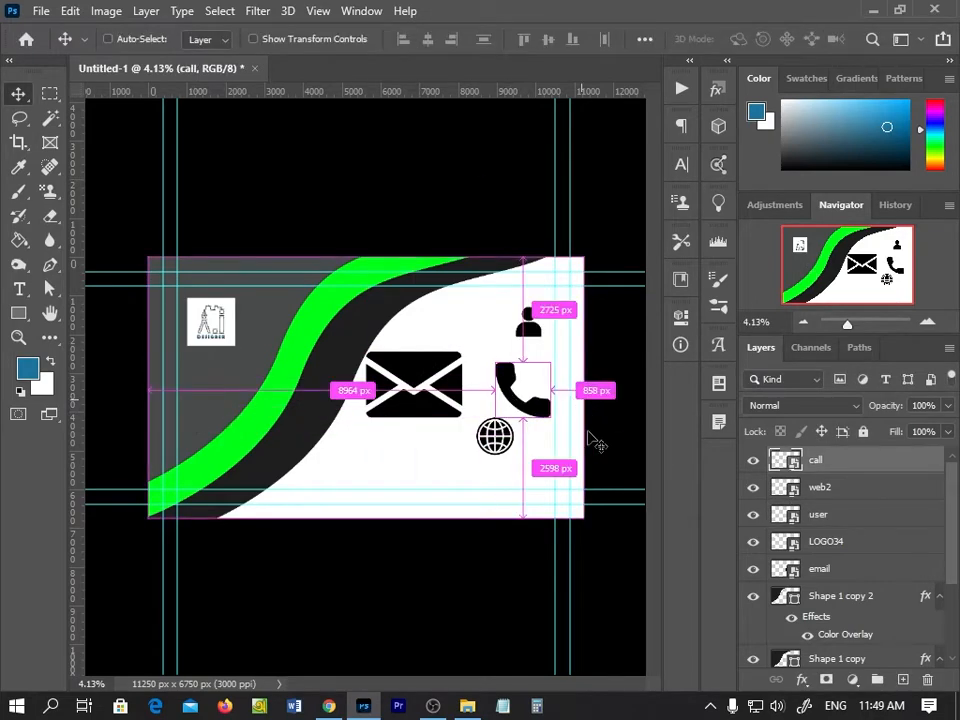
key(ctrl+t)
drag(551, 361, 531, 403)
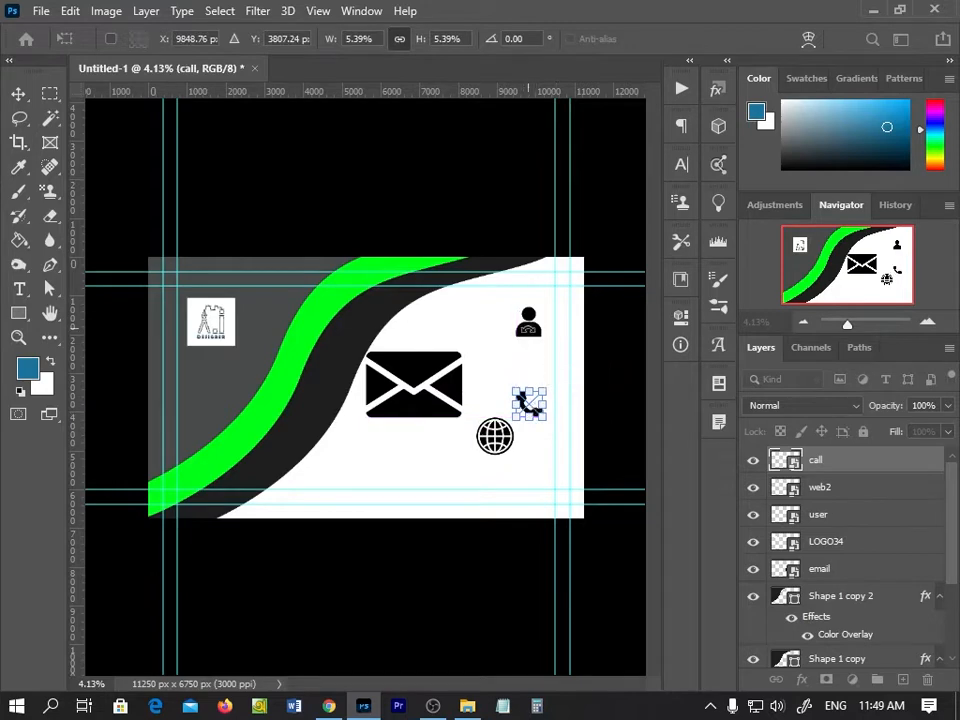
key(Return)
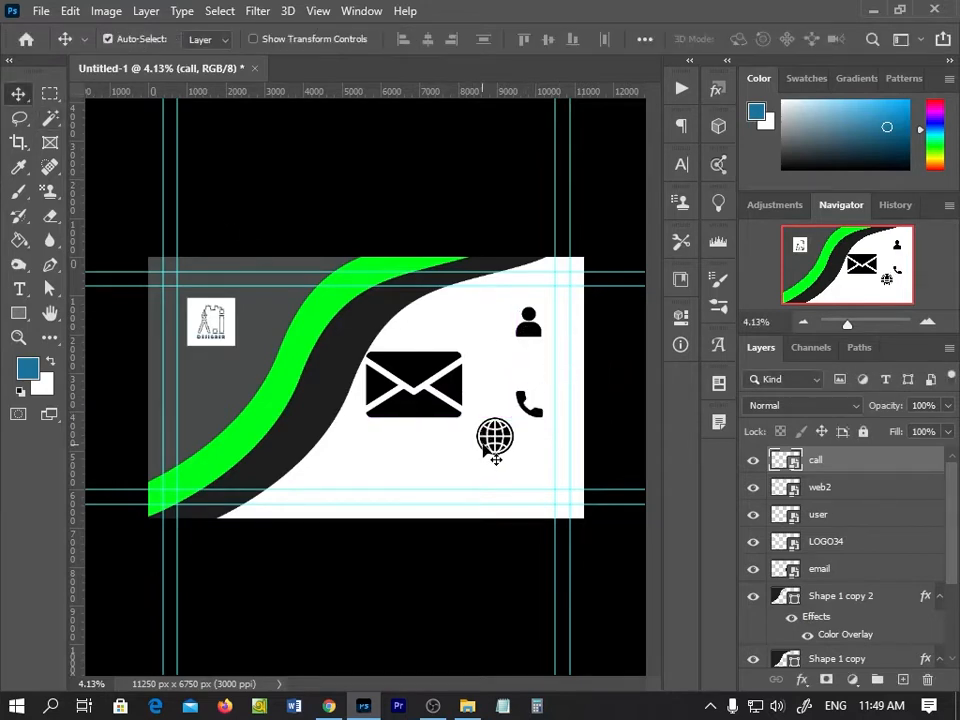
Shrink the globe under the phone icon and begin shrinking the envelope icon.
click(495, 437)
key(ctrl+t)
drag(527, 408, 530, 456)
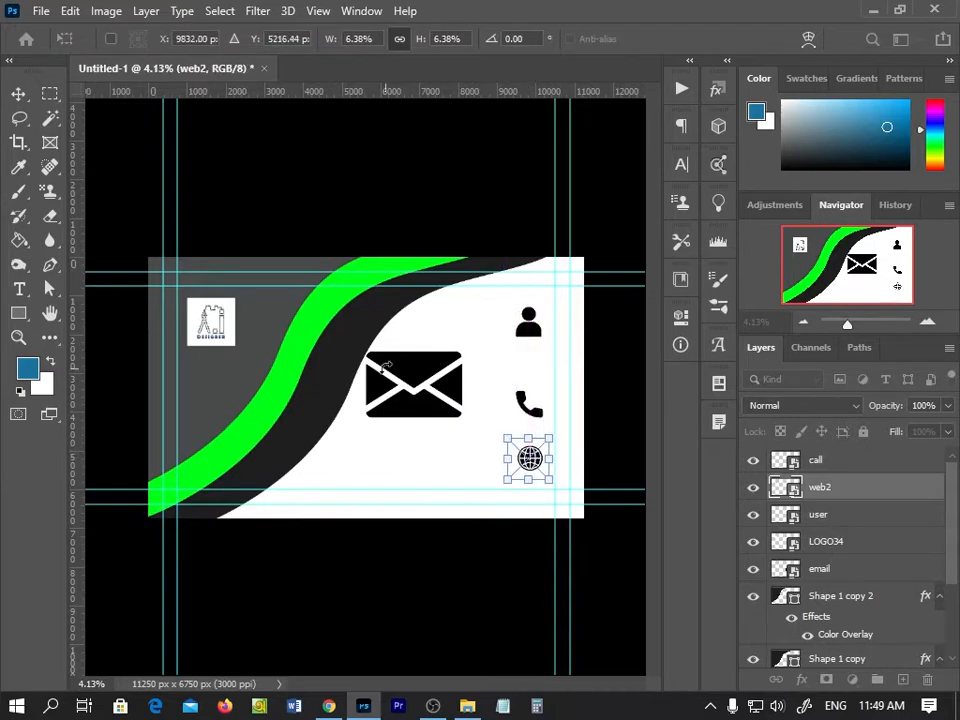
click(19, 94)
click(456, 381)
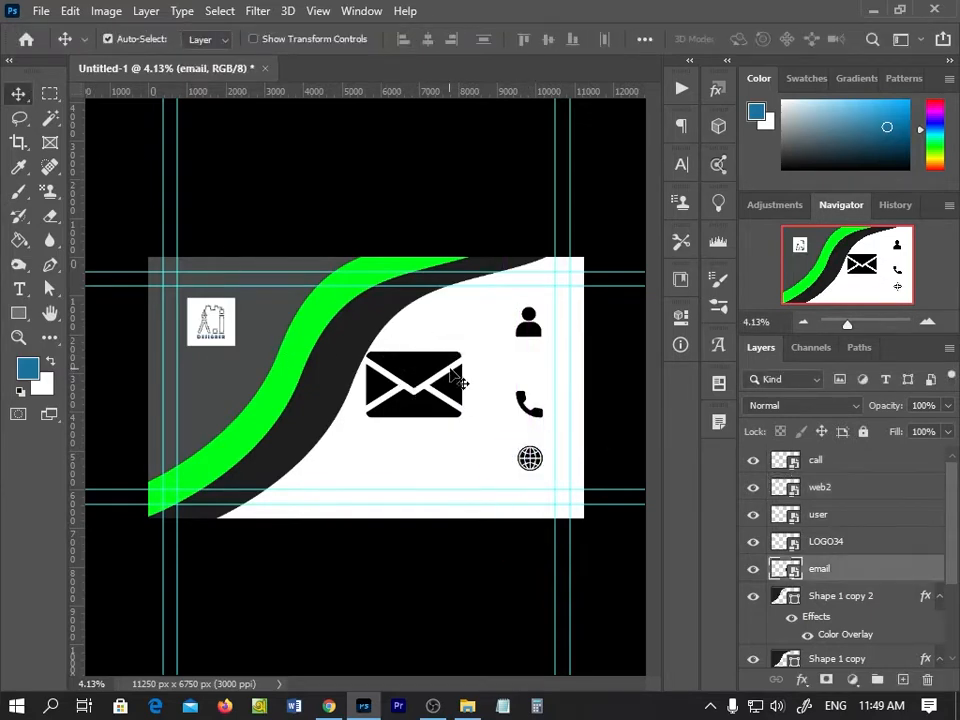
key(ctrl+t)
drag(461, 337, 529, 370)
Apply the envelope's new size and move it below the phone icon.
click(17, 96)
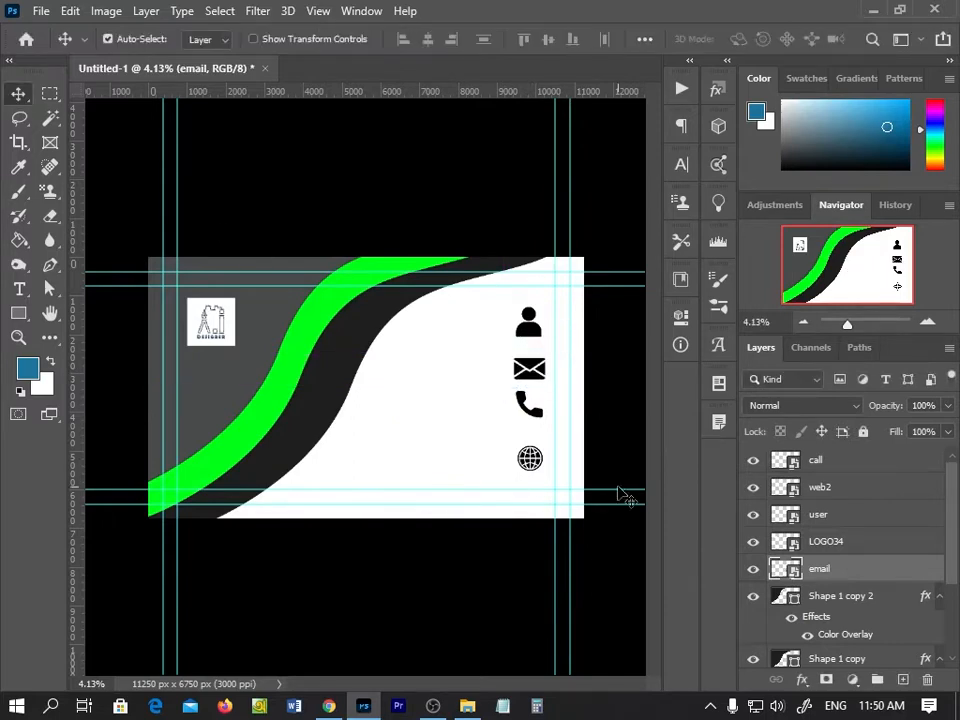
drag(546, 390, 548, 446)
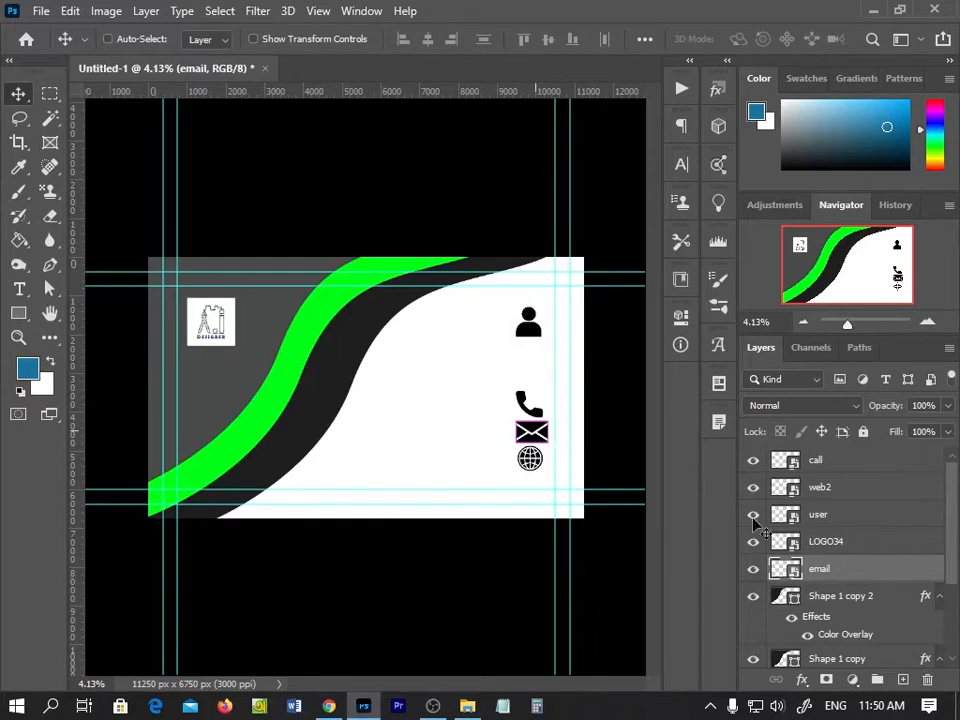
ctrl+click(358, 343)
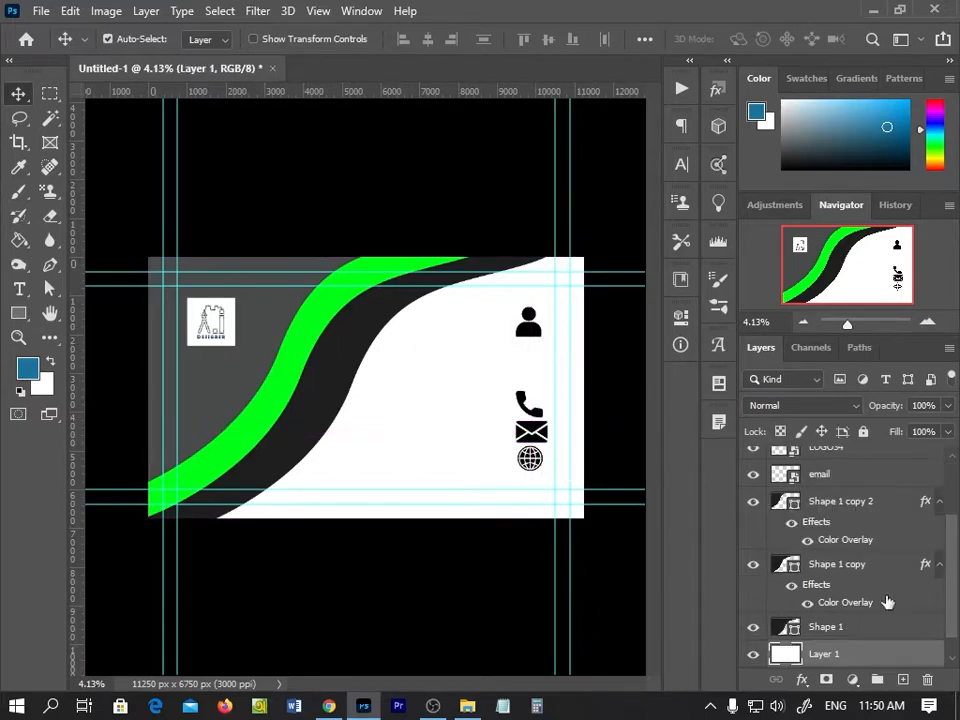
ctrl+click(527, 330)
mouse_move(523, 403)
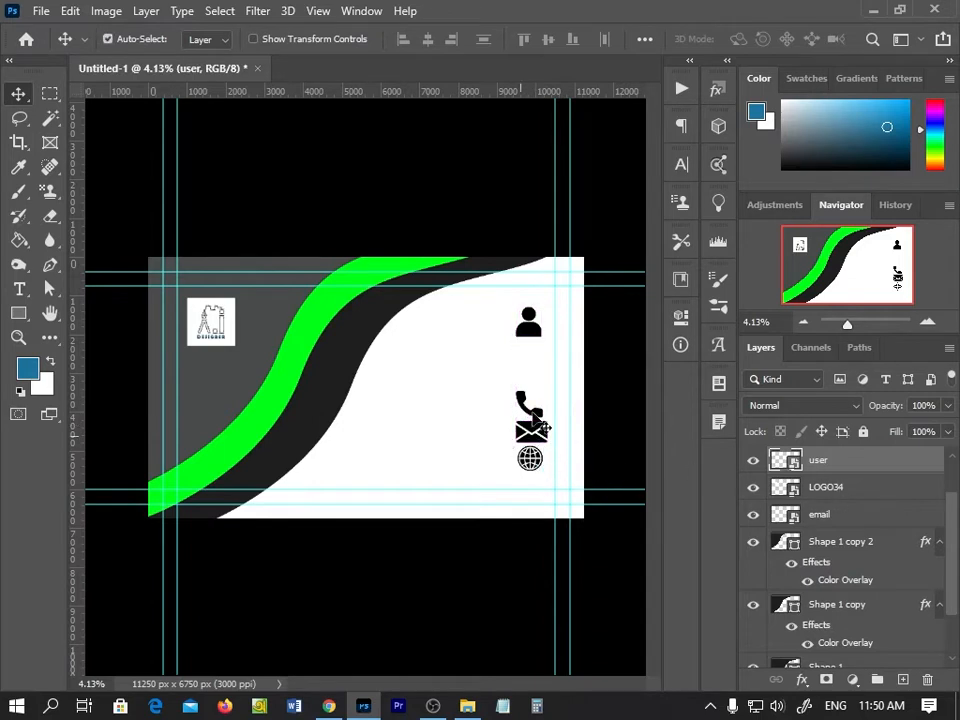
ctrl+click(532, 414)
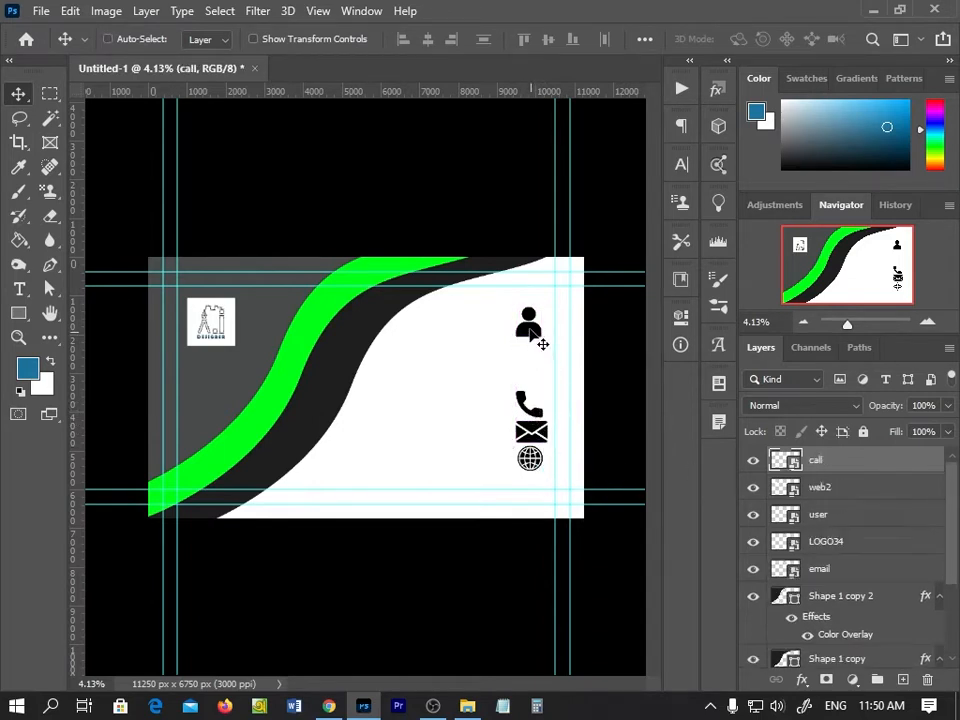
Align and evenly distribute the globe, person, envelope and LOGO34 layers, then nudge the logo right.
shift+click(852, 487)
shift+click(853, 514)
shift+click(853, 541)
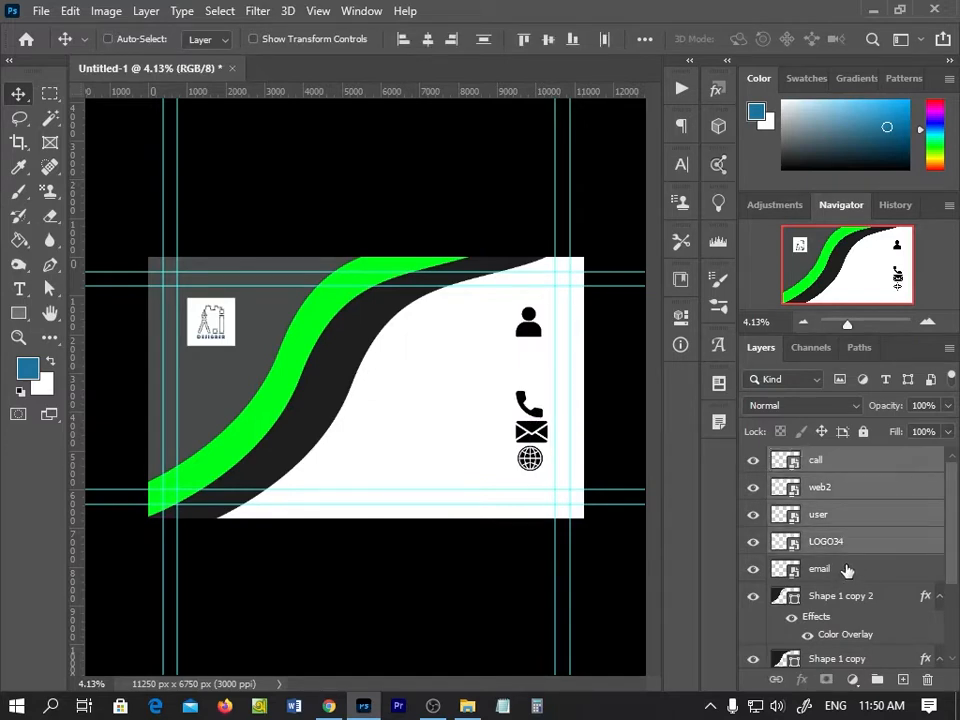
shift+click(849, 570)
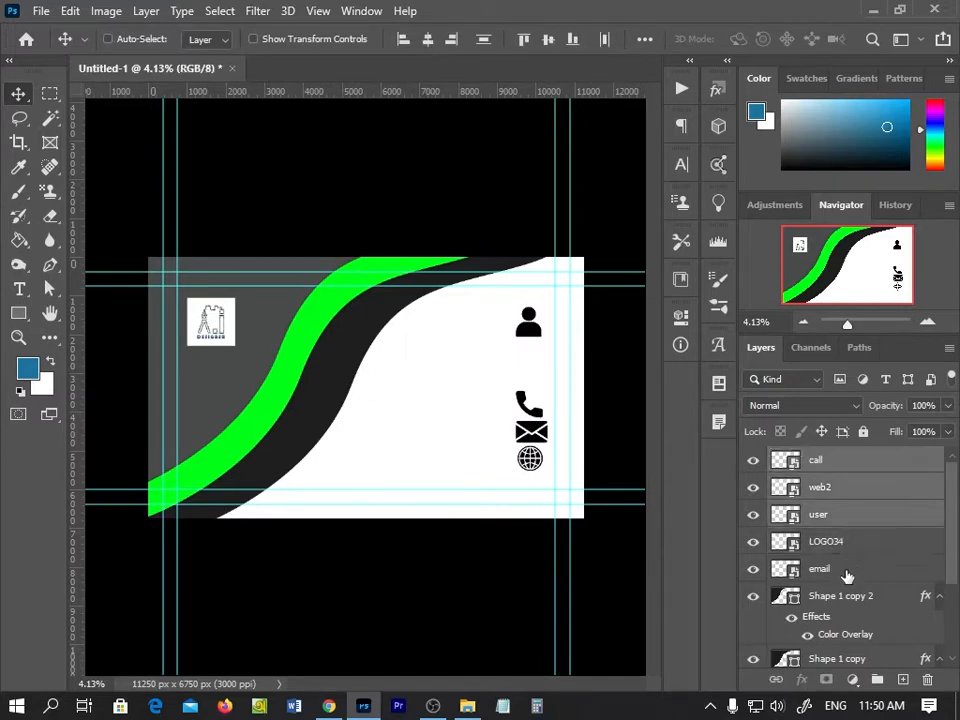
click(428, 41)
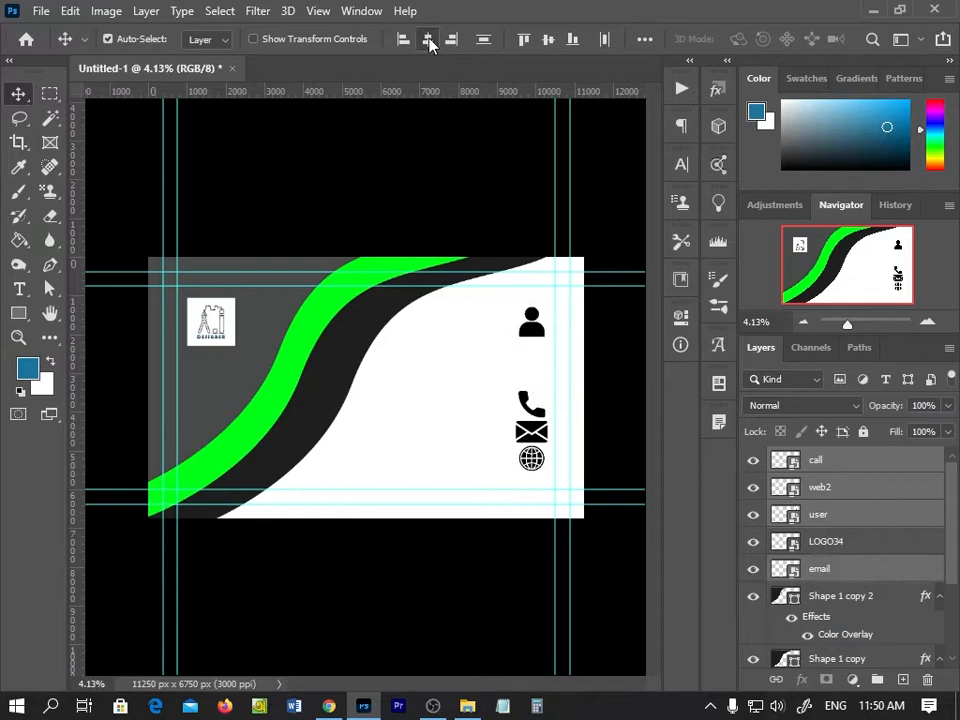
click(481, 41)
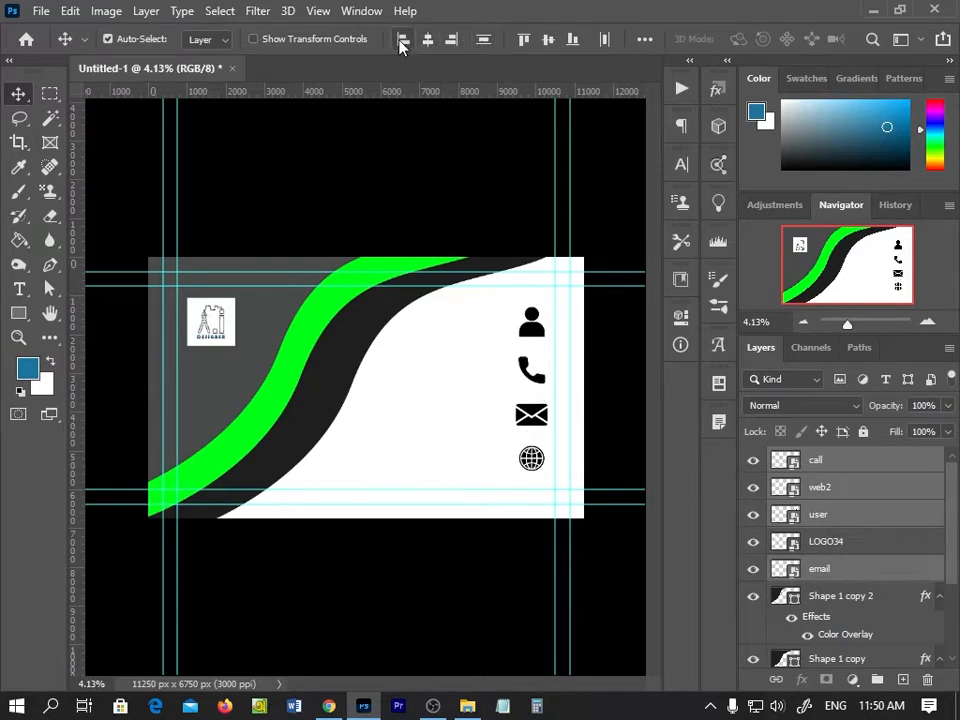
click(452, 41)
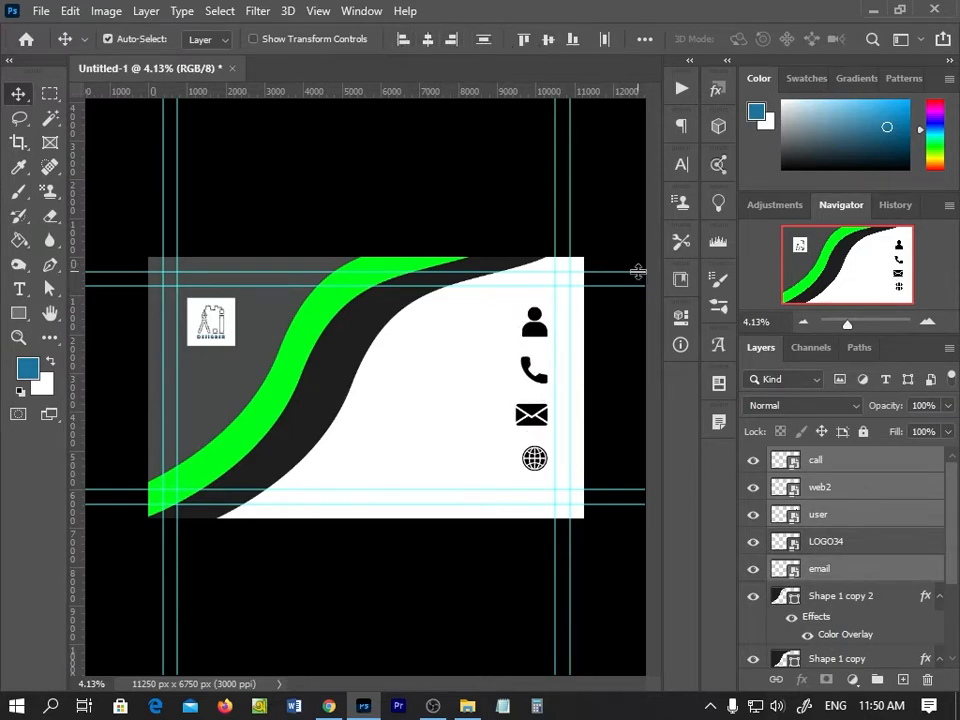
click(403, 41)
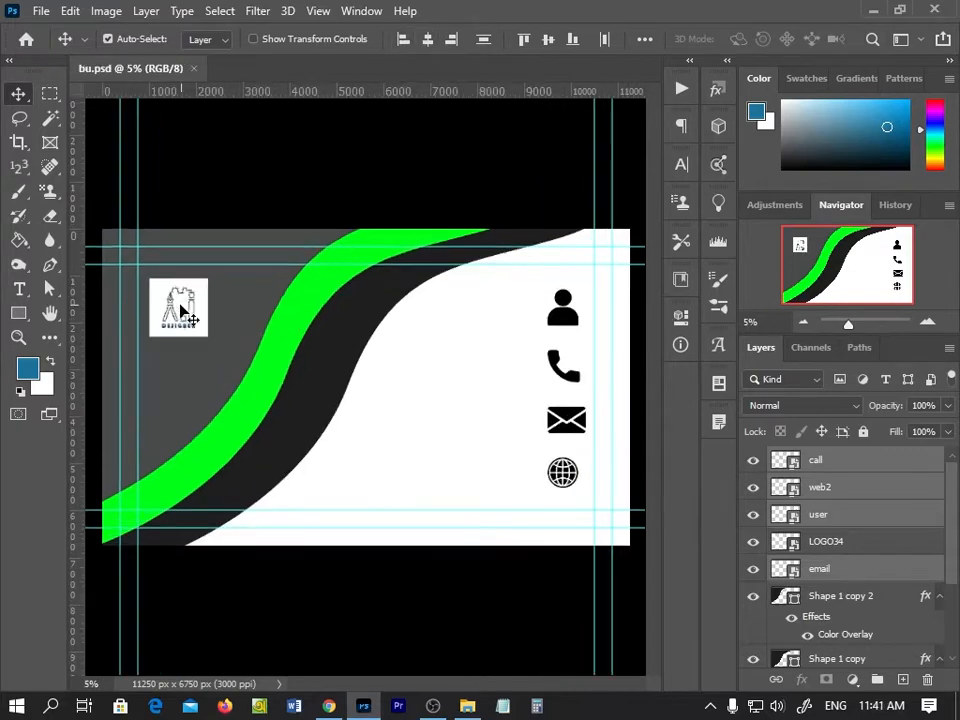
click(178, 313)
drag(172, 306, 193, 305)
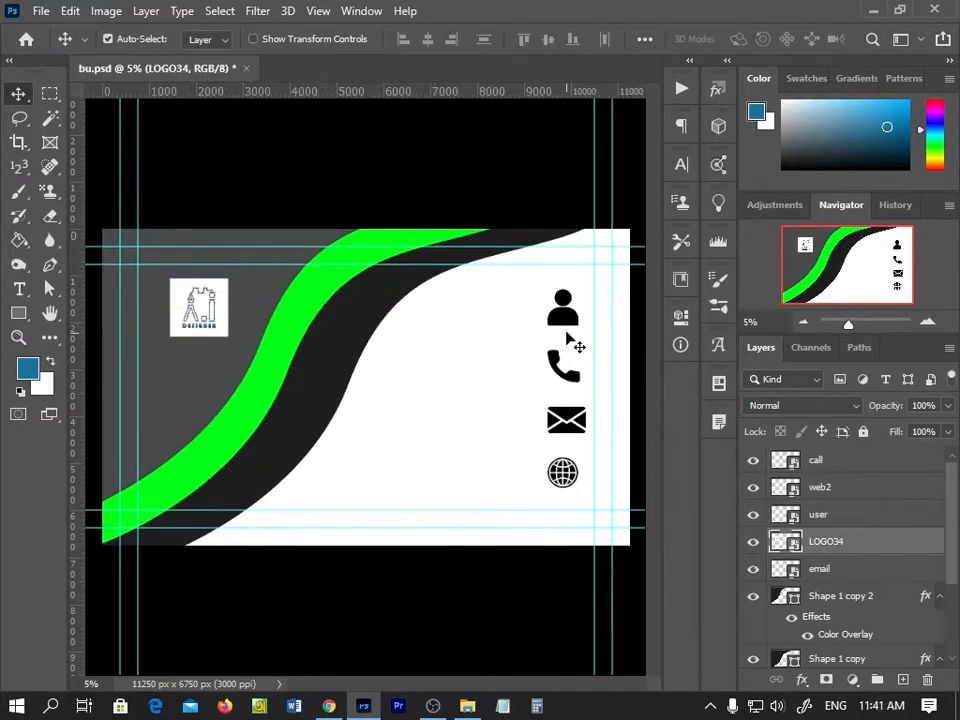
Place a placeholder text block on the card at 25 pt.
click(189, 364)
click(18, 290)
click(208, 364)
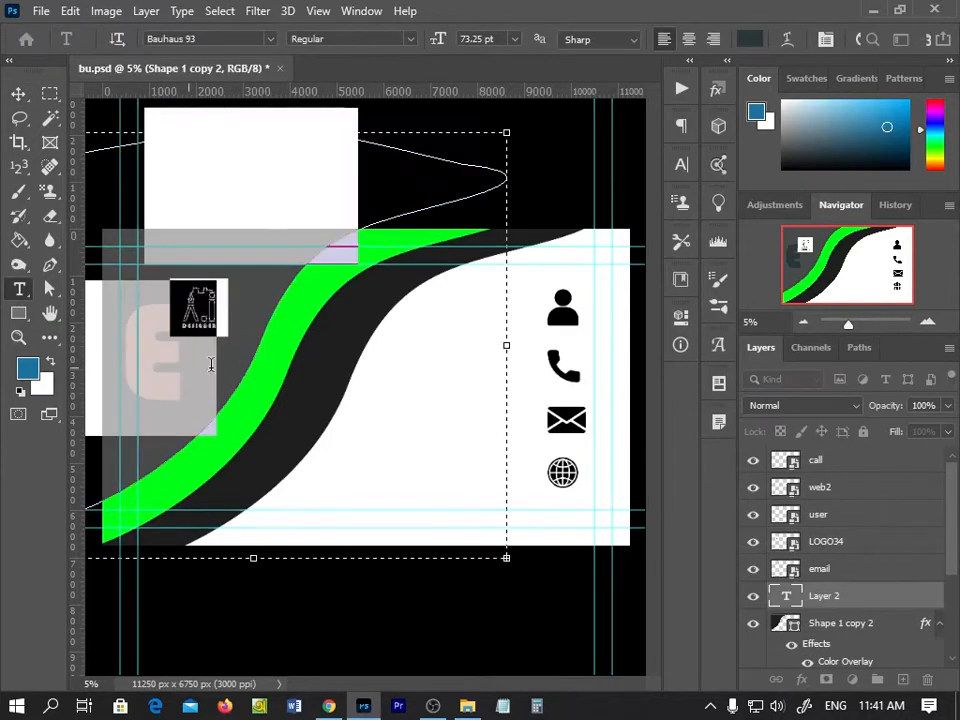
drag(438, 40, 381, 40)
click(18, 93)
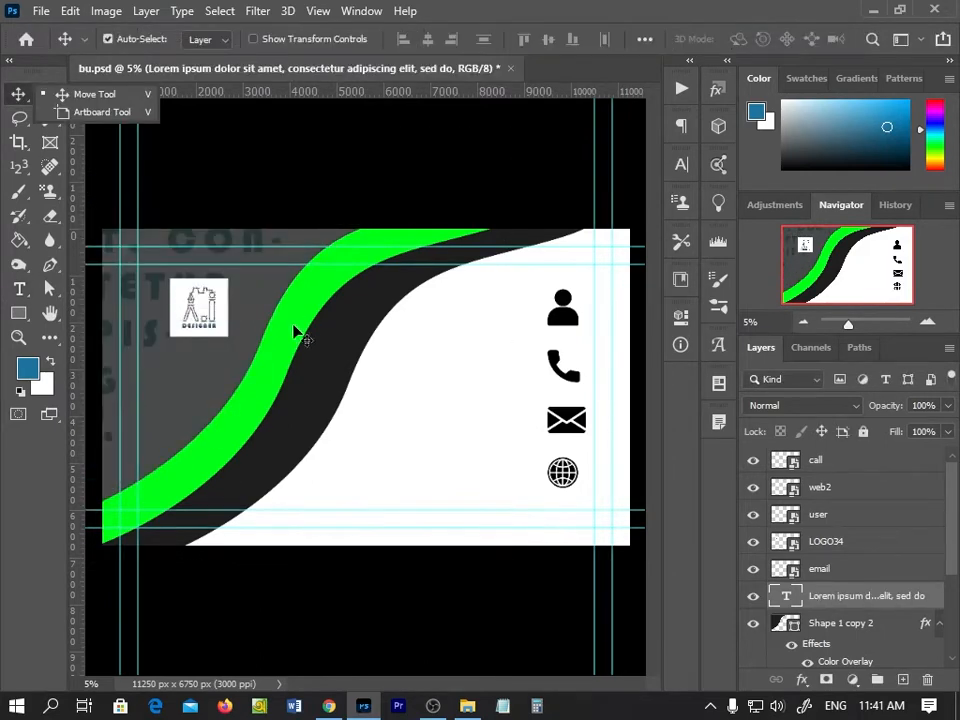
Undo the placeholder text and move the logo about 9 px right.
click(470, 362)
scroll(830, 498, up, 3)
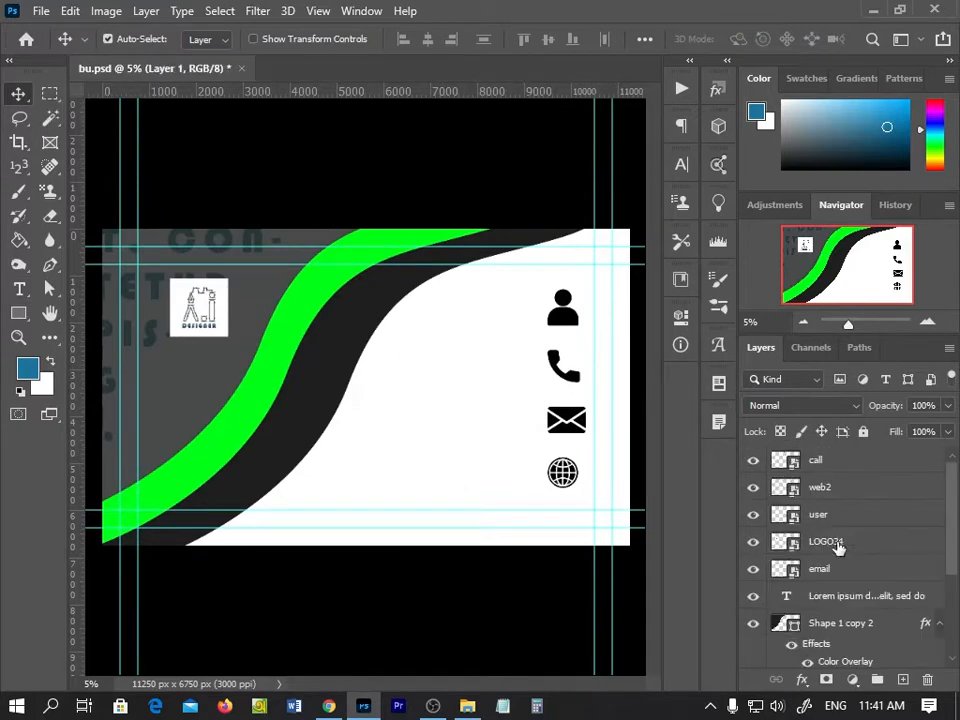
click(829, 462)
key(ctrl+z)
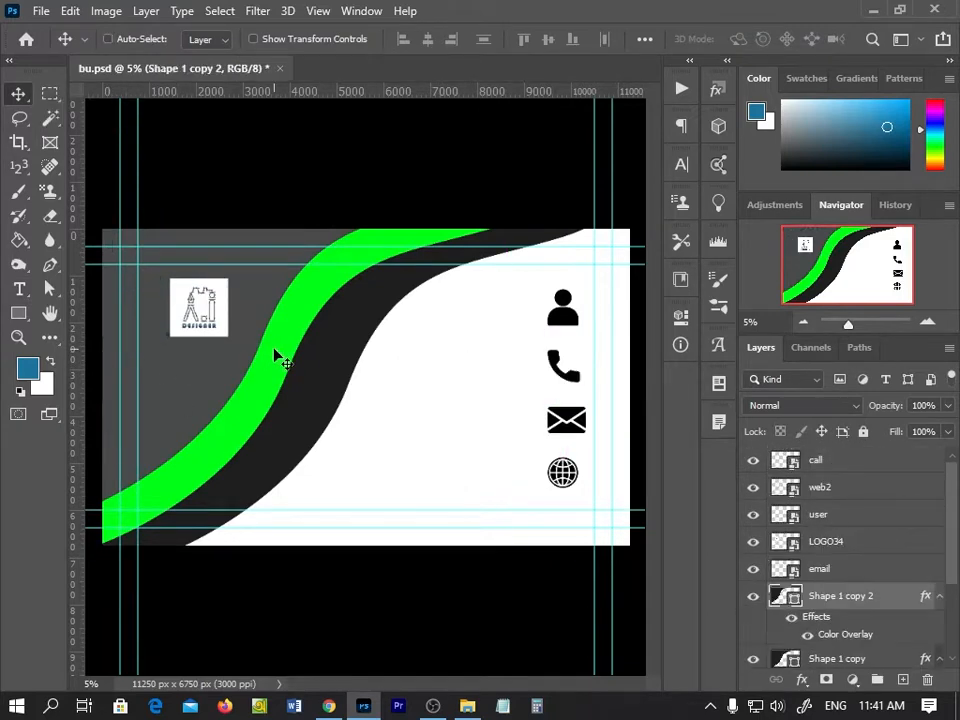
key(ctrl+z)
click(181, 318)
drag(188, 317, 197, 318)
Type A.I.DESIGNER on a new text line below the logo.
click(832, 460)
key(t)
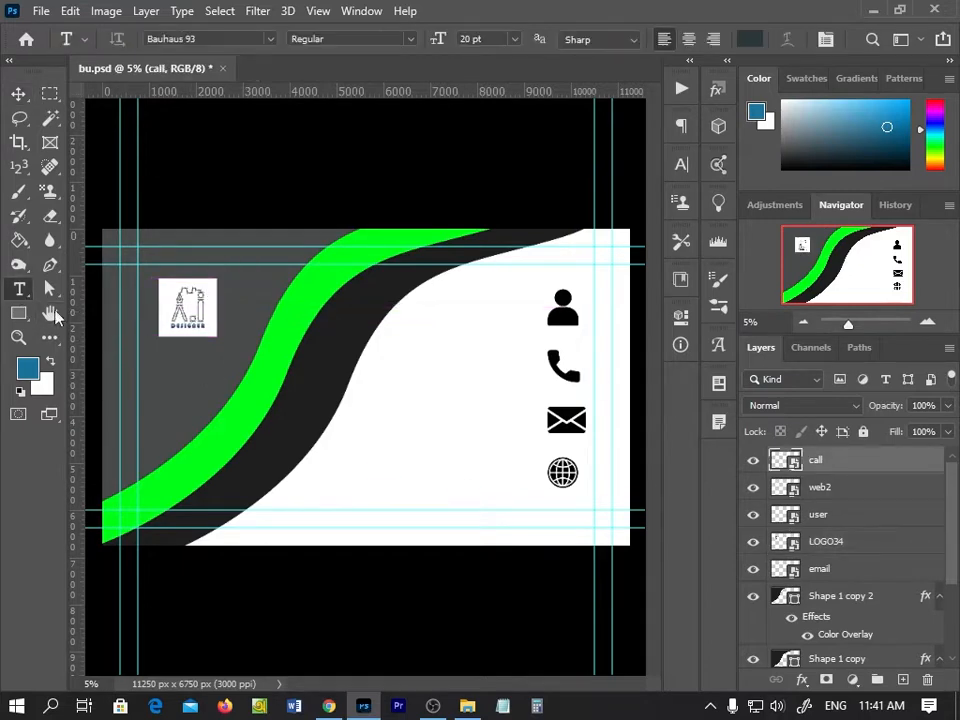
click(231, 383)
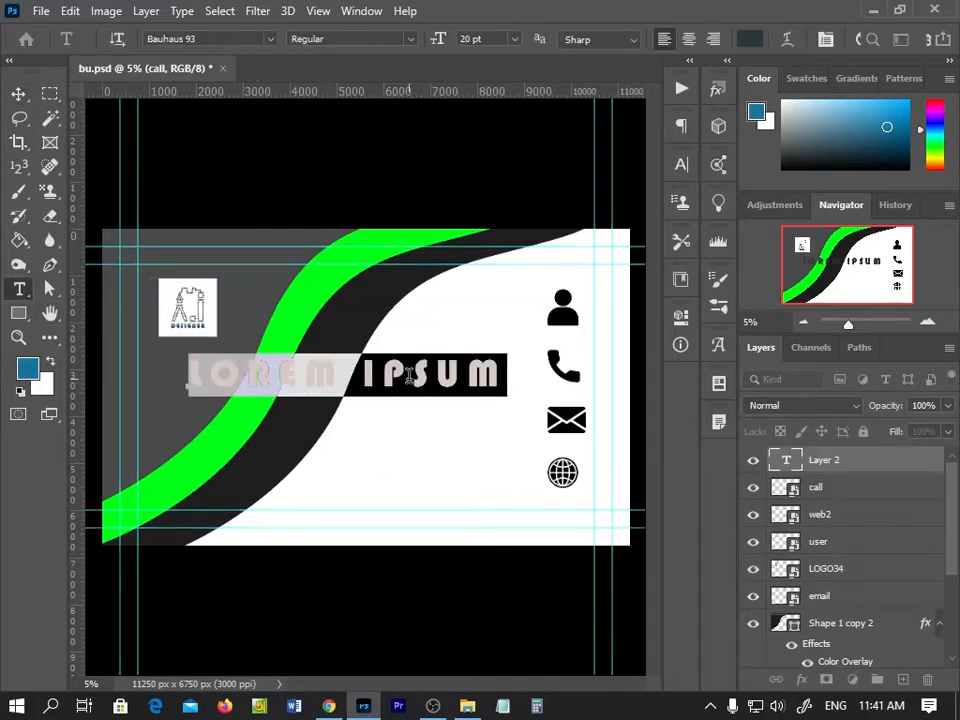
text(A)
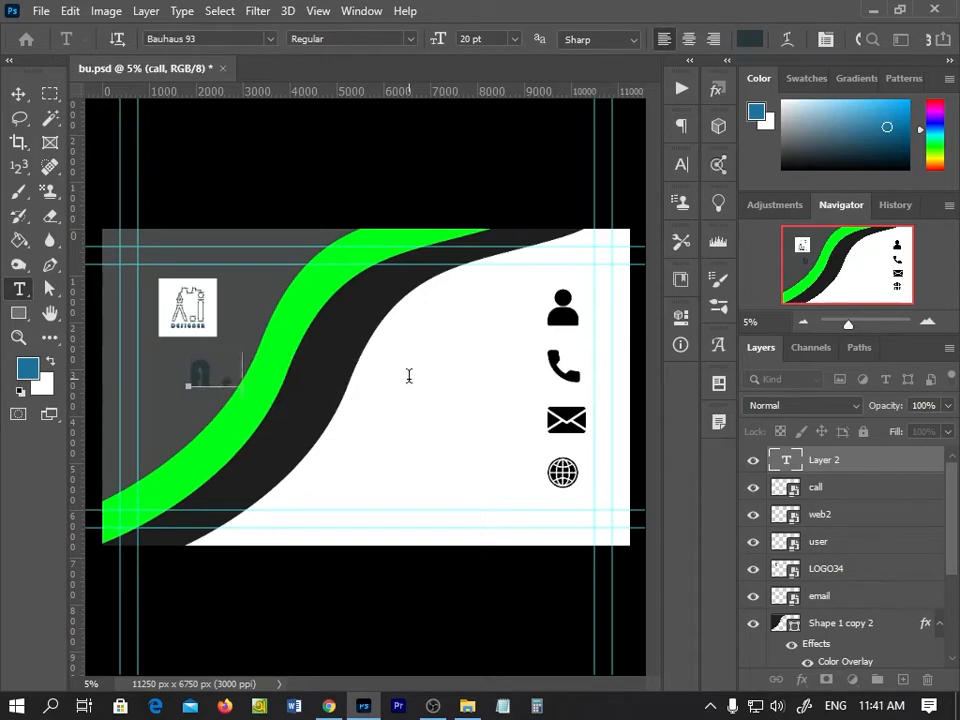
text(.I.DES)
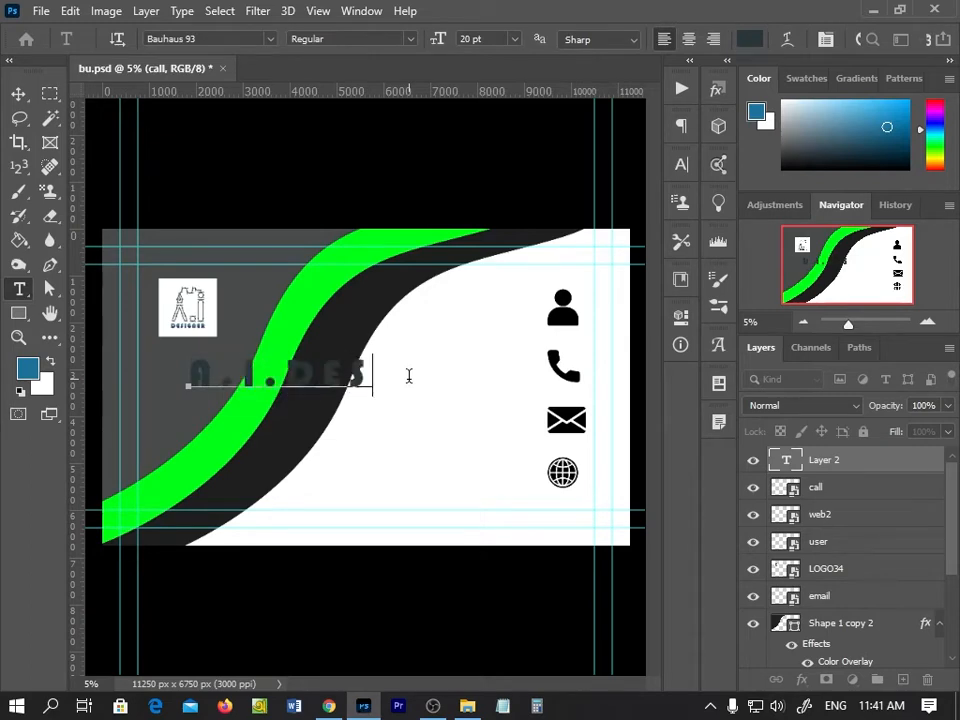
text(IGNER)
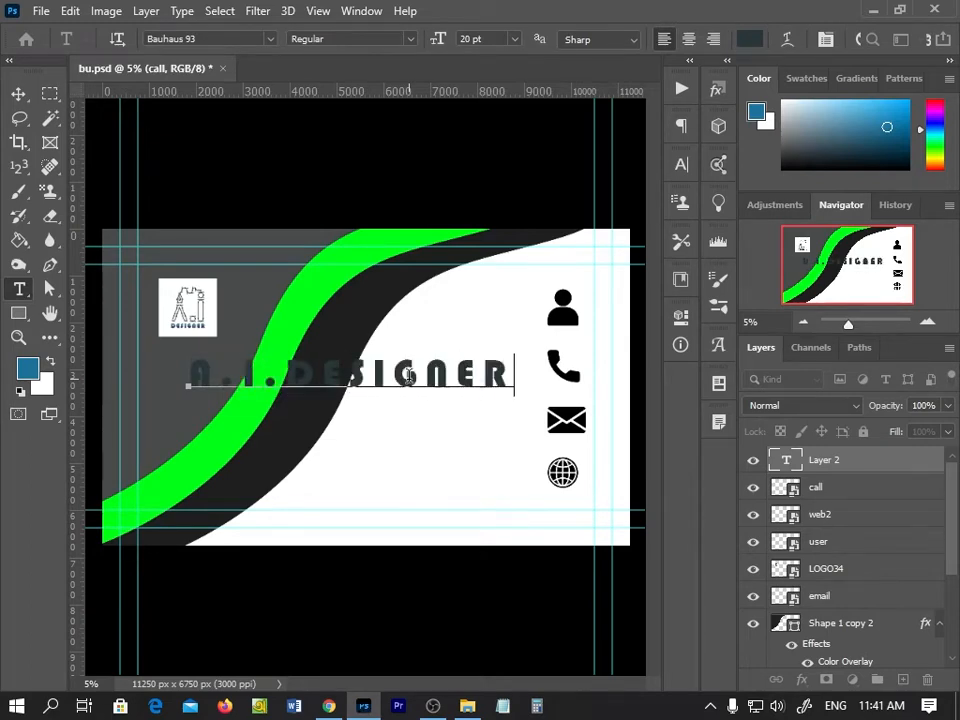
click(18, 93)
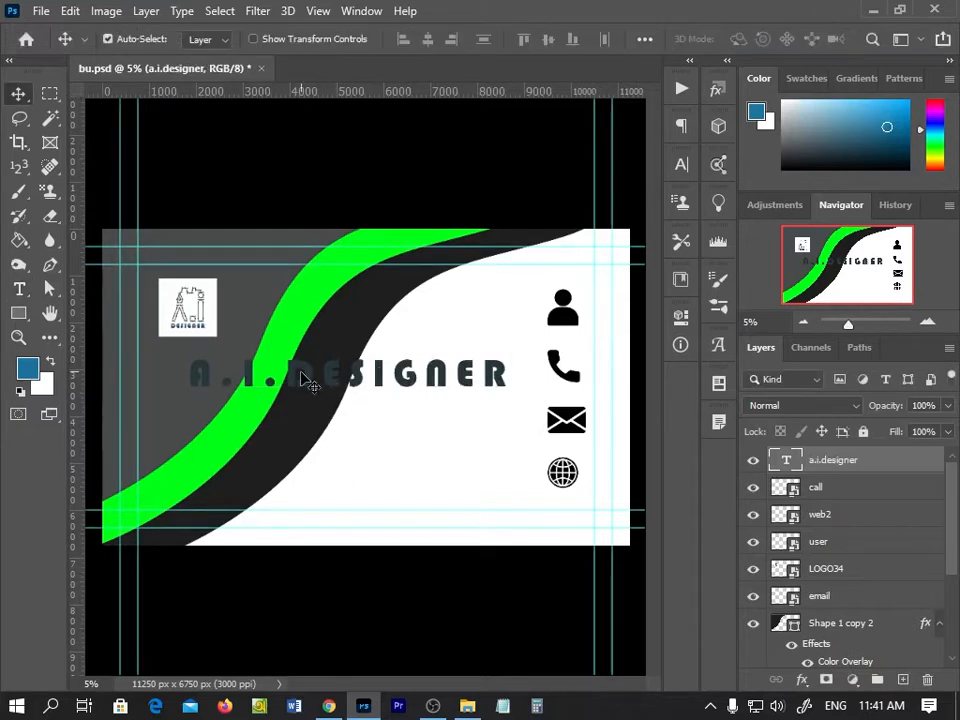
Change the A.I.DESIGNER title's font to Impact.
double_click(305, 368)
key(ctrl+t)
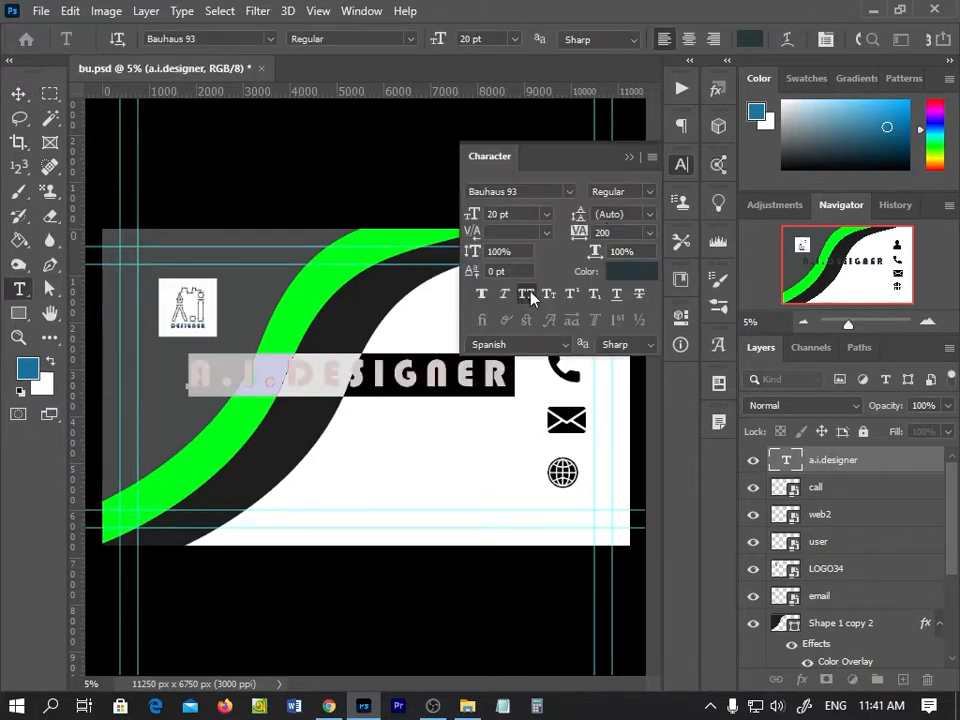
click(571, 192)
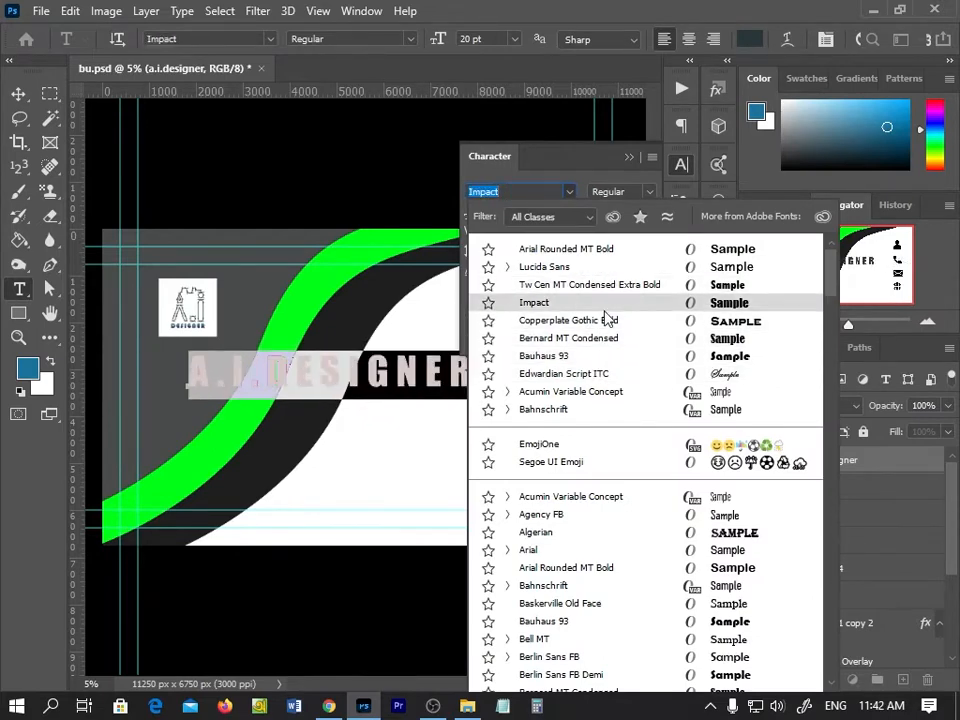
click(606, 317)
key(ctrl+t)
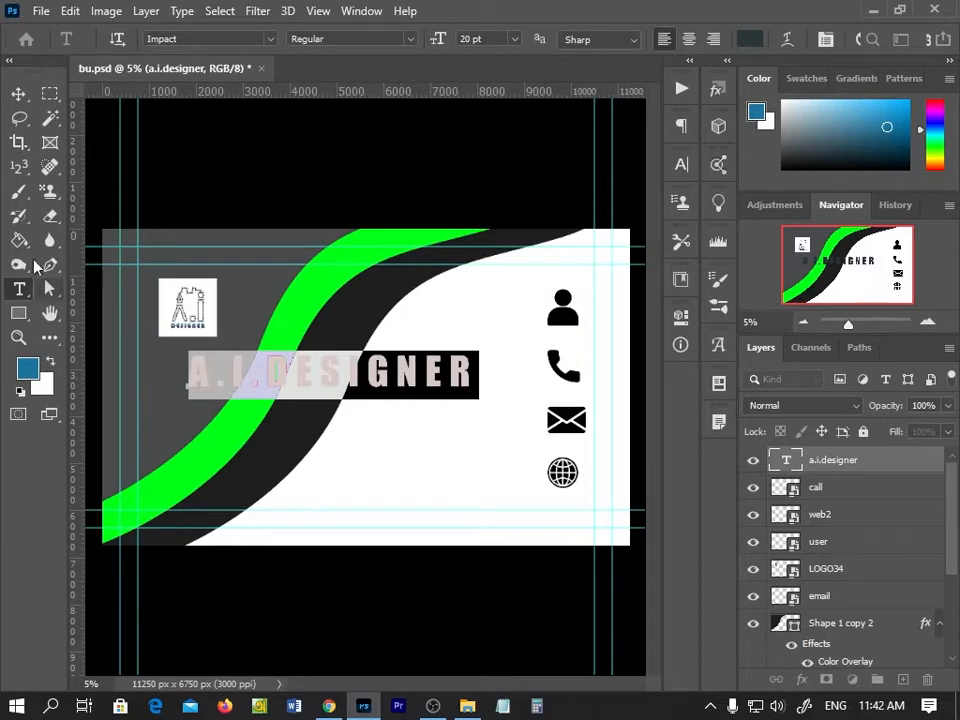
click(18, 94)
Scale the title down and position it beneath the logo, adjusting the logo slightly.
key(ctrl+t)
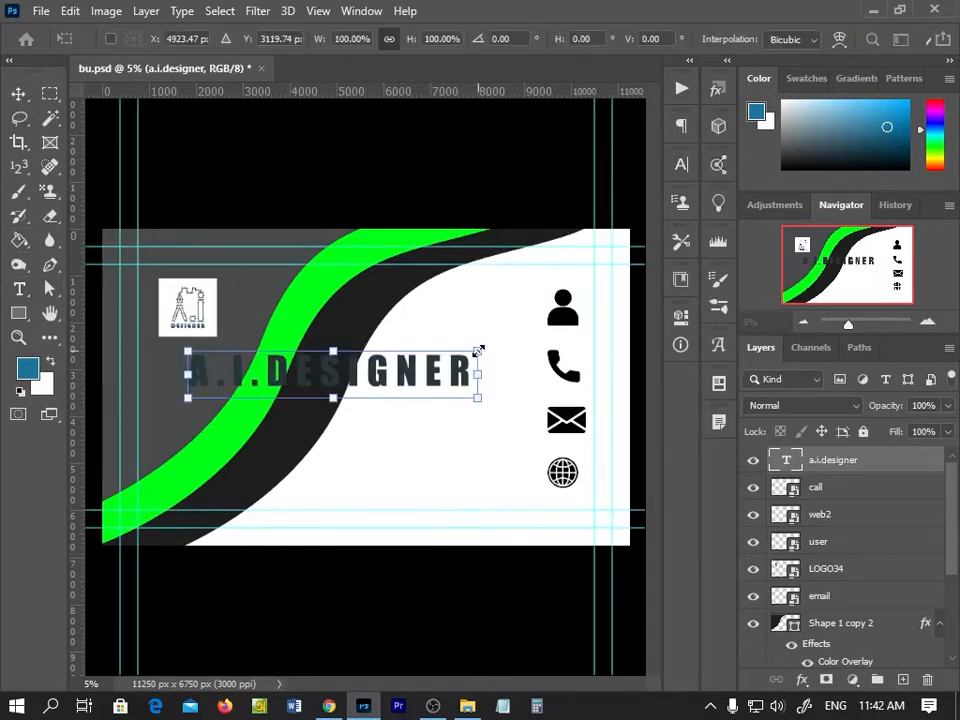
drag(478, 351, 251, 346)
click(20, 92)
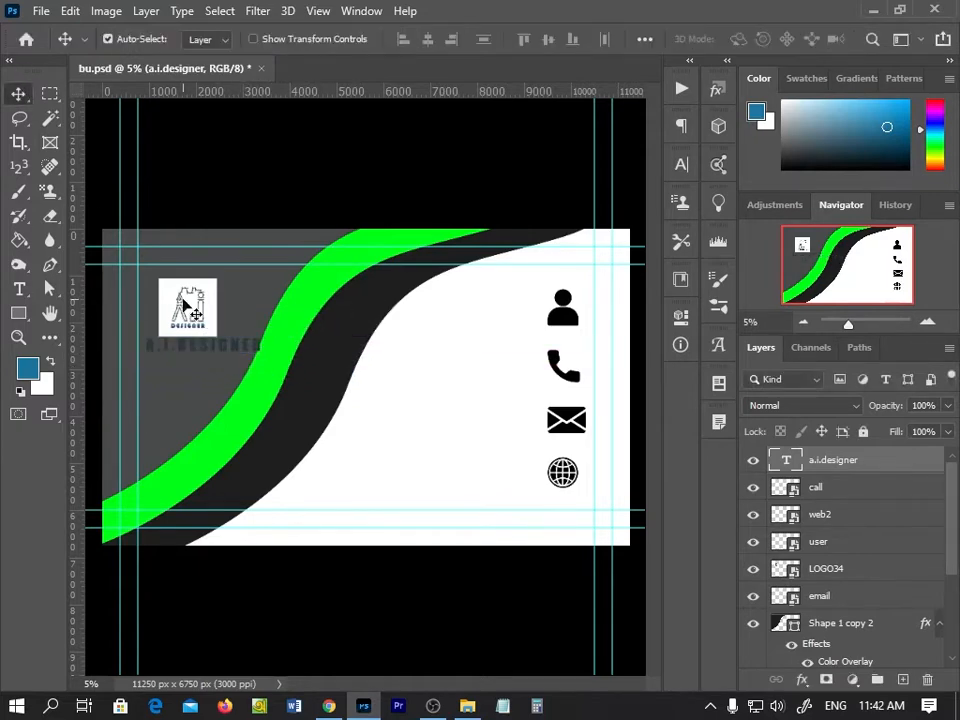
drag(186, 310, 187, 300)
drag(211, 355, 201, 350)
drag(208, 306, 218, 310)
Set the A.I.DESIGNER text colour to white (#ffffff).
double_click(210, 342)
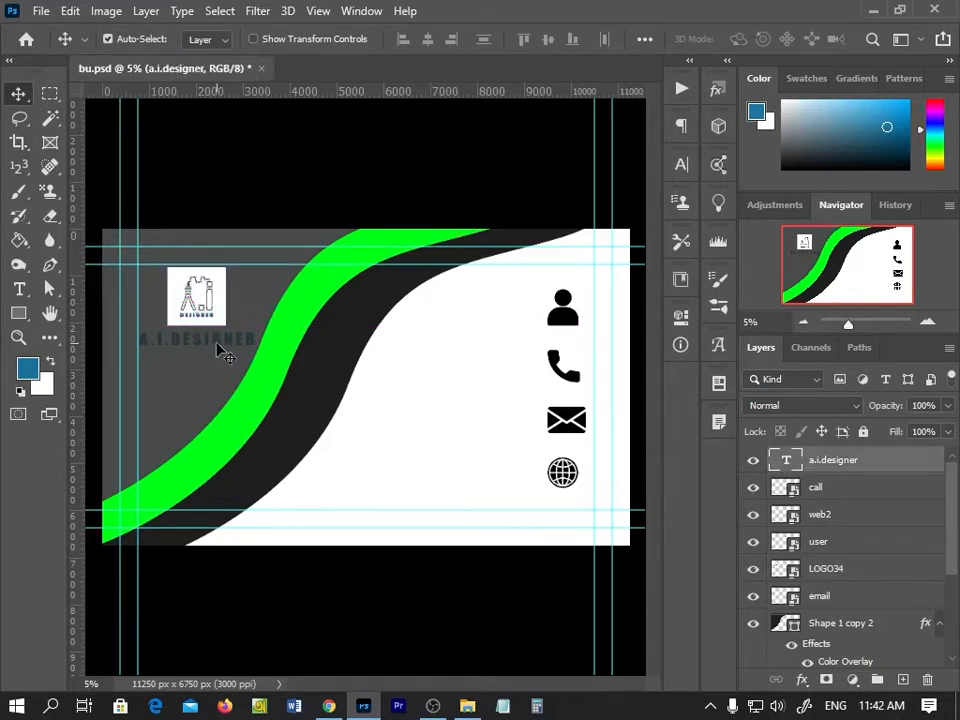
click(681, 164)
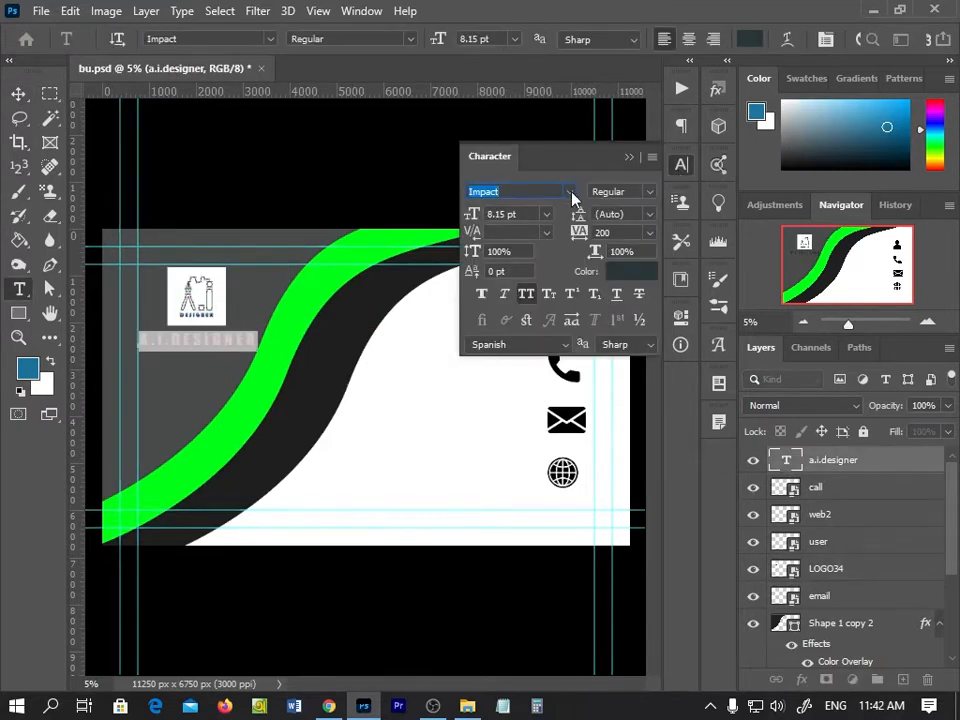
click(630, 271)
text(ffffff)
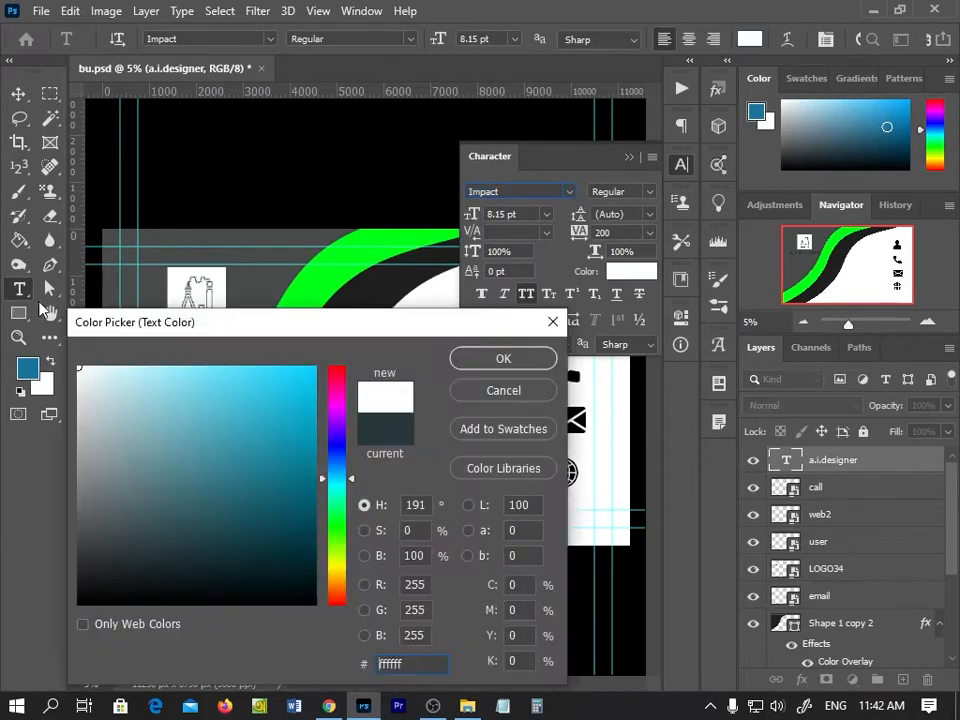
click(503, 358)
click(629, 157)
click(19, 93)
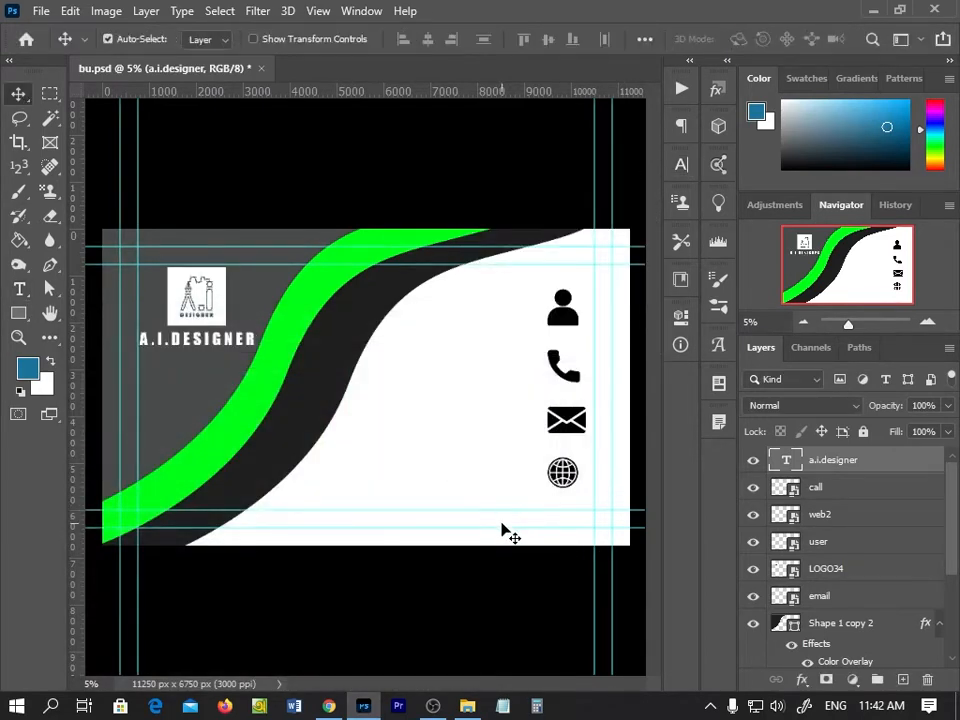
Cancel a stray rectangle and revert via History to the state after the text edit.
click(572, 320)
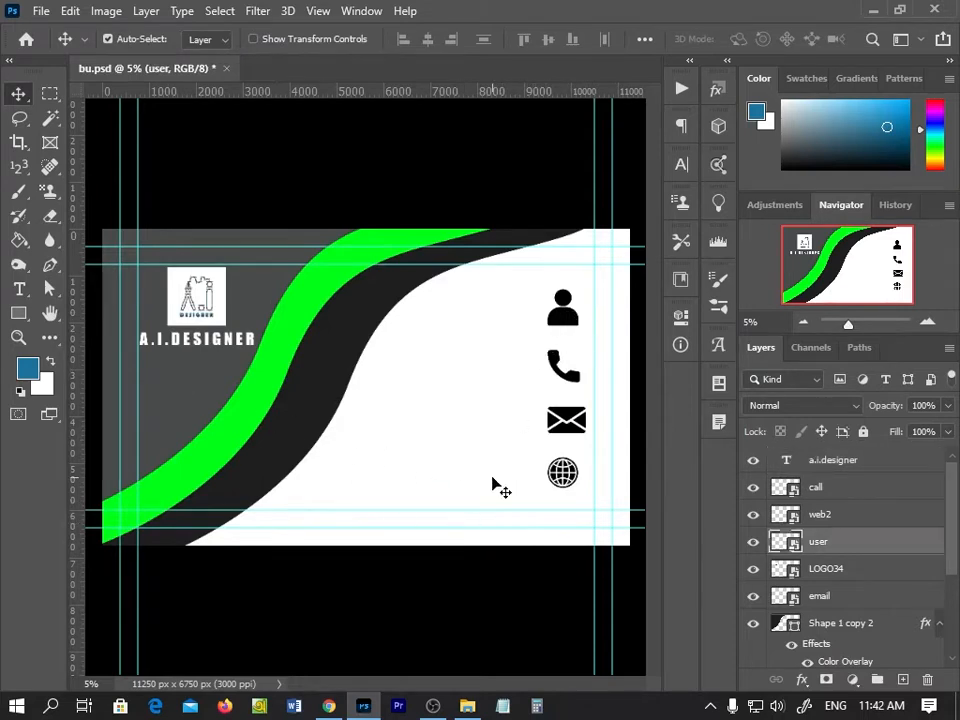
click(19, 313)
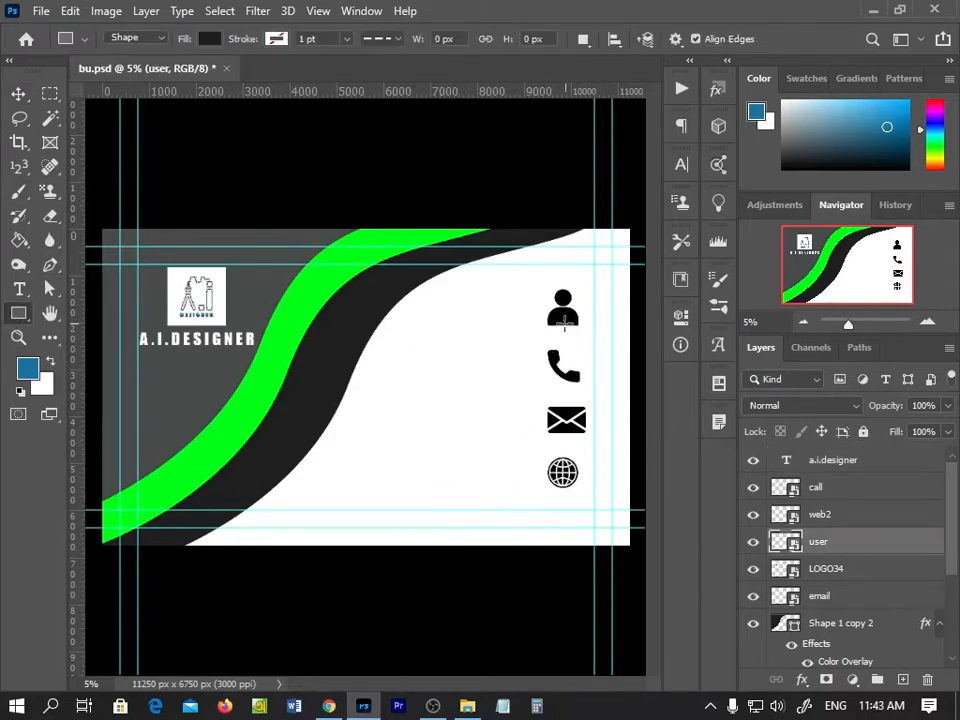
click(565, 320)
click(548, 269)
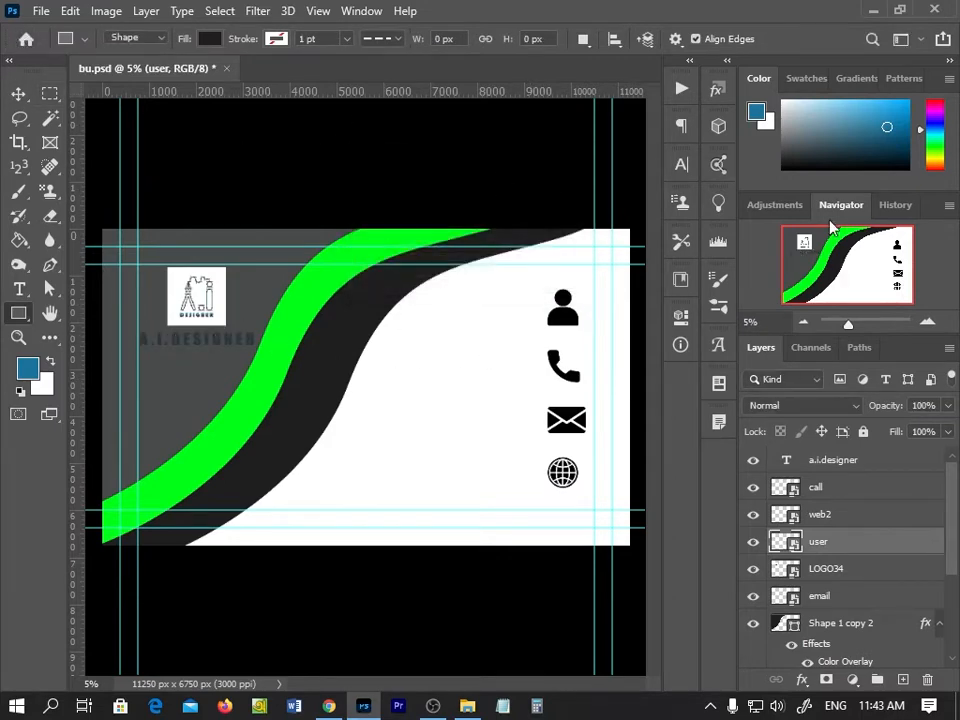
click(895, 205)
click(802, 298)
key(v)
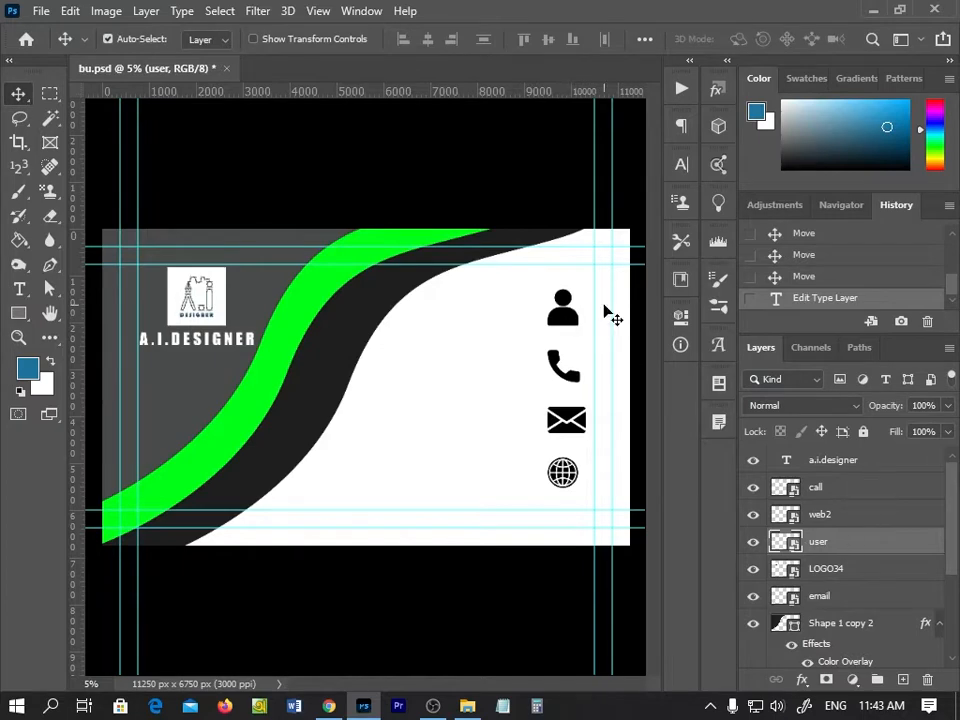
Scale the person, call, web and email icons to 50% and move them toward the right edge.
ctrl+click(818, 514)
ctrl+click(815, 487)
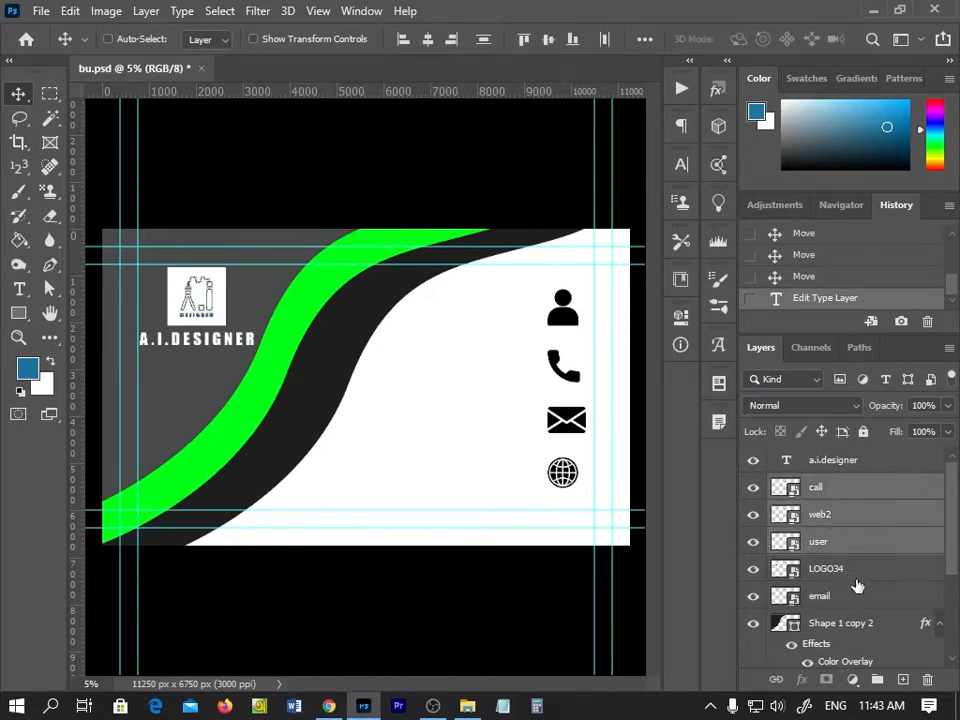
ctrl+click(835, 596)
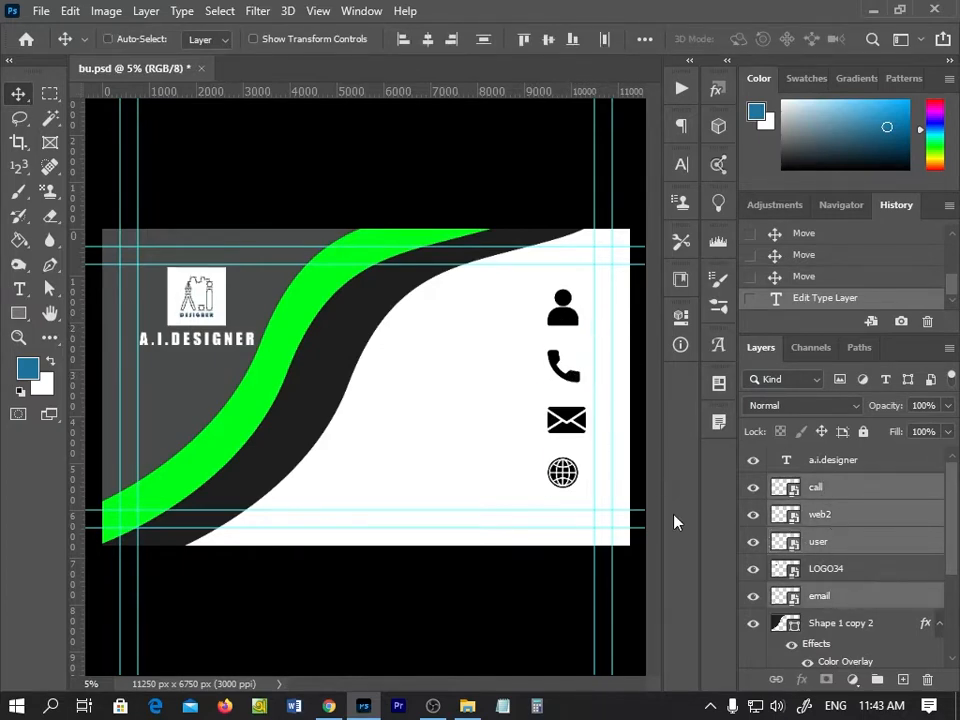
key(ctrl+t)
drag(588, 282, 564, 384)
key(Return)
drag(556, 455, 586, 475)
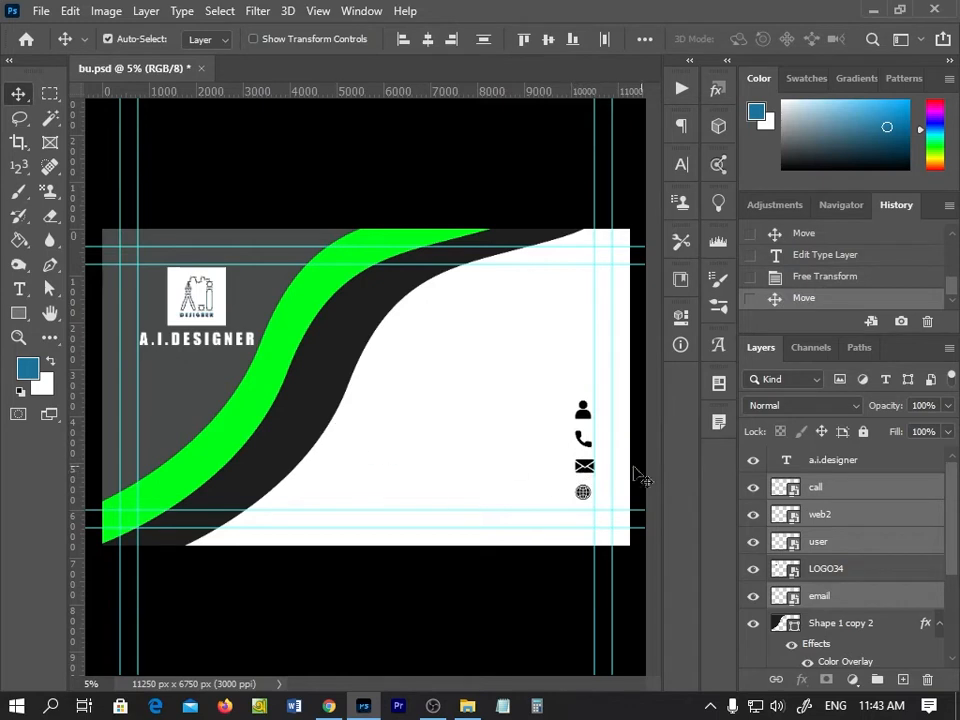
Draw a tall rectangle around the contact icons, fill it bright green, and move it beneath the icon layers.
click(27, 314)
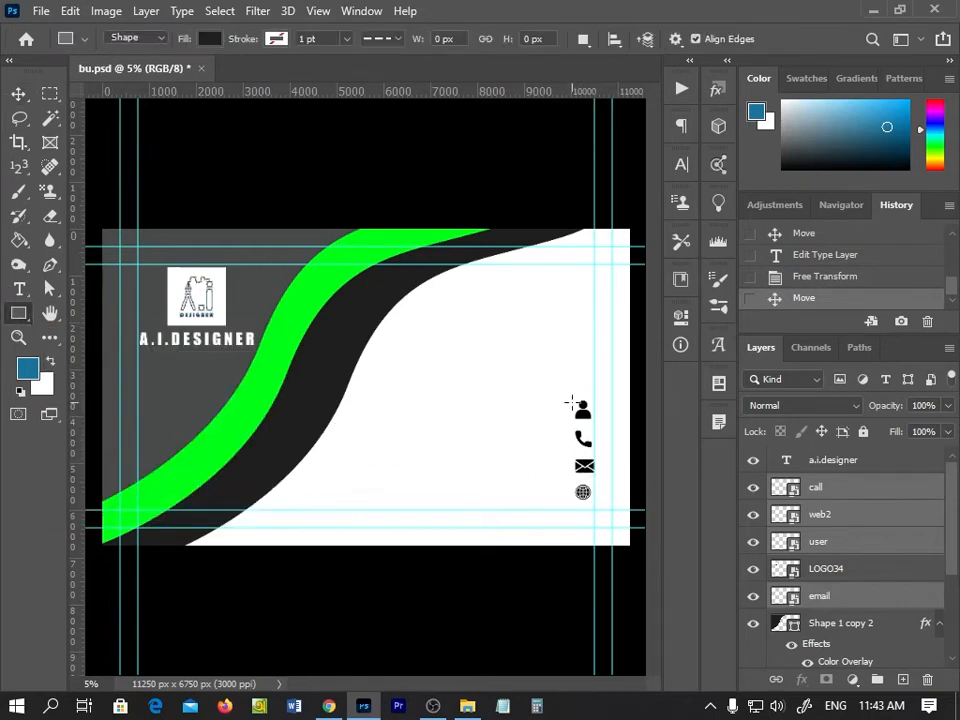
drag(569, 401, 596, 506)
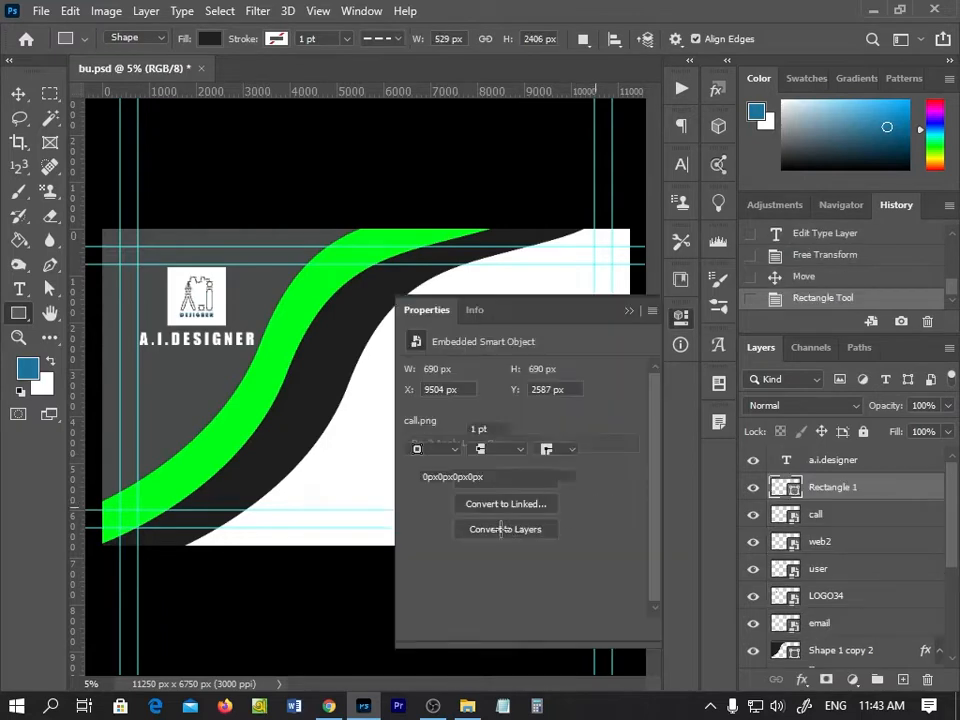
click(418, 431)
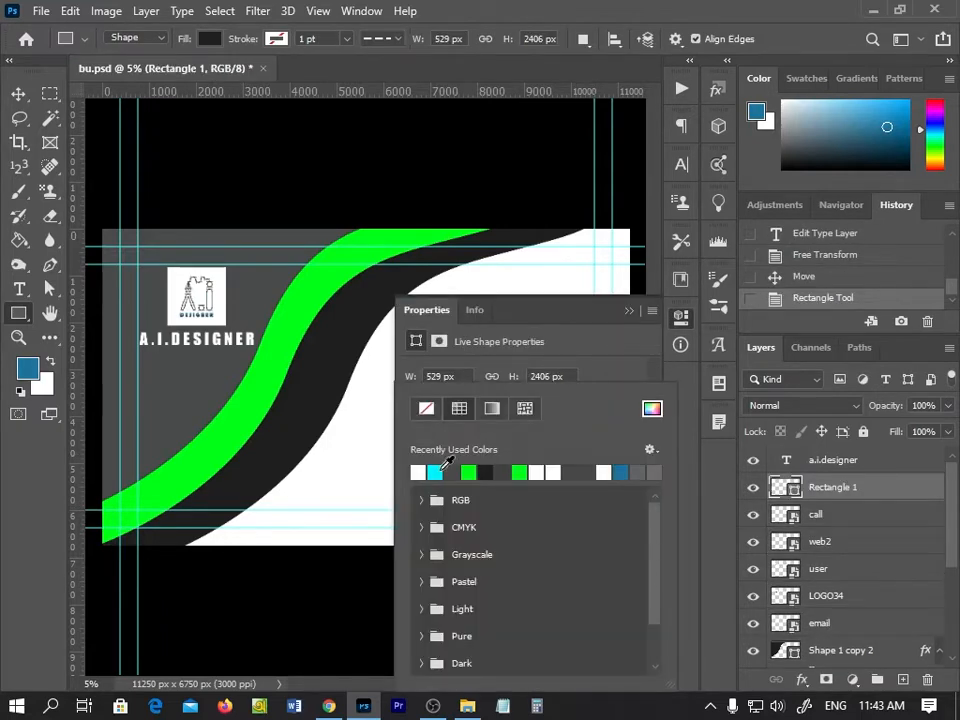
click(471, 474)
click(629, 311)
click(629, 311)
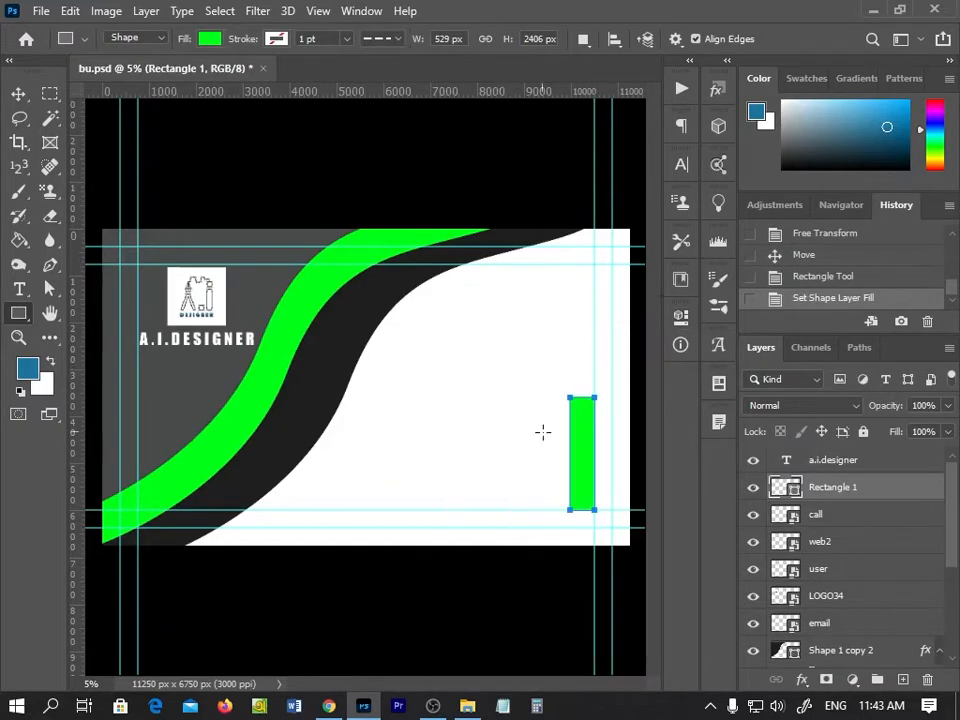
click(18, 93)
drag(900, 495, 898, 638)
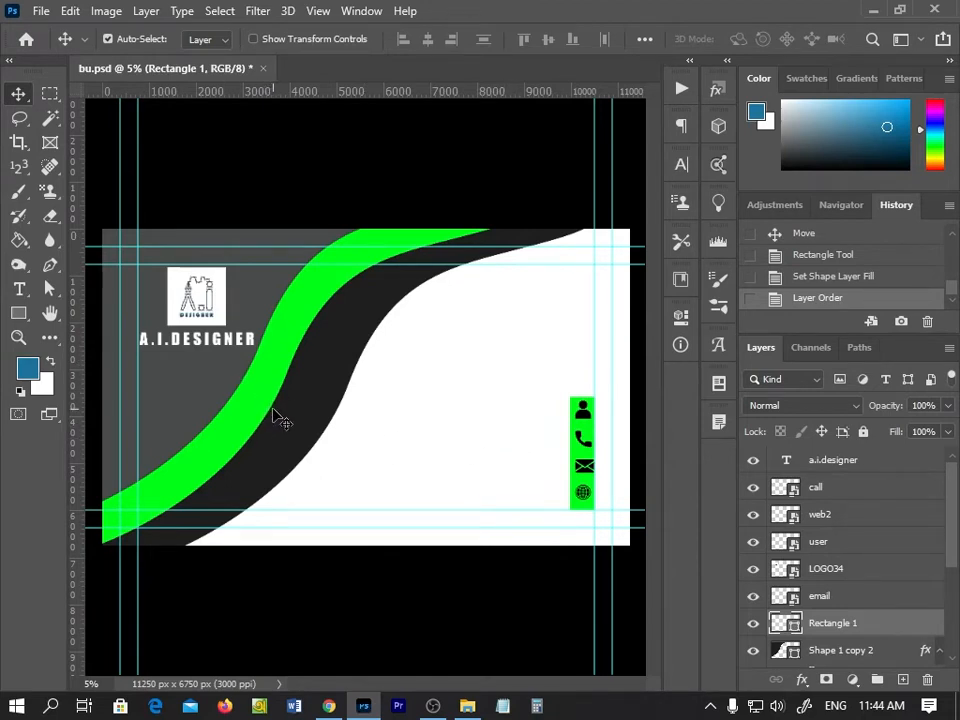
click(169, 316)
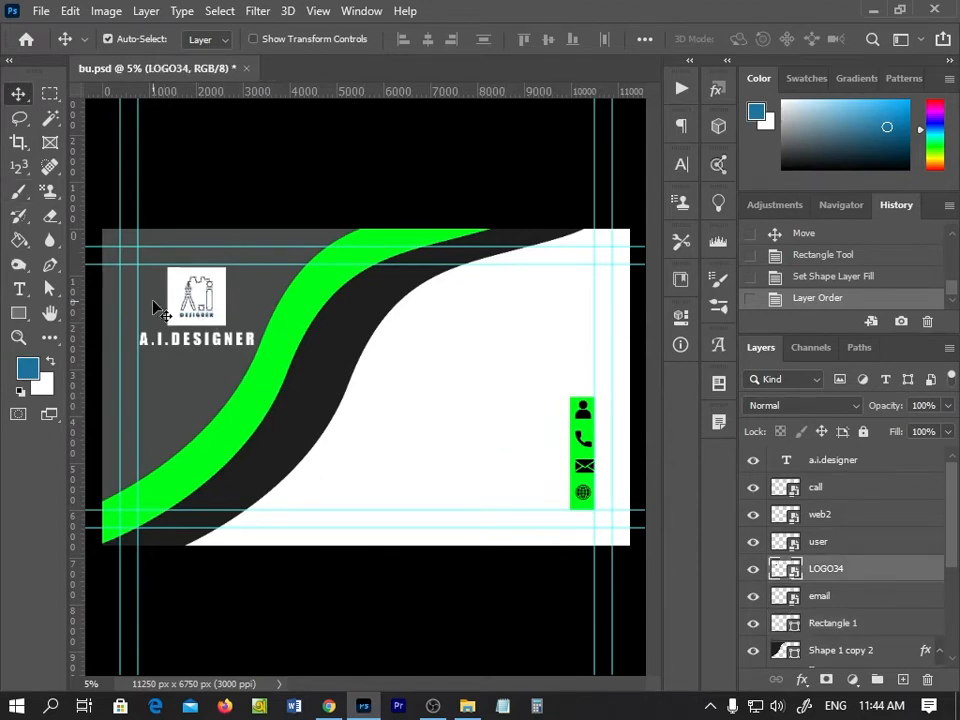
click(208, 345)
ctrl+click(811, 575)
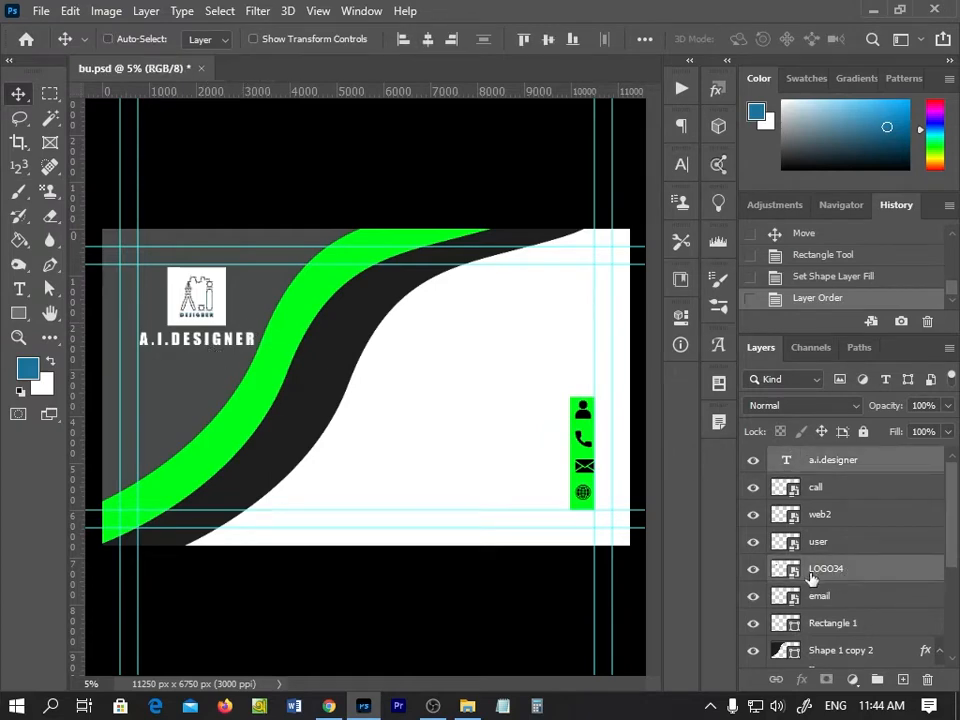
key(shift+Right)
key(shift+Right)
key(shift+Right)
key(shift+Right)
key(shift+Right)
key(shift+Right)
key(shift+Right)
key(shift+Right)
key(shift+Right)
key(shift+Right)
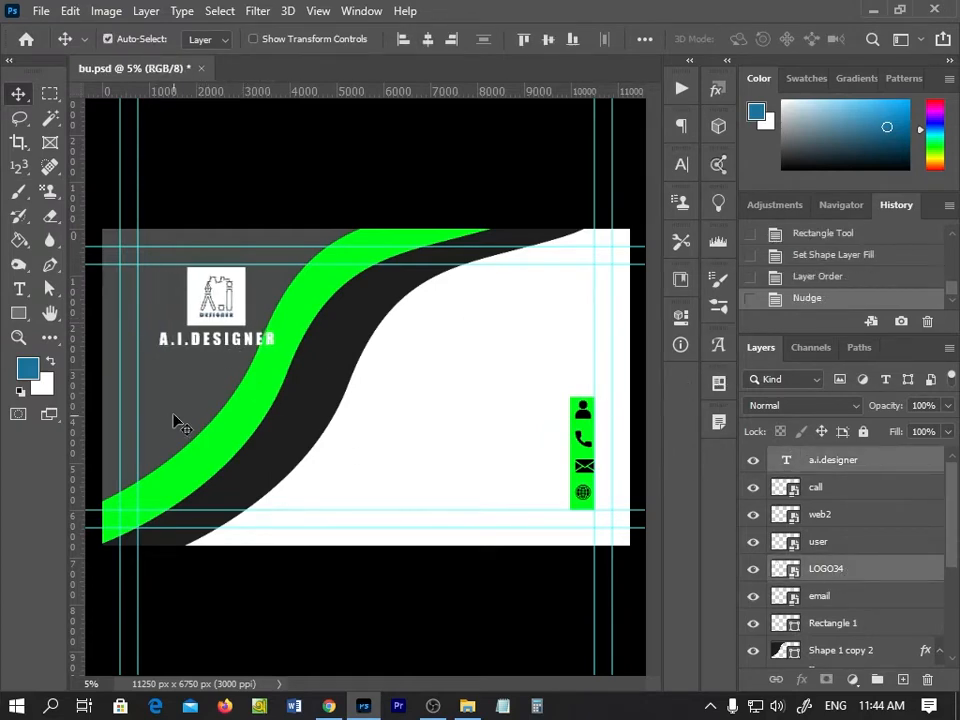
drag(241, 303, 549, 318)
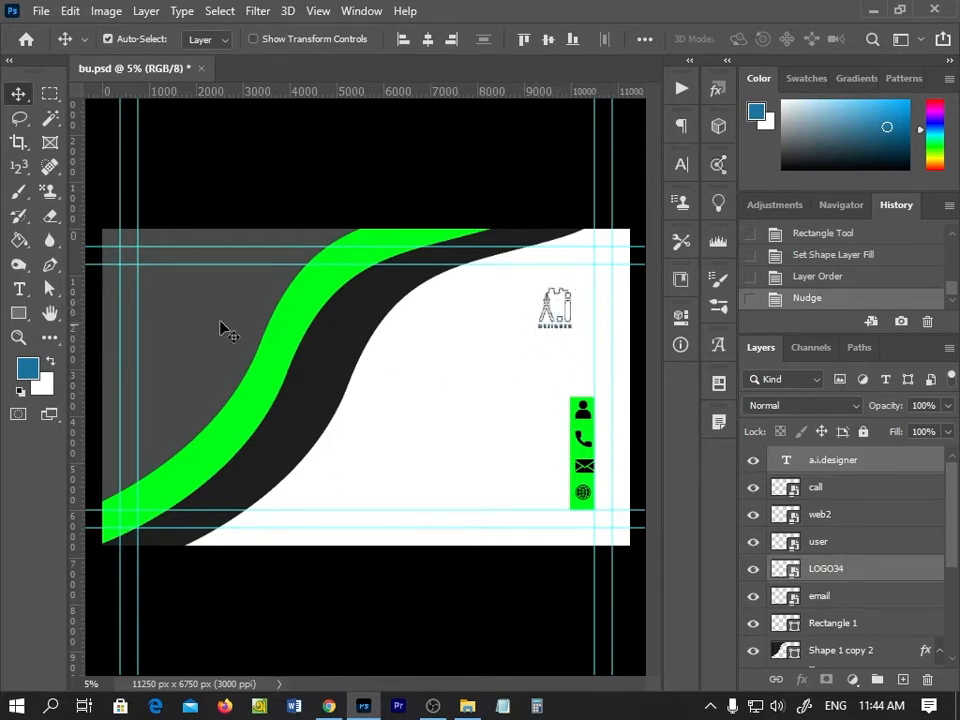
click(853, 462)
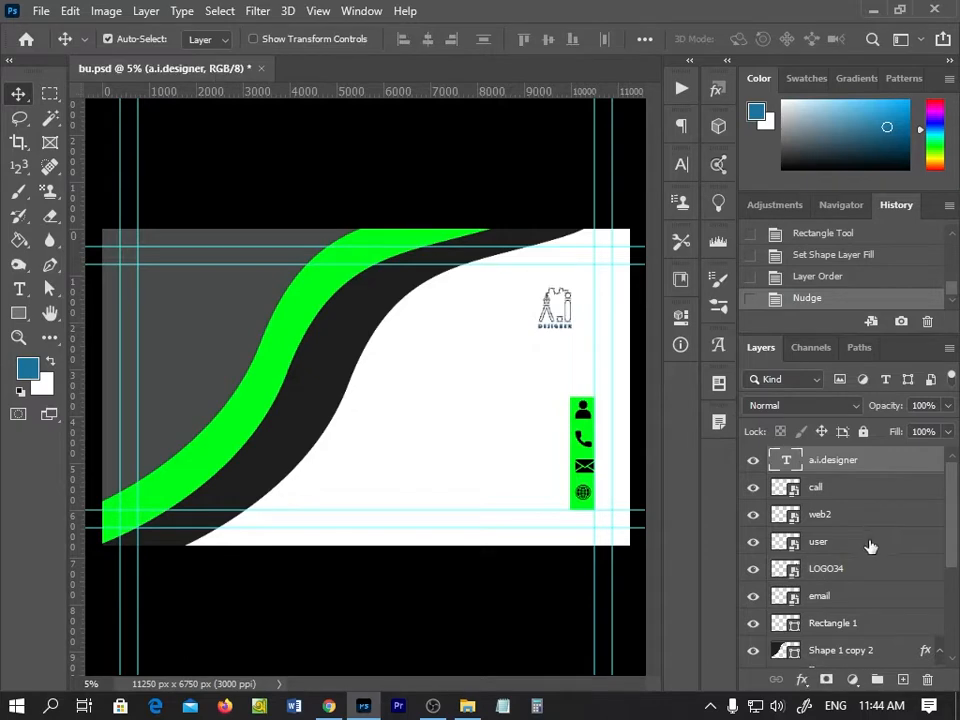
double_click(891, 468)
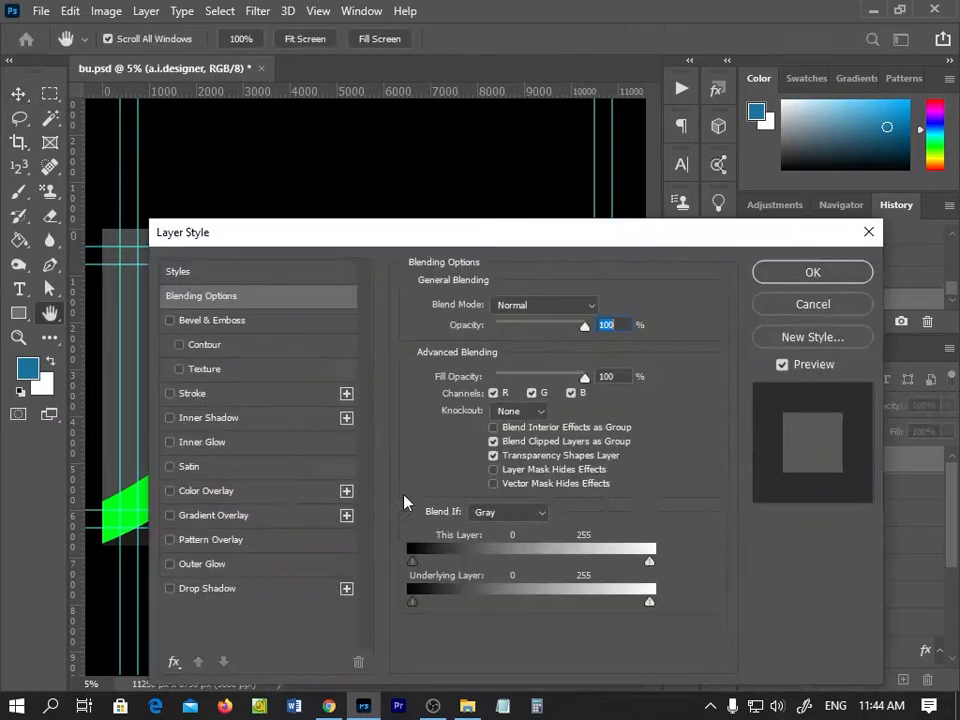
click(187, 494)
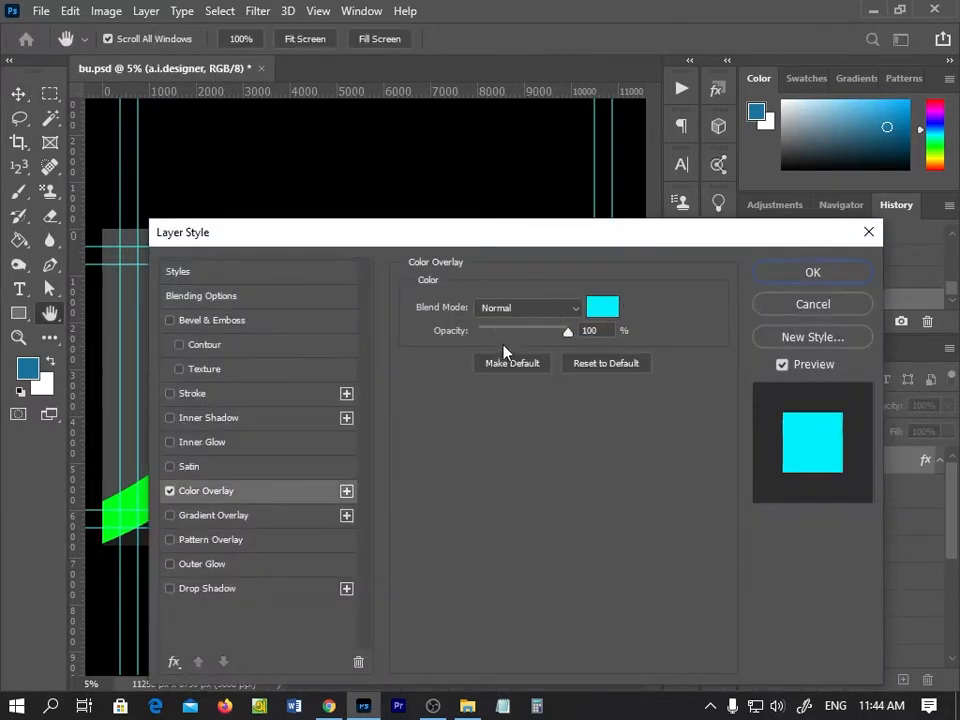
click(602, 307)
click(88, 598)
click(515, 366)
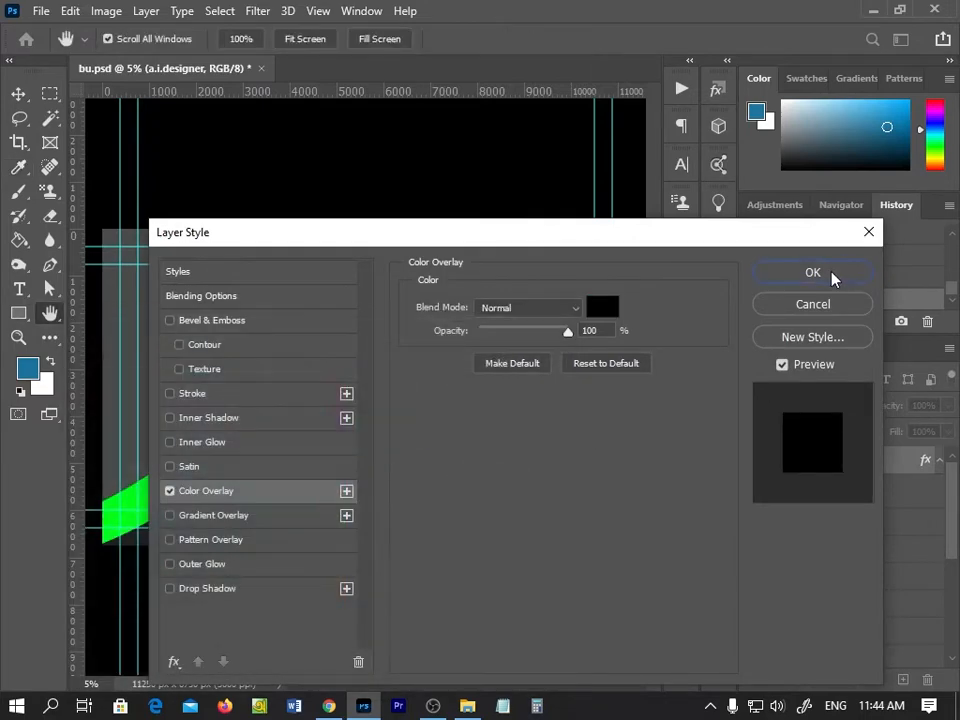
click(831, 275)
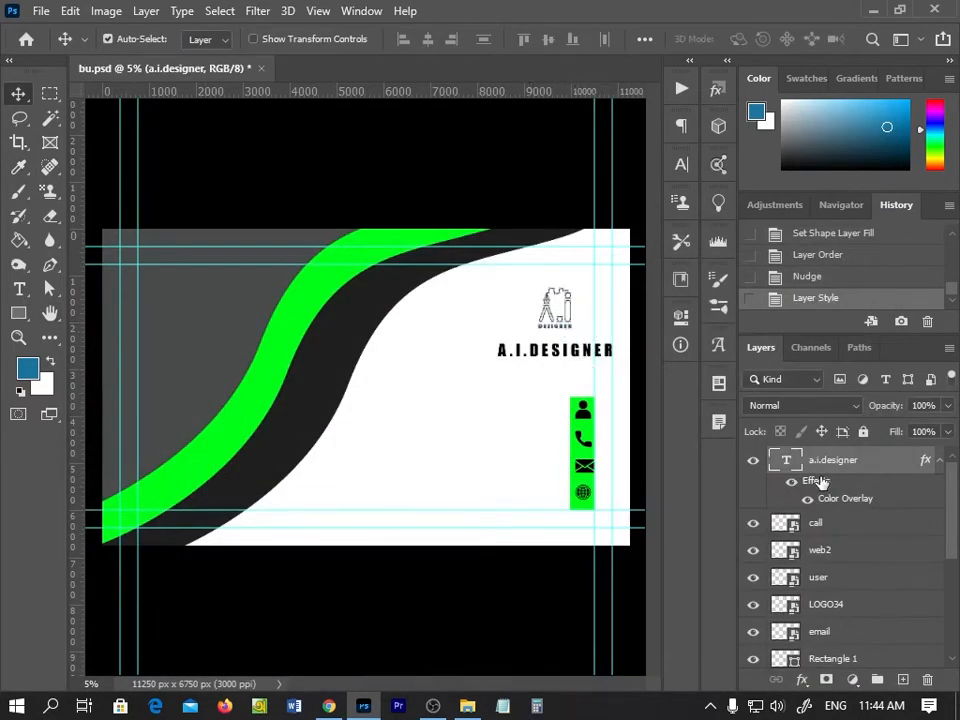
key(shift+Left)
key(shift+Left)
key(shift+Left)
key(shift+Left)
key(shift+Left)
key(shift+Left)
key(shift+Left)
key(shift+Left)
key(shift+Left)
key(shift+Left)
key(shift+Left)
key(shift+Left)
key(shift+Left)
key(shift+Left)
key(shift+Left)
key(shift+Left)
key(shift+Left)
key(shift+Left)
key(shift+Left)
key(shift+Left)
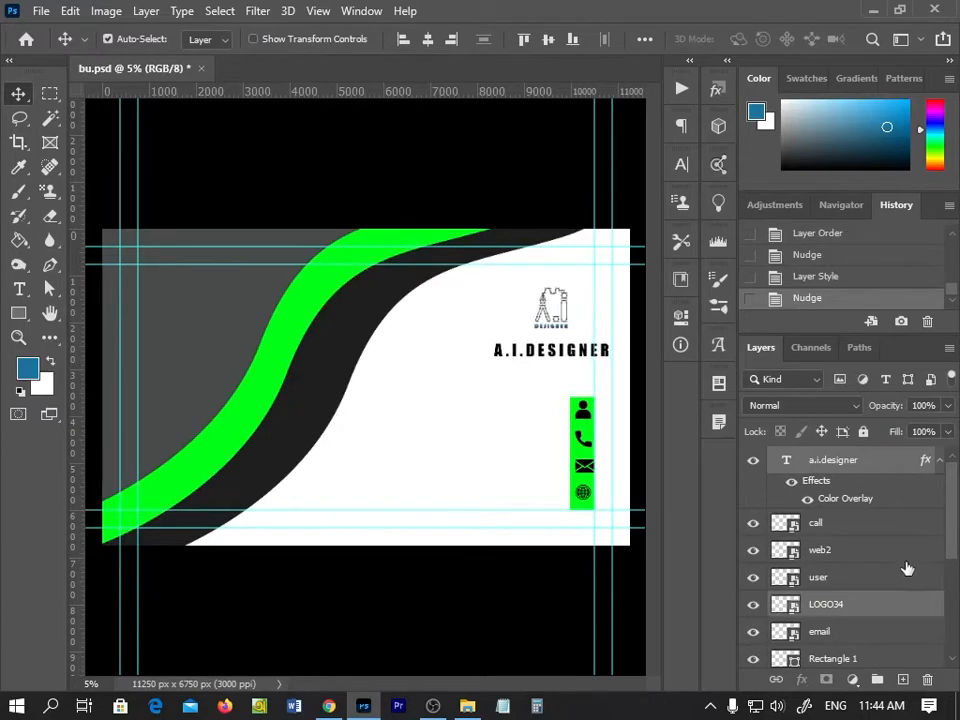
key(shift+Left)
key(shift+Left)
key(shift+Left)
key(shift+Left)
key(shift+Left)
key(shift+Left)
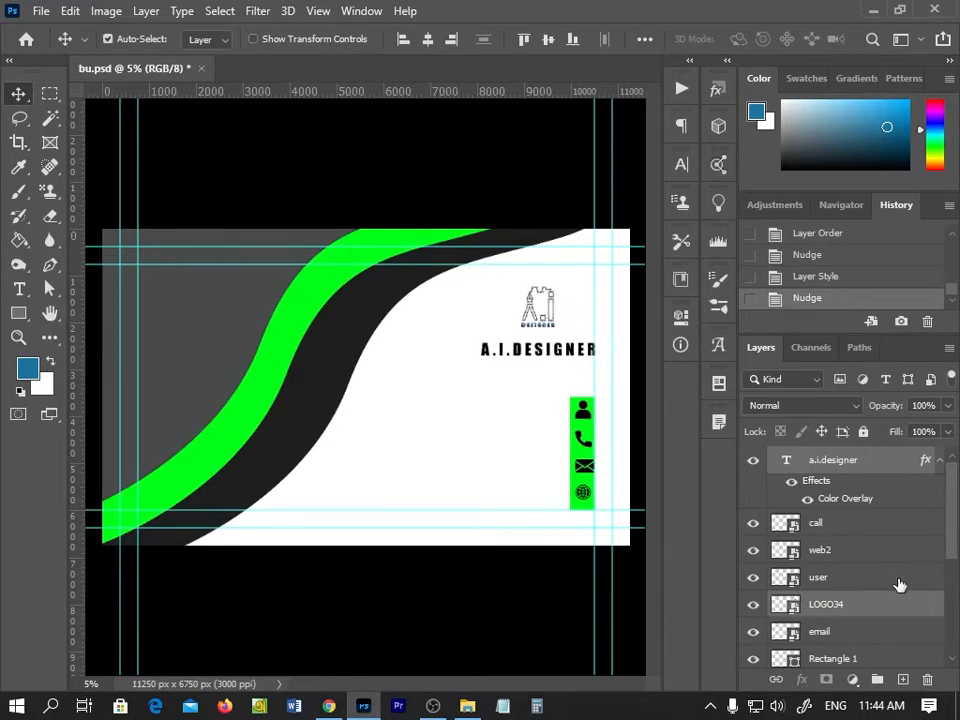
key(shift+Up)
key(shift+Up)
key(shift+Up)
key(shift+Up)
key(shift+Up)
key(shift+Up)
key(shift+Up)
key(shift+Up)
key(shift+Up)
key(shift+Up)
key(shift+Up)
key(shift+Up)
key(shift+Up)
key(shift+Up)
key(shift+Up)
key(shift+Up)
key(shift+Up)
key(shift+Up)
key(shift+Up)
key(shift+Up)
key(shift+Up)
key(shift+Up)
key(shift+Up)
key(shift+Up)
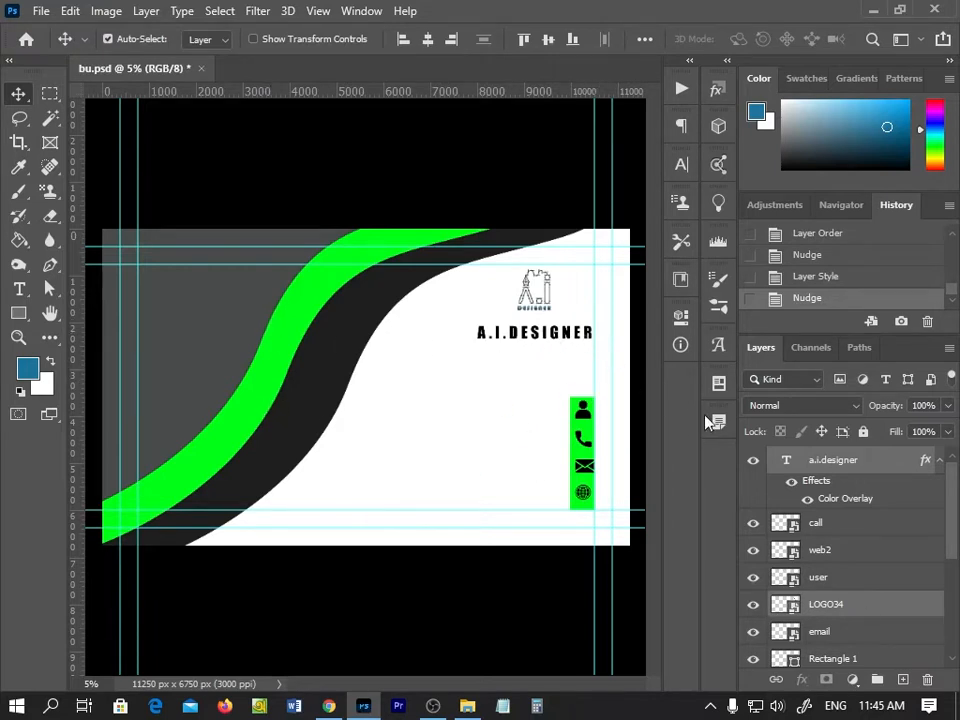
key(ctrl+z)
key(ctrl+z)
key(ctrl+z)
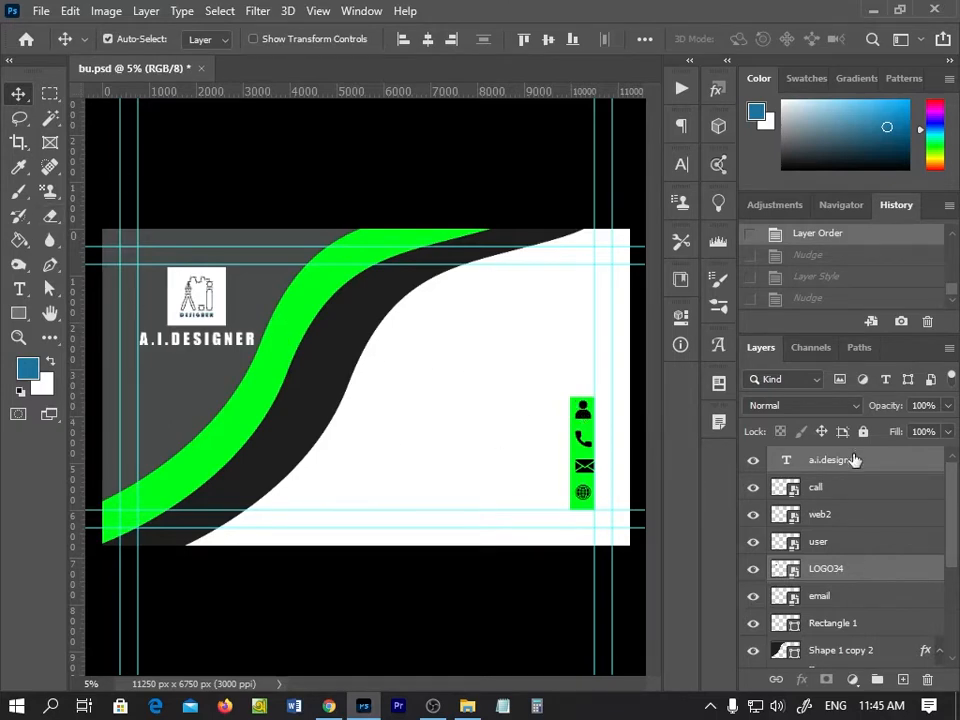
Drag the portrait from Untitled-1 into the card document on its right side.
click(853, 459)
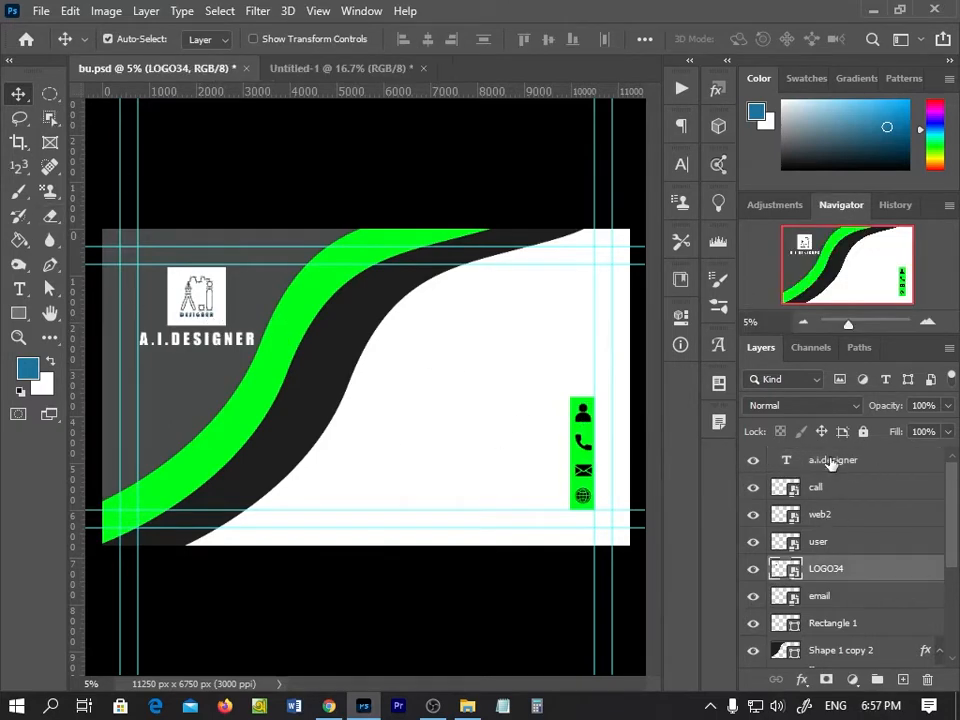
click(836, 462)
click(334, 68)
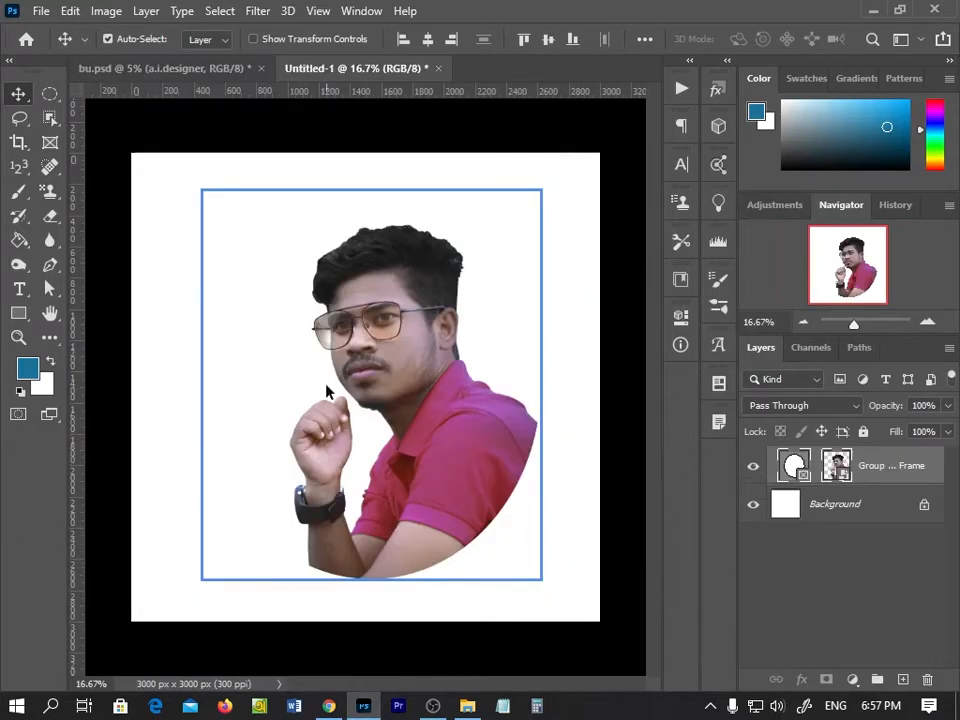
drag(411, 388, 648, 343)
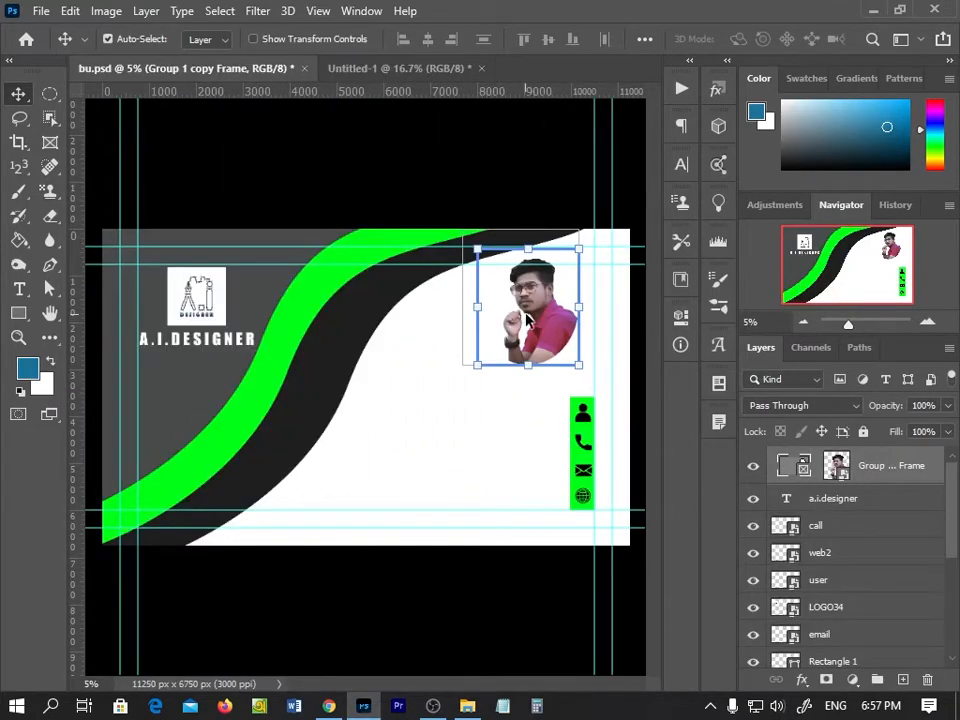
drag(527, 318, 533, 330)
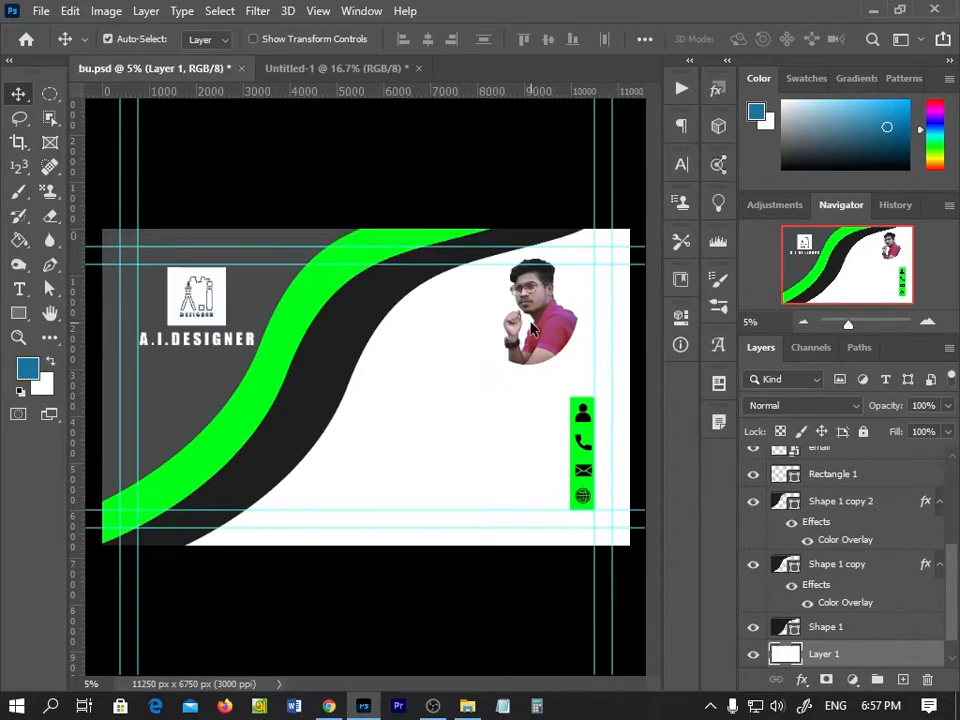
Move the portrait frame down and right, just above the green icon strip.
scroll(882, 630, up, 5)
click(886, 468)
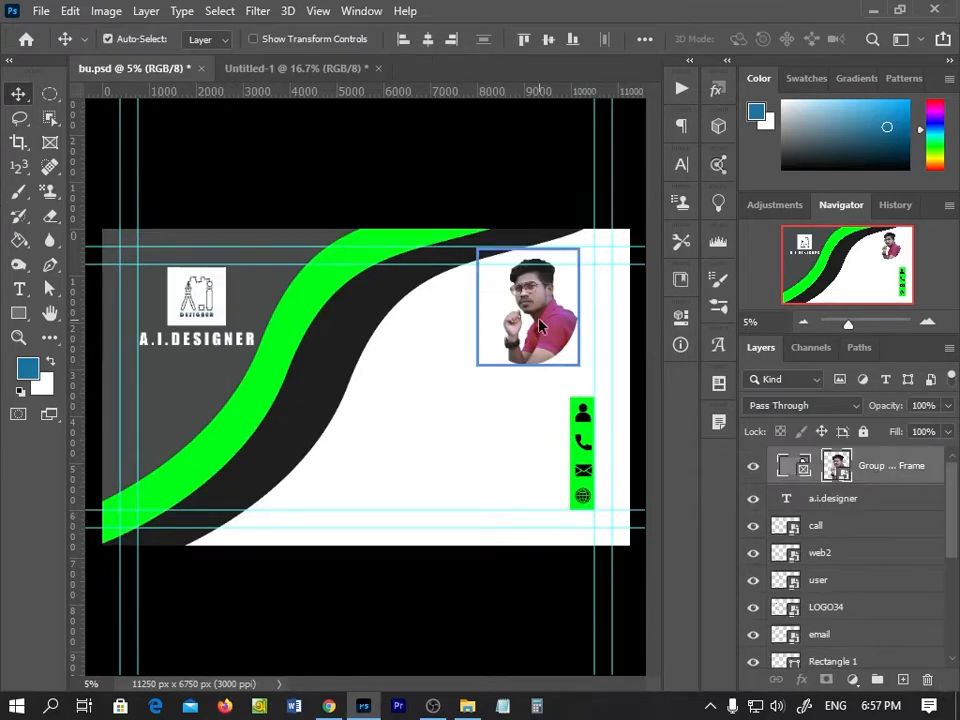
drag(540, 326, 556, 344)
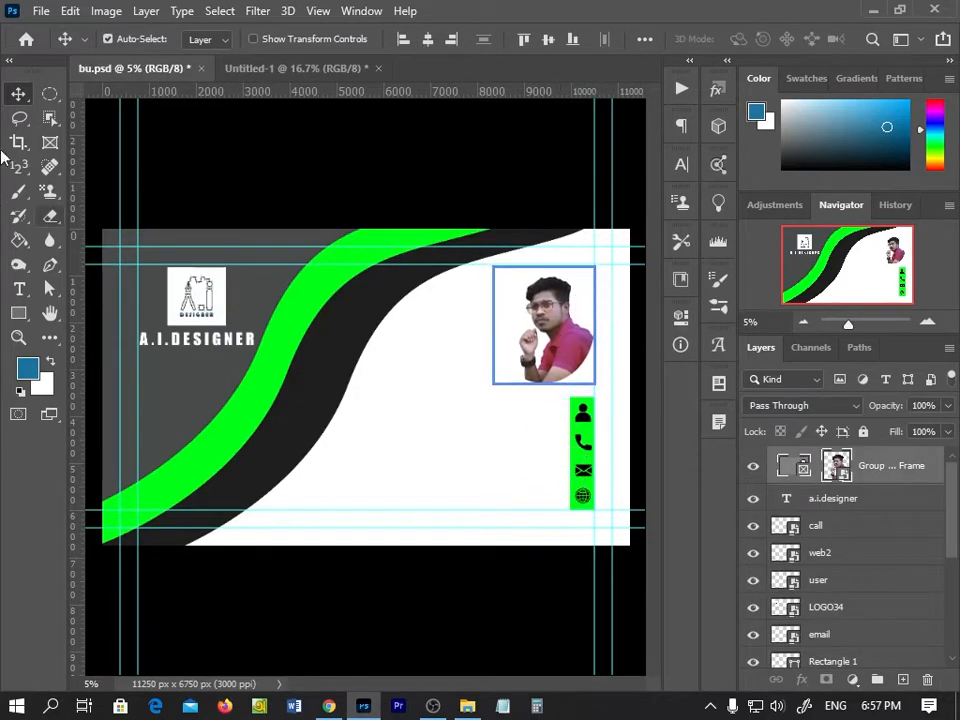
click(422, 420)
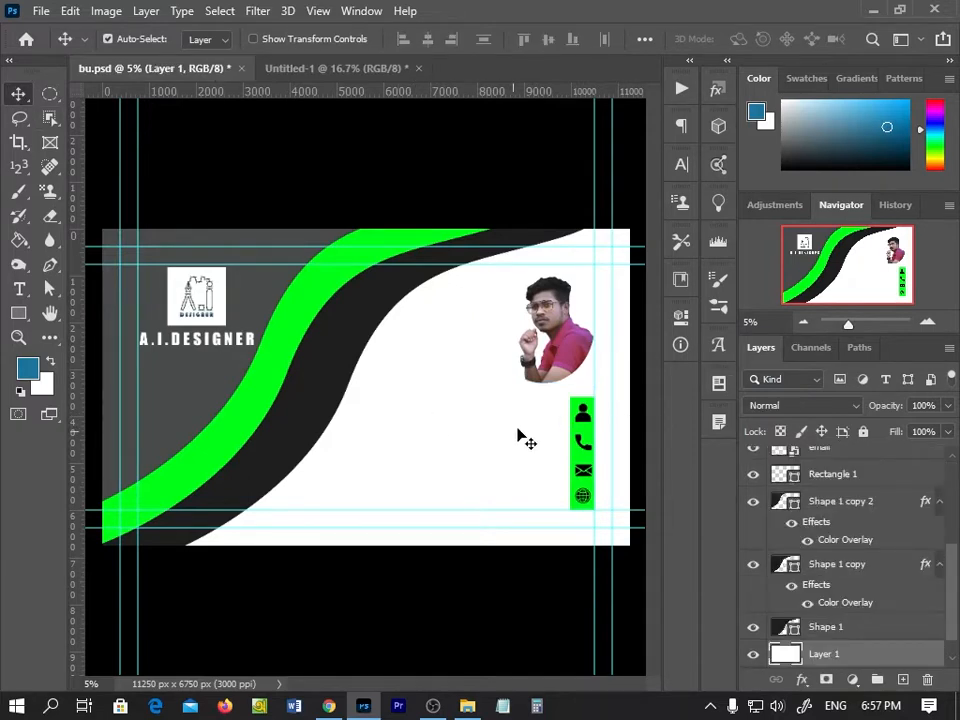
key(t)
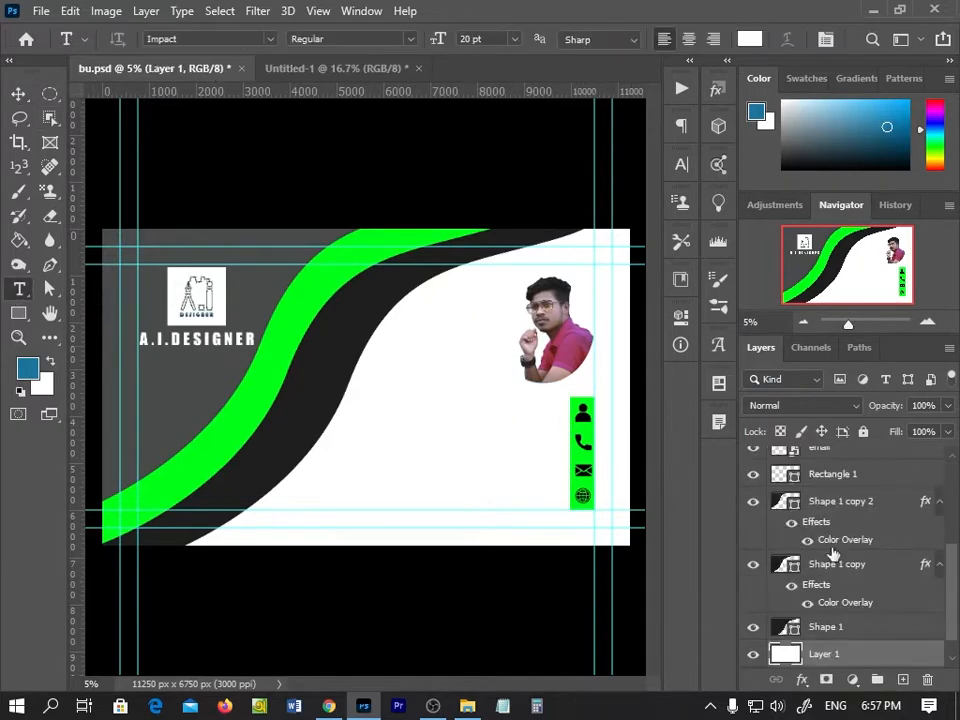
scroll(790, 512, up, 3)
click(813, 467)
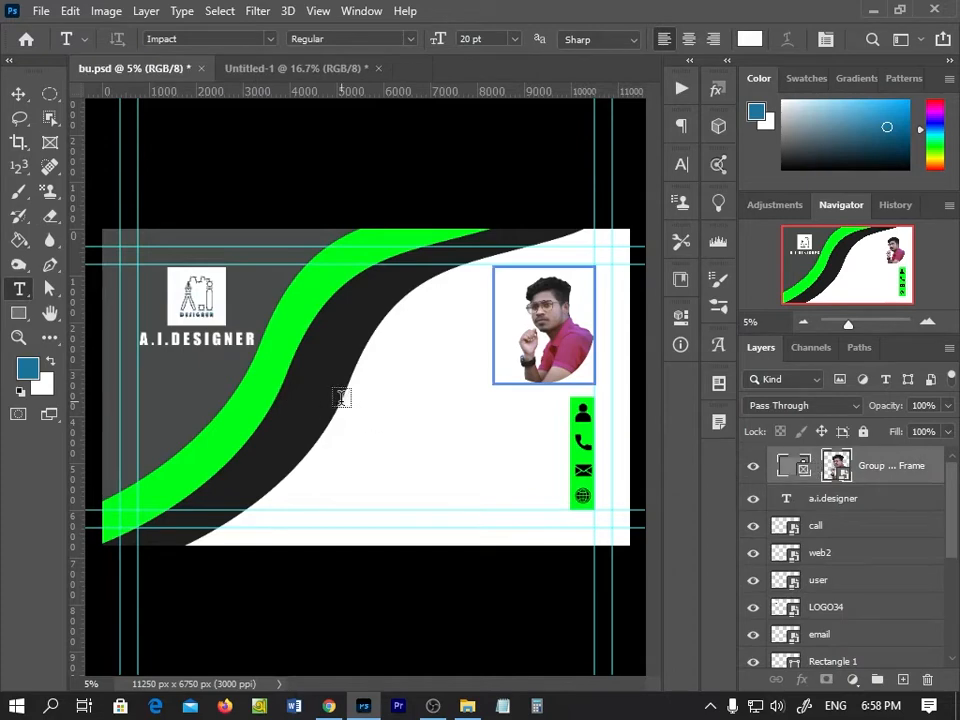
Type the designer title into a new text box on the white area below the portrait.
click(343, 396)
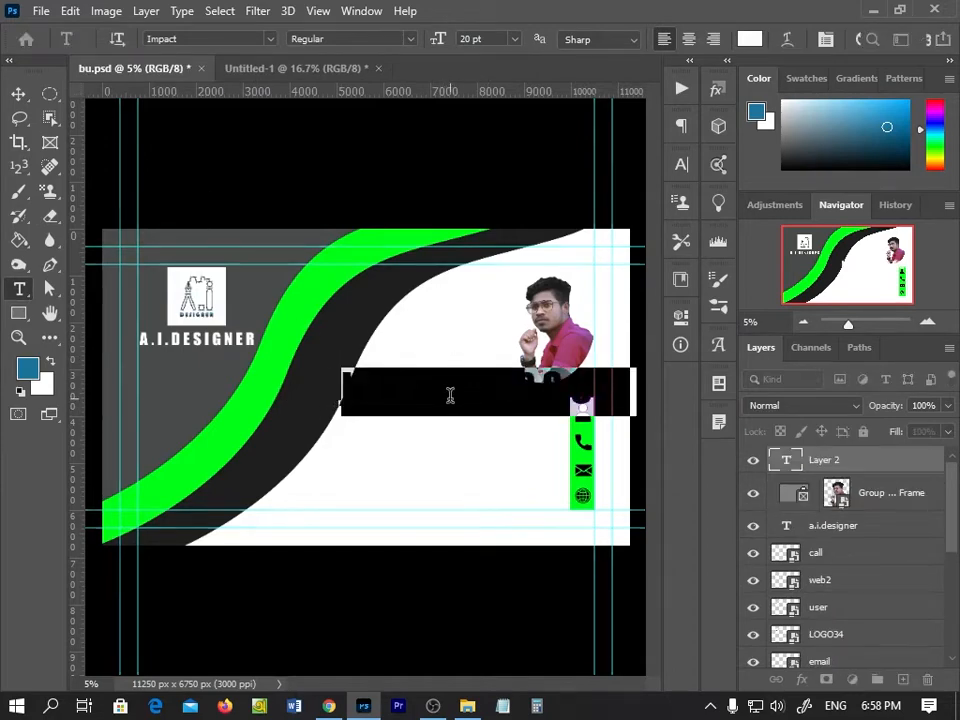
key(BackSpace)
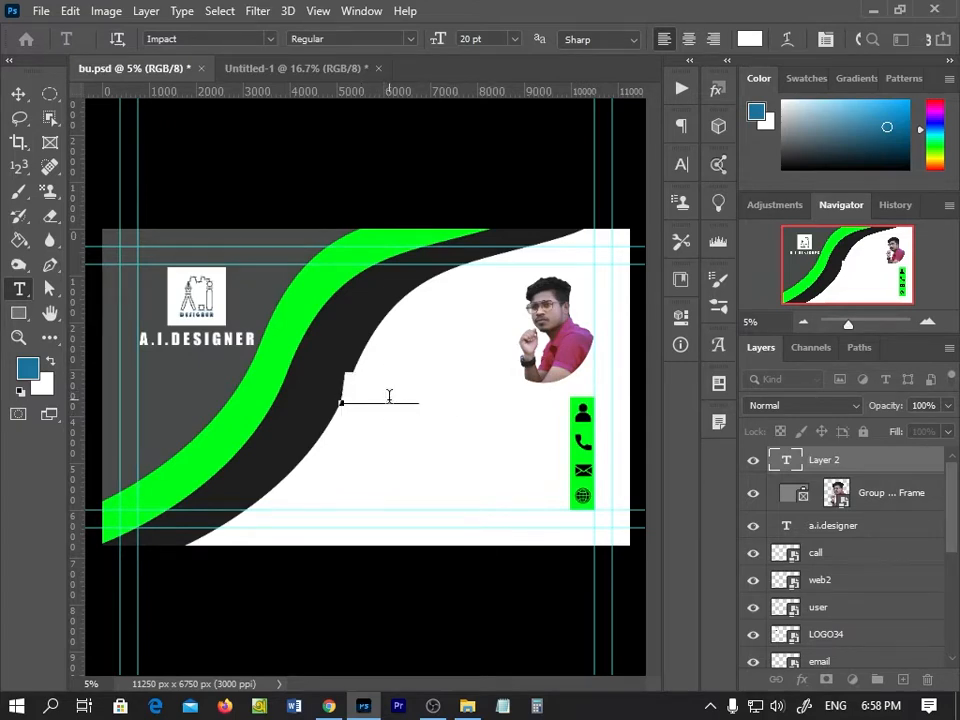
text(arifuligner)
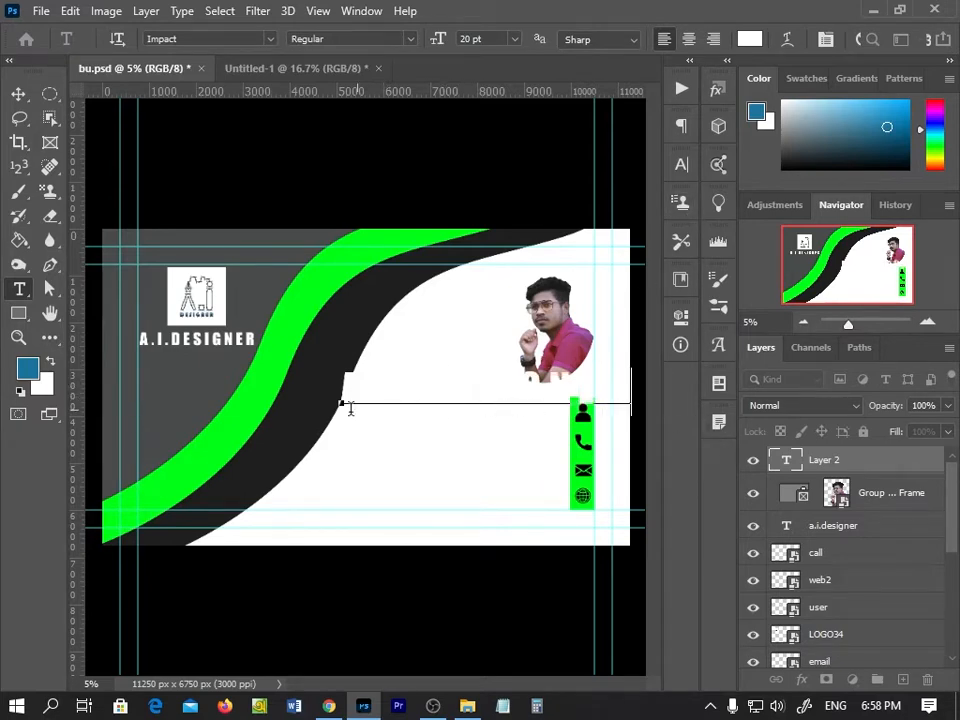
click(20, 91)
Set the new title's text colour to black (#000000).
double_click(350, 390)
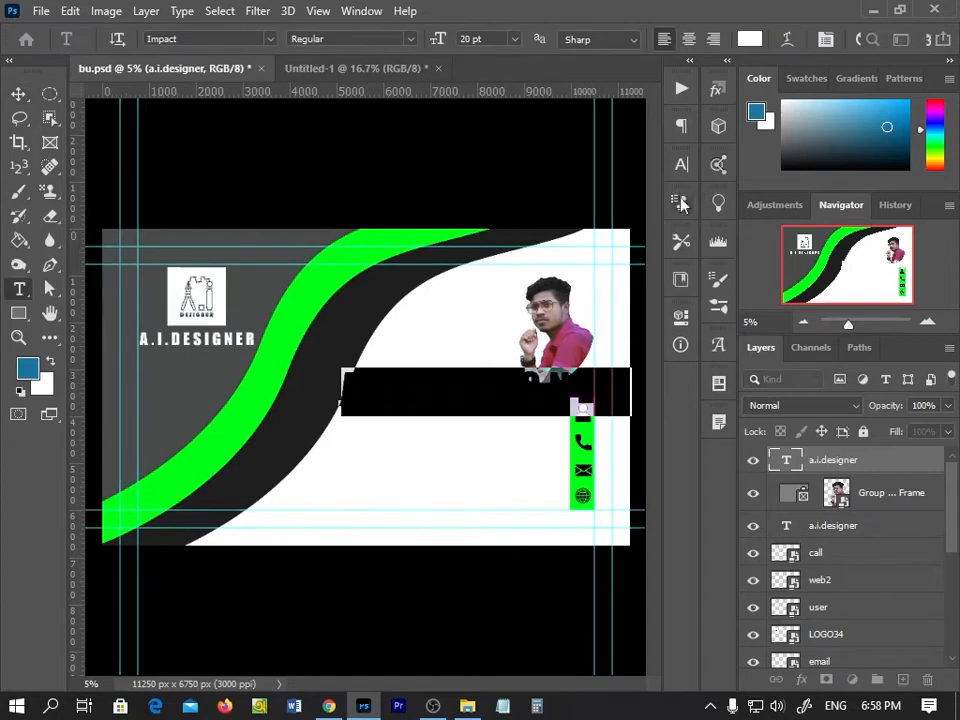
key(ctrl+t)
click(626, 276)
text(000000)
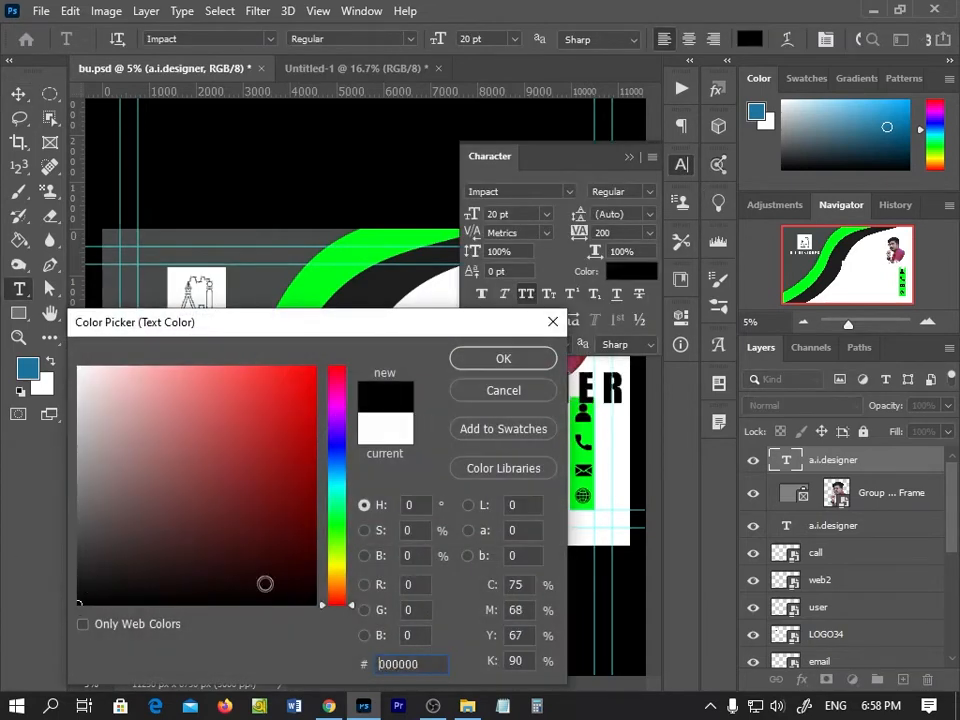
click(530, 358)
click(632, 158)
click(376, 383)
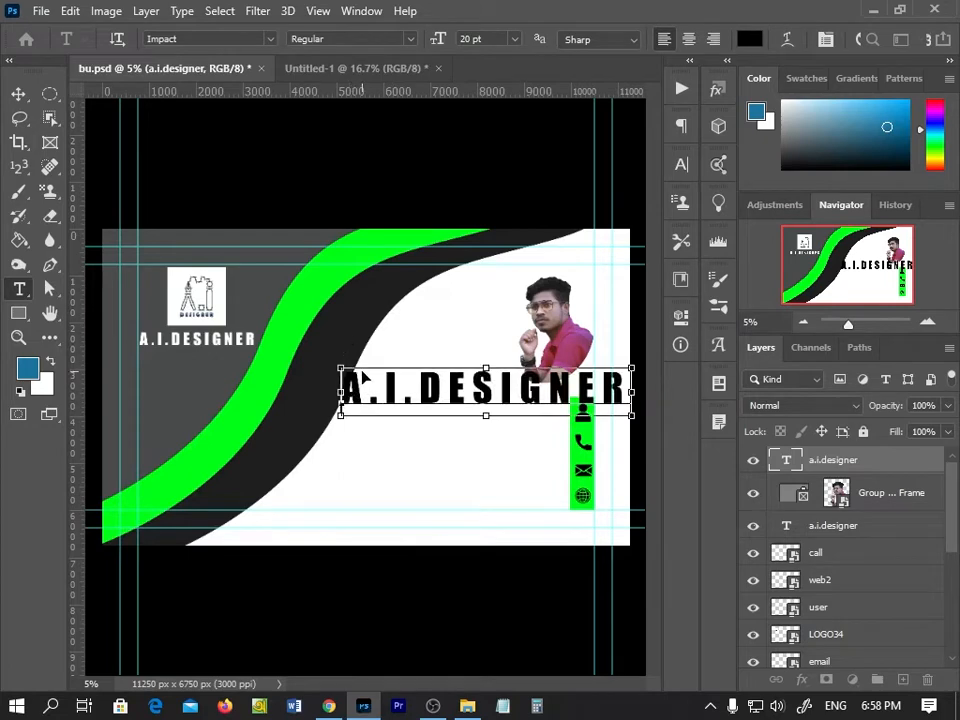
key(ctrl+t)
click(629, 157)
key(ctrl+t)
click(629, 157)
key(Escape)
Scale the A.I.DESIGNER text down to about a third and move it beside the green icon strip.
key(v)
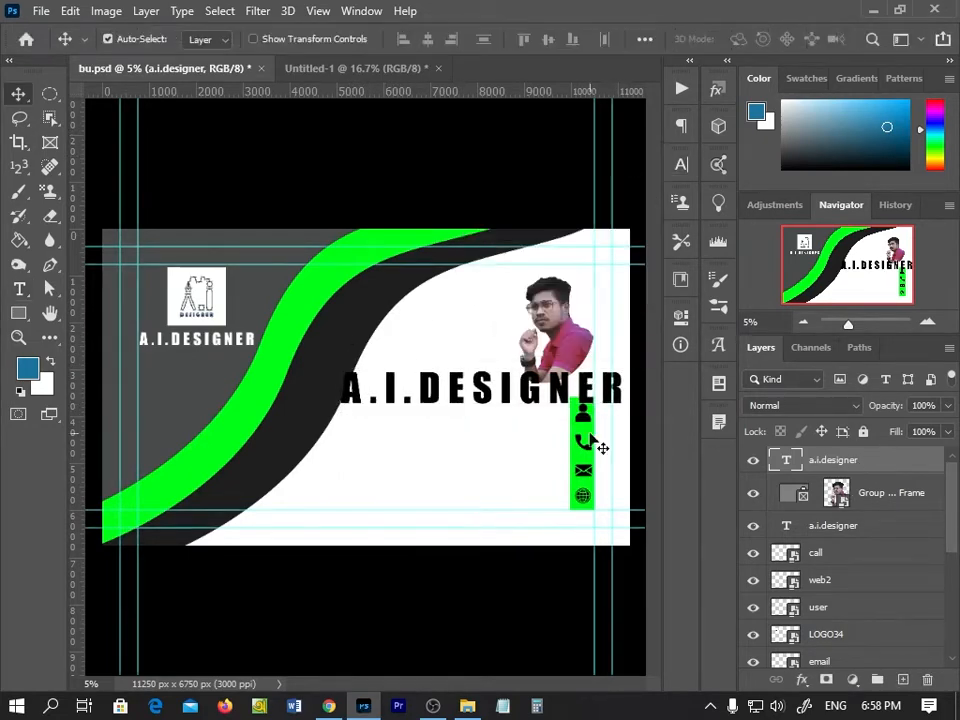
key(ctrl+t)
drag(450, 420, 390, 450)
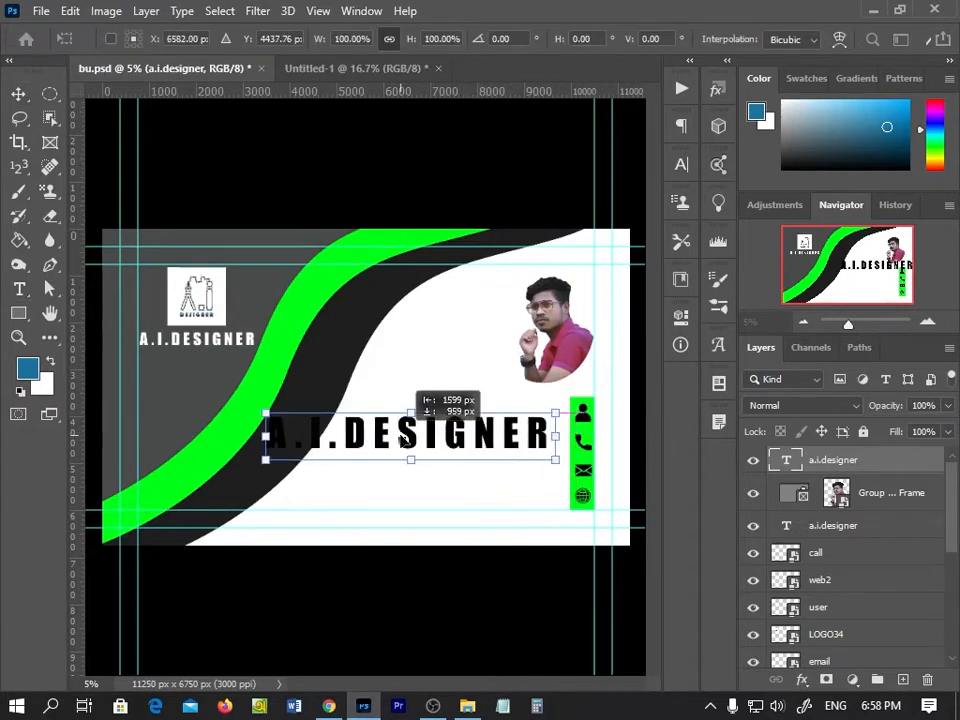
drag(300, 437, 439, 416)
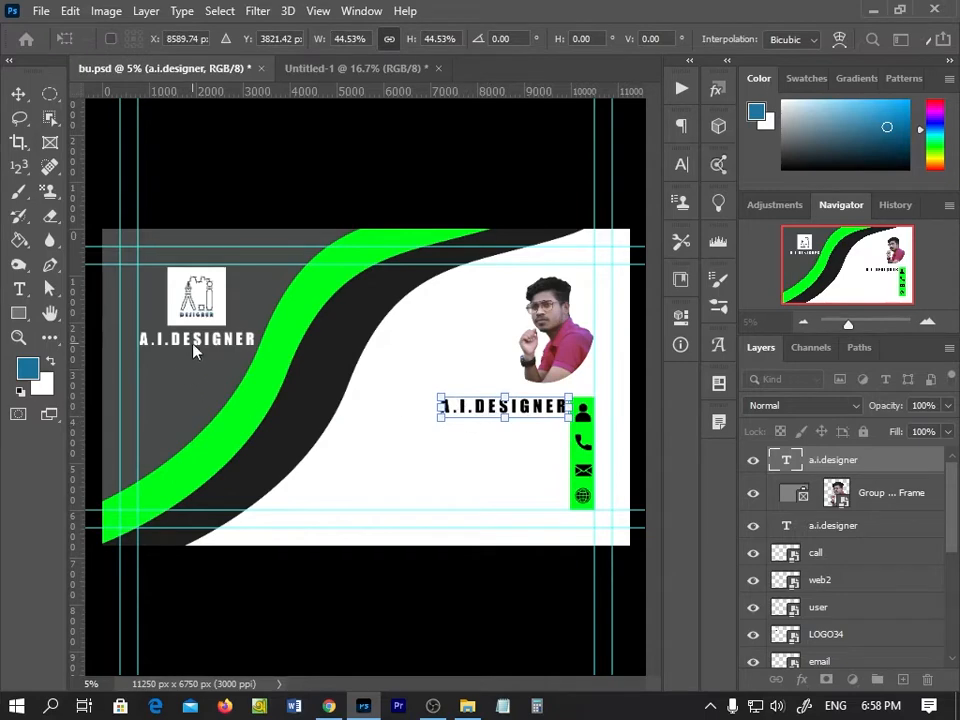
drag(533, 409, 536, 416)
drag(439, 418, 487, 417)
click(18, 95)
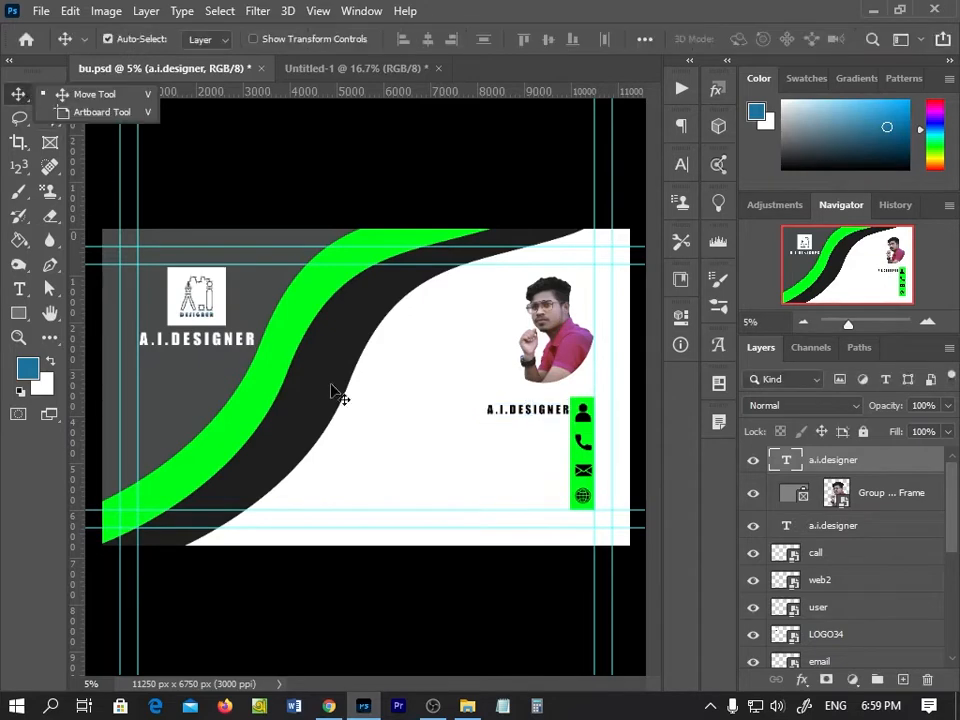
Zoom in and fine-tune the title's height with small arrow-key nudges.
scroll(530, 470, up, 4)
scroll(429, 444, down, 3)
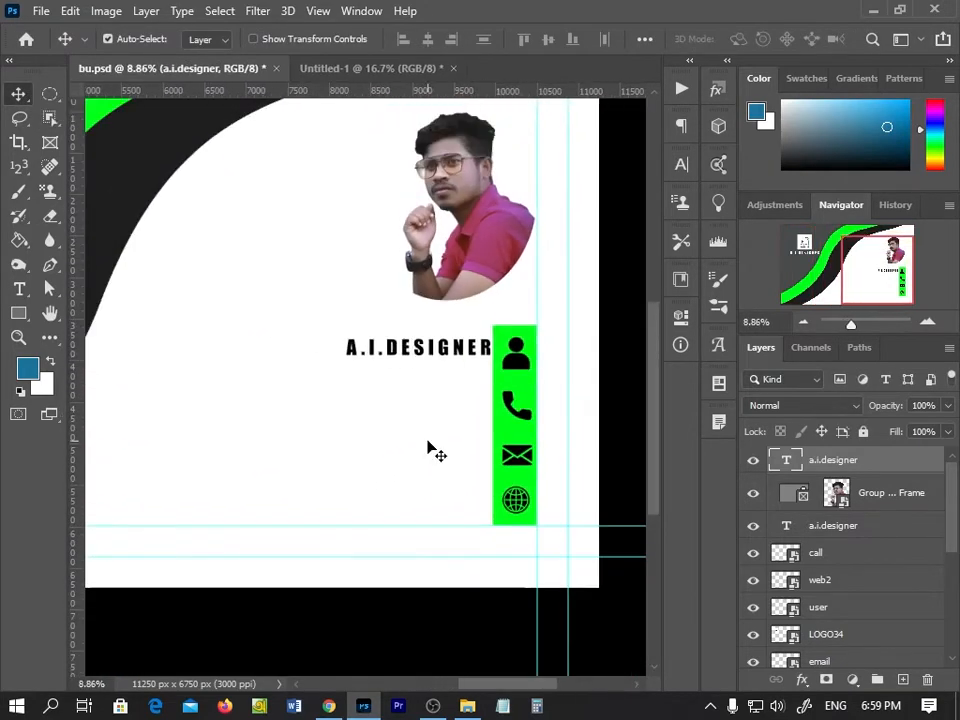
scroll(429, 444, up, 1)
scroll(432, 450, up, 3)
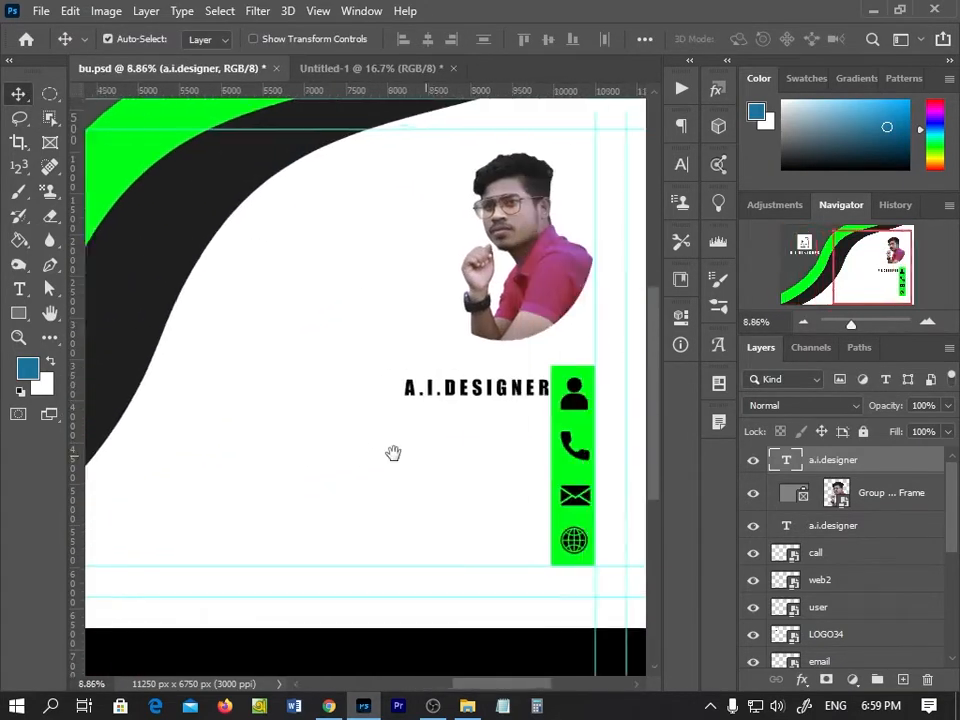
key(shift+Up)
key(shift+Up)
key(shift+Up)
key(shift+Up)
key(shift+Up)
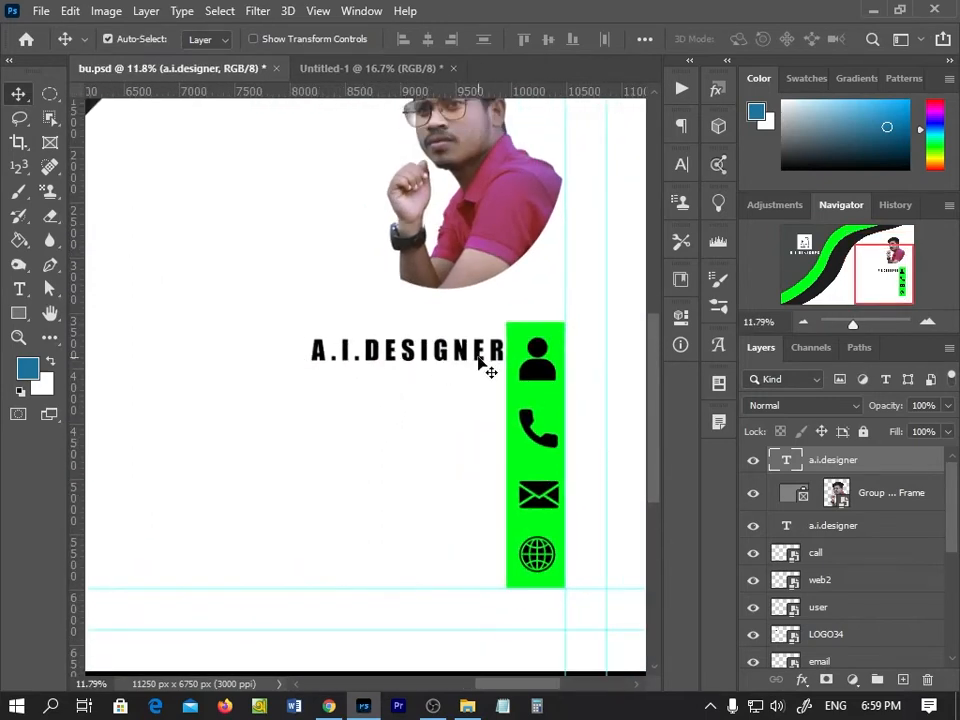
key(shift+Down)
key(shift+Down)
key(shift+Down)
key(shift+Down)
key(shift+Up)
key(shift+Up)
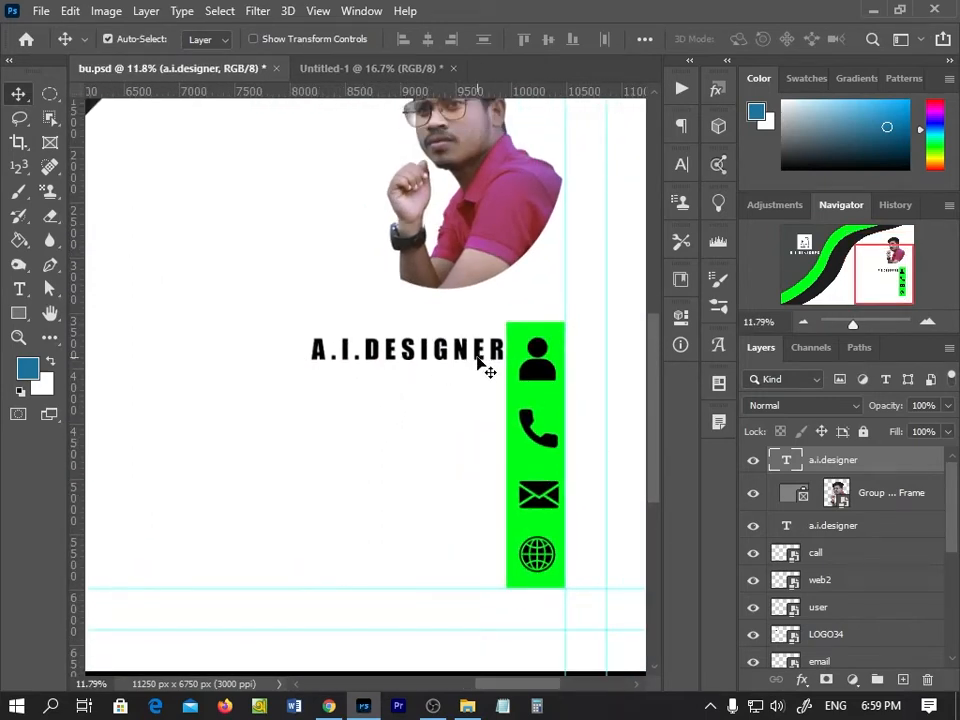
drag(409, 360, 413, 391)
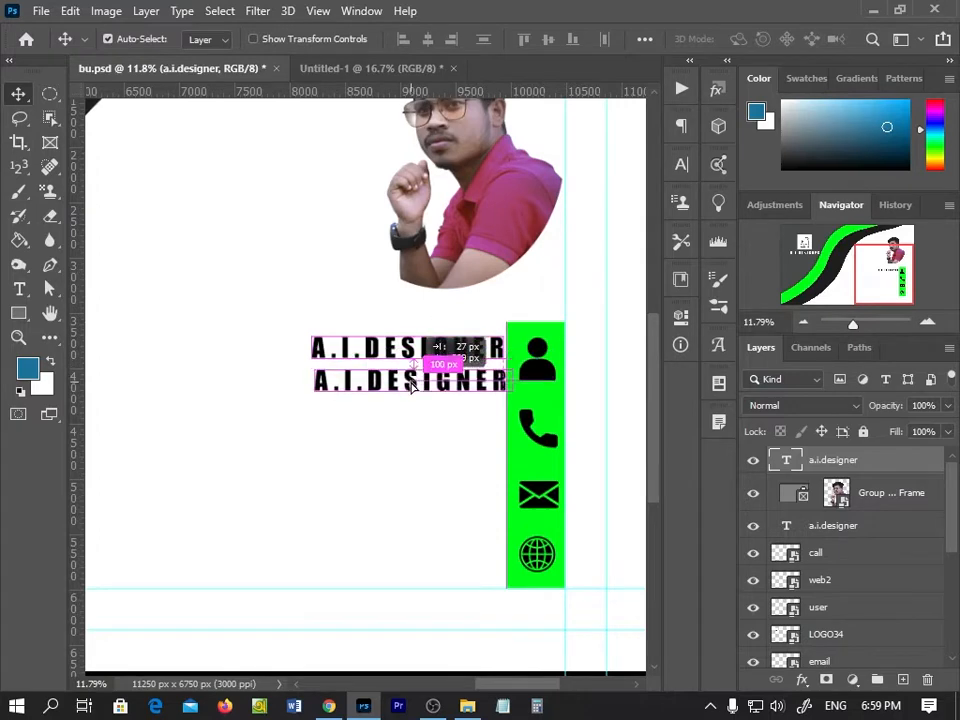
click(440, 355)
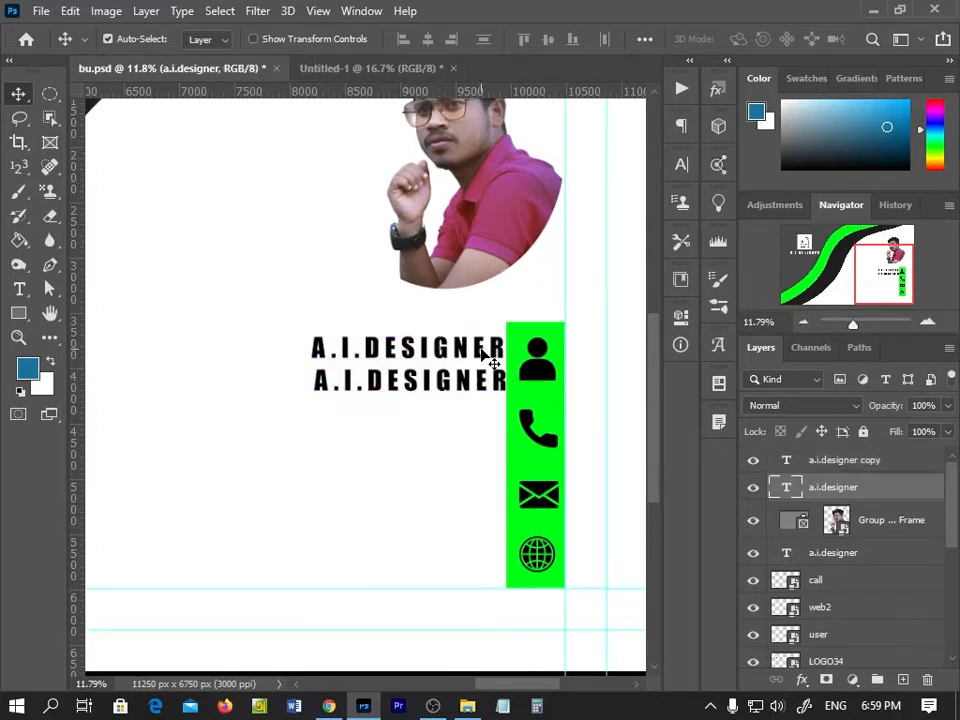
key(shift+Up)
key(shift+Up)
key(shift+Up)
key(shift+Up)
key(shift+Up)
key(shift+Up)
key(shift+Up)
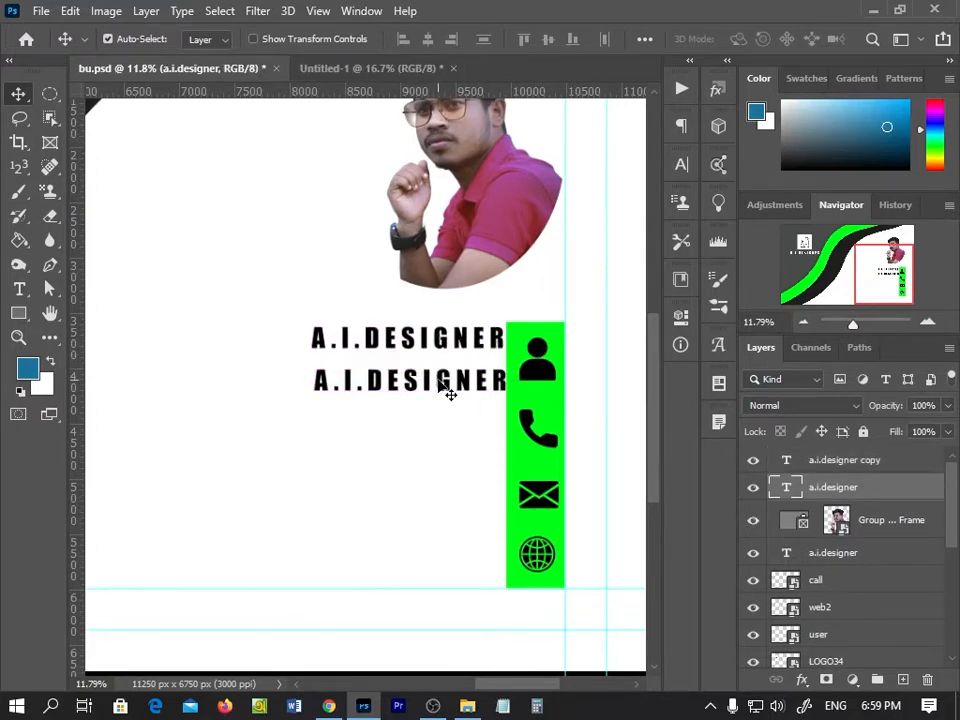
click(450, 388)
key(shift+Up)
key(shift+Up)
key(shift+Up)
key(shift+Up)
key(shift+Up)
key(shift+Up)
key(shift+Left)
key(shift+Left)
key(shift+Left)
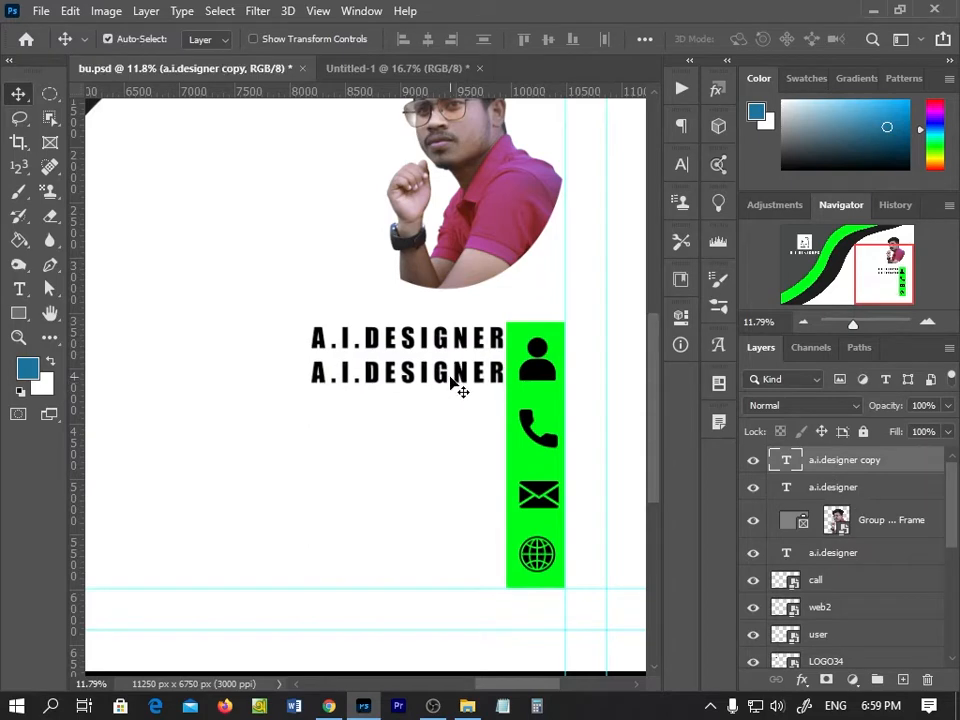
double_click(455, 386)
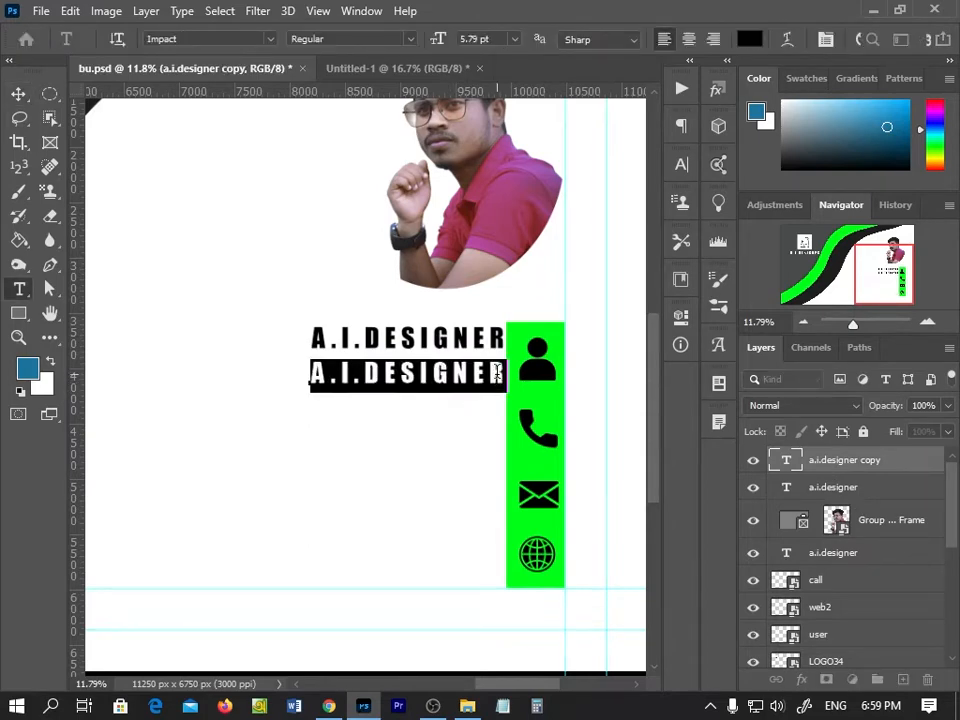
text(GRIF)
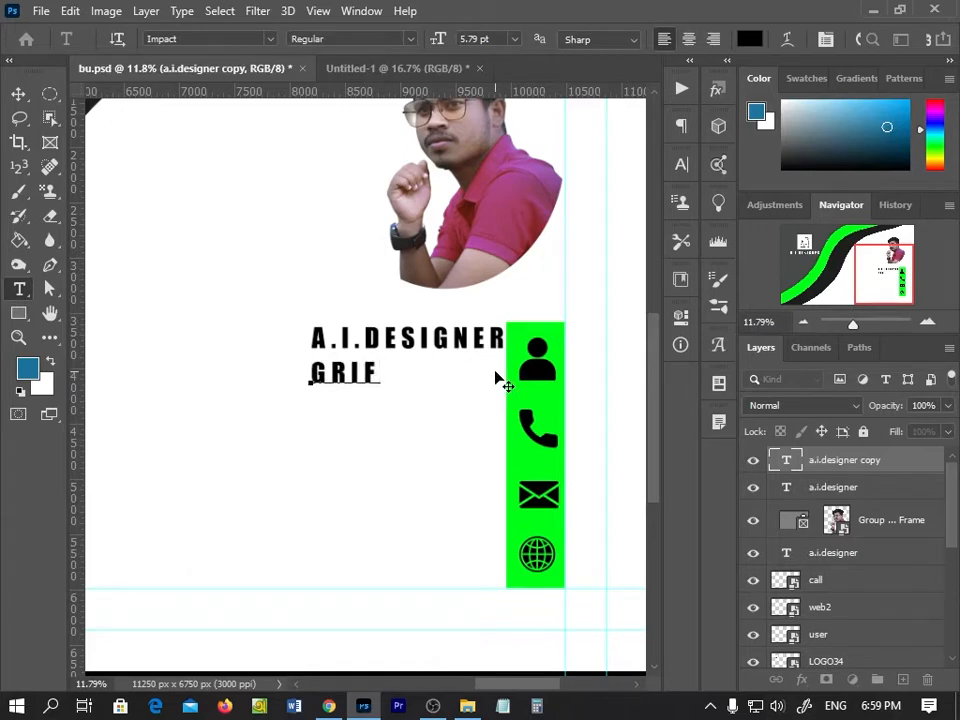
text(C)
key(BackSpace)
key(BackSpace)
key(BackSpace)
key(BackSpace)
key(BackSpace)
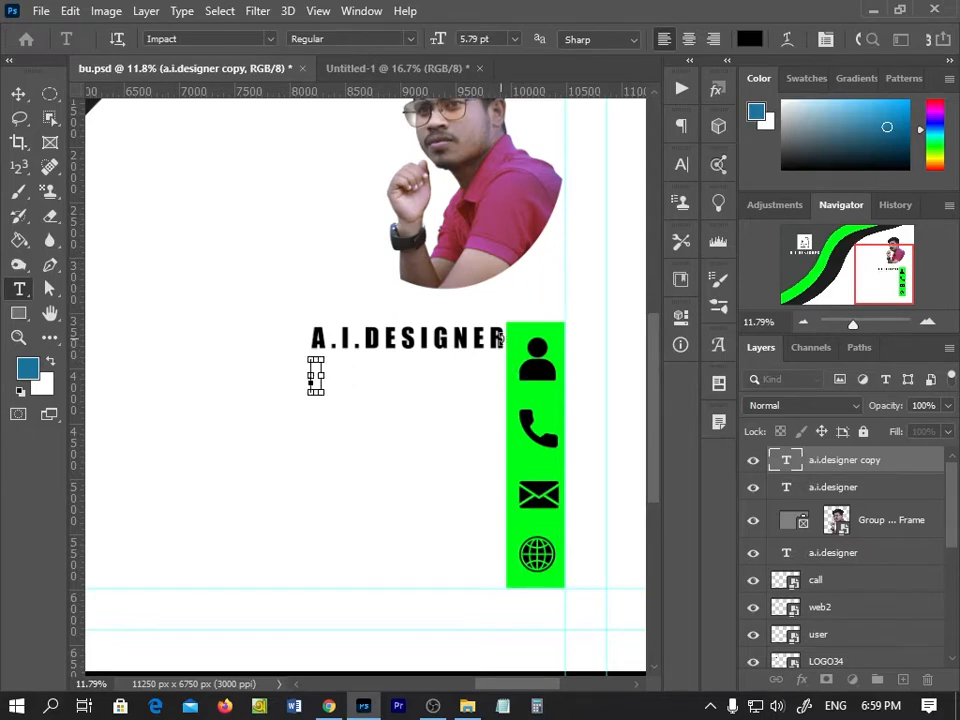
key(ctrl+z)
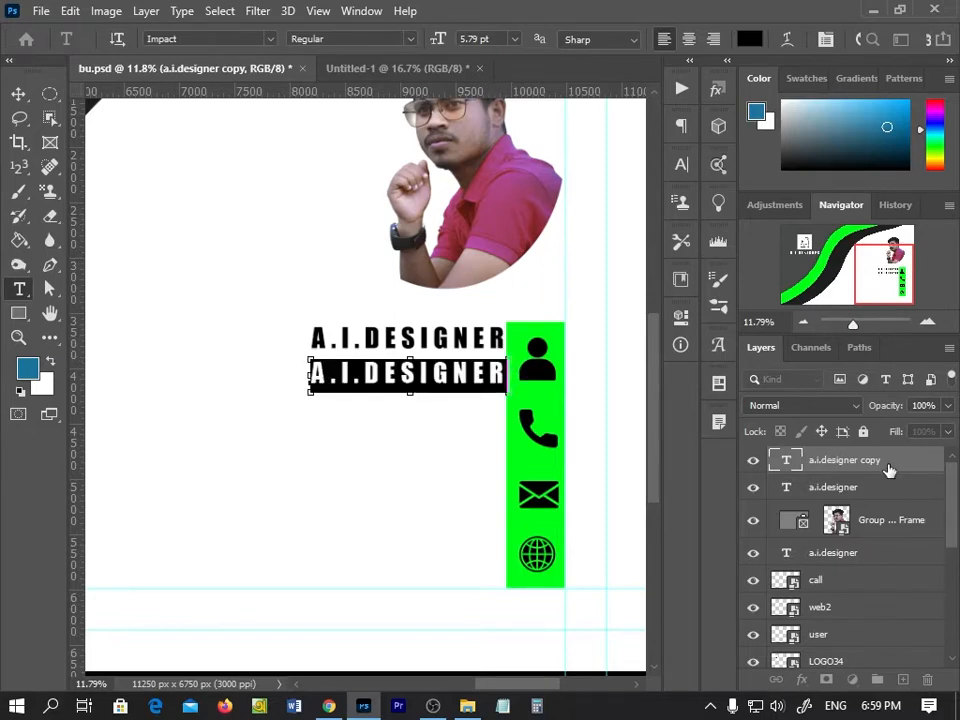
click(18, 93)
key(ctrl+z)
key(ctrl+z)
key(ctrl+z)
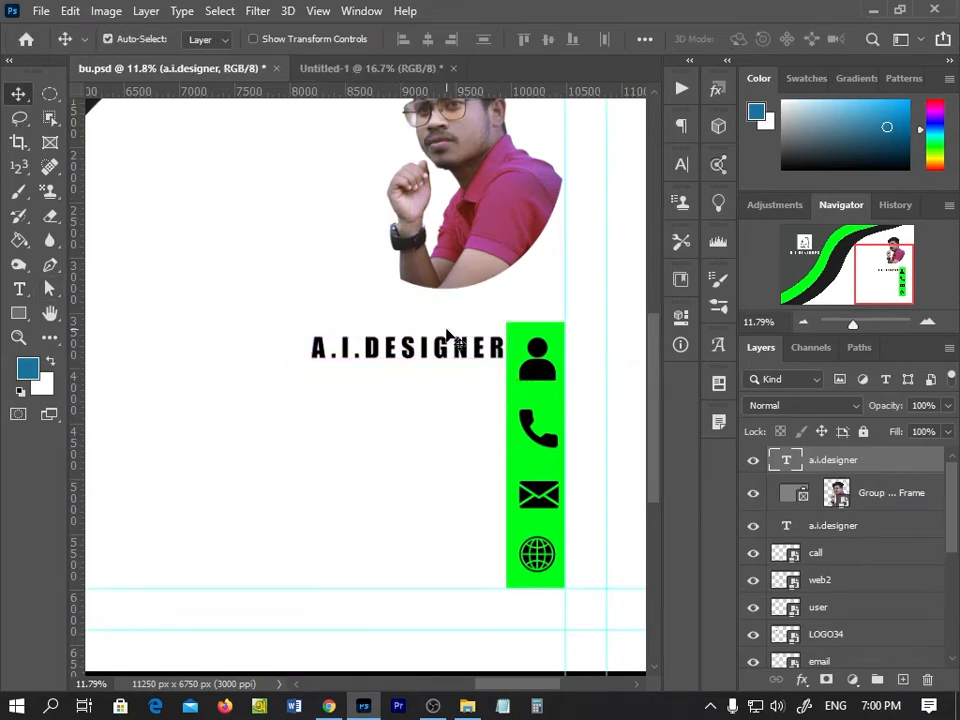
key(ctrl+z)
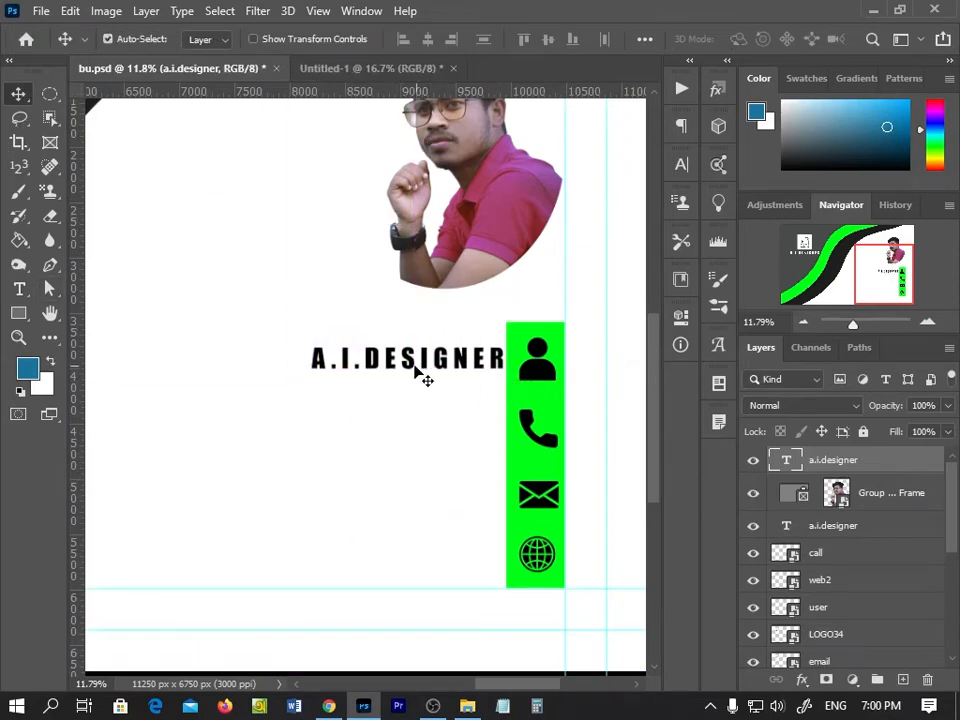
drag(375, 369, 377, 440)
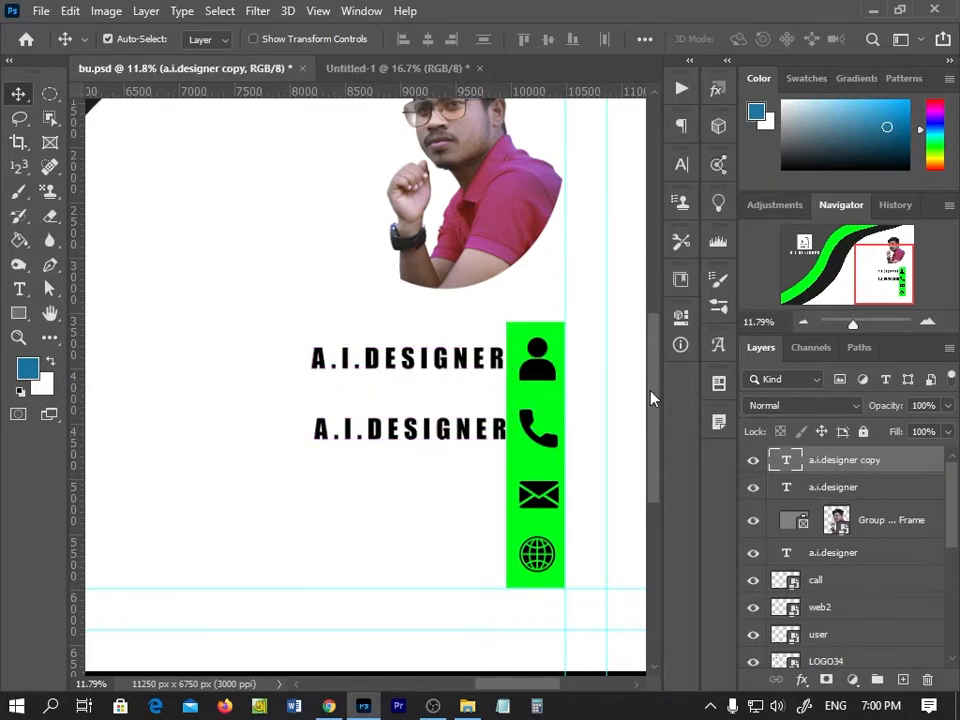
double_click(377, 440)
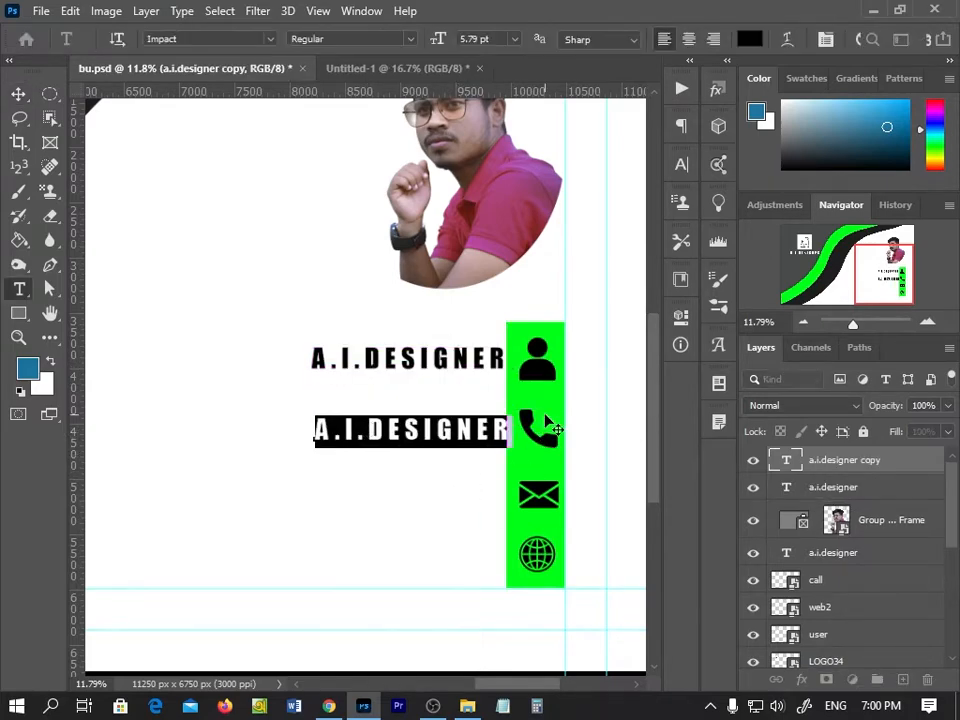
text(0)
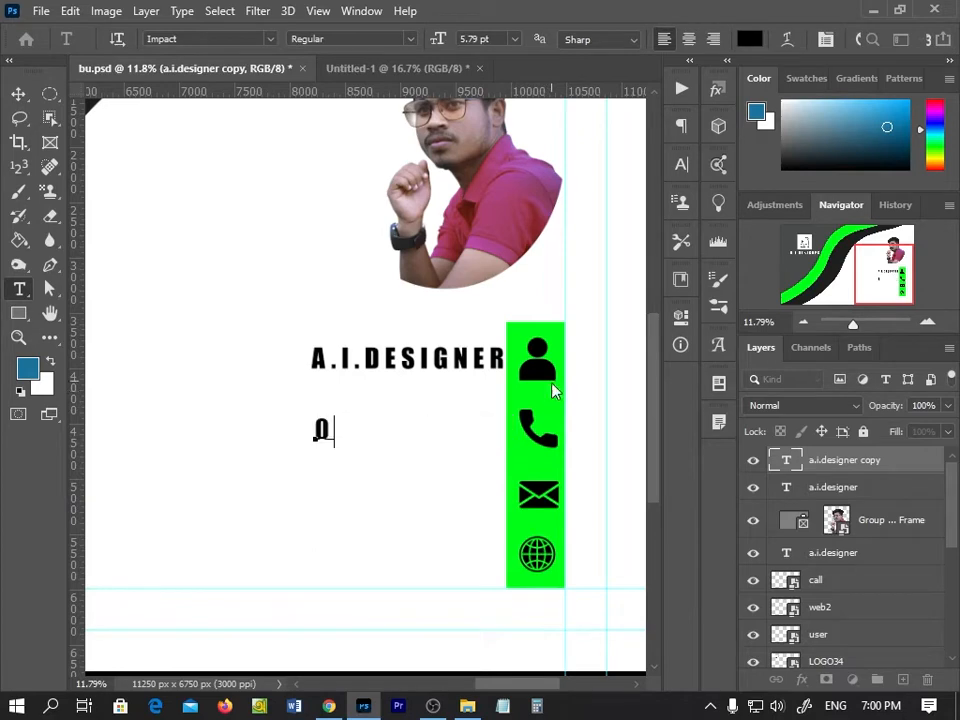
text(1234567890)
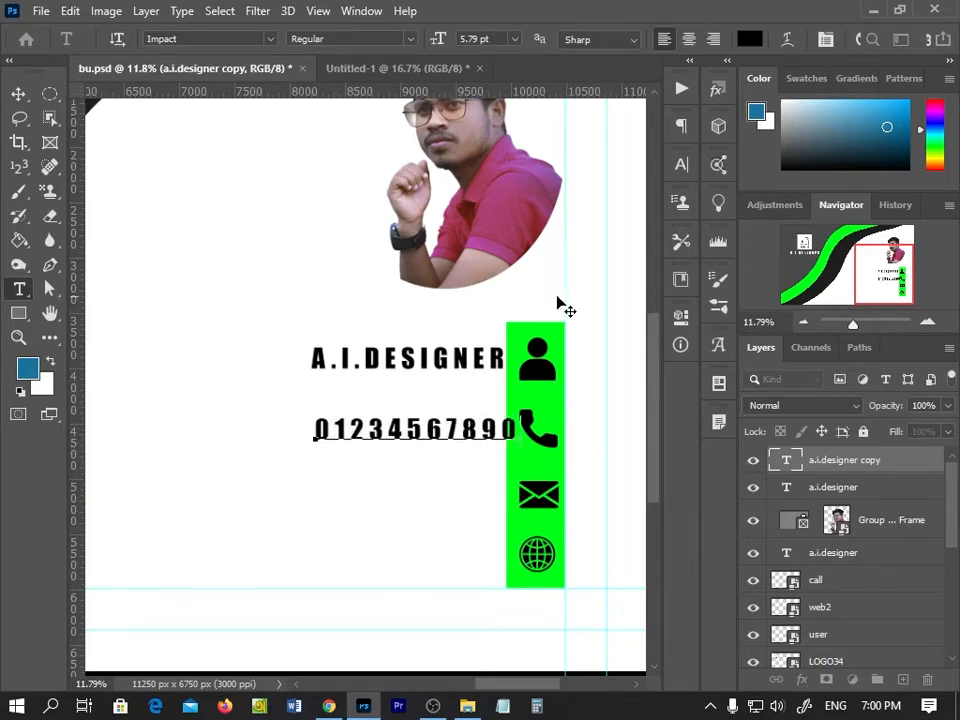
click(17, 92)
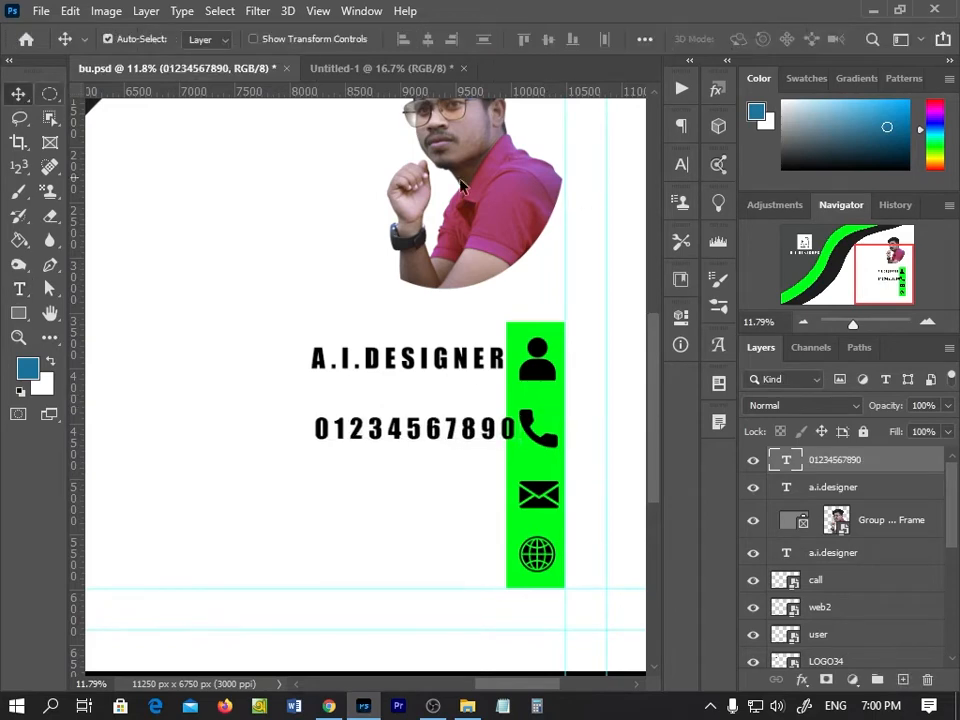
key(shift+Up)
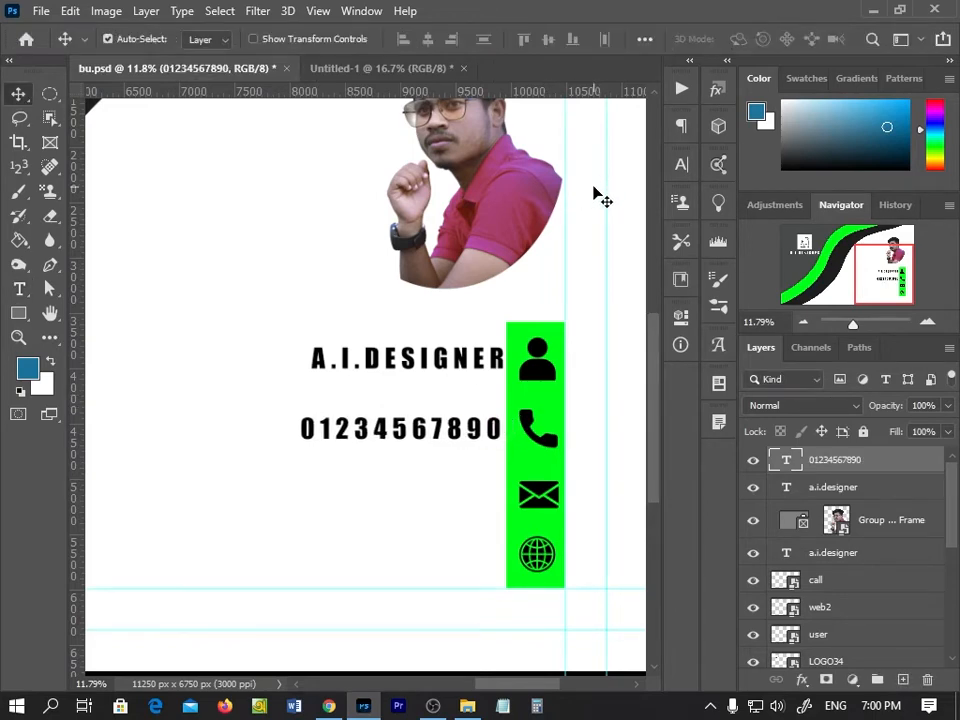
key(shift+Right)
key(shift+Right)
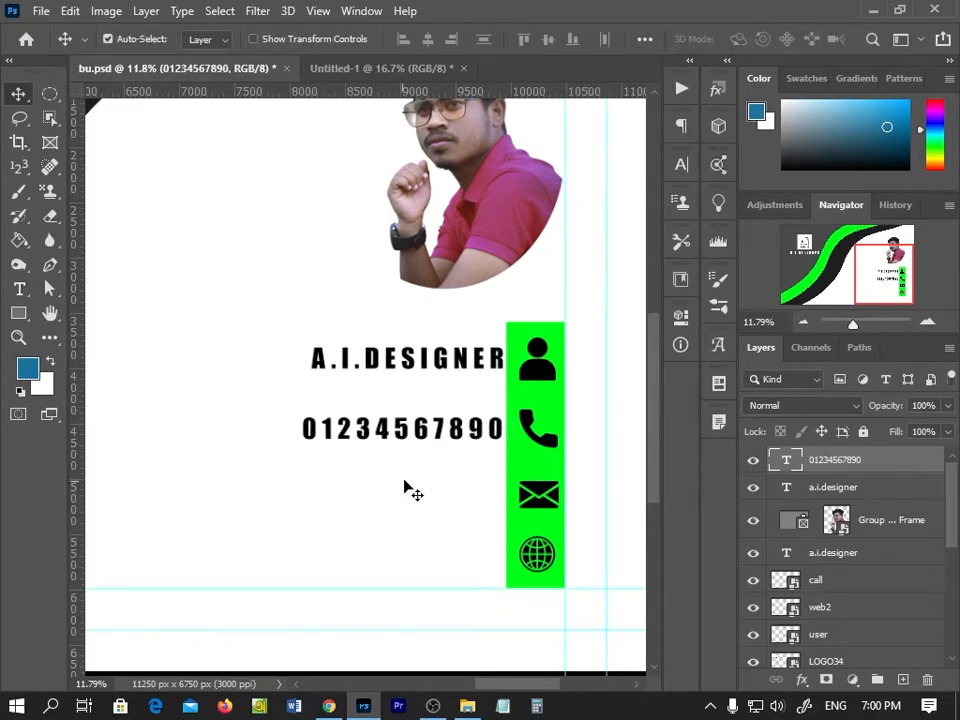
key(shift+Up)
key(shift+Up)
key(shift+Up)
key(shift+Up)
key(shift+Up)
key(shift+Up)
key(shift+Up)
key(shift+Up)
key(shift+Up)
key(shift+Up)
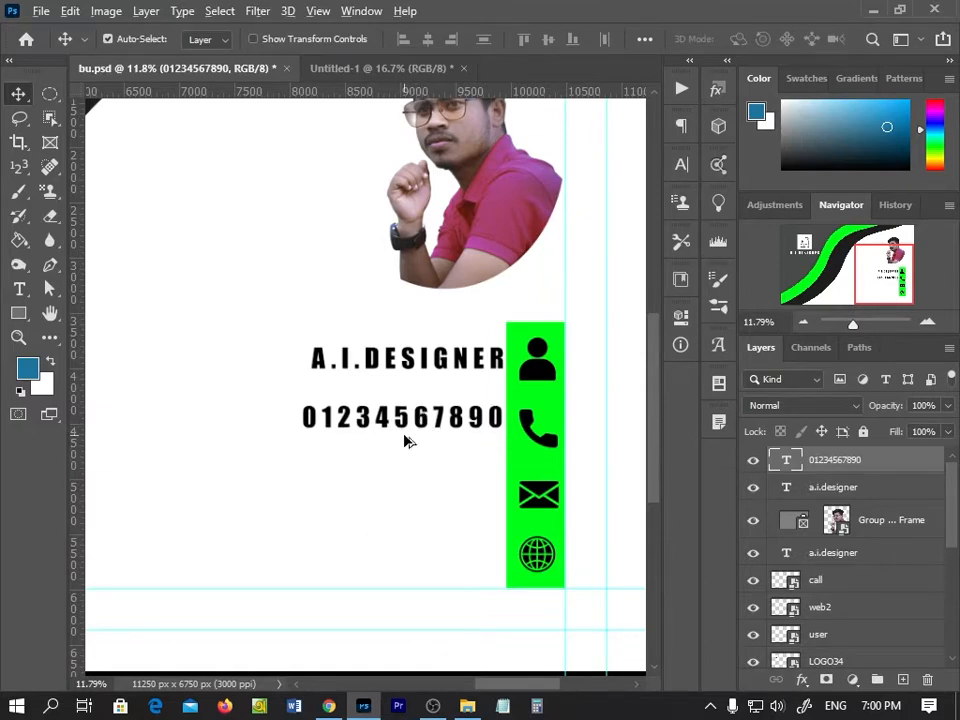
alt+drag(399, 424, 401, 456)
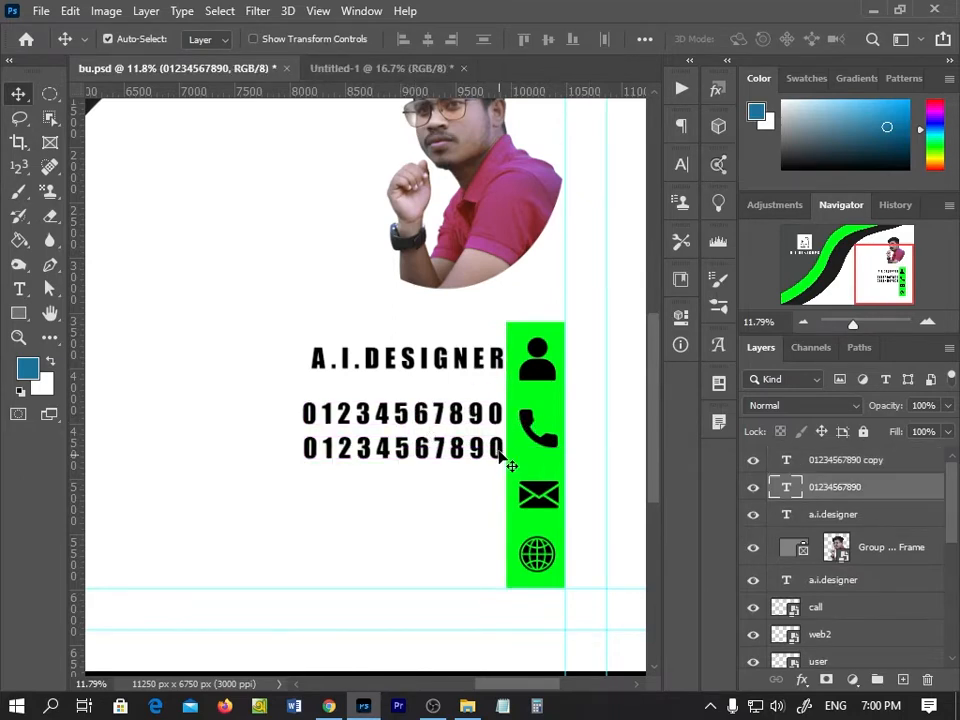
click(476, 450)
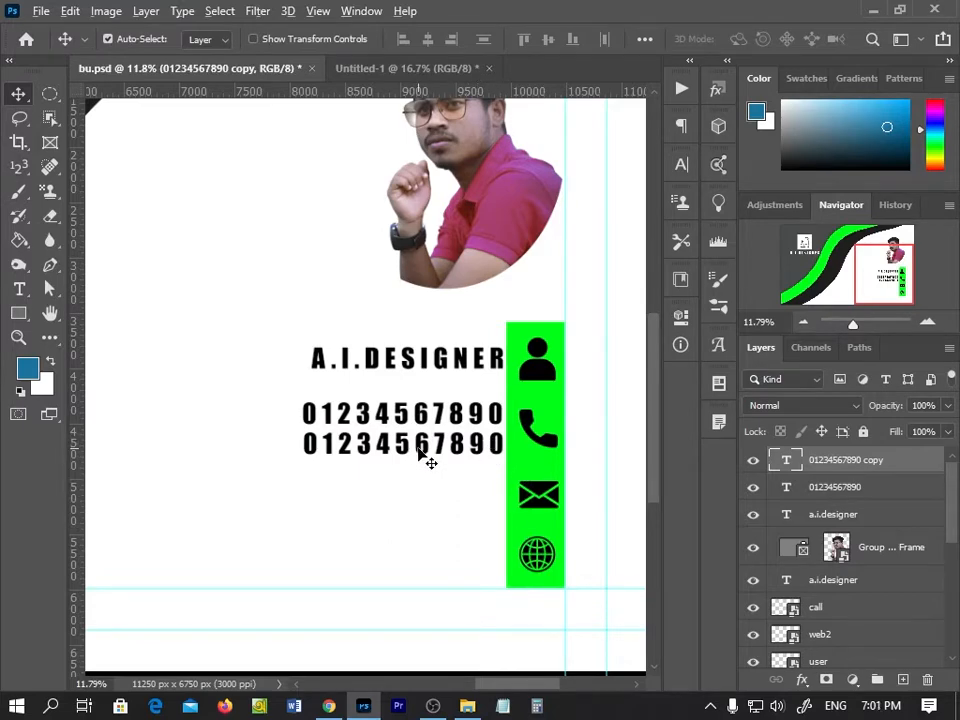
Copy a number line and retype it as a placeholder e-mail address beside the envelope icon.
drag(425, 460, 432, 510)
double_click(490, 488)
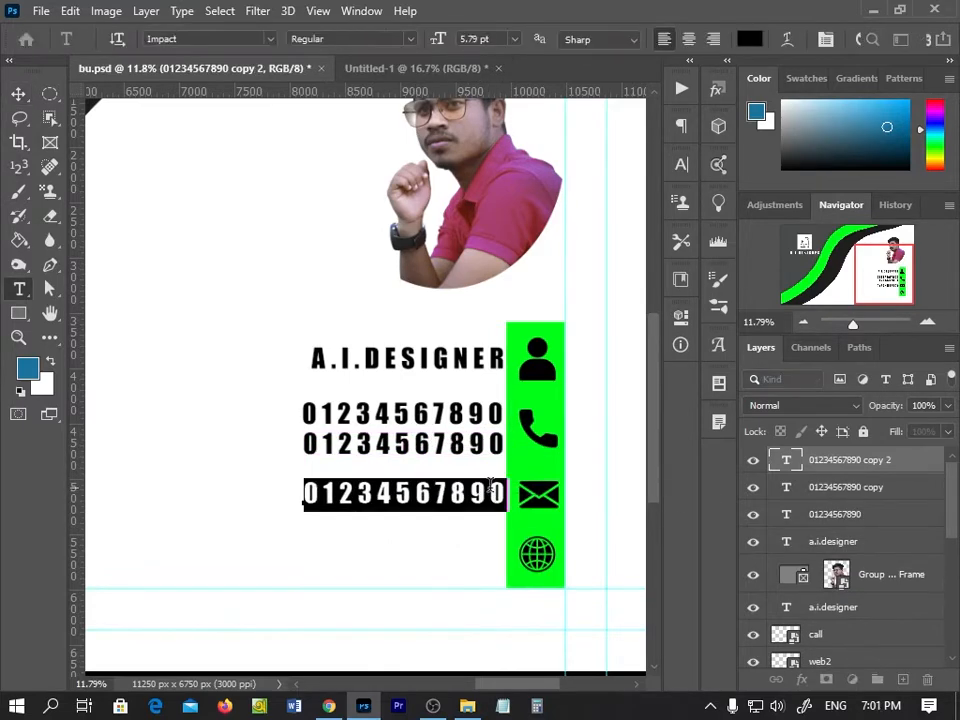
text(AIO)
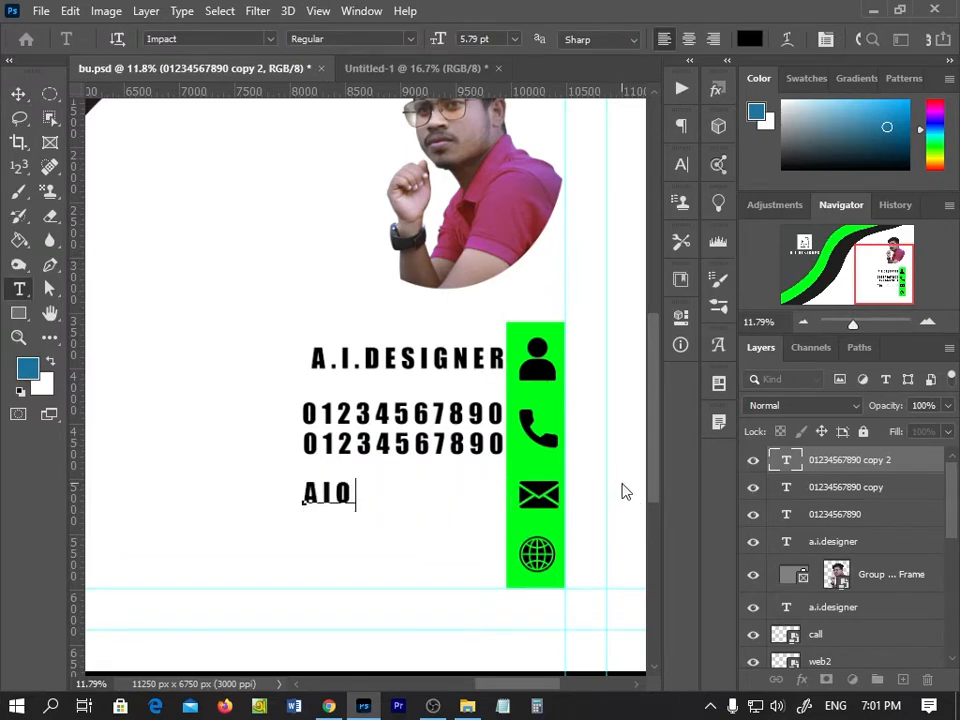
key(BackSpace)
text(DES)
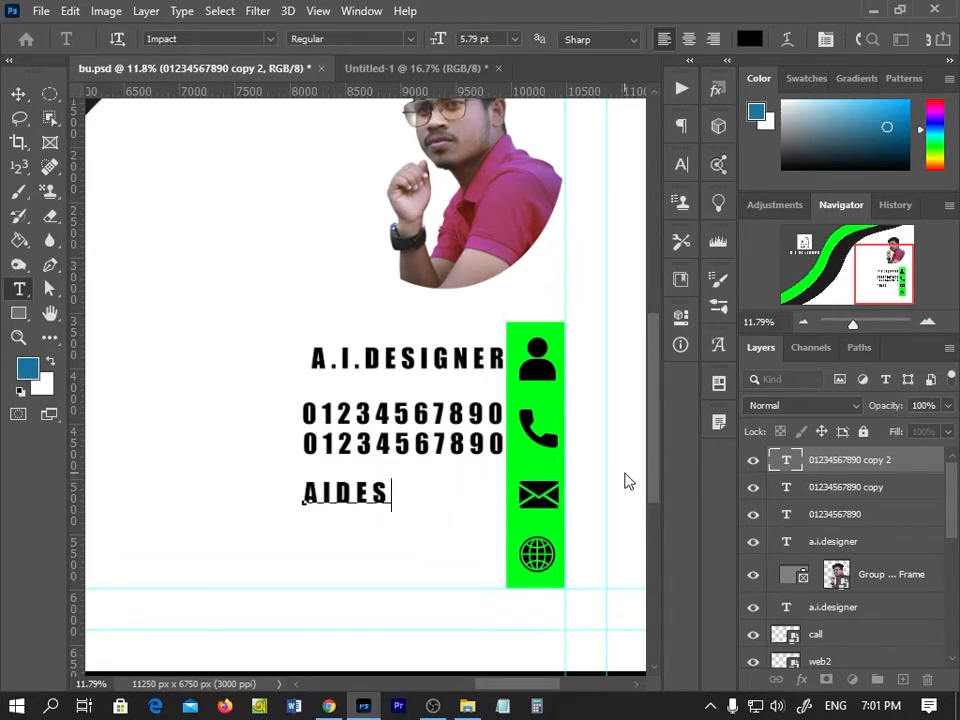
key(BackSpace)
key(BackSpace)
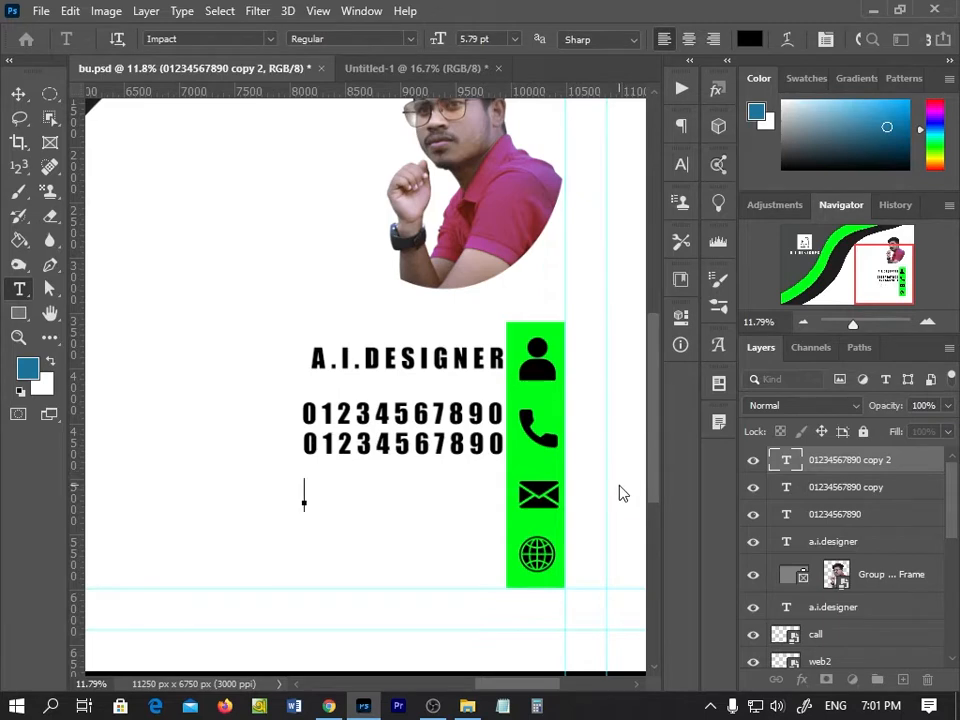
text(A)
key(BackSpace)
text(ASDFGHJK)
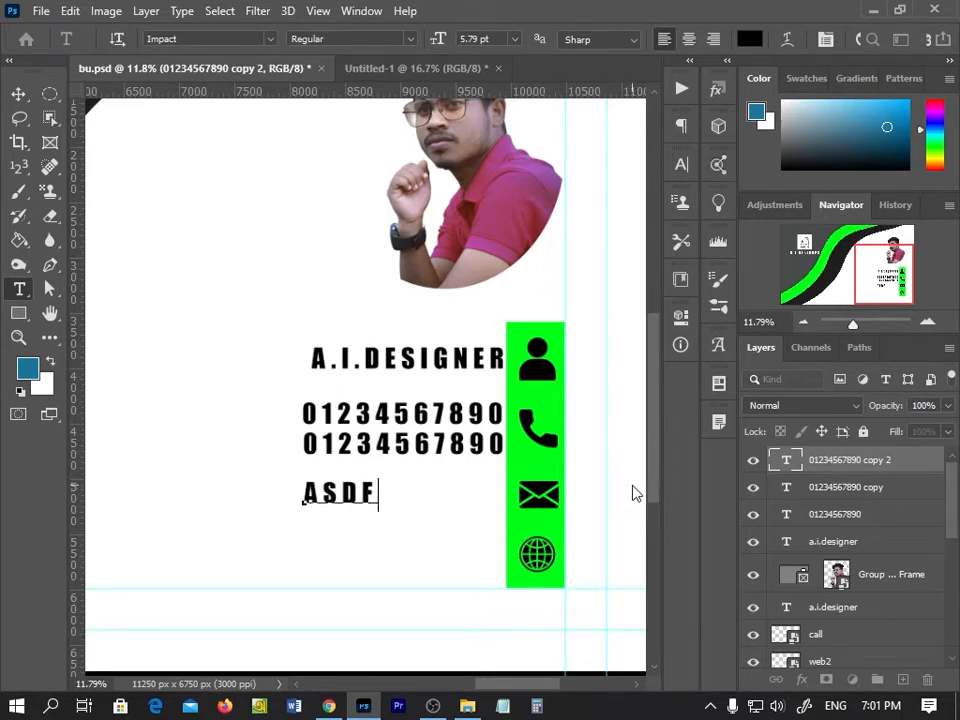
key(BackSpace)
key(BackSpace)
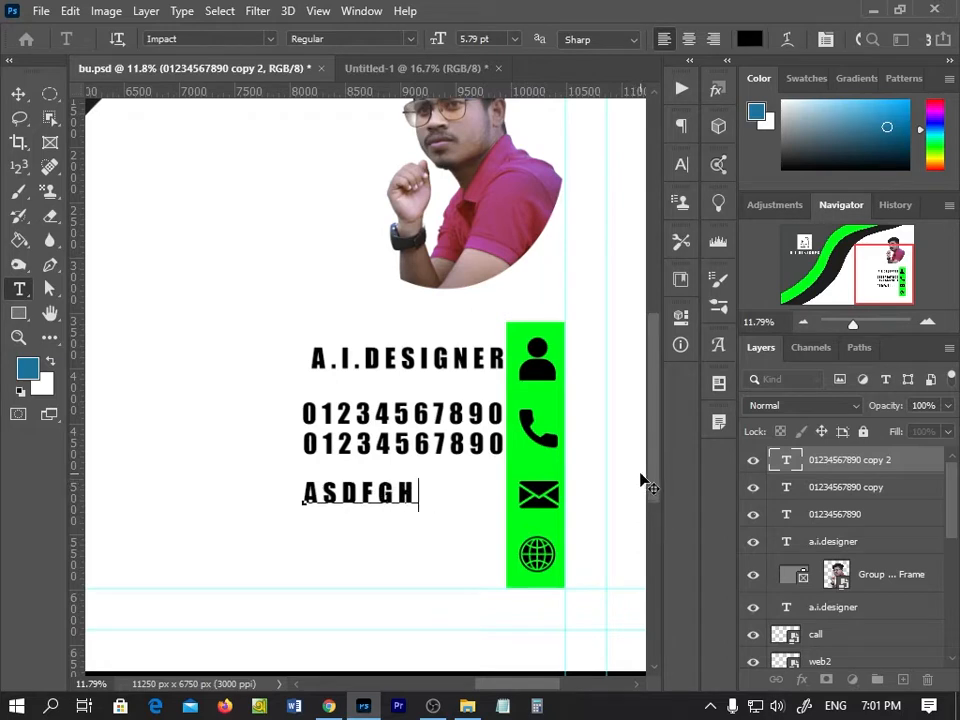
key(BackSpace)
key(BackSpace)
key(BackSpace)
key(BackSpace)
key(BackSpace)
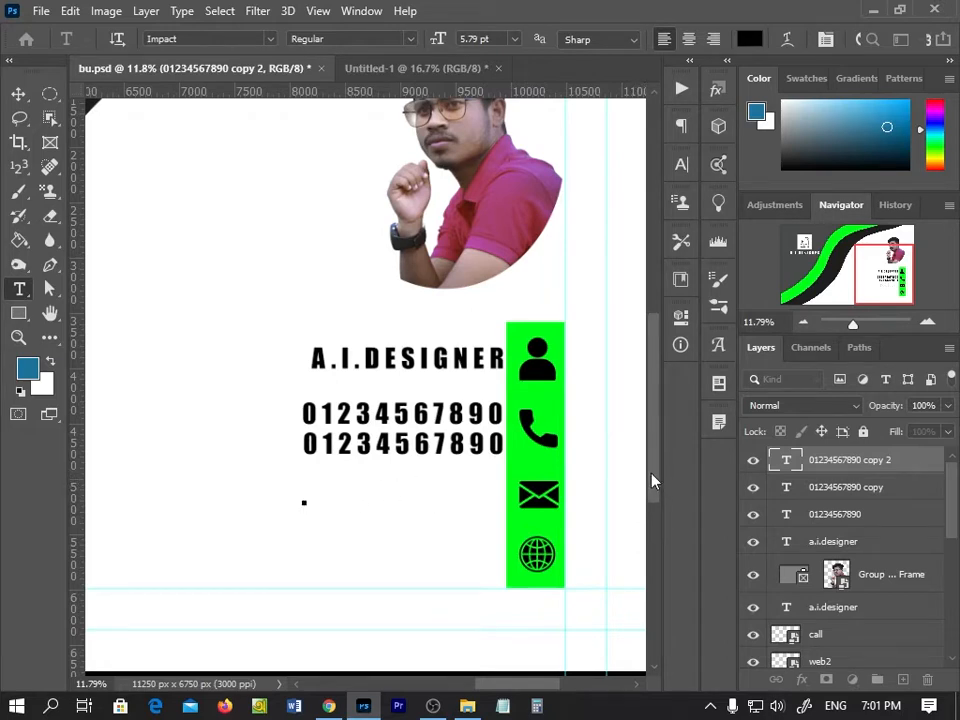
text(ABCD@G)
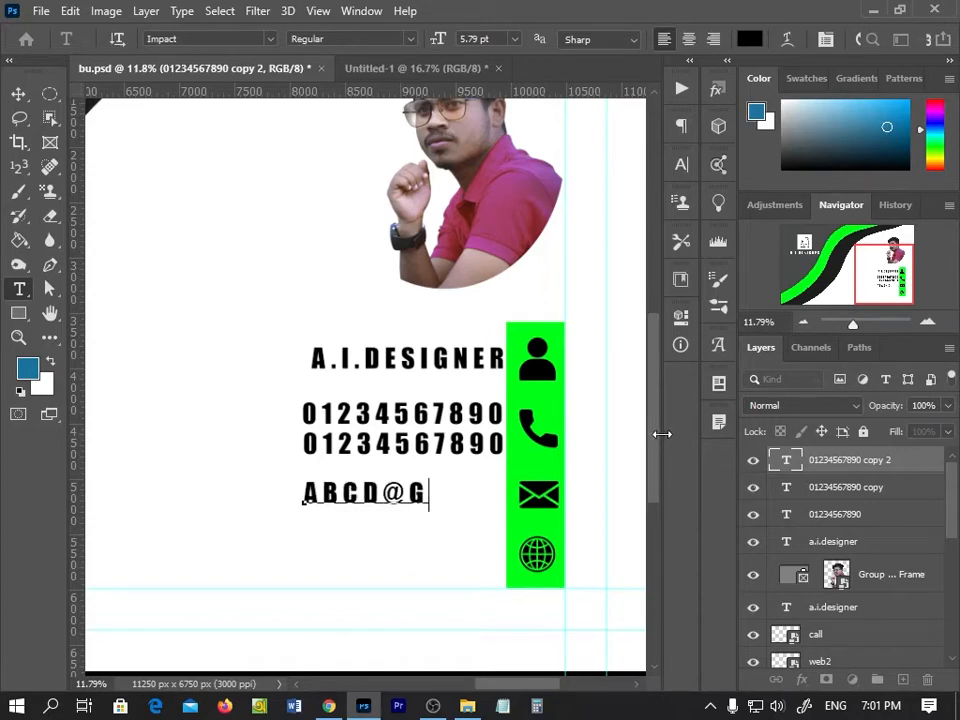
text(MAIL)
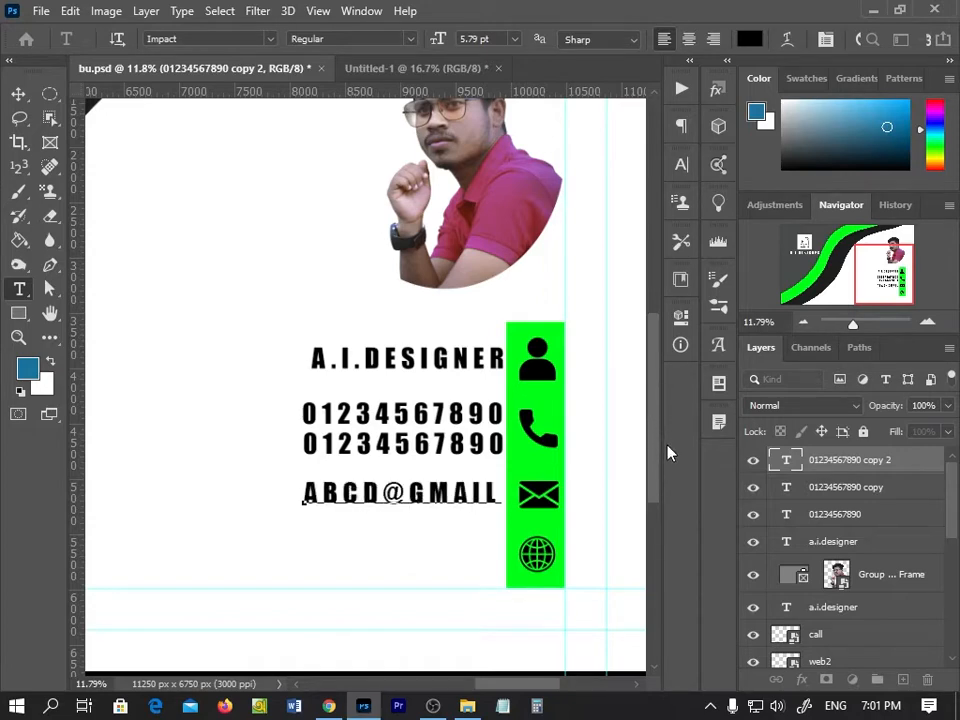
text(.COM)
click(18, 93)
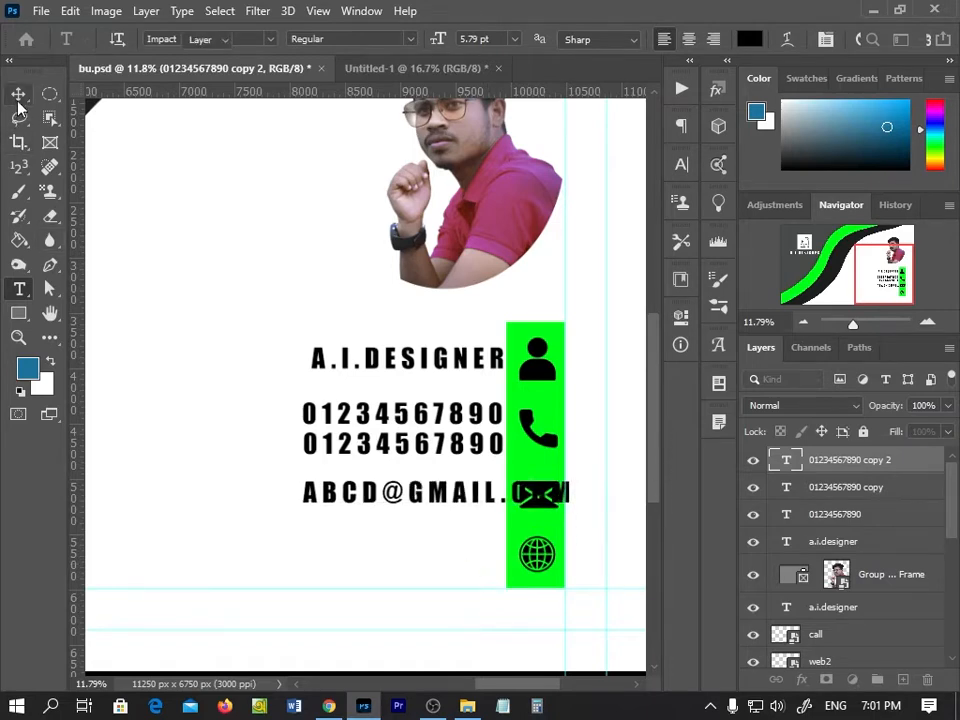
key(shift+Left)
key(shift+Left)
key(shift+Left)
key(shift+Left)
key(shift+Left)
key(shift+Left)
key(shift+Left)
key(shift+Left)
key(shift+Left)
key(shift+Left)
key(shift+Left)
key(shift+Left)
key(shift+Left)
key(shift+Left)
key(shift+Left)
key(shift+Left)
key(shift+Left)
key(shift+Left)
key(shift+Left)
key(shift+Left)
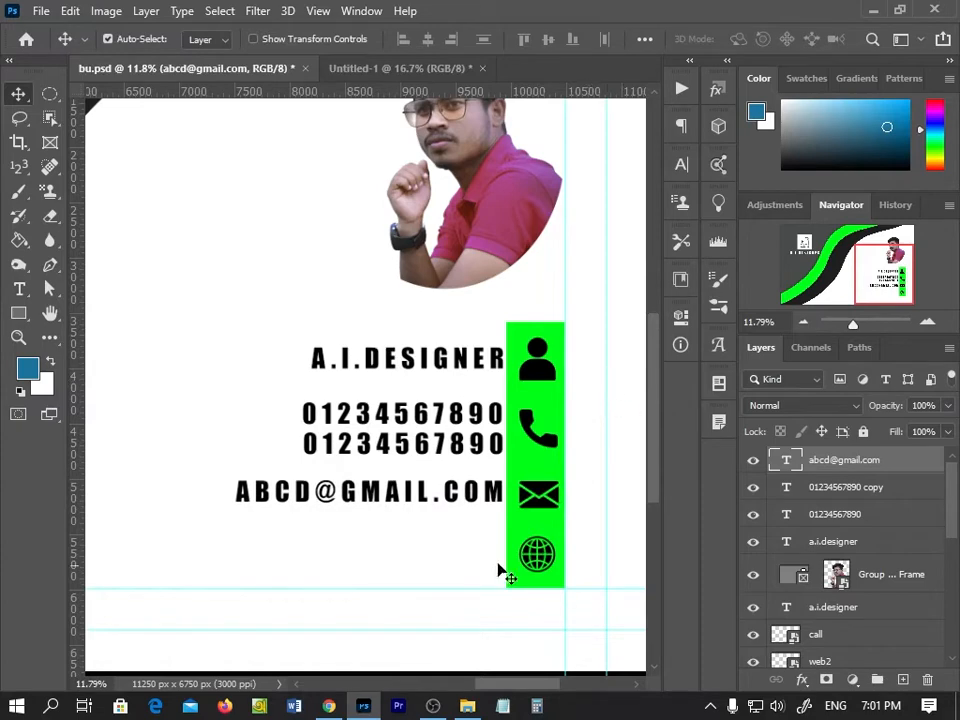
Duplicate the e-mail line below it and nudge both lines up to tighten the spacing.
drag(370, 495, 459, 510)
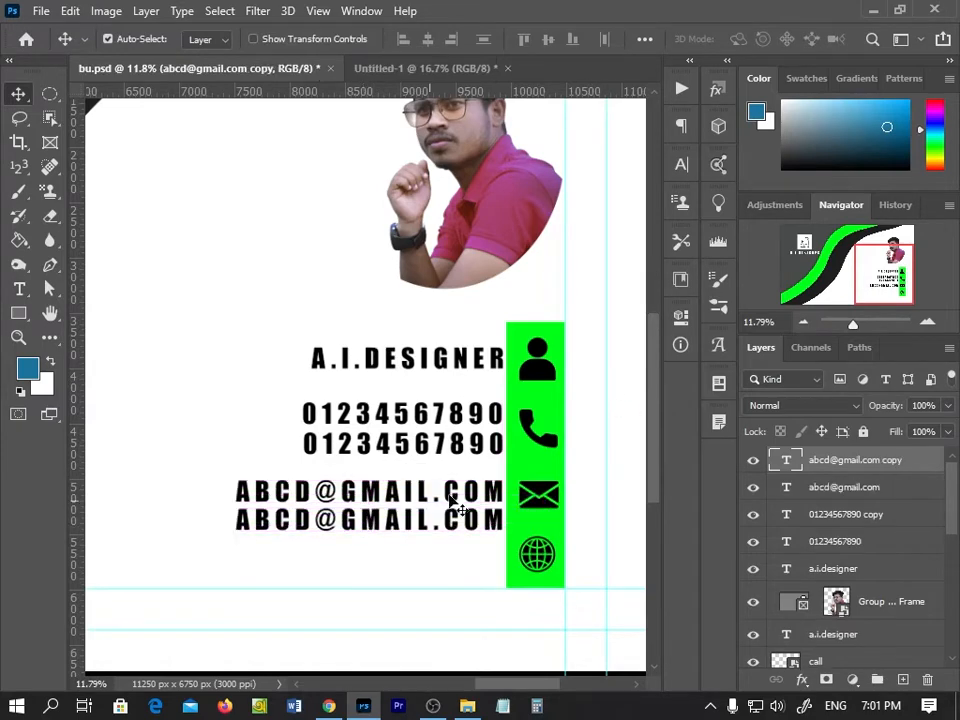
click(473, 491)
key(shift+Up)
key(shift+Up)
key(shift+Up)
key(shift+Up)
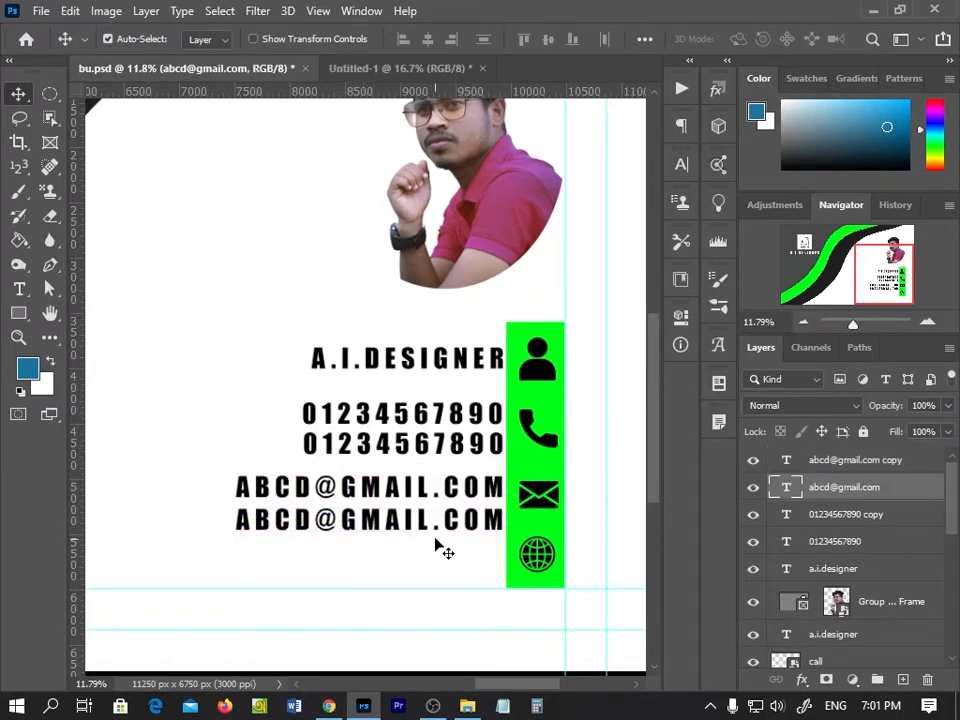
click(448, 515)
key(shift+Up)
key(shift+Up)
key(shift+Up)
key(shift+Up)
click(456, 488)
key(shift+Up)
key(shift+Up)
key(shift+Up)
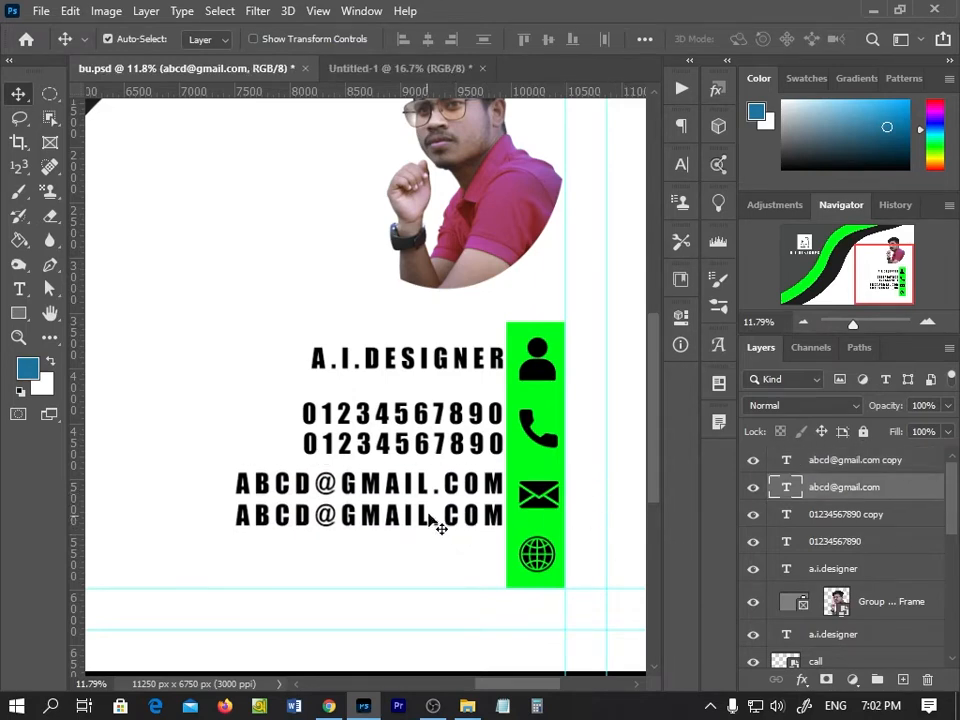
click(430, 515)
key(shift+Up)
key(shift+Up)
key(shift+Up)
key(shift+Up)
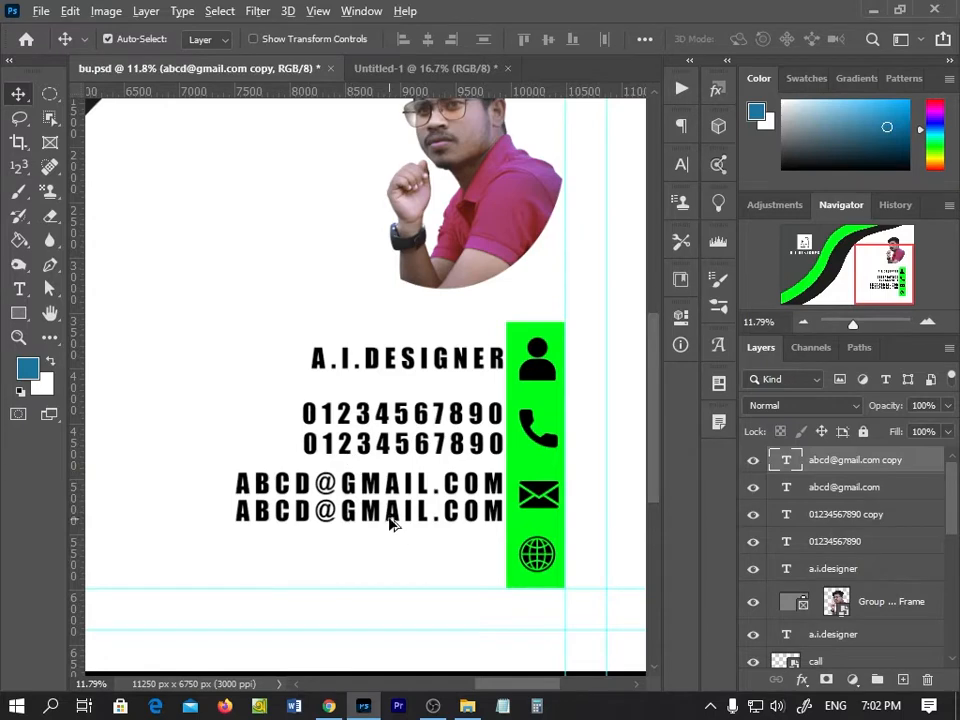
Copy the e-mail line beside the globe icon, retype it as youtube.com, and duplicate it below.
drag(388, 521, 386, 561)
double_click(386, 556)
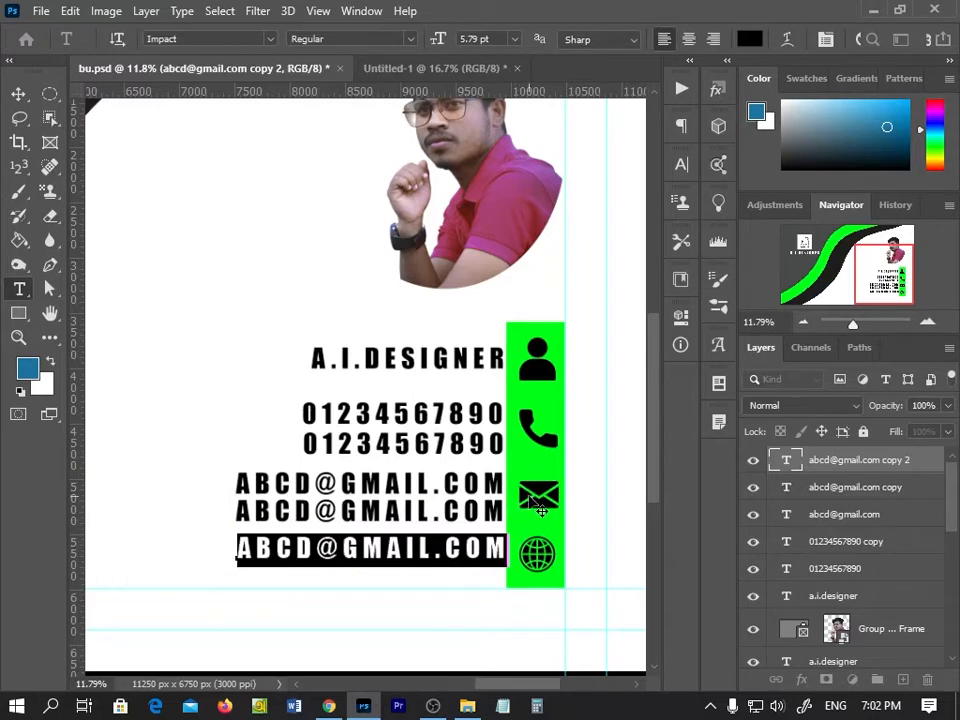
text(you)
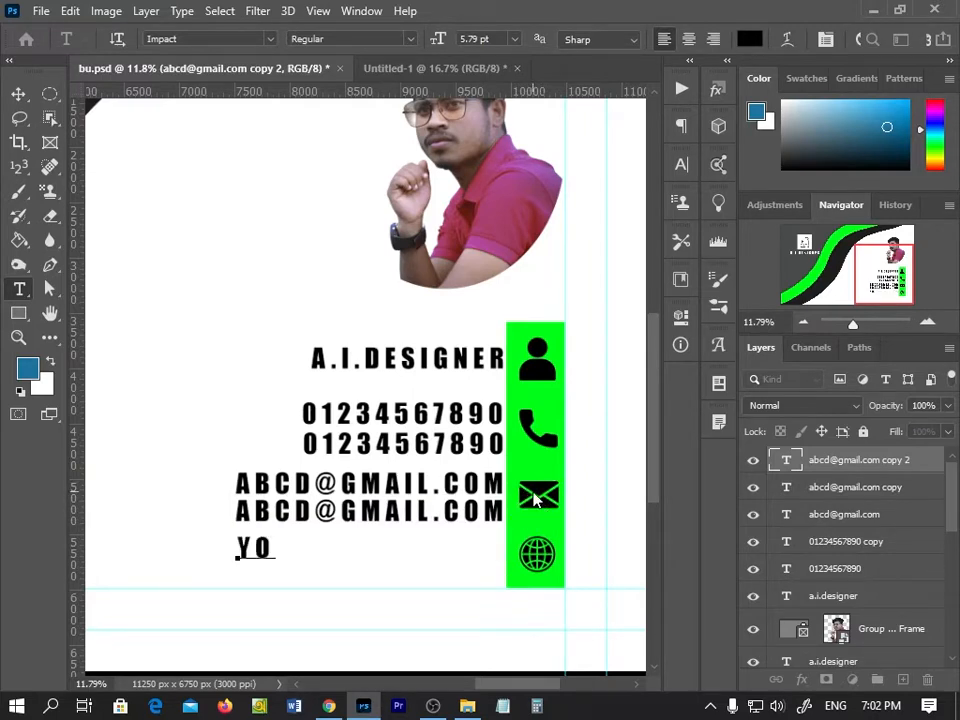
text(tub)
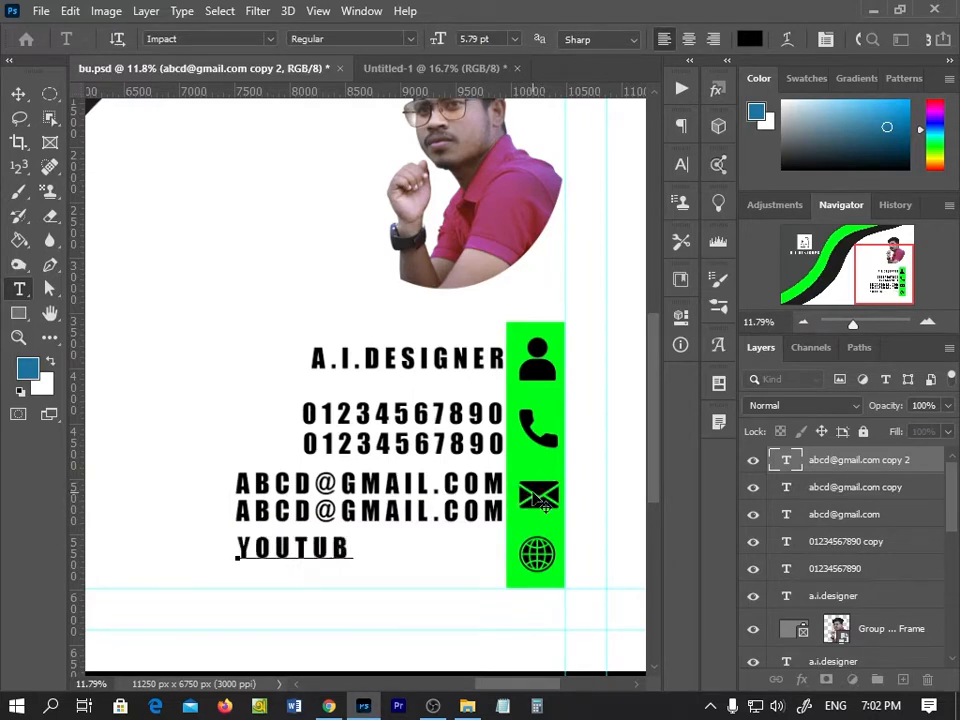
text(e.com)
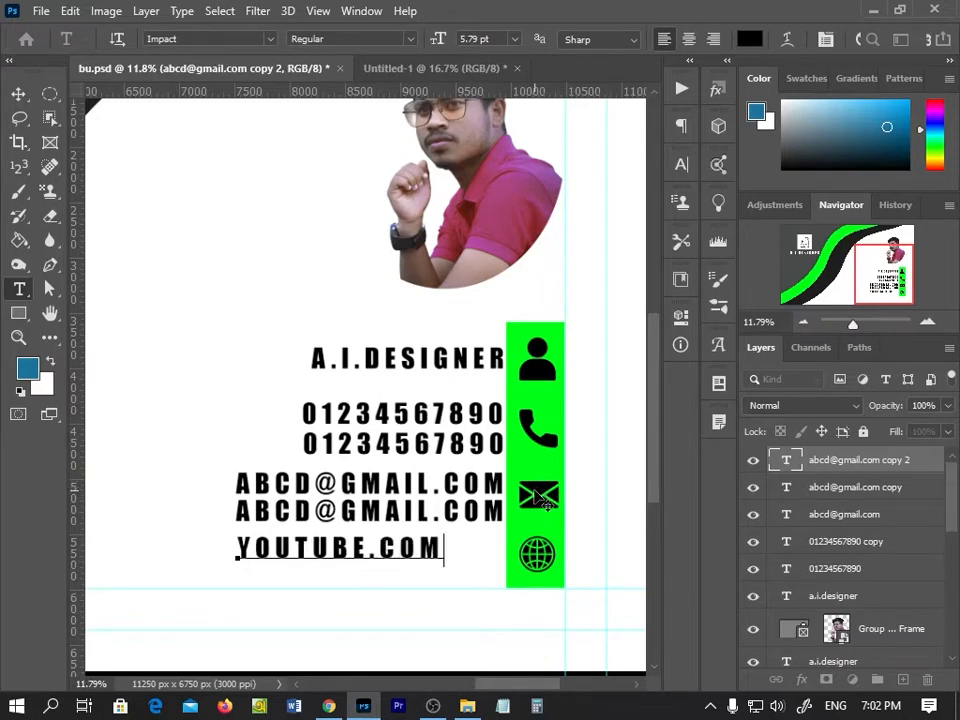
click(17, 93)
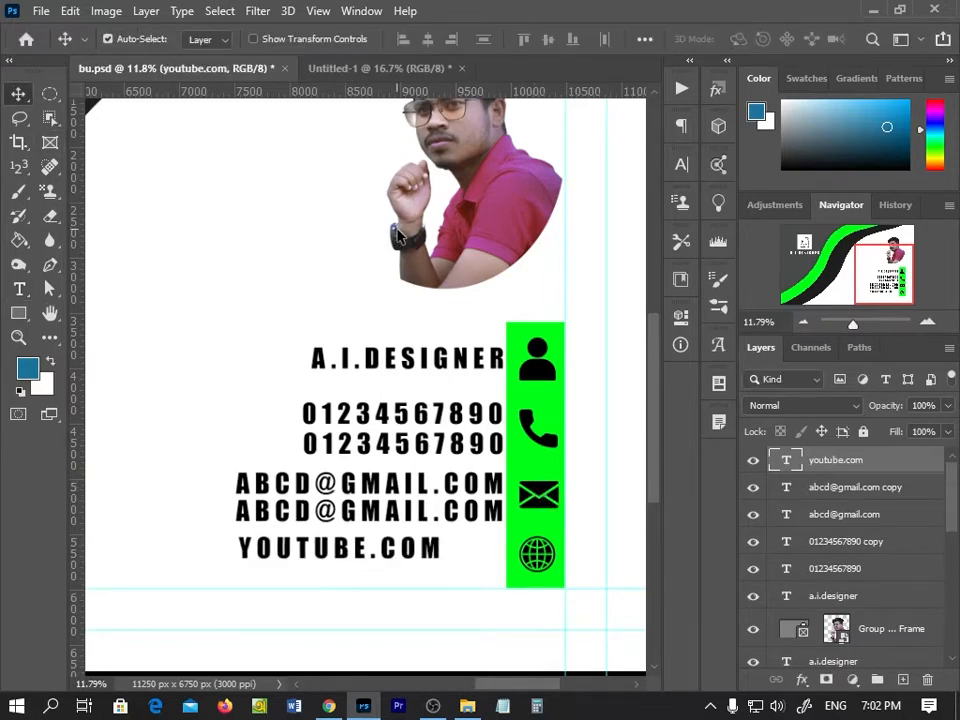
key(shift+Right)
key(shift+Right)
key(shift+Right)
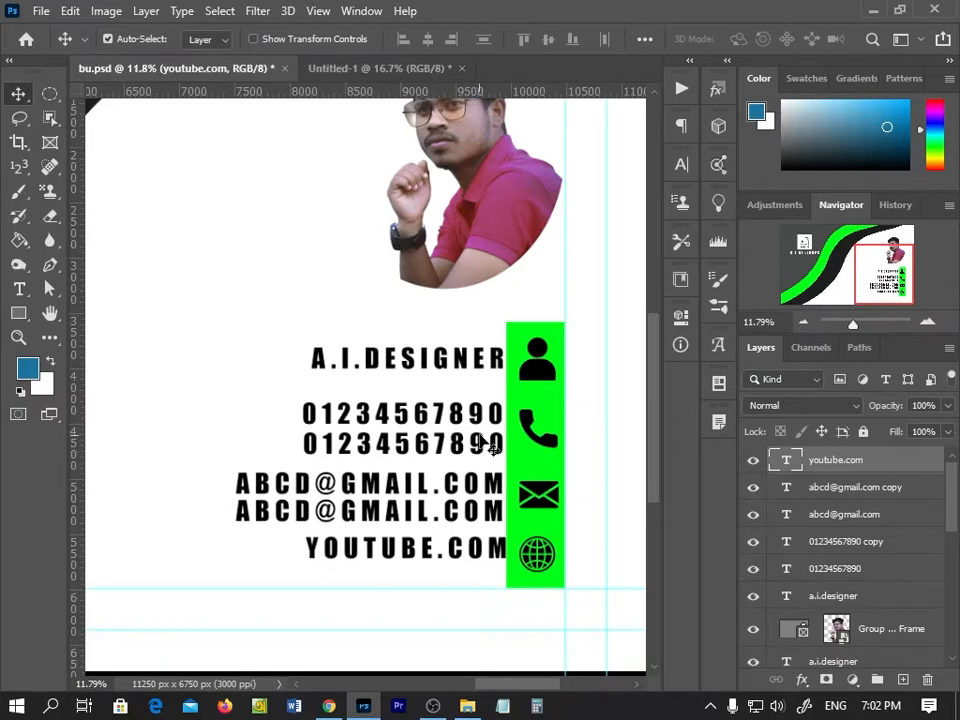
drag(369, 548, 369, 573)
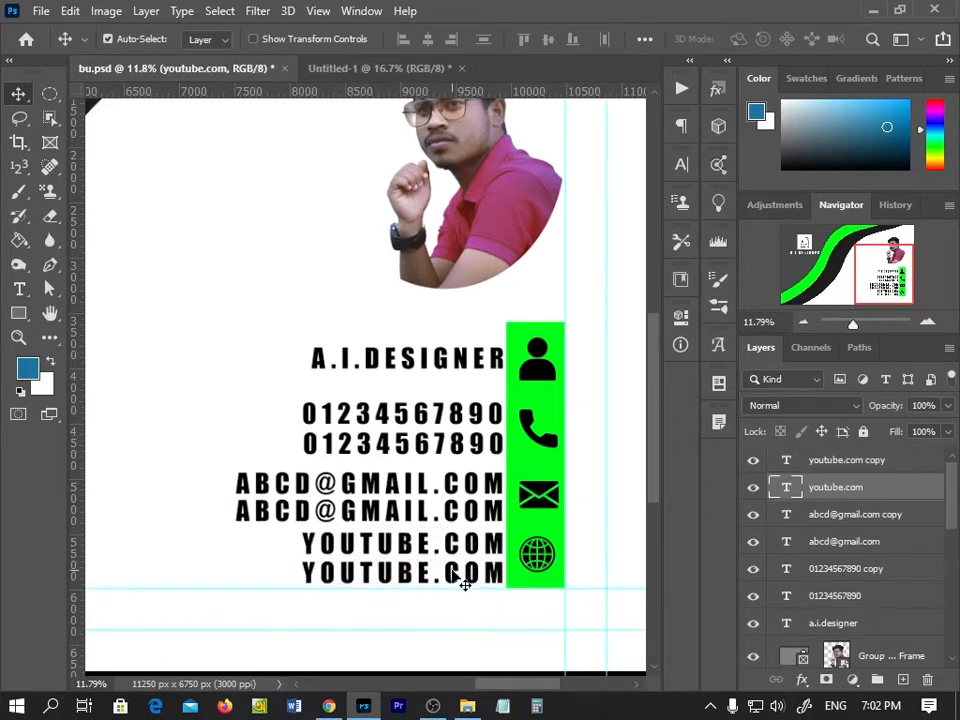
Retype the lower YOUTUBE.COM line as FACEBOOK.COM and nudge it left into alignment.
click(465, 579)
double_click(400, 577)
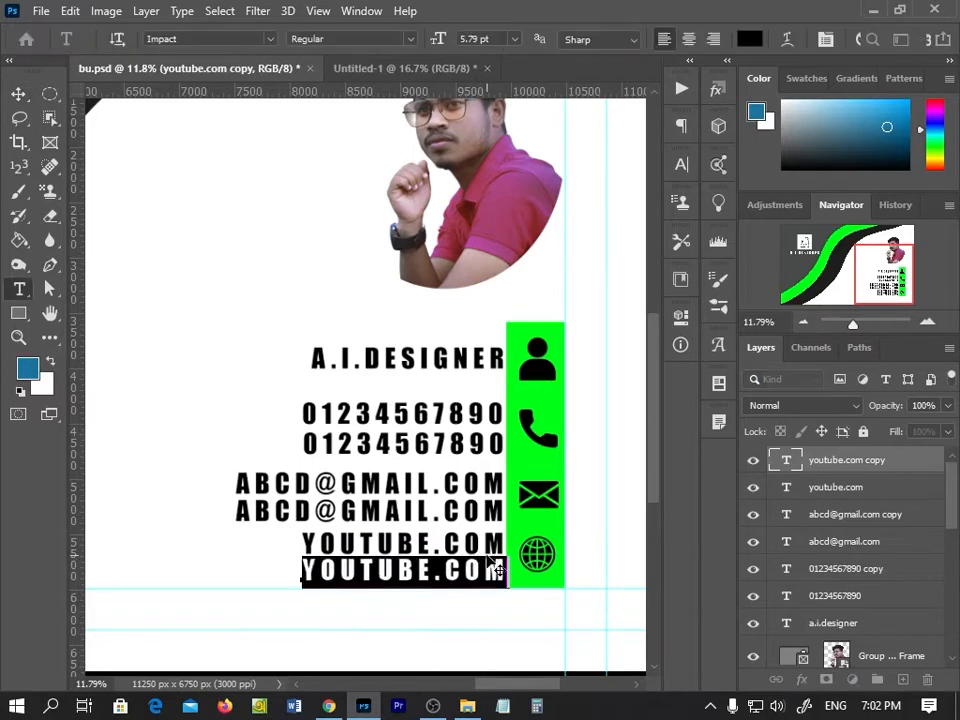
text(FAC)
text(OOK)
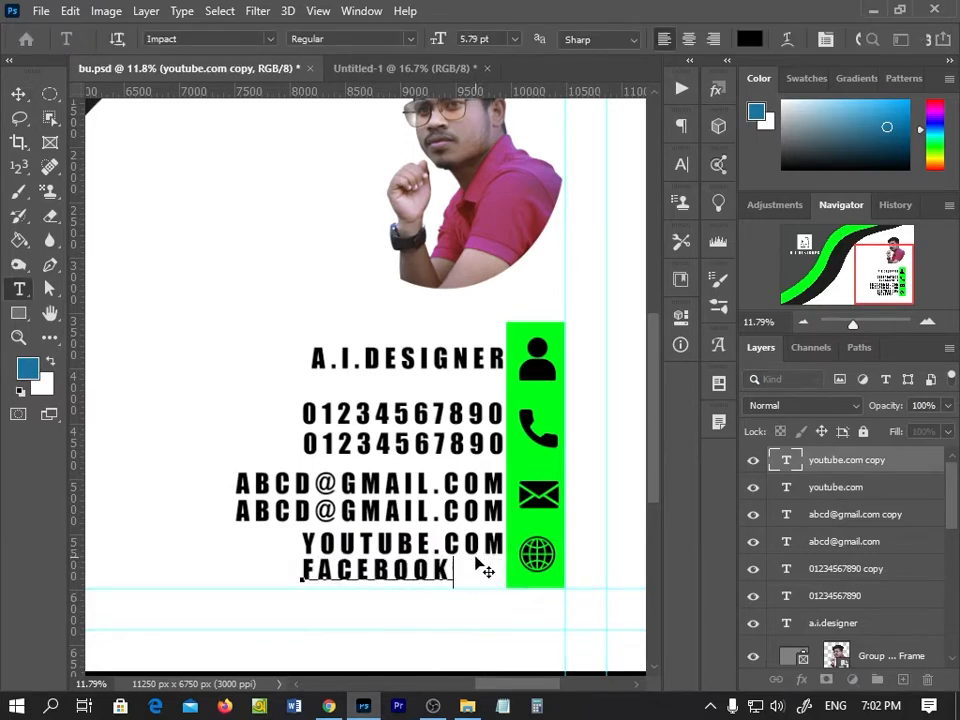
click(20, 95)
key(shift+Left)
key(shift+Left)
key(shift+Left)
key(shift+Left)
key(shift+Left)
key(shift+Left)
key(shift+Left)
key(shift+Left)
key(shift+Left)
key(shift+Left)
key(shift+Left)
key(shift+Left)
key(shift+Left)
key(shift+Left)
key(shift+Left)
key(shift+Left)
key(shift+Left)
key(shift+Left)
key(shift+Left)
key(shift+Left)
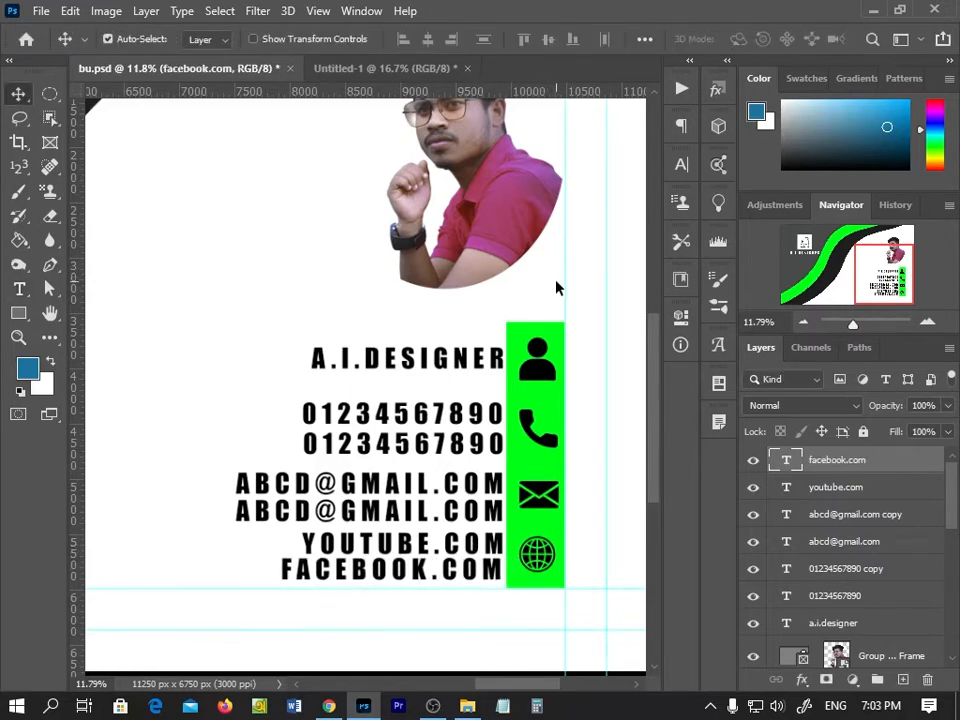
Zoom and pan around the photo and contact text column to check the alignment.
scroll(420, 438, down, 5)
scroll(418, 438, down, 2)
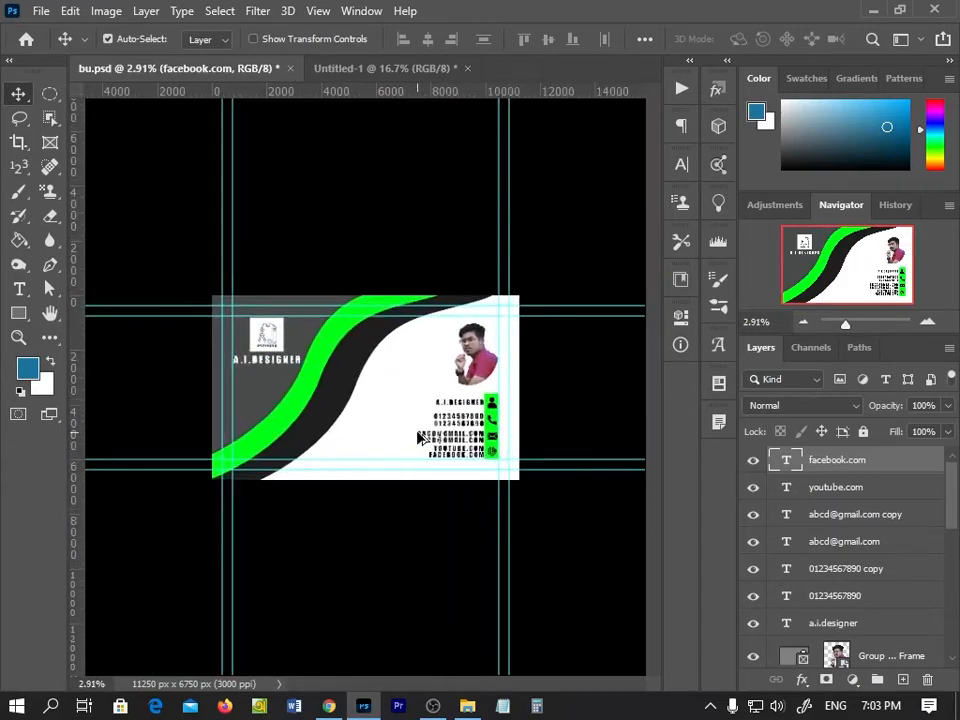
scroll(418, 438, up, 3)
scroll(418, 436, down, 2)
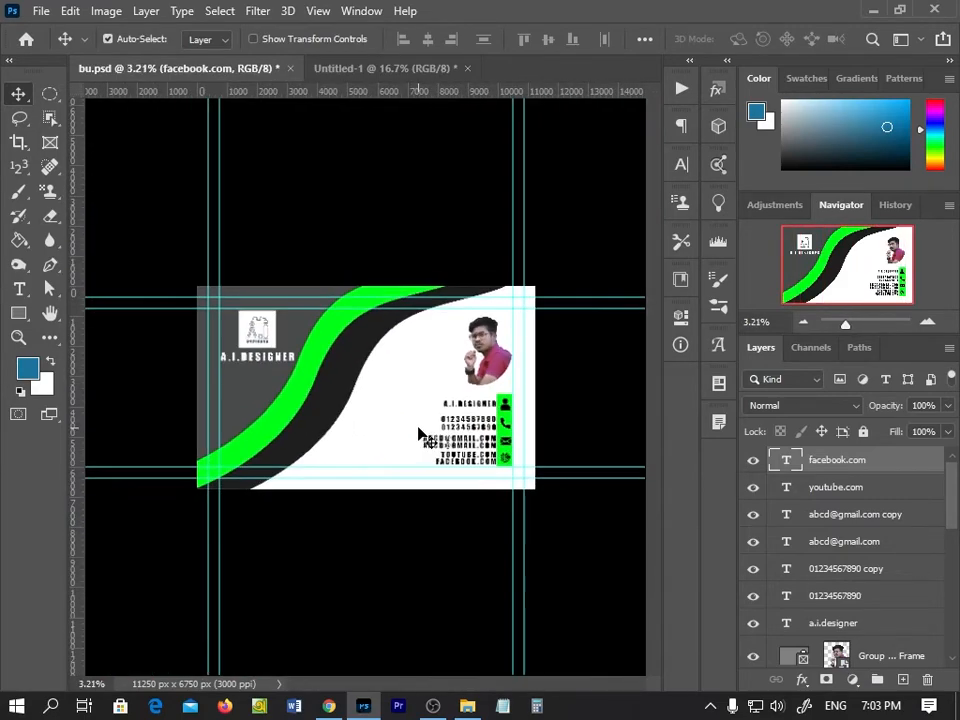
scroll(418, 435, up, 2)
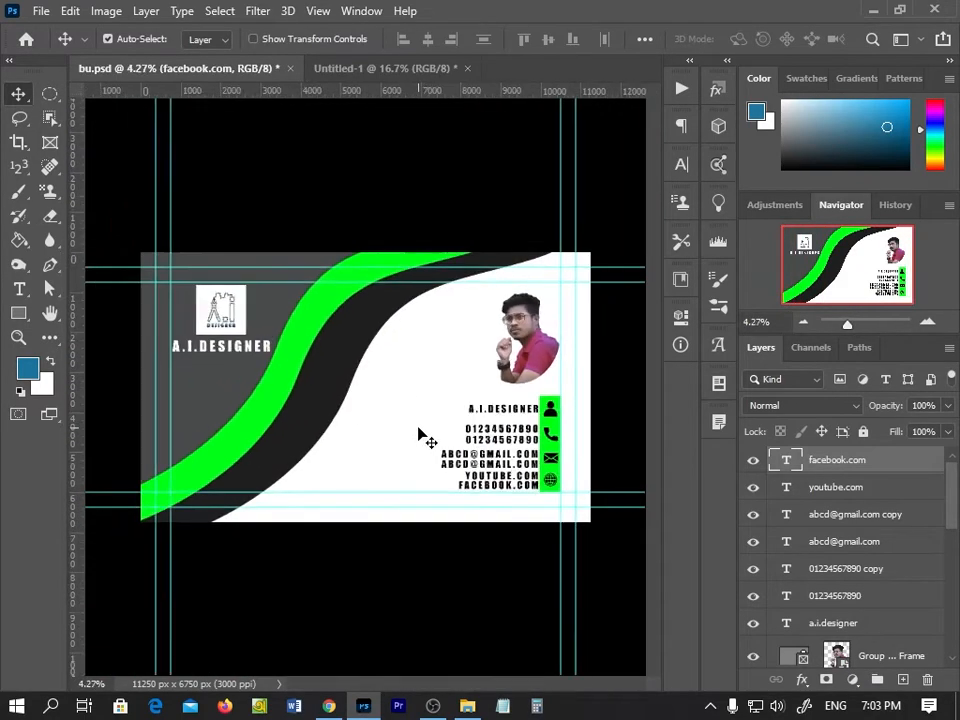
scroll(418, 436, up, 1)
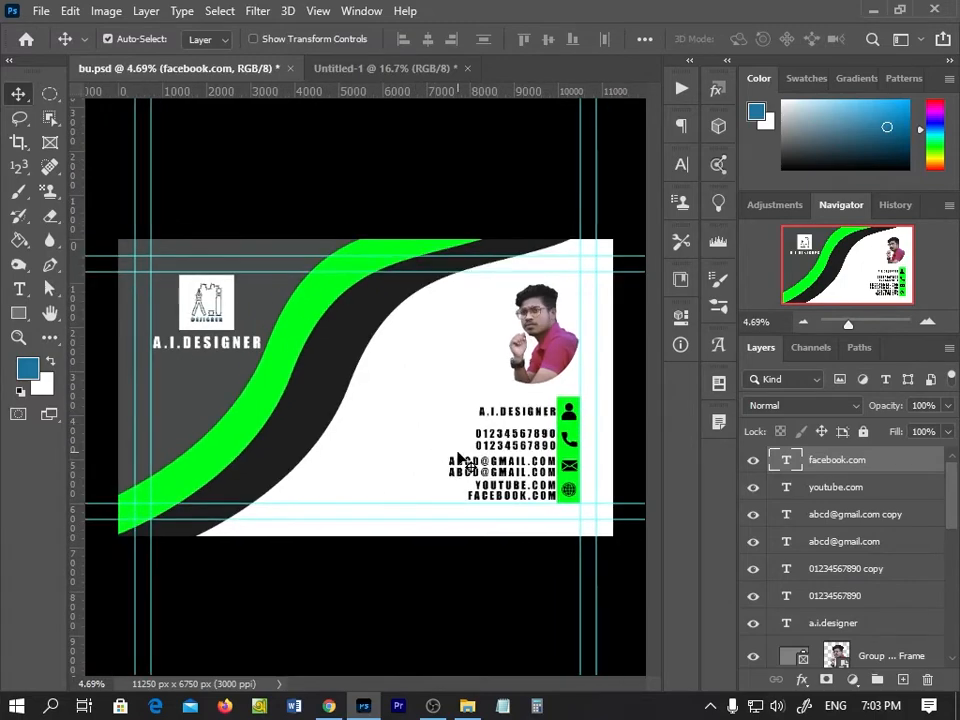
scroll(553, 493, up, 3)
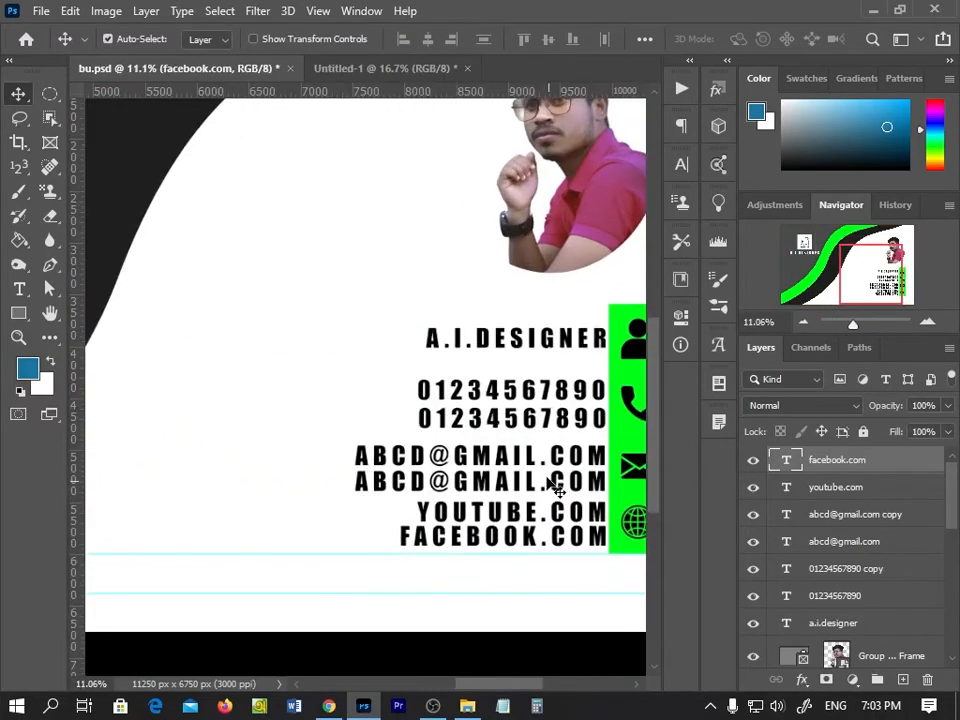
scroll(396, 437, up, 2)
scroll(396, 437, down, 5)
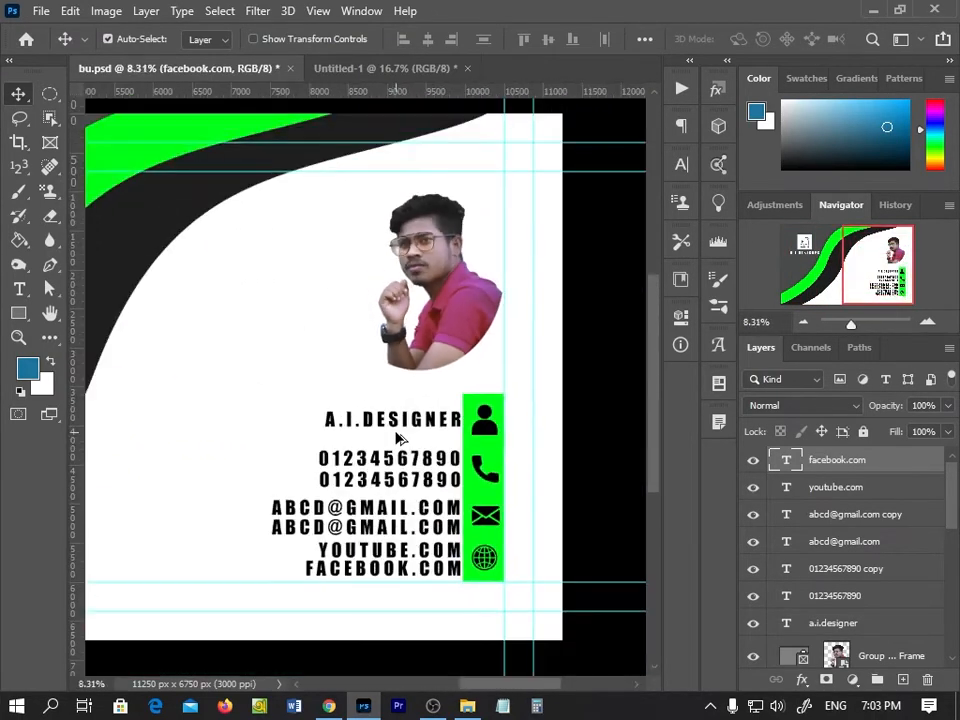
scroll(396, 437, down, 1)
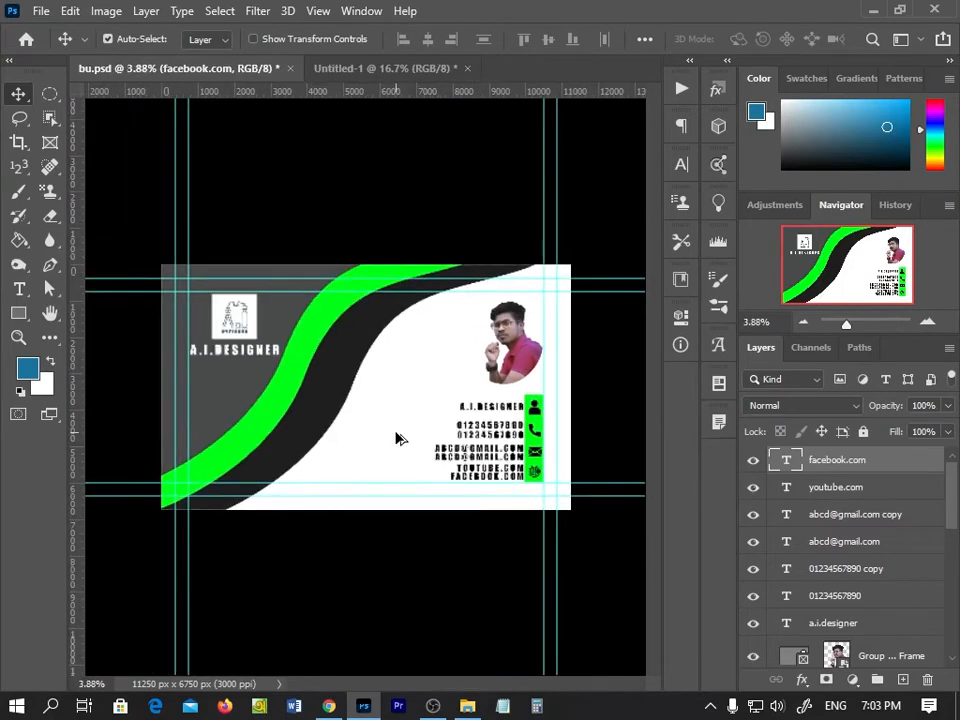
scroll(396, 437, up, 1)
scroll(418, 428, down, 1)
scroll(476, 455, up, 3)
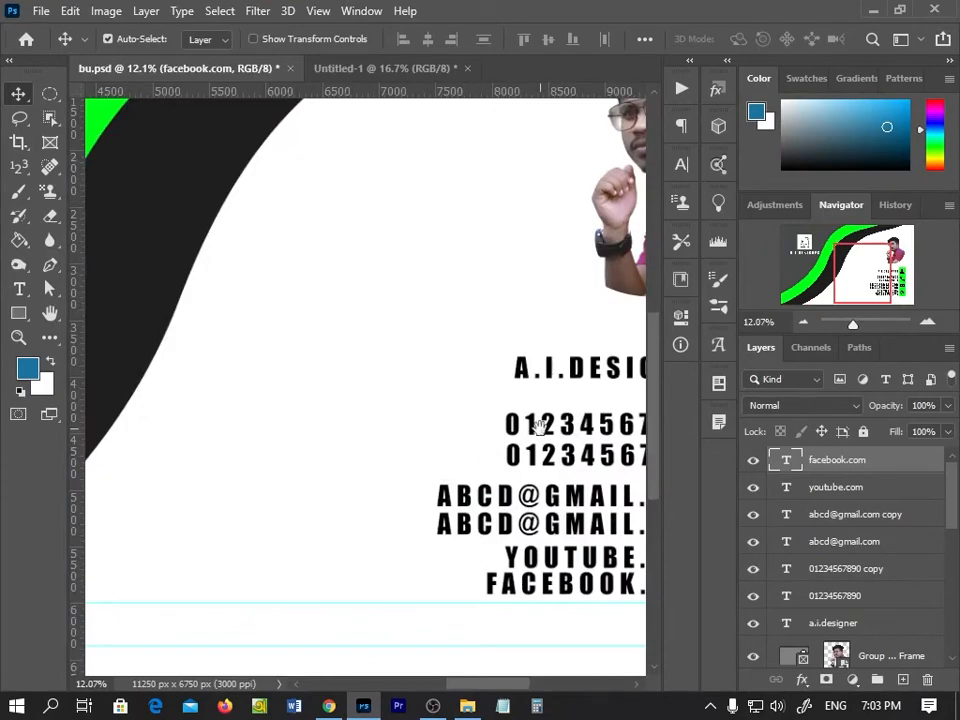
drag(540, 427, 349, 461)
scroll(484, 403, up, 2)
drag(484, 403, 364, 428)
scroll(360, 428, down, 1)
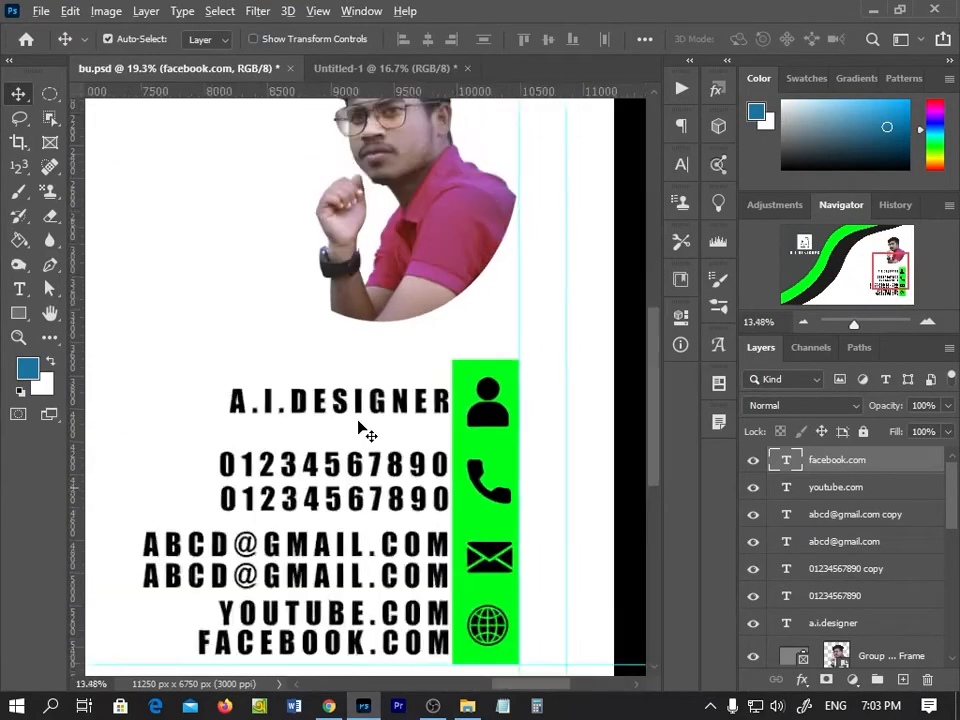
scroll(358, 422, down, 3)
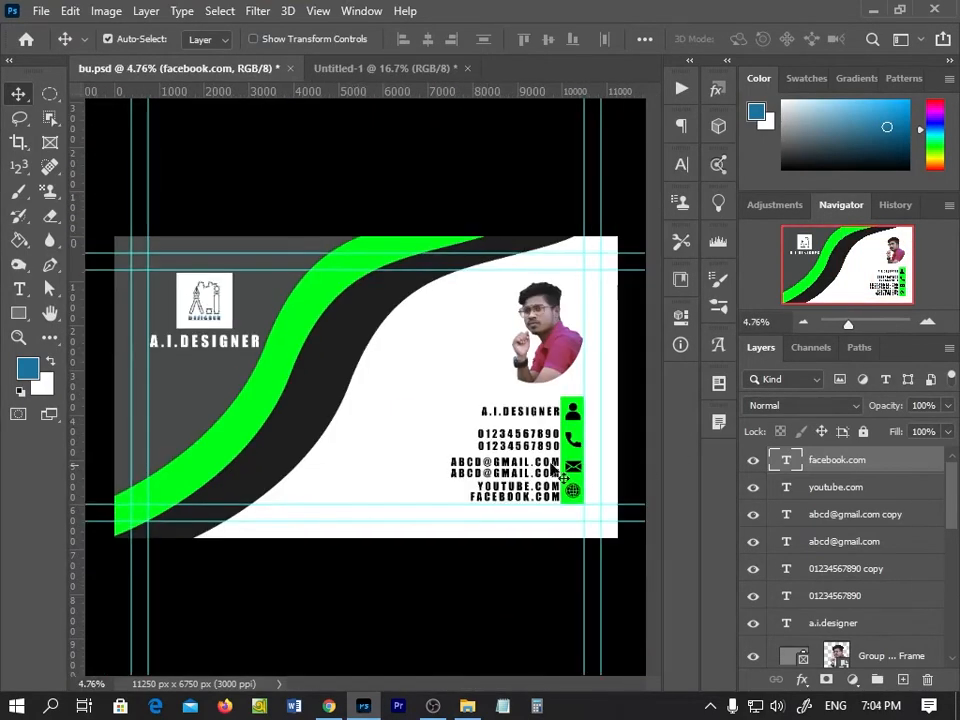
scroll(536, 460, up, 5)
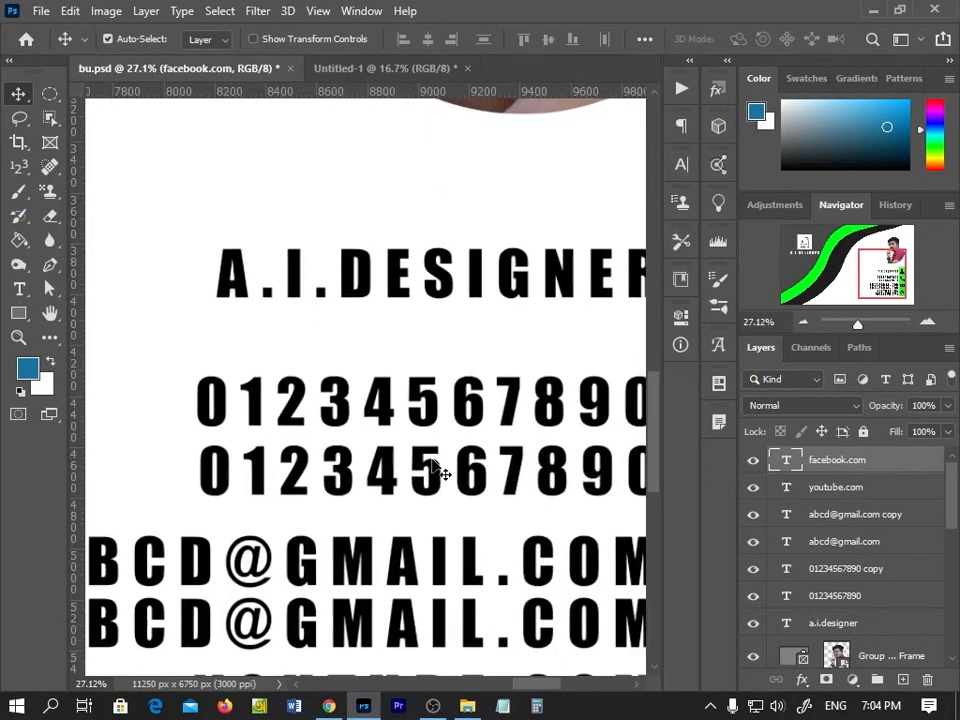
scroll(428, 400, down, 2)
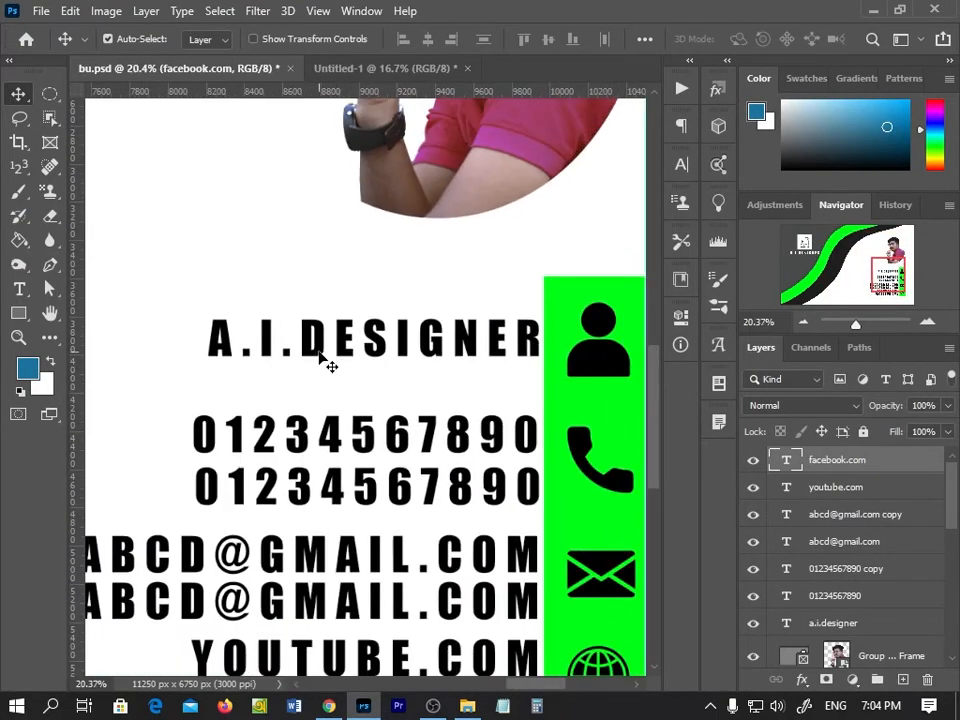
Duplicate A.I.DESIGNER just below itself and tighten the gap between the two lines.
click(317, 346)
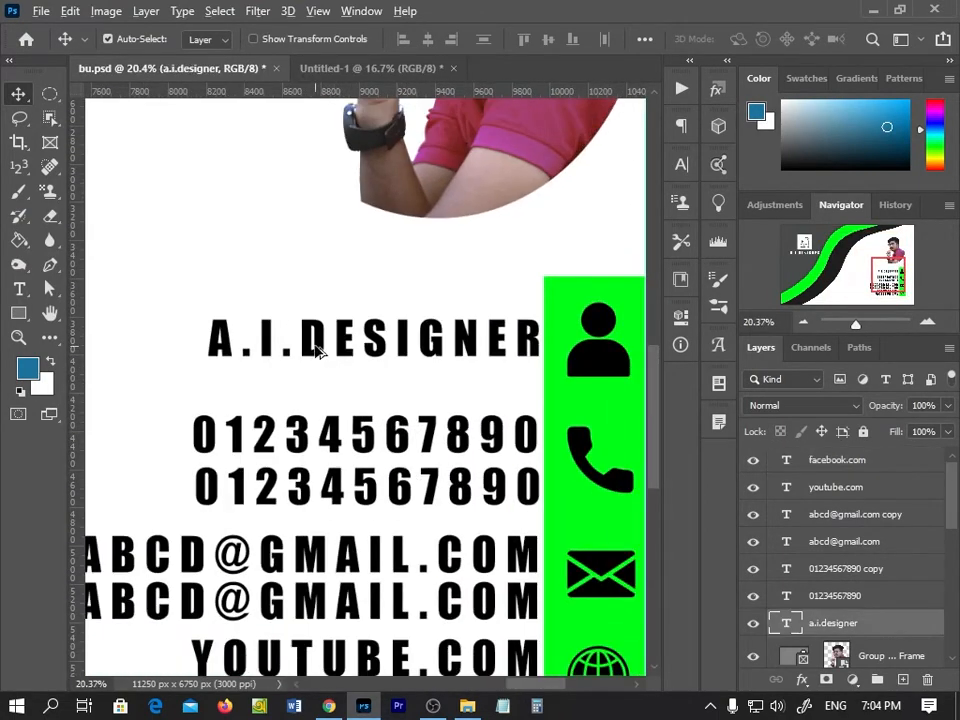
drag(317, 350, 378, 380)
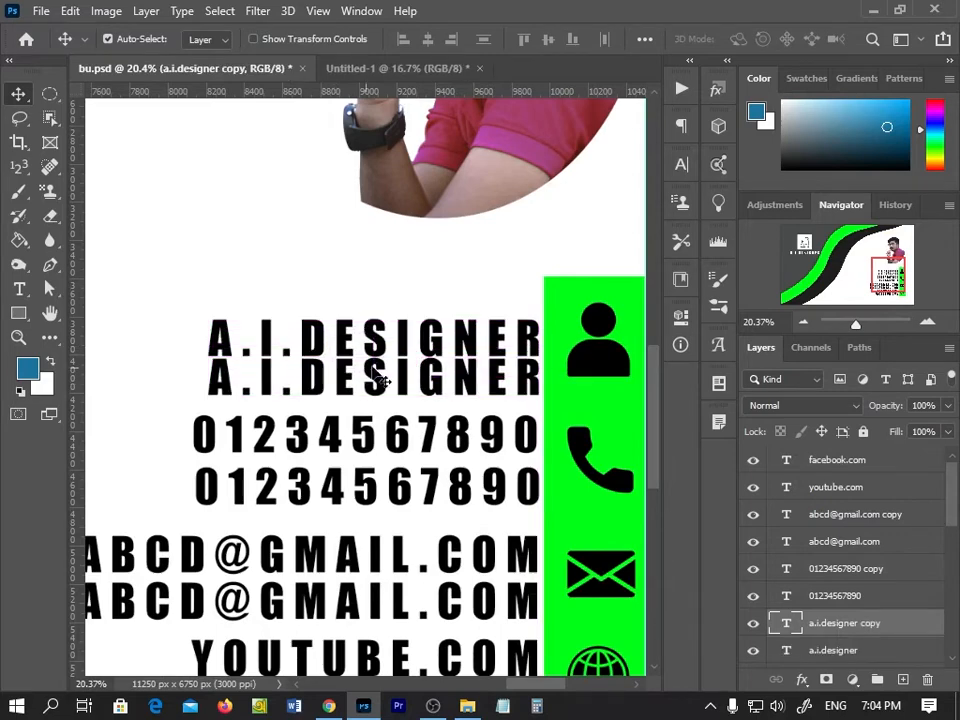
click(523, 338)
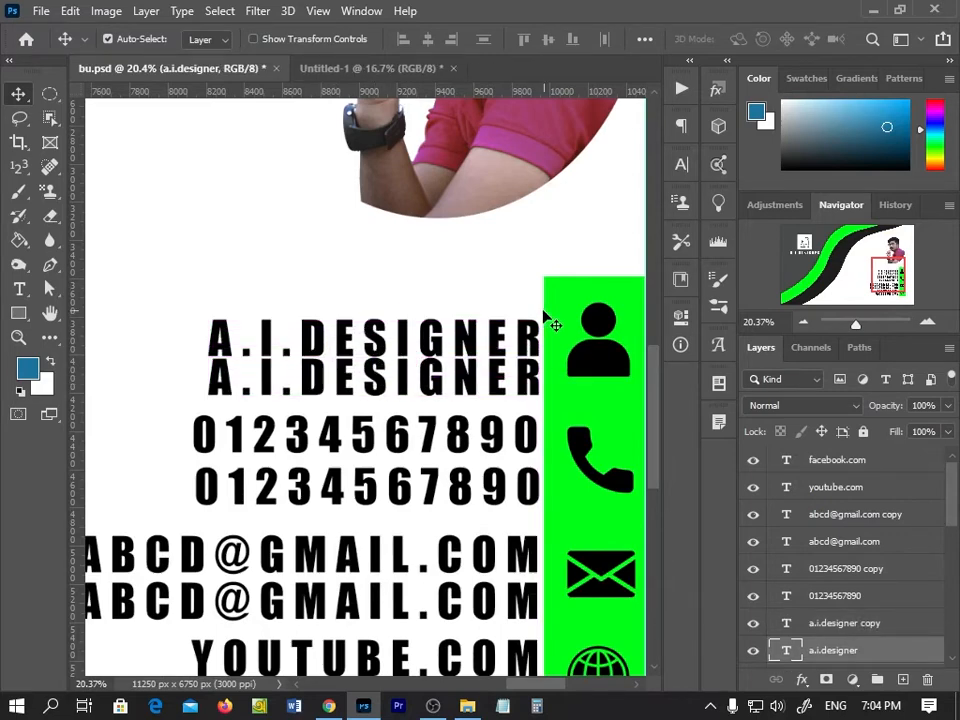
key(shift+Up)
key(shift+Up)
key(shift+Up)
key(shift+Up)
key(shift+Up)
key(shift+Up)
key(shift+Up)
key(shift+Up)
key(shift+Up)
key(shift+Up)
key(shift+Up)
key(shift+Up)
key(shift+Up)
key(shift+Up)
key(shift+Up)
key(shift+Up)
key(shift+Up)
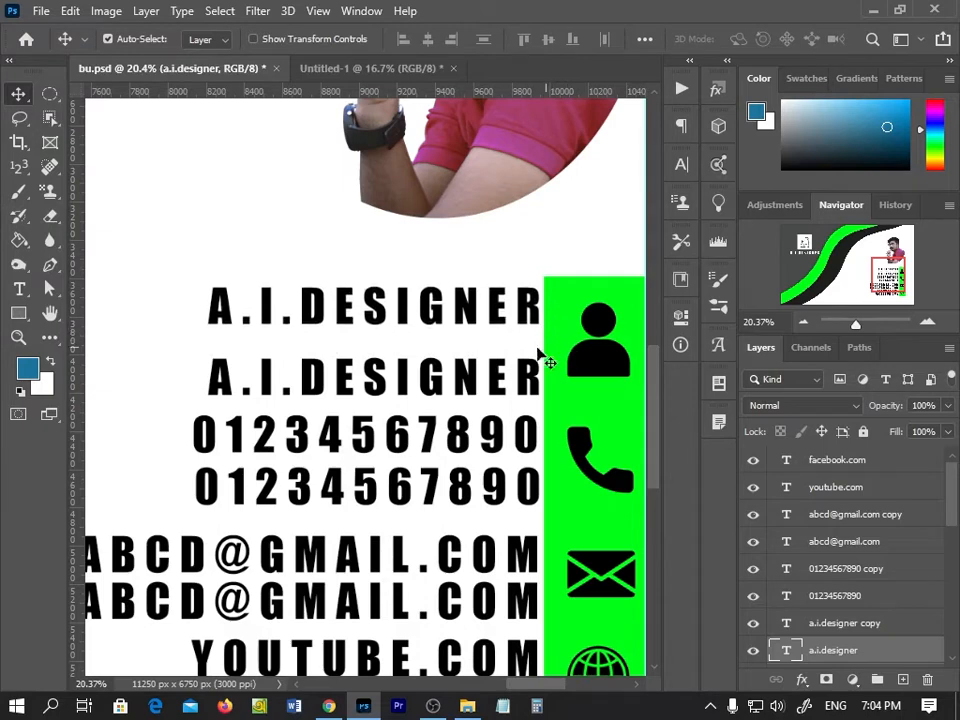
click(499, 382)
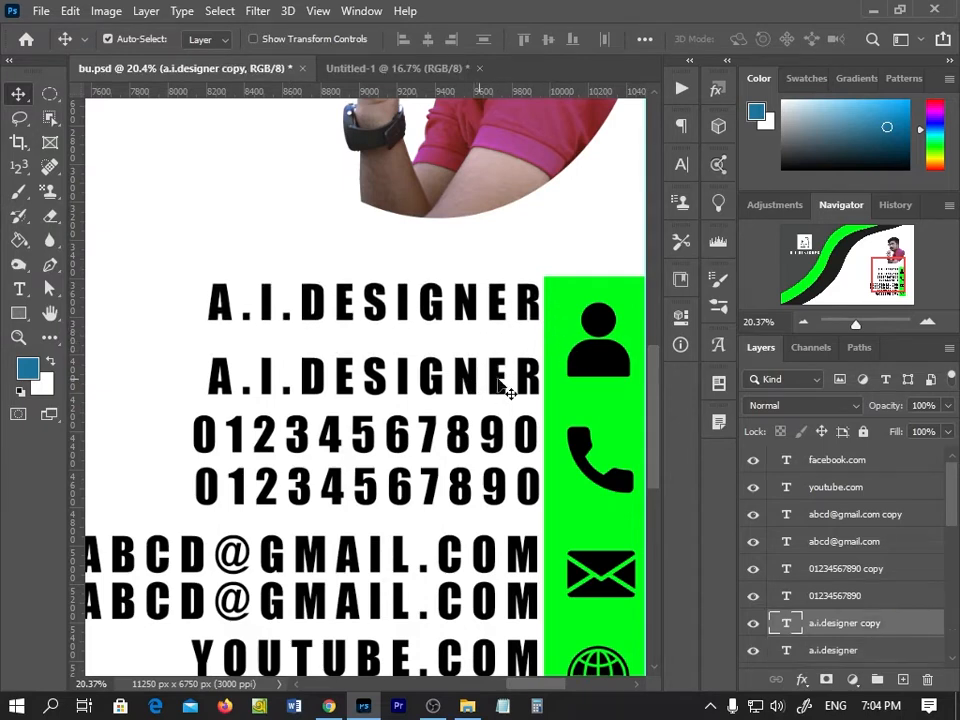
key(shift+Up)
key(shift+Up)
key(shift+Up)
key(shift+Up)
key(shift+Up)
key(shift+Up)
key(shift+Up)
key(shift+Up)
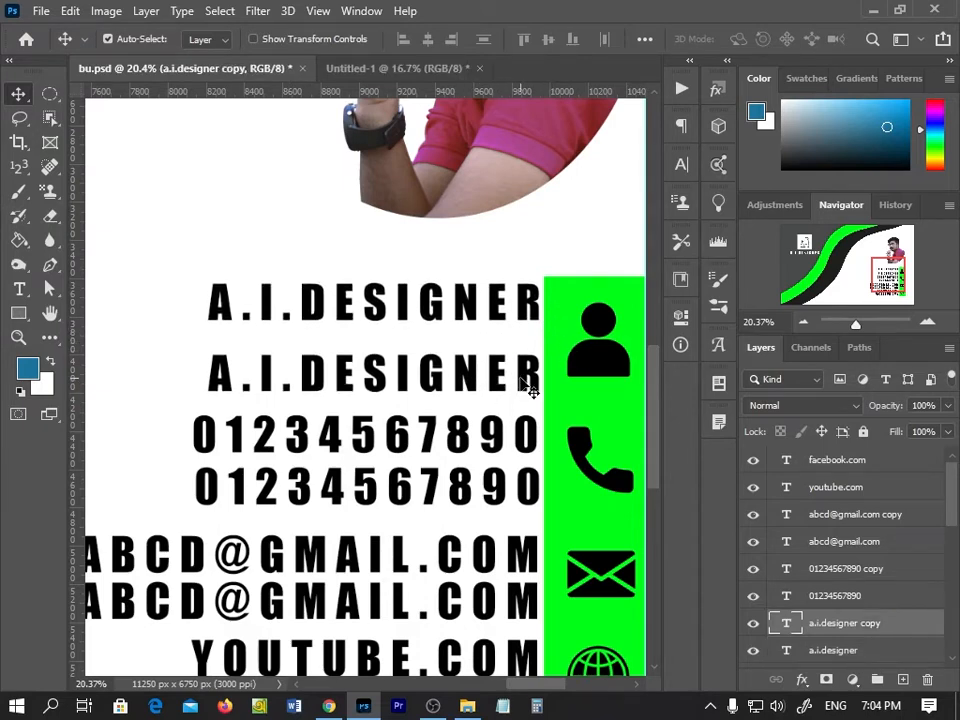
Paste GRAPHICS & DESIGN into the copy and shift it left toward the green panel.
double_click(431, 372)
right_click(369, 358)
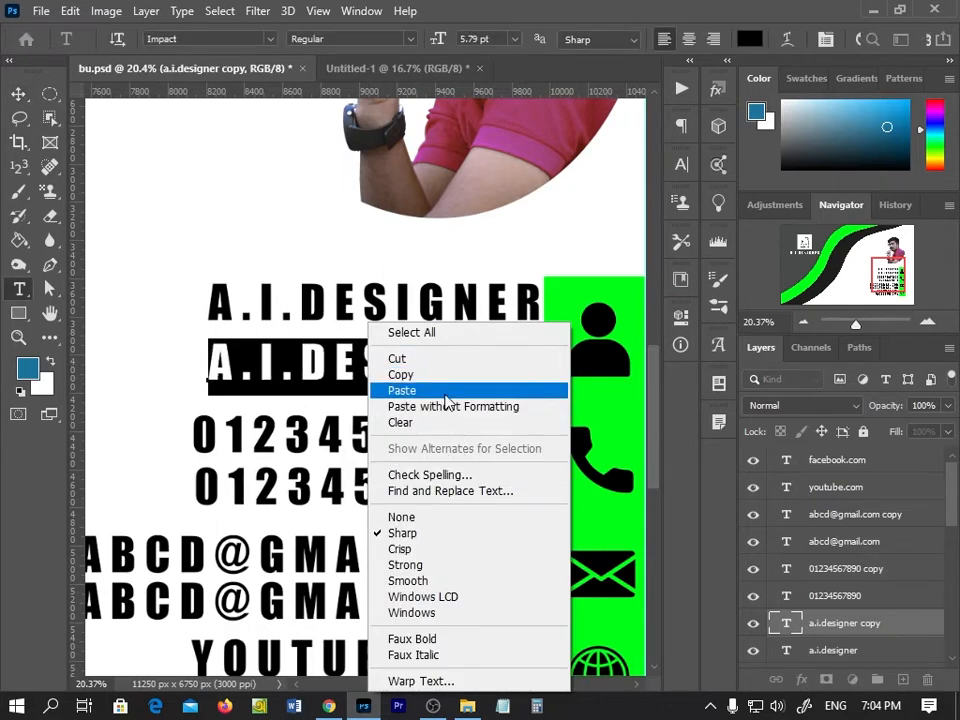
click(398, 390)
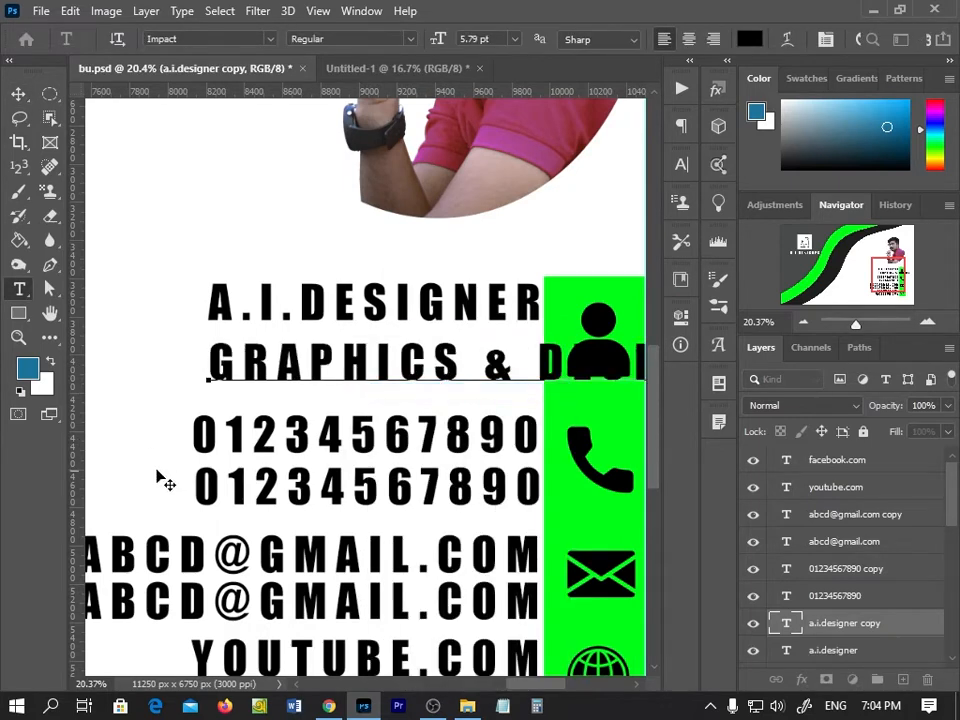
click(19, 94)
key(shift+Left)
key(shift+Left)
key(shift+Left)
key(shift+Left)
key(shift+Left)
key(shift+Left)
key(shift+Left)
key(shift+Left)
key(shift+Left)
key(shift+Left)
key(shift+Left)
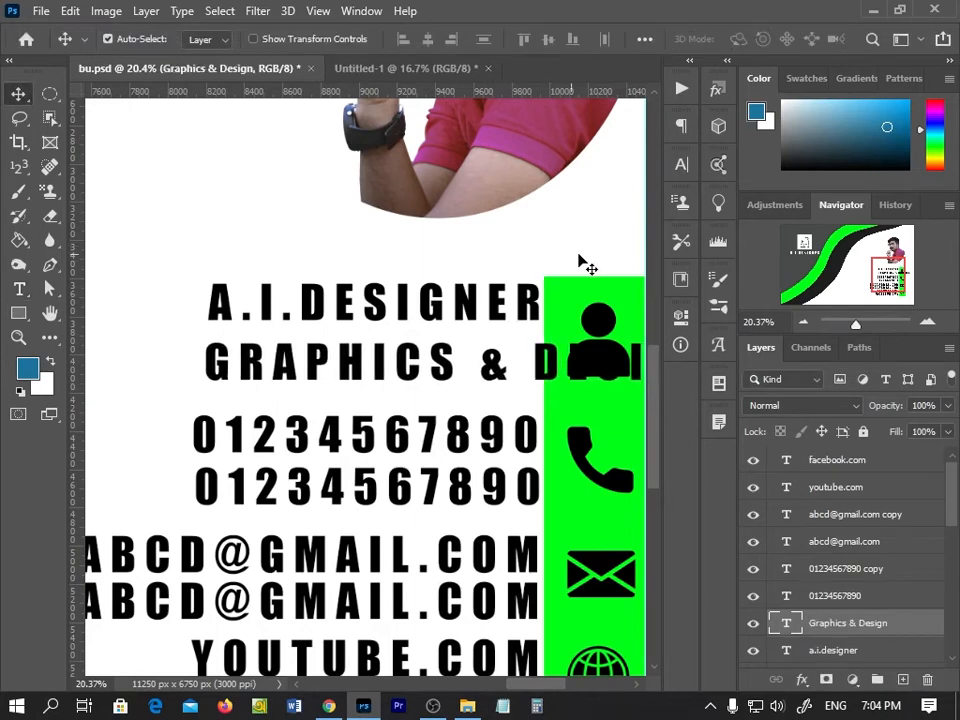
key(shift+Left)
key(shift+Left)
key(shift+Left)
key(shift+Left)
key(shift+Left)
key(shift+Left)
key(shift+Left)
key(shift+Left)
key(shift+Left)
key(shift+Left)
key(shift+Left)
key(shift+Left)
key(shift+Left)
key(shift+Left)
key(shift+Left)
key(shift+Left)
key(shift+Left)
key(shift+Left)
key(shift+Left)
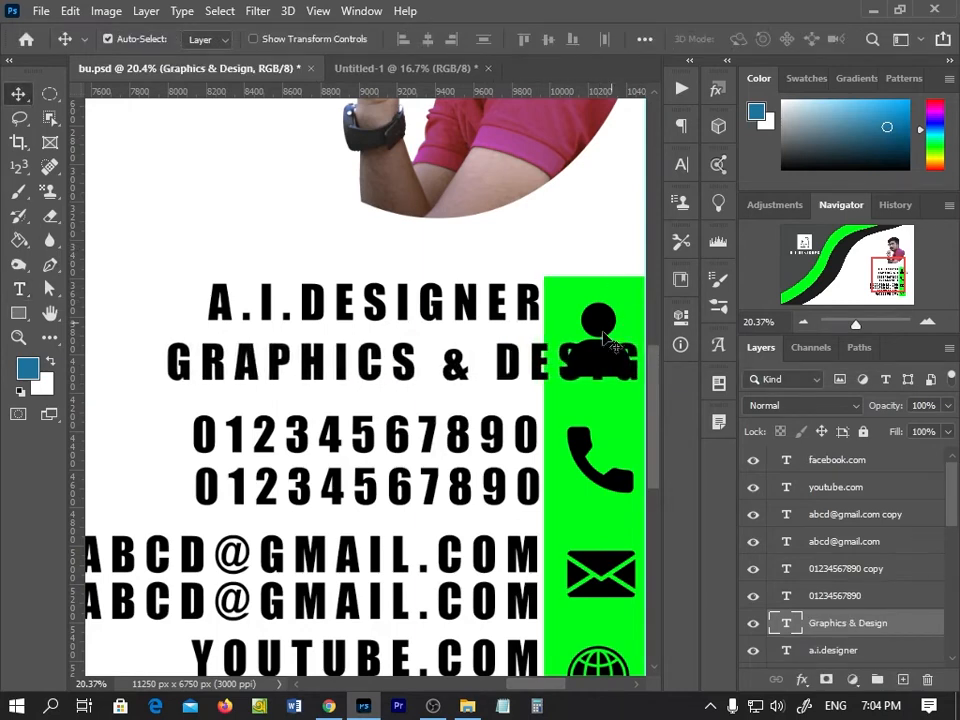
key(shift+Left)
key(shift+Left)
key(shift+Left)
key(shift+Left)
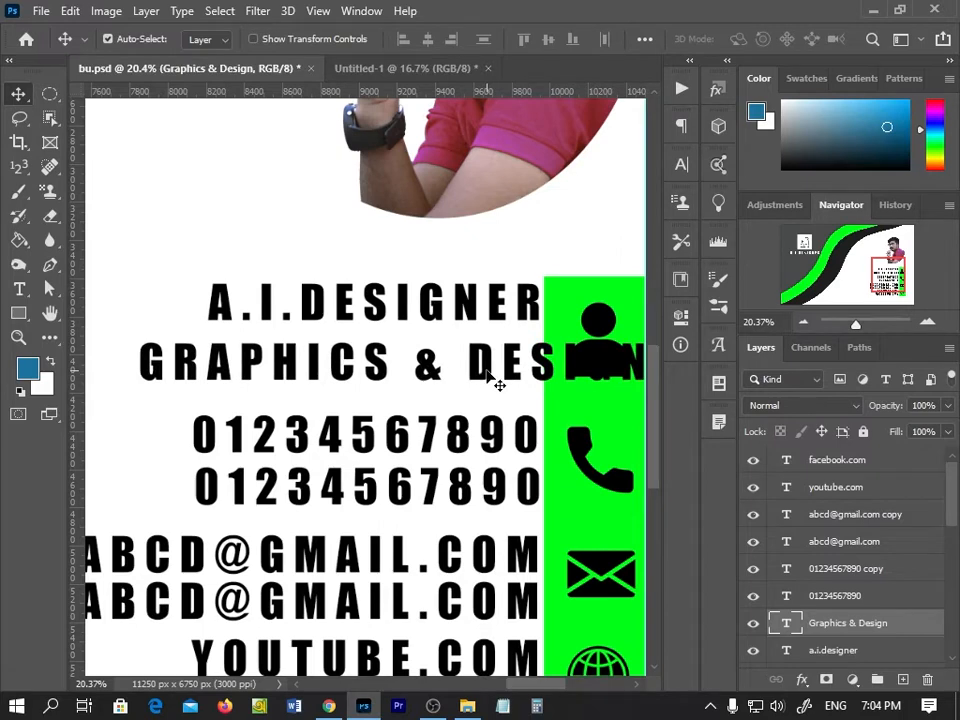
drag(490, 377, 387, 370)
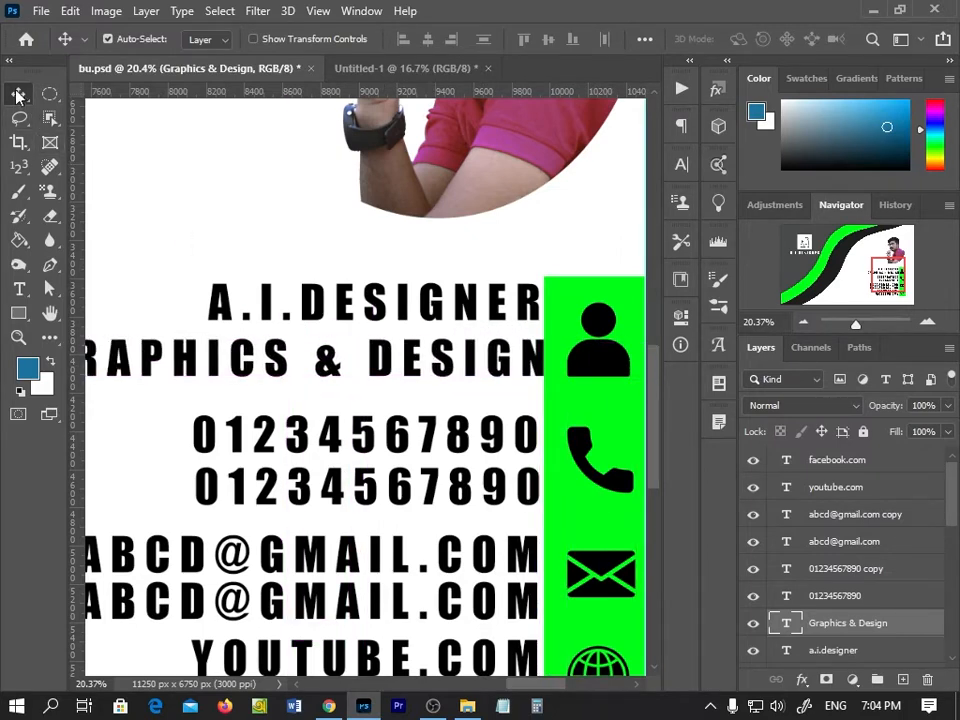
Fine-tune GRAPHICS & DESIGN so it ends flush at the green strip, aligned with the contact lines.
scroll(245, 405, down, 6)
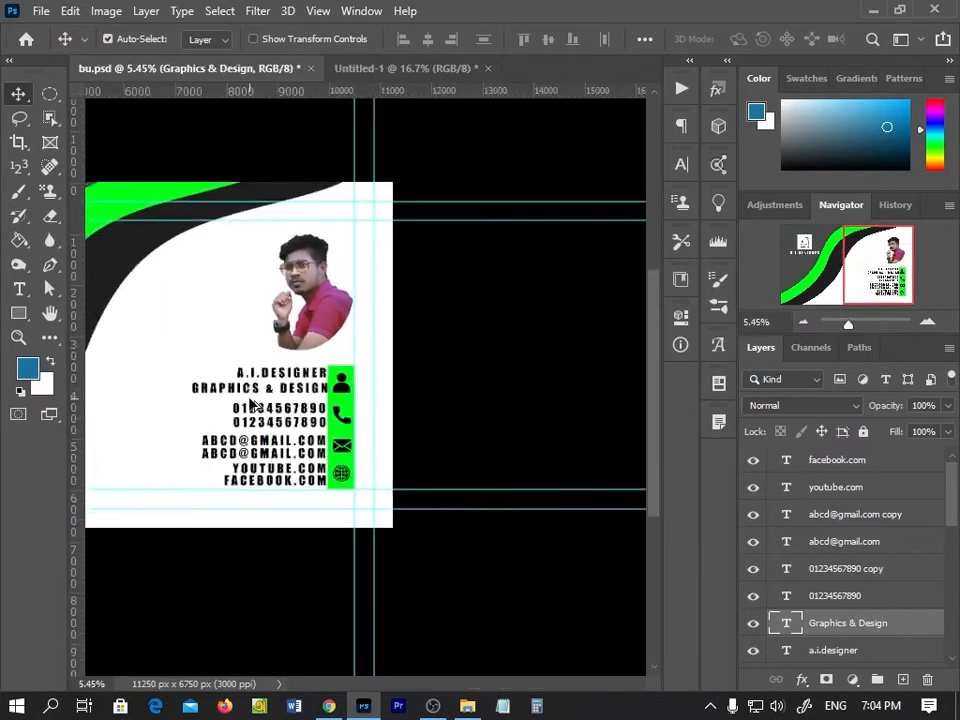
scroll(415, 423, up, 2)
scroll(415, 423, up, 4)
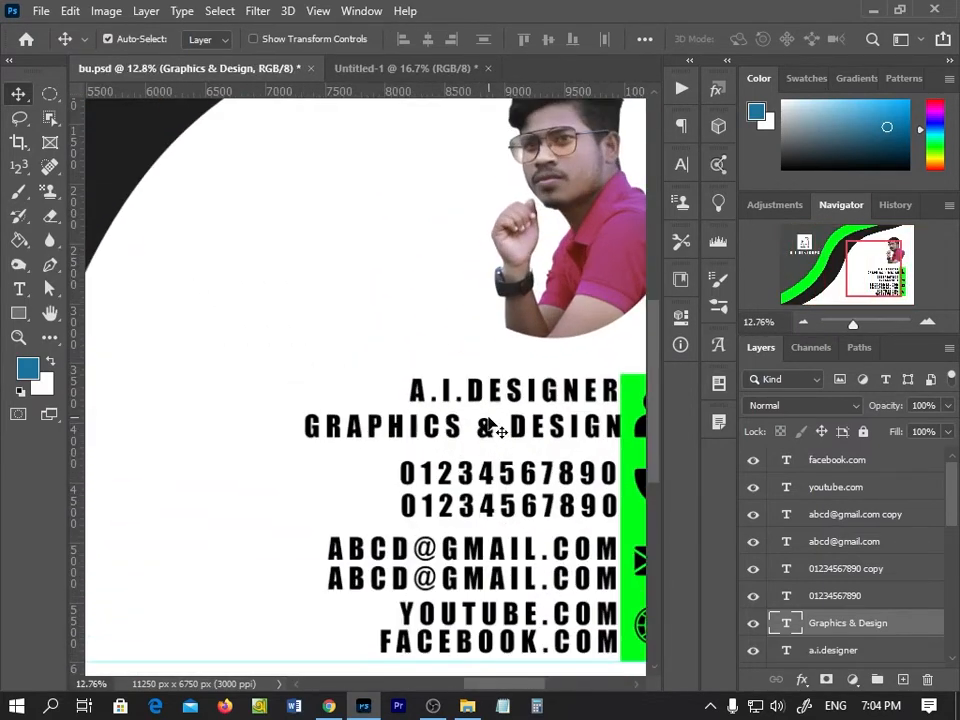
key(shift+Left)
key(shift+Left)
key(shift+Left)
key(shift+Left)
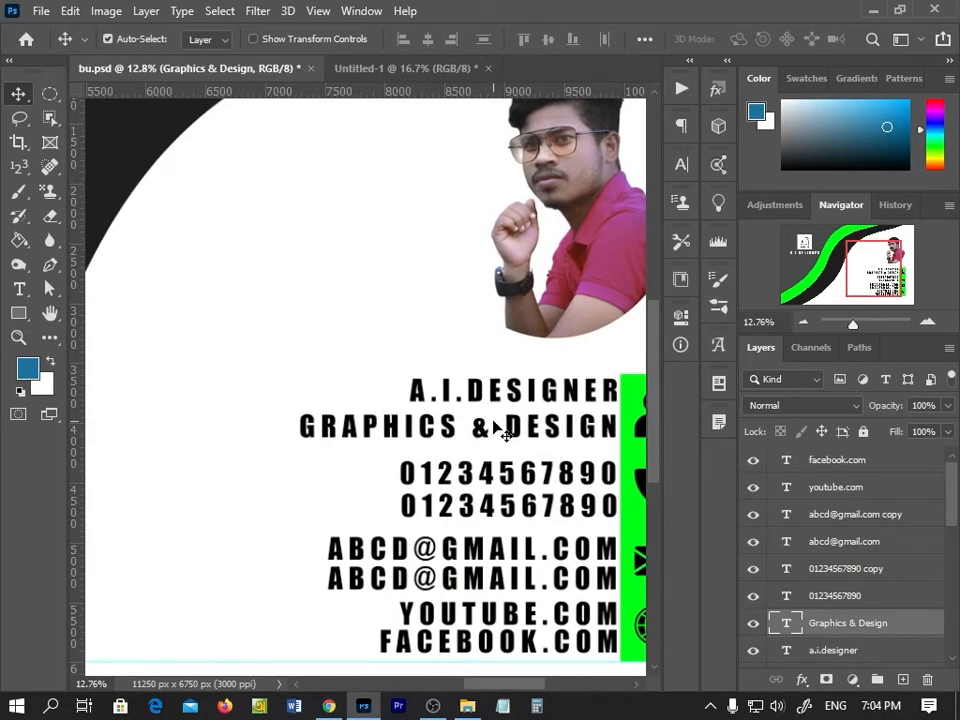
key(shift+Right)
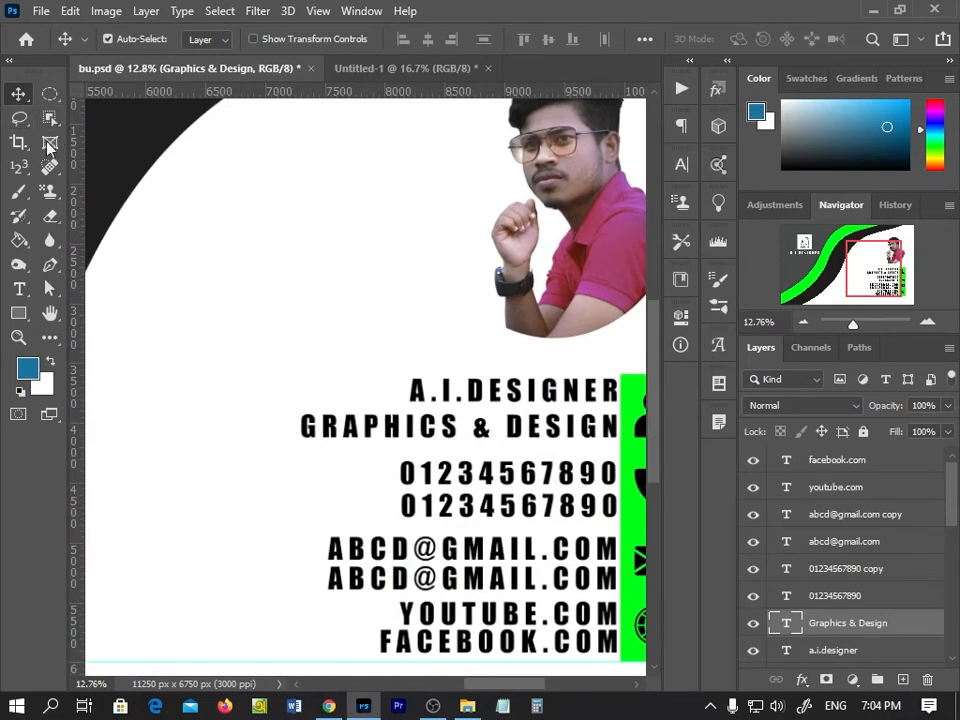
scroll(335, 490, down, 5)
scroll(332, 488, up, 1)
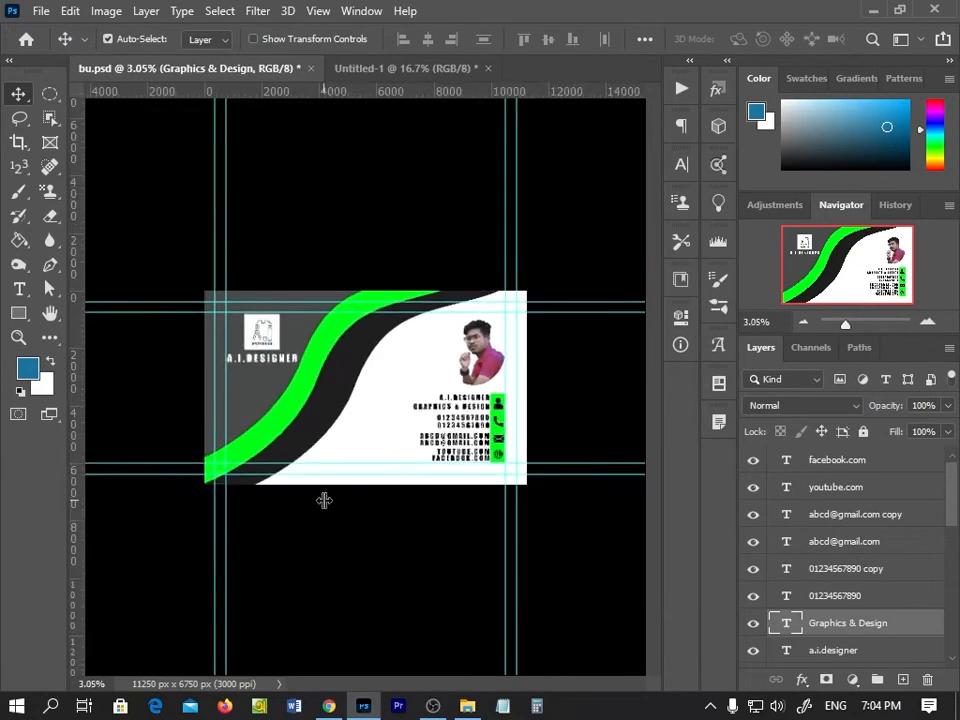
scroll(324, 500, down, 2)
scroll(324, 500, up, 1)
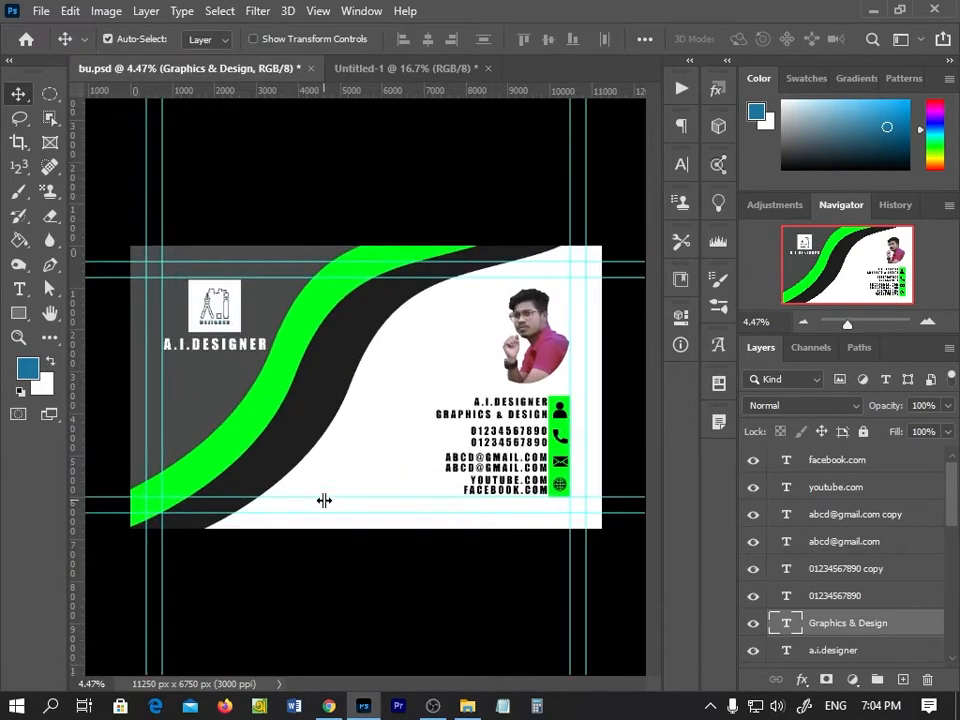
scroll(324, 500, up, 1)
scroll(324, 500, down, 3)
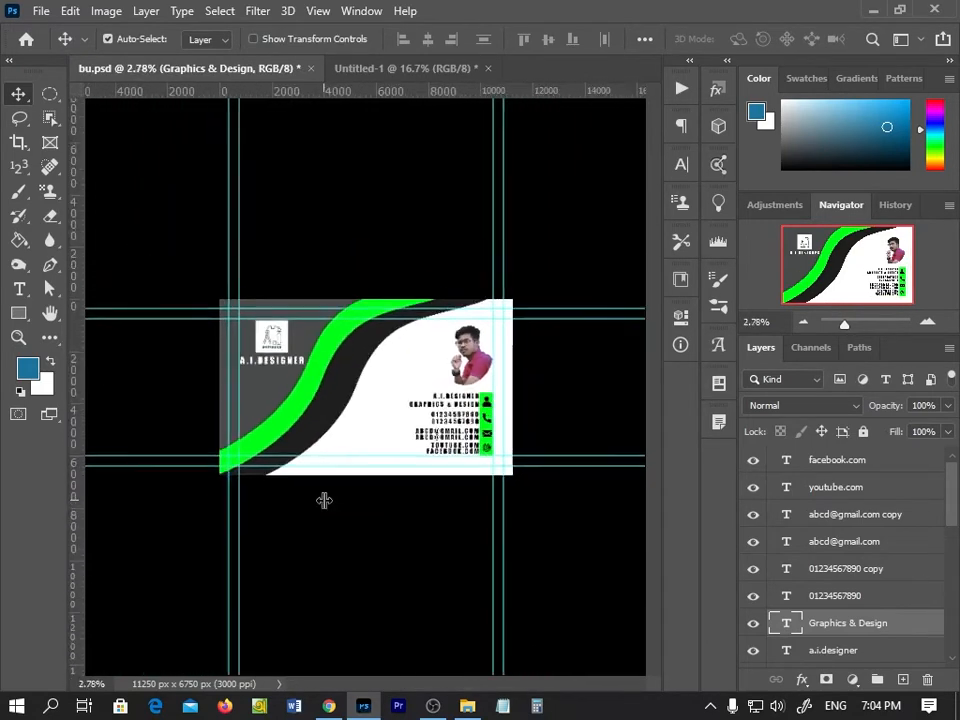
scroll(324, 500, up, 3)
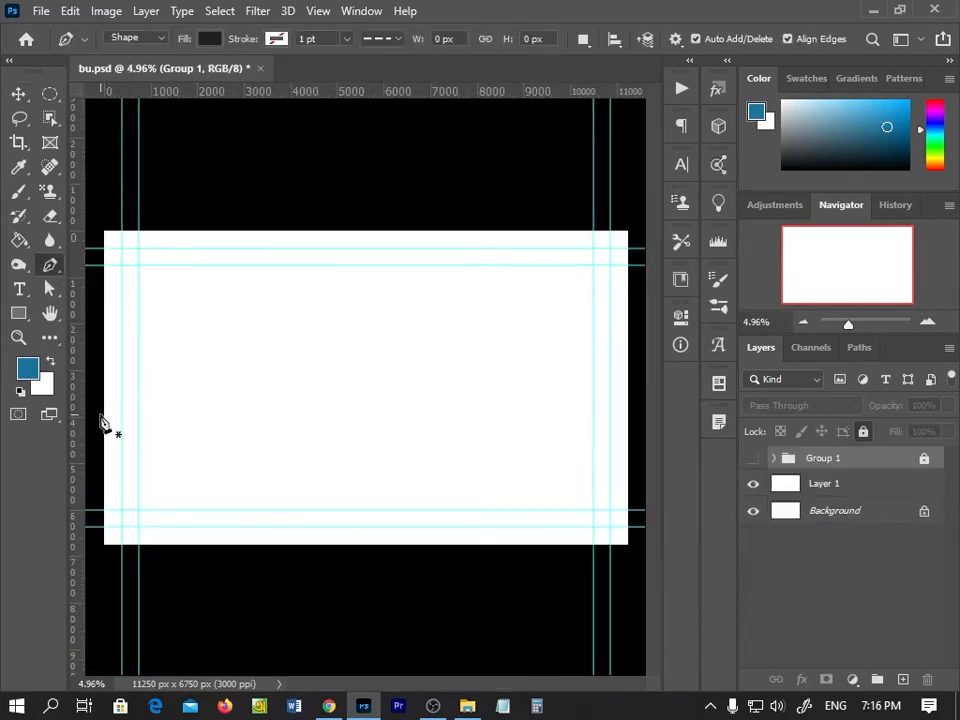
Draw a closed quarter-circle shape with the Pen tool in the card's lower-left corner.
click(100, 415)
drag(259, 557, 314, 700)
click(174, 595)
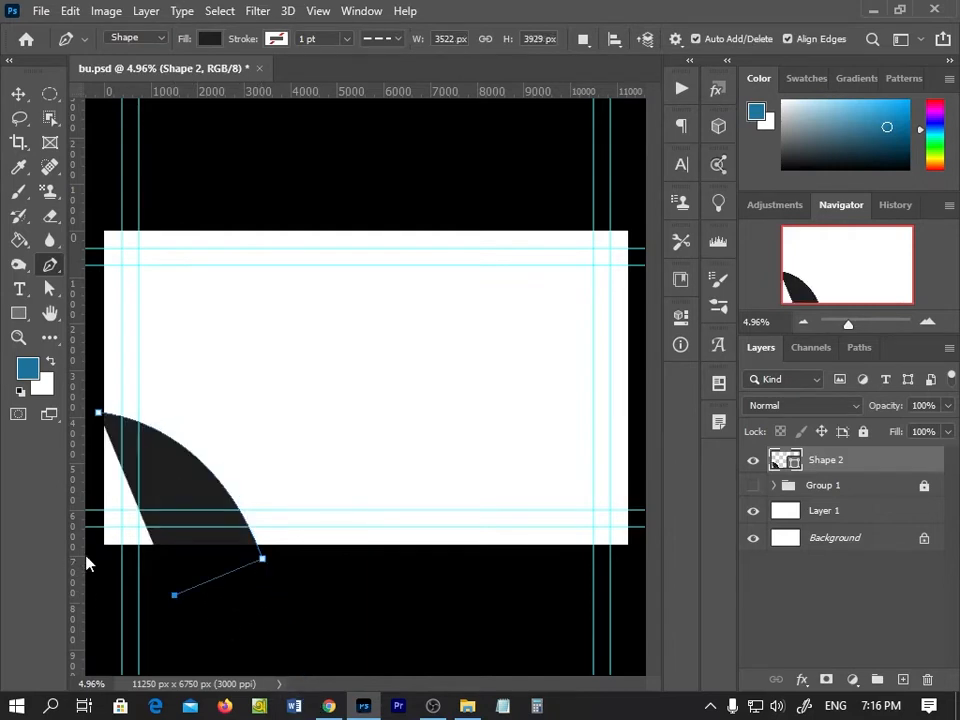
click(96, 583)
click(98, 413)
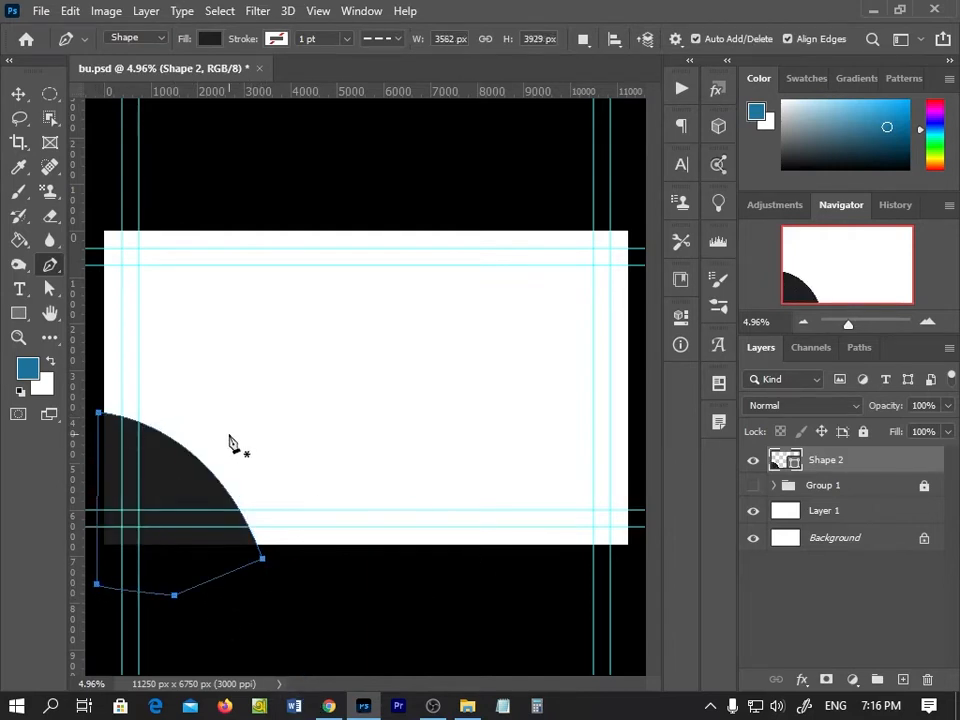
Reselect the Shape 2 layer and Alt-drag to duplicate the quarter-circle.
click(863, 487)
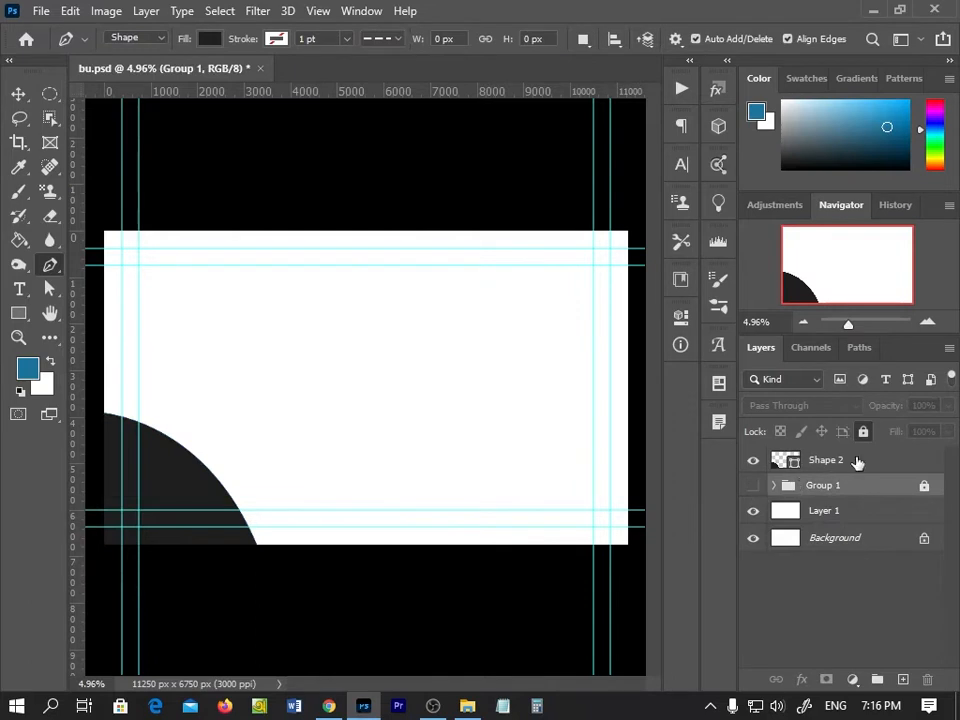
click(857, 461)
click(19, 95)
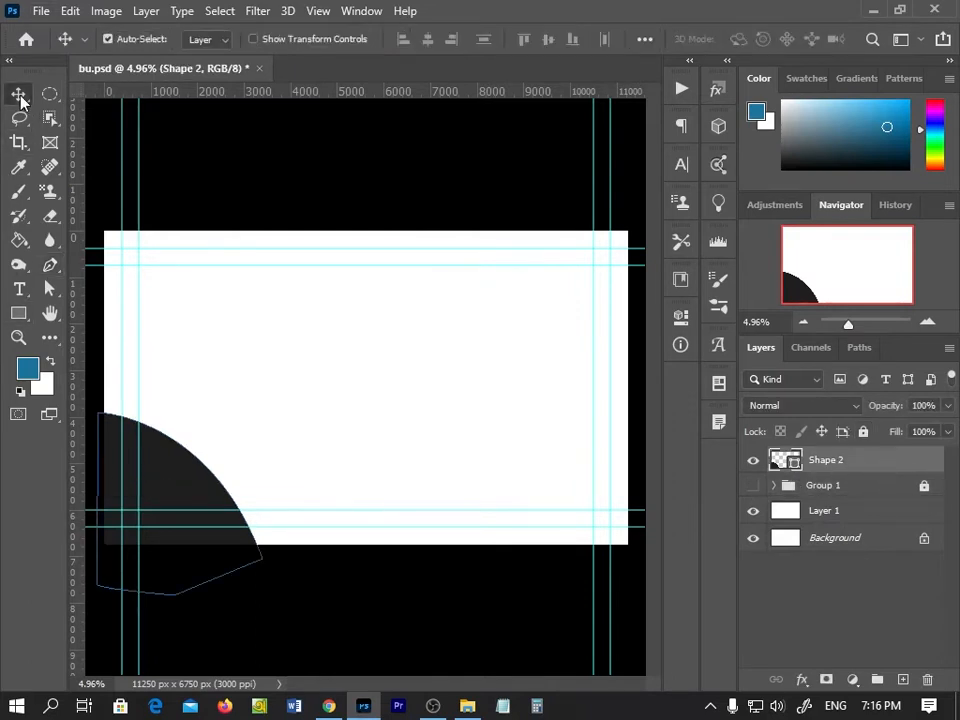
drag(172, 492, 161, 510)
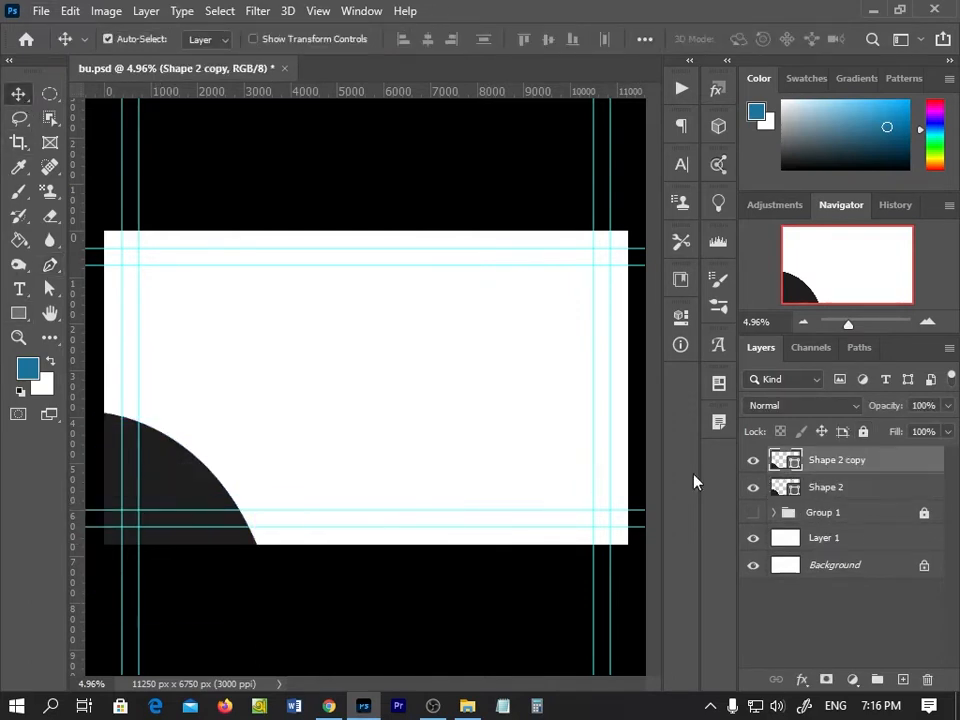
double_click(887, 461)
Give the Shape 2 copy a bright green Color Overlay.
click(208, 493)
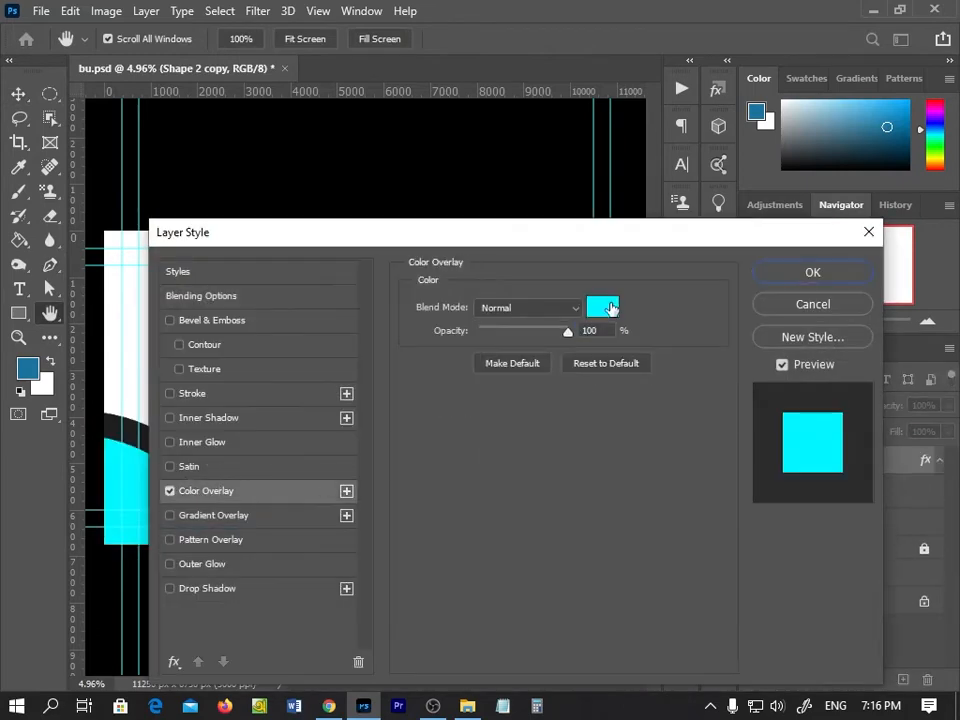
click(609, 307)
click(337, 524)
click(503, 362)
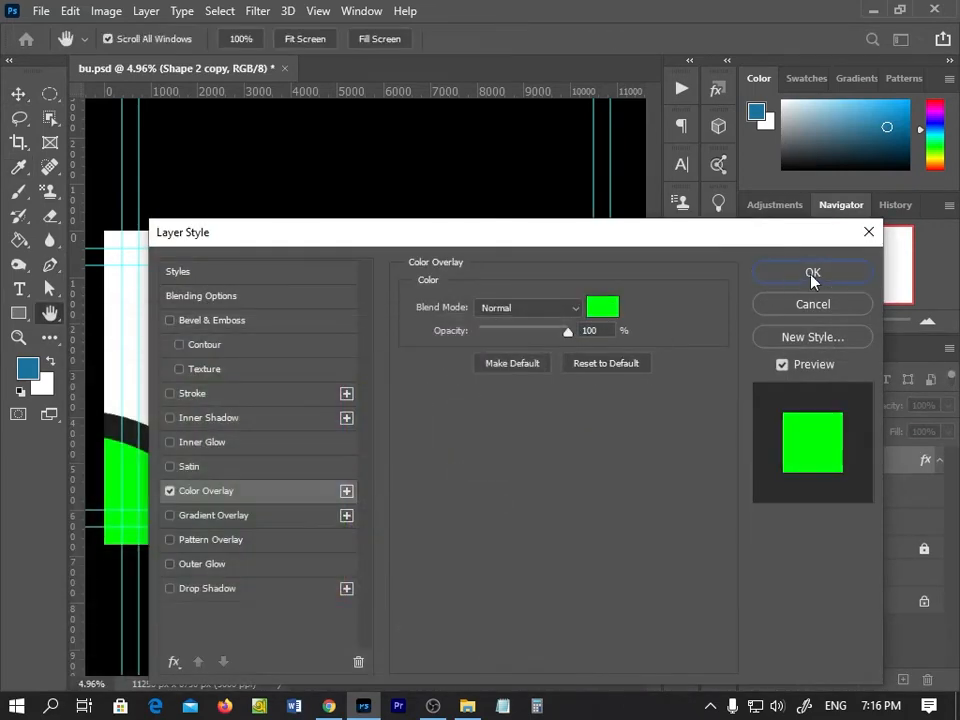
click(816, 278)
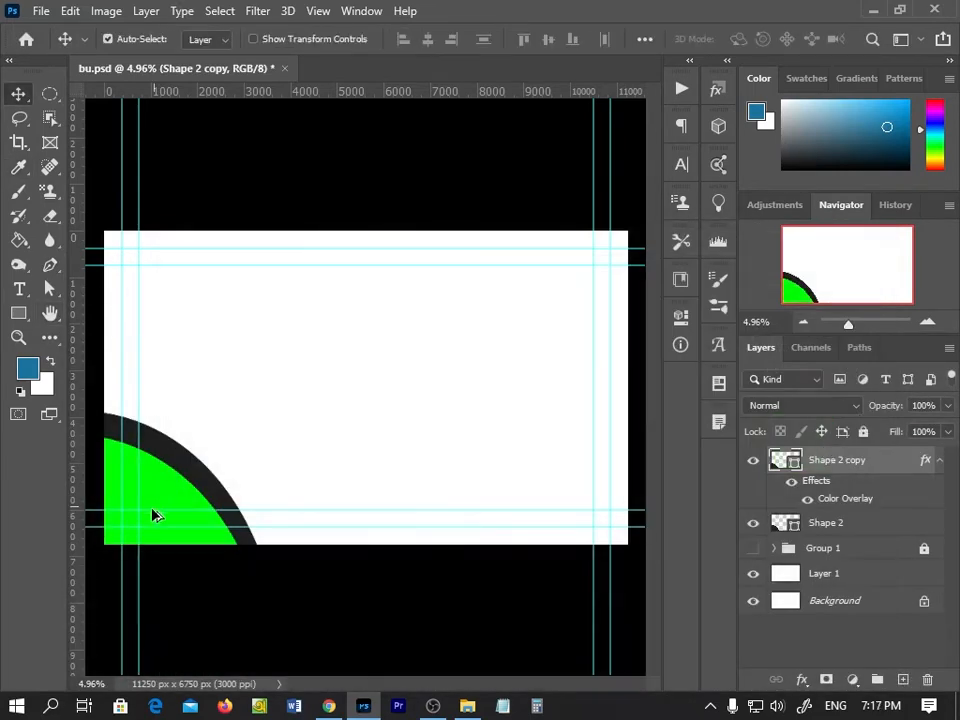
Duplicate the green corner shape with Ctrl+J and set its Color Overlay to dark grey #464646.
key(ctrl+j)
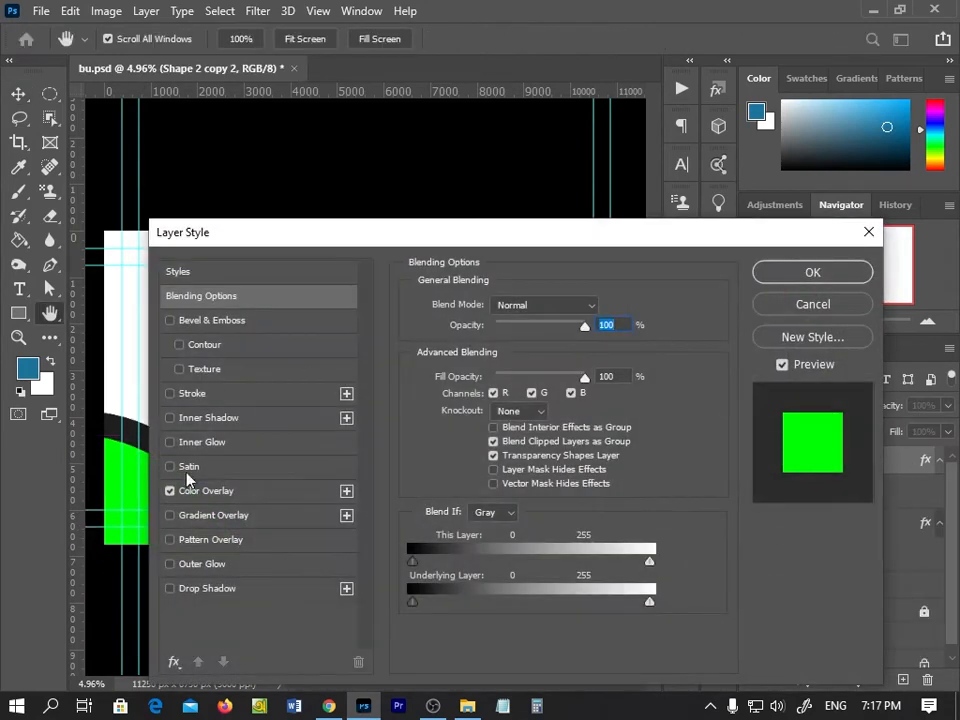
click(200, 491)
click(602, 306)
click(86, 535)
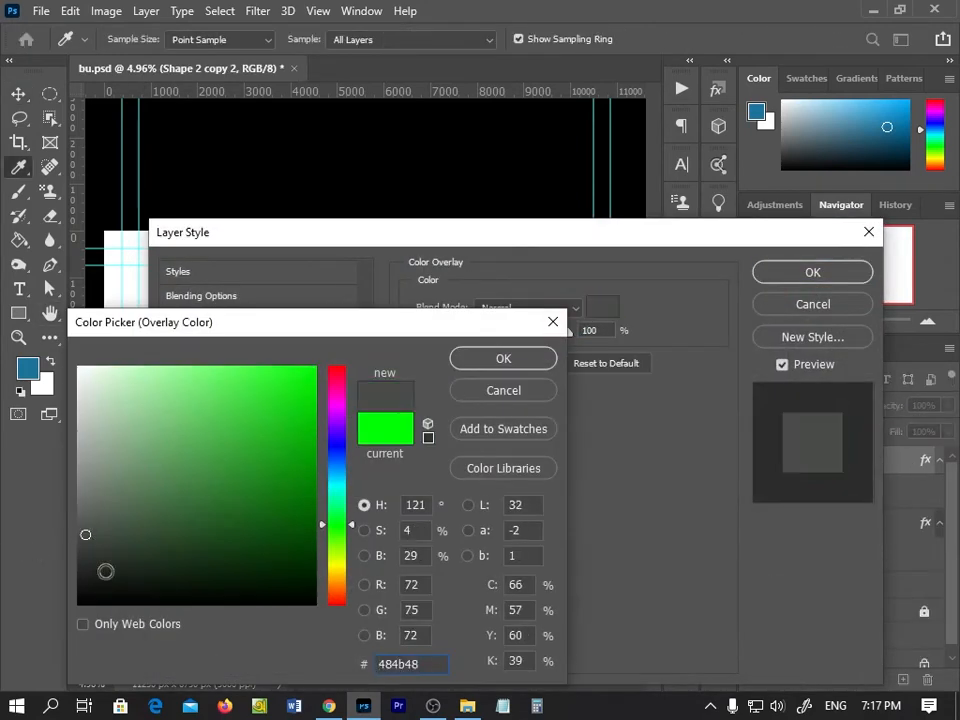
click(97, 477)
mouse_move(120, 517)
mouse_down()
mouse_move(90, 555)
mouse_move(91, 494)
mouse_move(79, 540)
mouse_up()
click(324, 597)
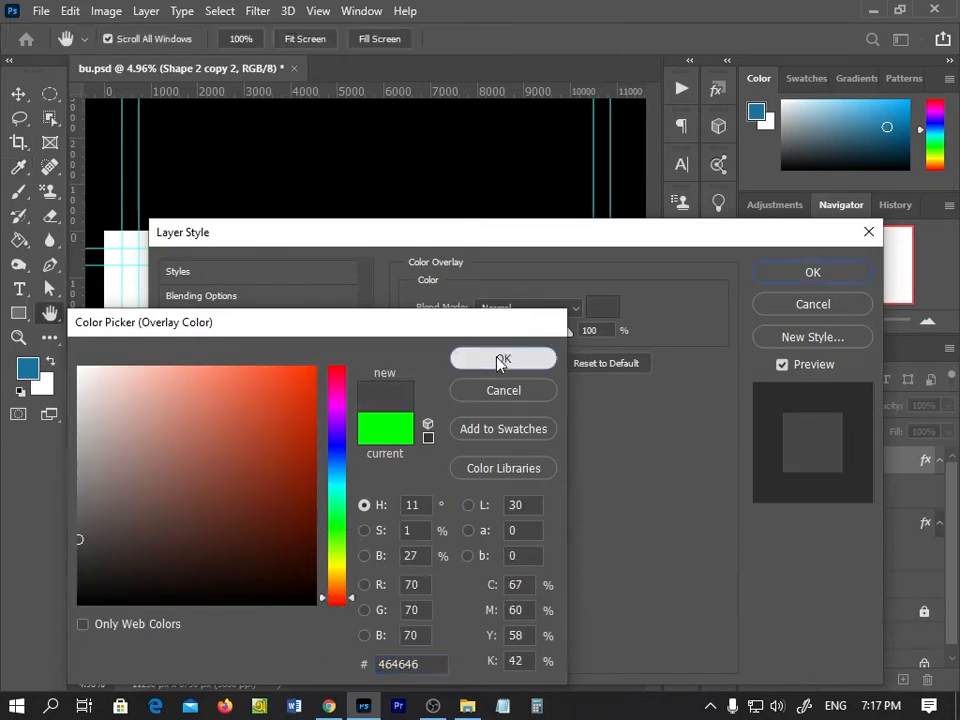
click(500, 363)
click(836, 272)
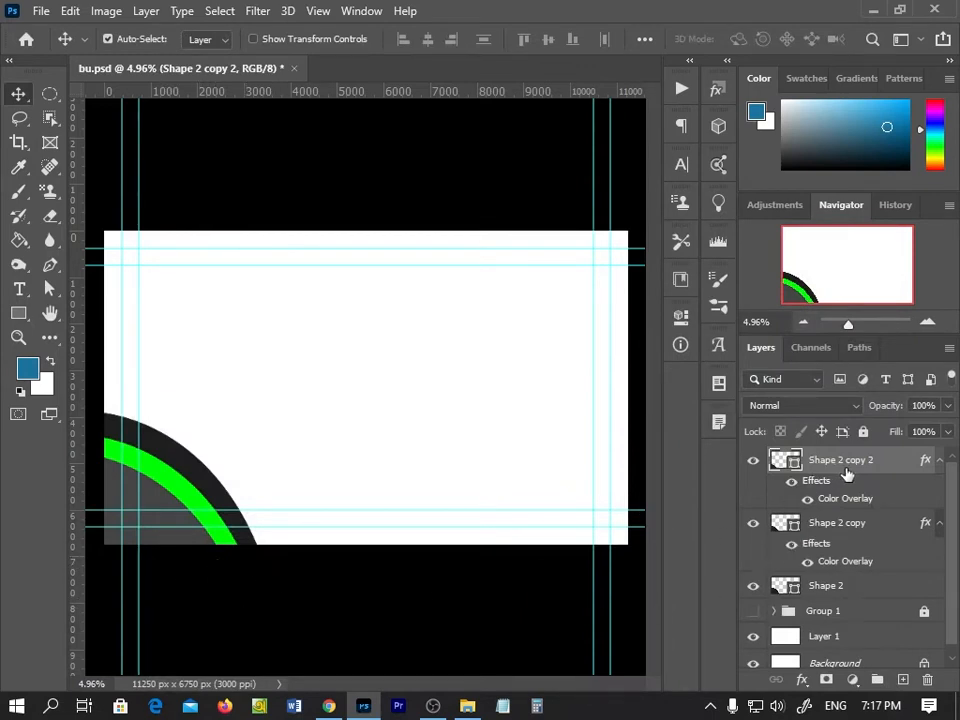
Duplicate the three arc shapes higher on the card and rotate the copy 90° clockwise.
shift+click(862, 528)
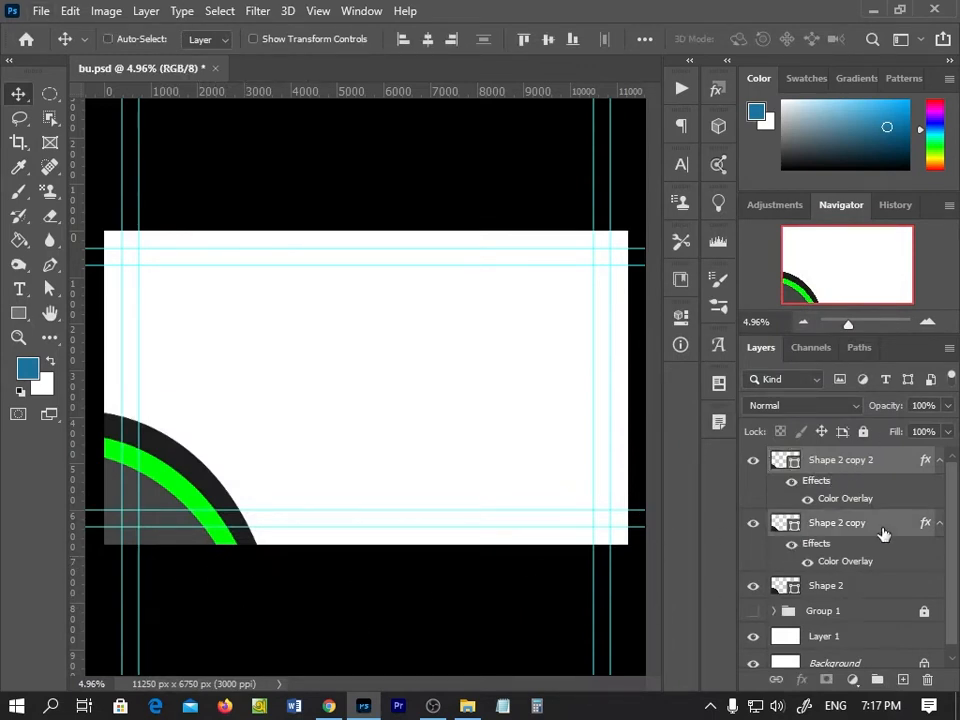
shift+click(806, 582)
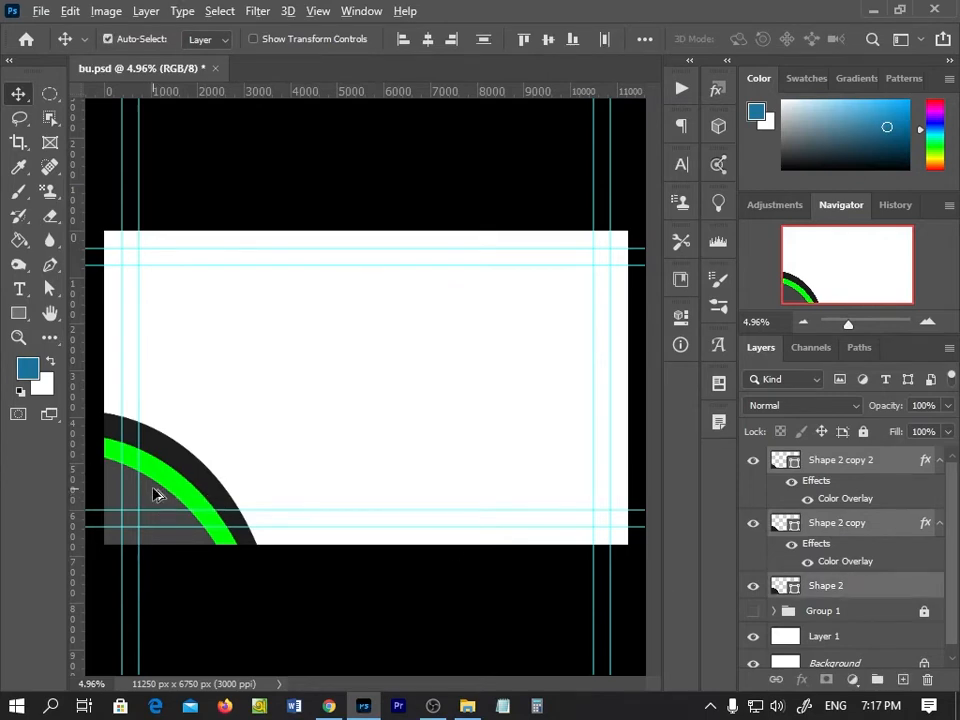
drag(159, 495, 203, 300)
key(ctrl+t)
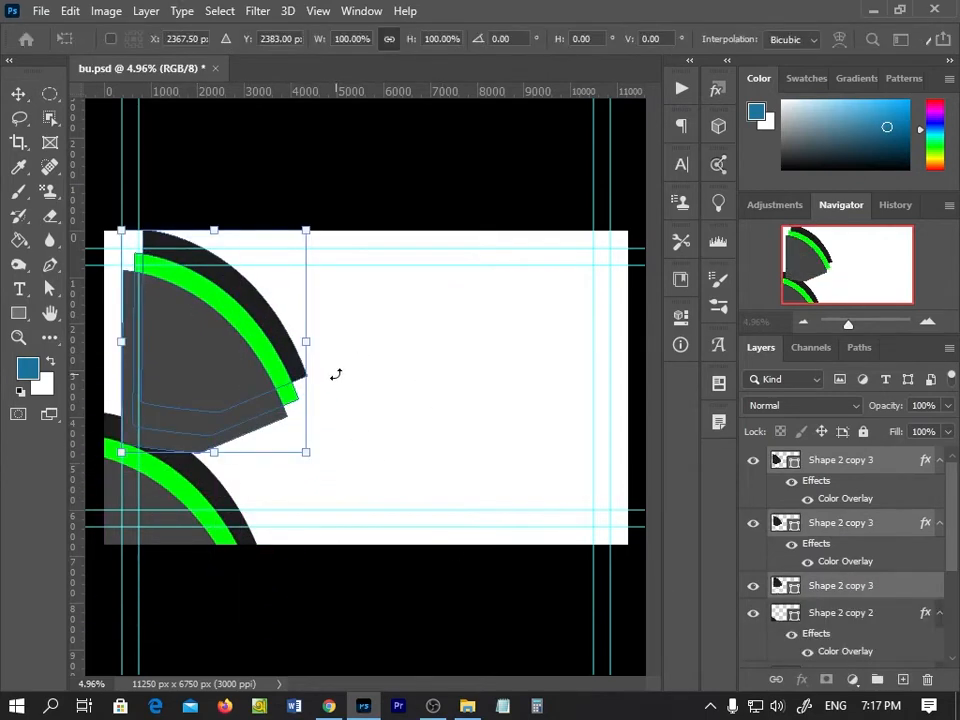
right_click(338, 372)
click(415, 343)
right_click(412, 372)
click(476, 345)
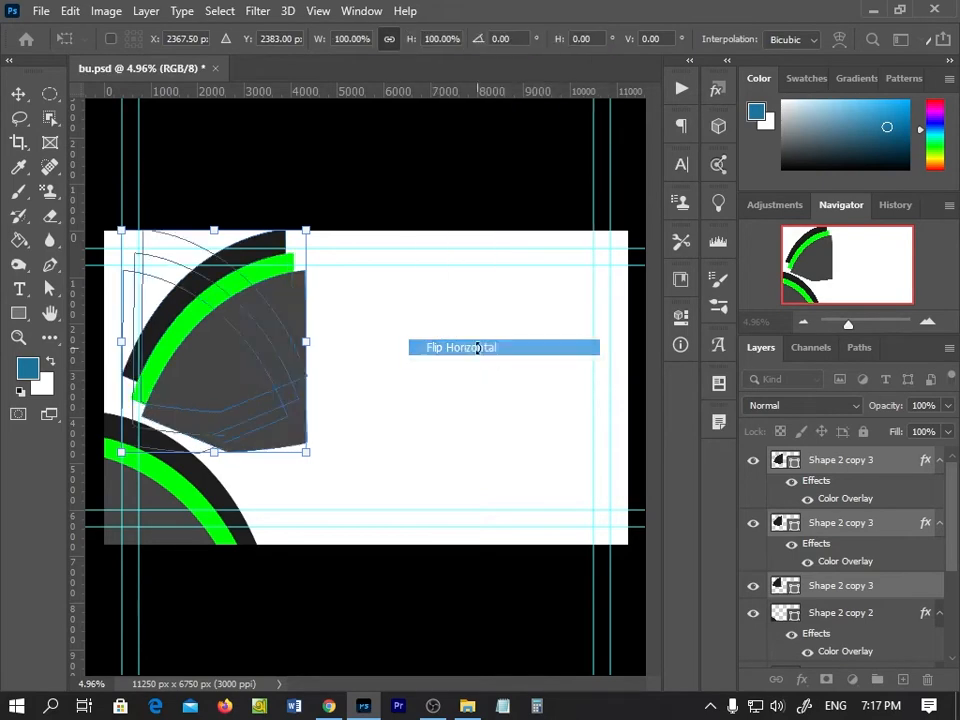
right_click(420, 374)
click(465, 306)
click(18, 93)
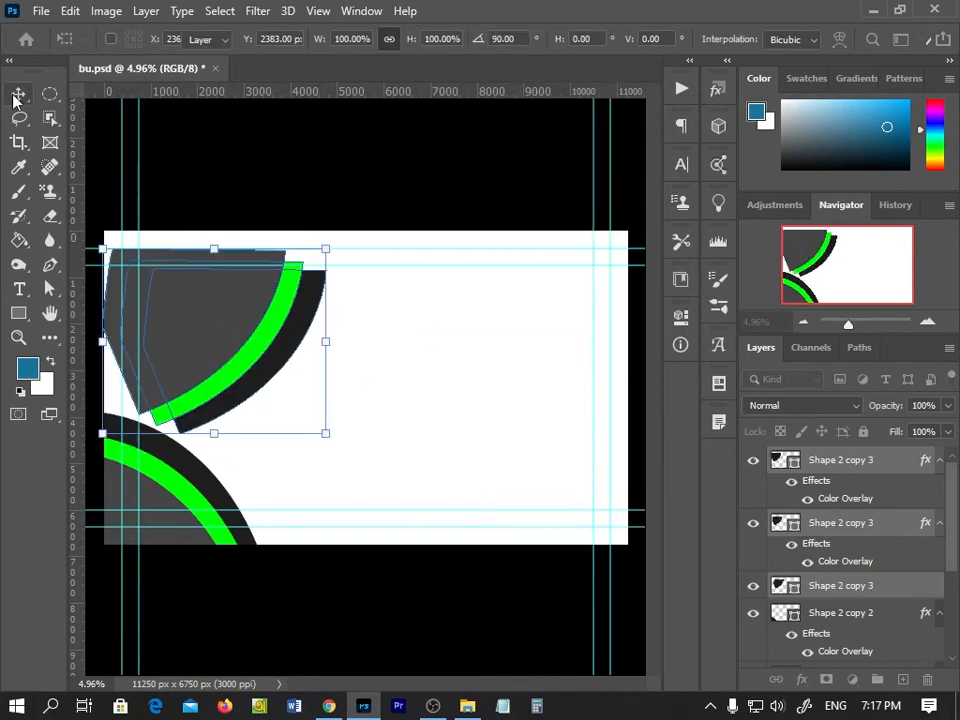
Enlarge the arc copy to about 157%, tilt it about 32°, and fit it along the top-left edge.
key(ctrl+t)
drag(315, 251, 512, 186)
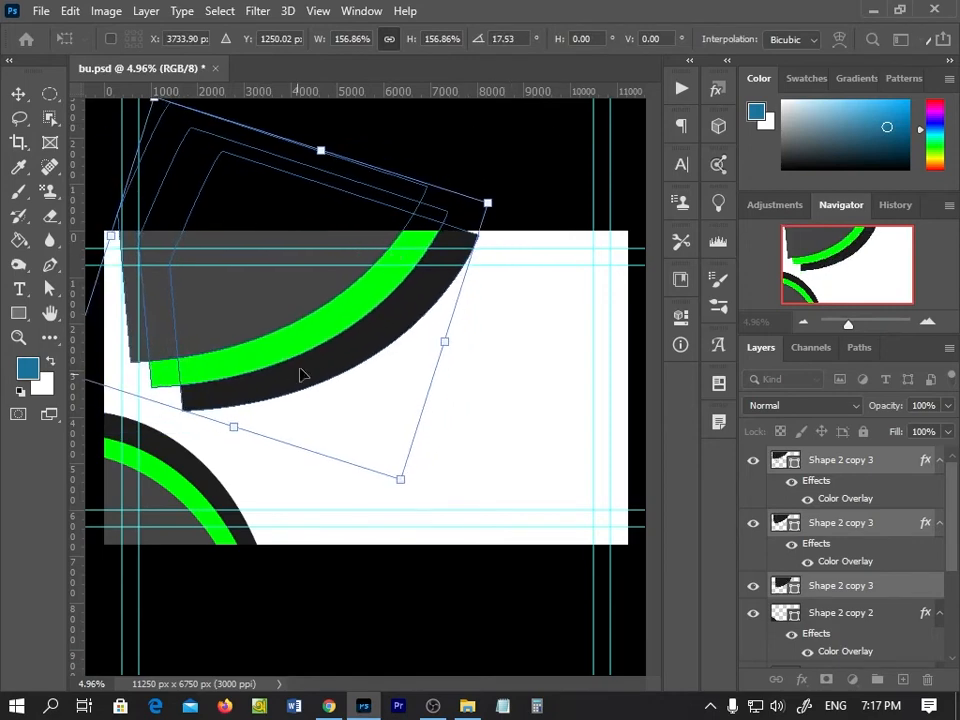
drag(304, 377, 247, 289)
drag(414, 135, 421, 198)
drag(216, 328, 261, 311)
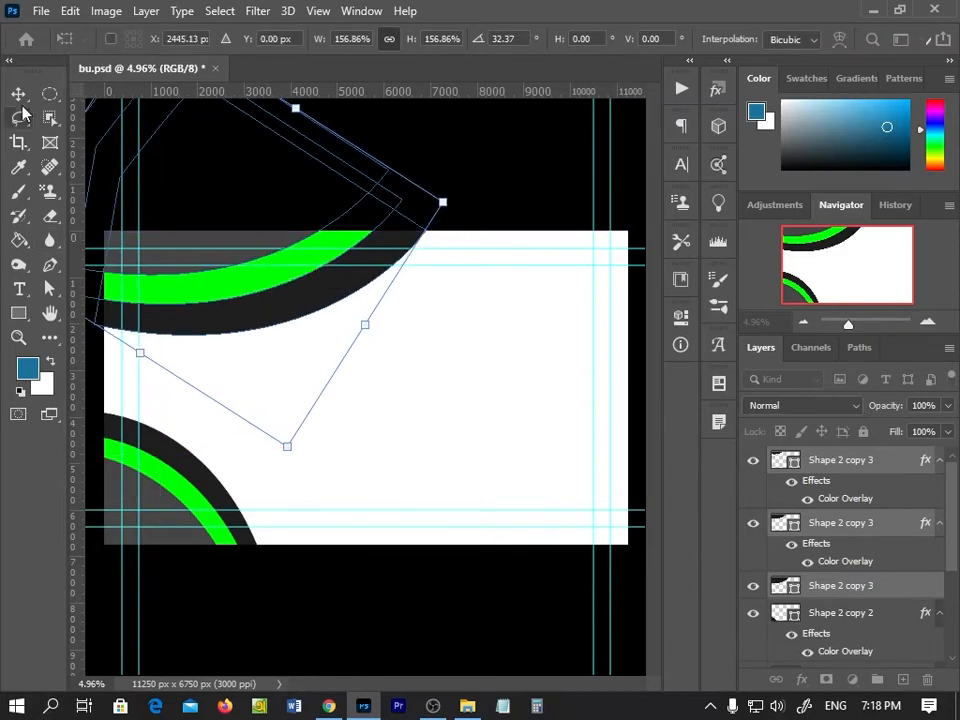
key(Return)
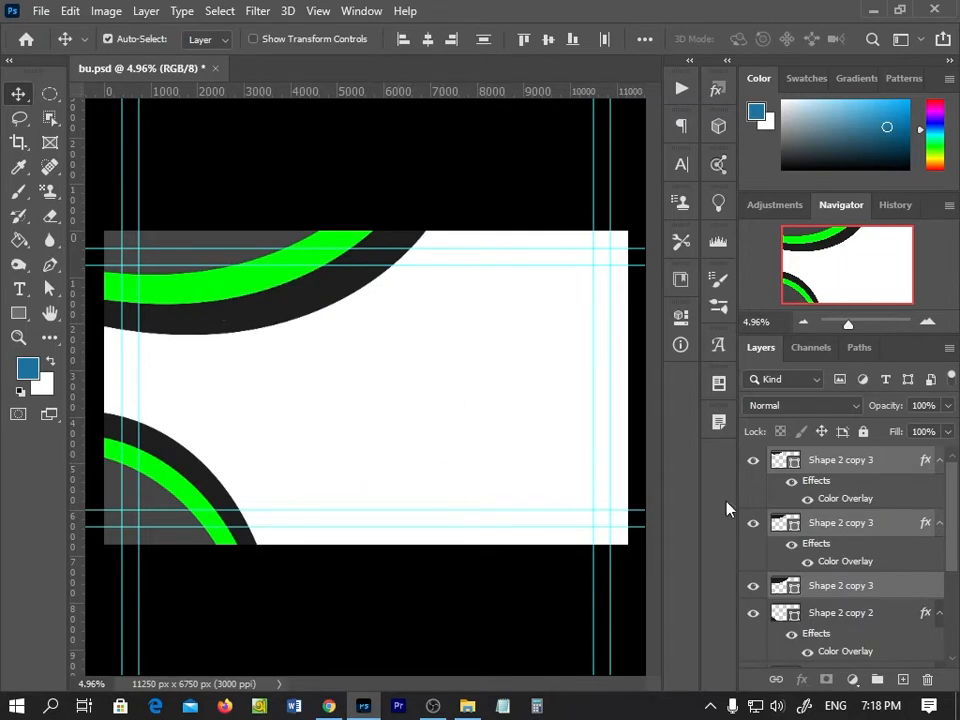
click(885, 462)
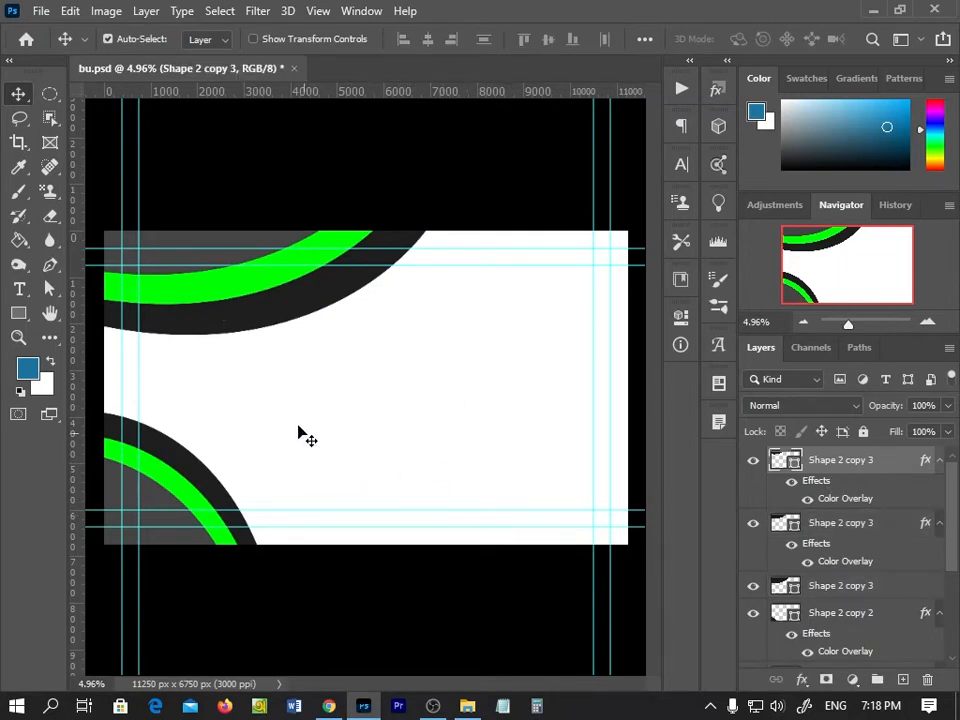
key(alt+Tab)
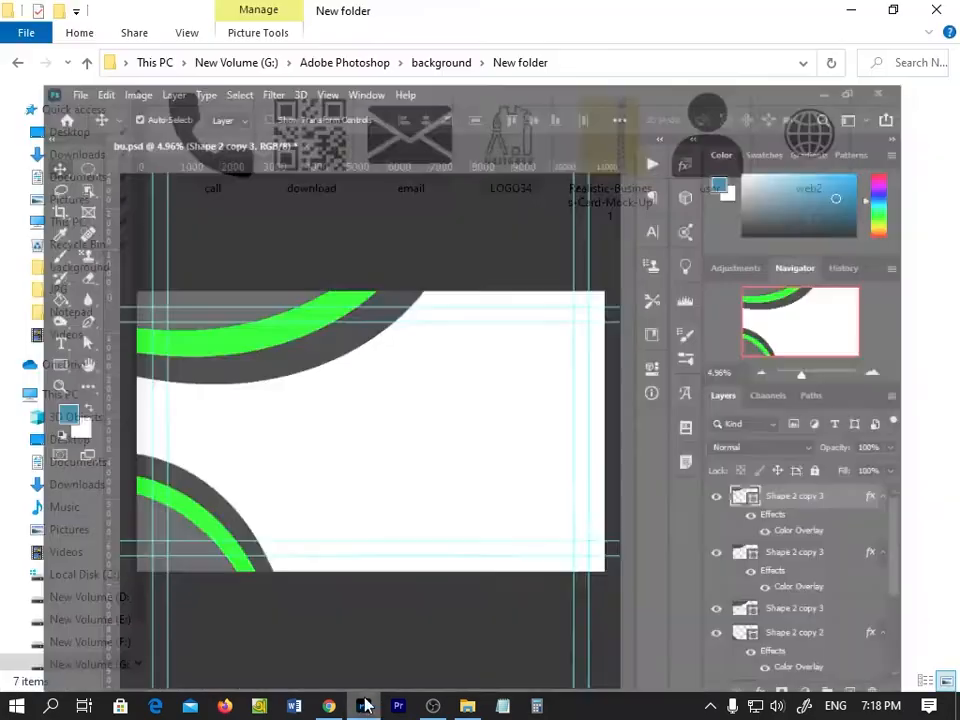
Drag the download QR code image onto the card and shrink it.
click(310, 160)
drag(310, 150, 450, 410)
drag(527, 224, 371, 398)
key(Return)
drag(306, 454, 320, 404)
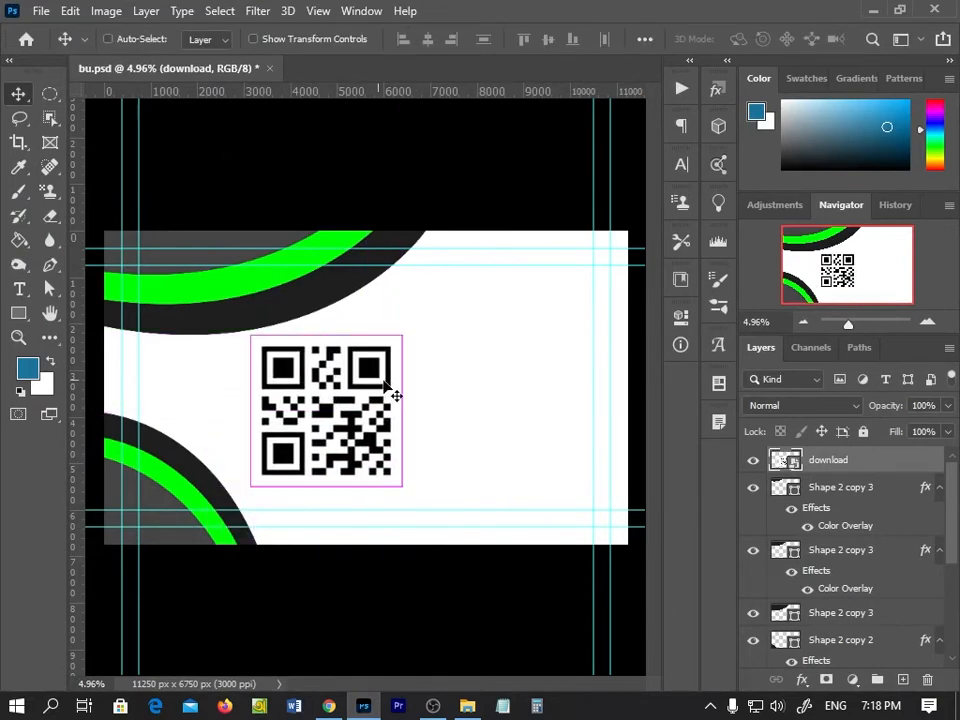
Scale the QR code to about 23% and position it in the lower-right white area.
key(ctrl+t)
drag(391, 347, 366, 371)
drag(312, 430, 527, 451)
key(Return)
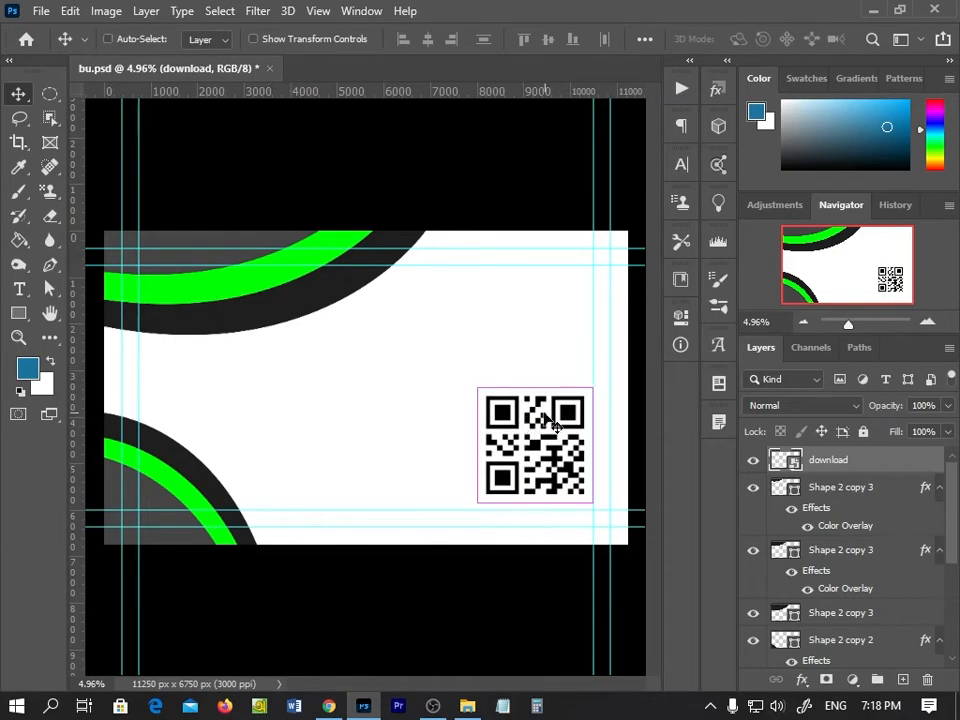
key(ctrl+t)
mouse_move(585, 396)
mouse_down()
mouse_move(591, 381)
mouse_move(577, 403)
mouse_up()
drag(528, 455, 545, 456)
key(Return)
click(467, 706)
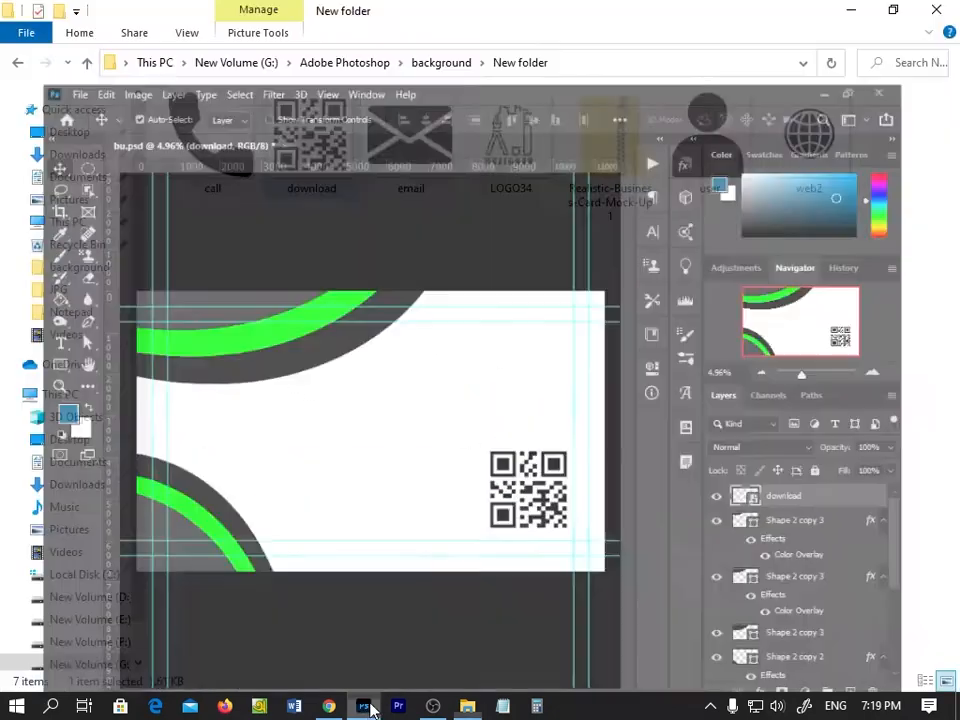
Place the LOGO34 image, shrink it to about 10%, and move its layer lower in the stack.
drag(507, 150, 412, 354)
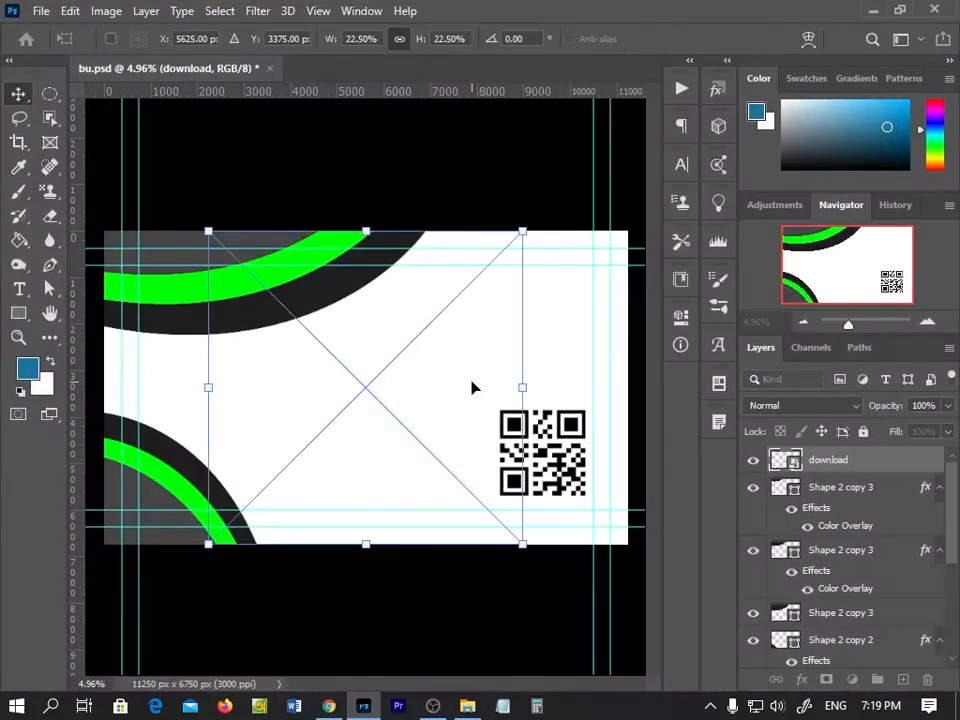
drag(523, 230, 396, 357)
drag(329, 432, 431, 385)
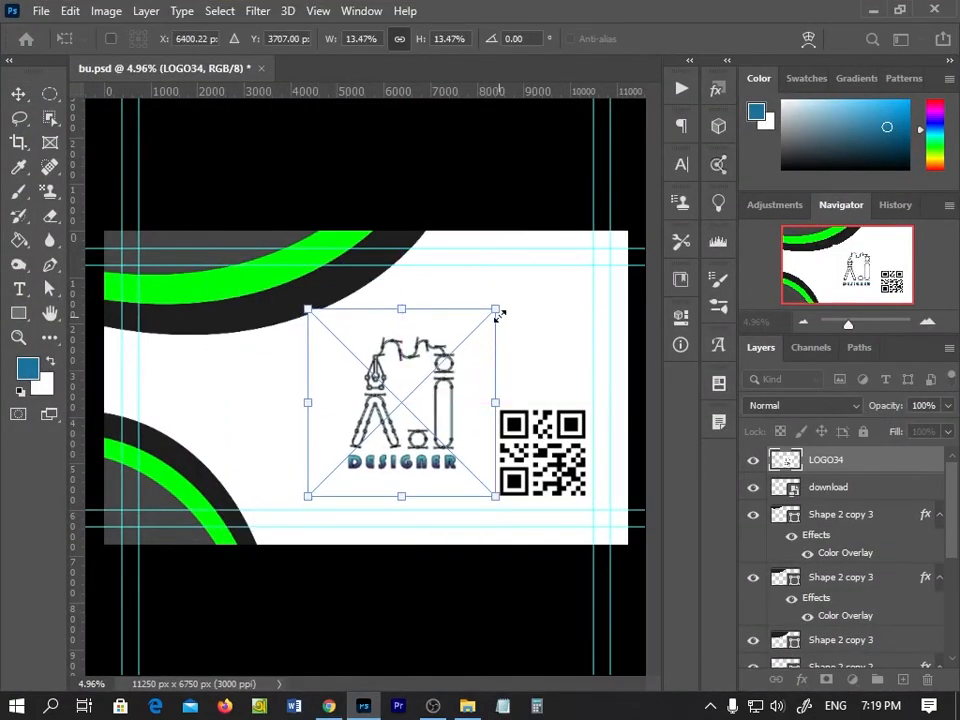
drag(499, 306, 461, 349)
drag(394, 435, 418, 370)
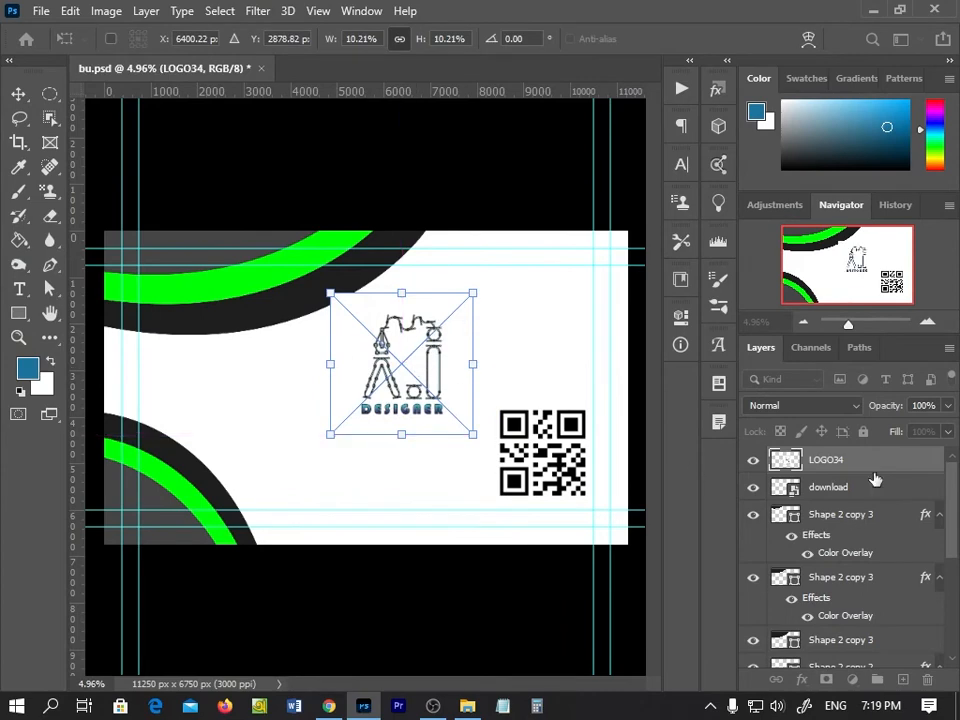
drag(860, 460, 890, 605)
scroll(890, 605, down, 2)
drag(419, 393, 405, 370)
Shrink the QR code toward the bottom-right.
click(550, 463)
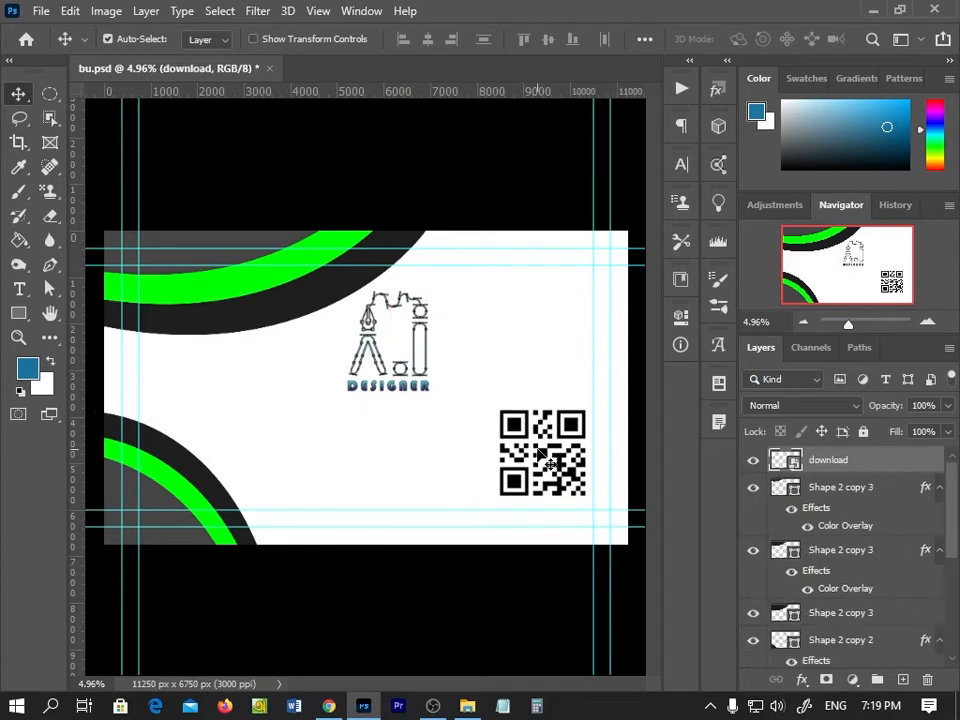
key(ctrl+t)
drag(489, 396, 531, 442)
key(Return)
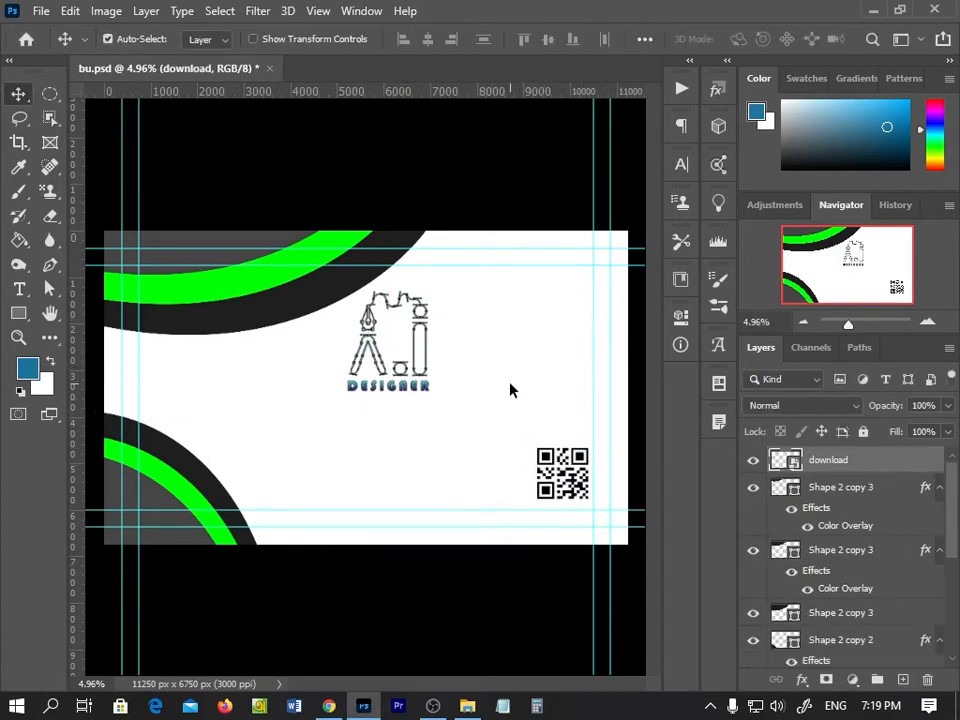
Move the designer logo and scale it down to about 7%.
drag(380, 370, 219, 403)
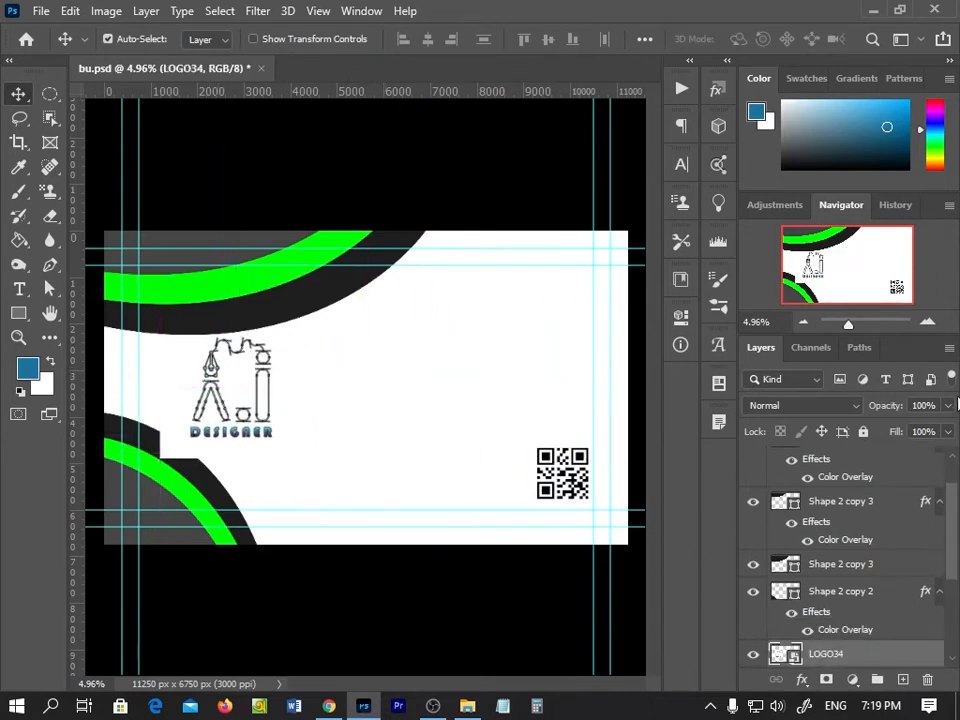
scroll(892, 640, down, 3)
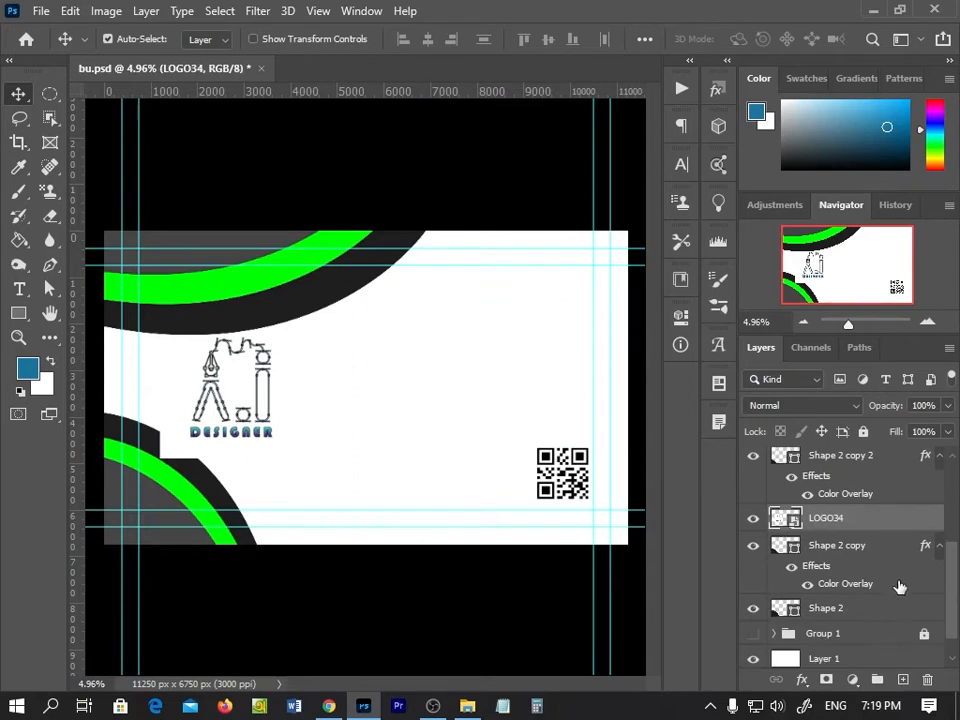
drag(900, 518, 903, 614)
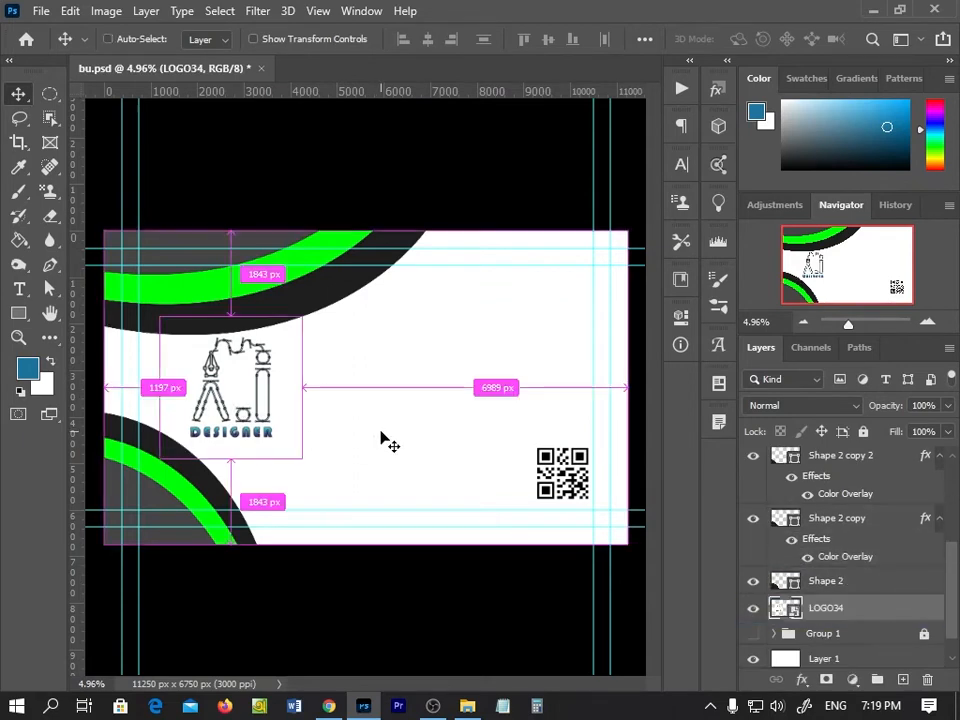
key(ctrl+t)
drag(296, 318, 590, 394)
click(18, 93)
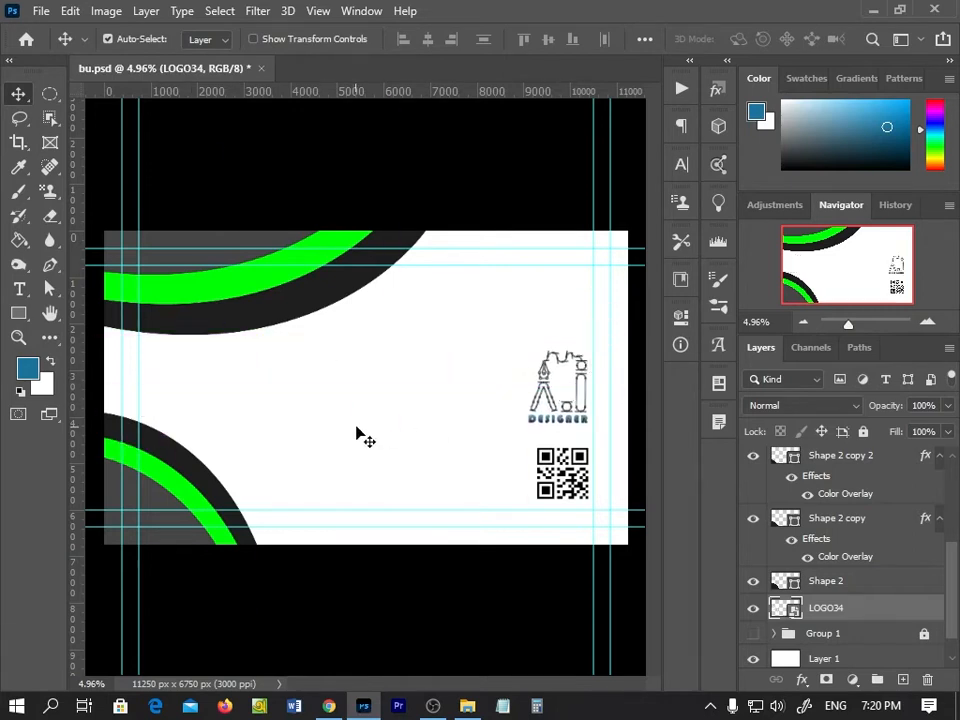
Position the QR code below the logo at the card's lower right.
drag(558, 490, 136, 390)
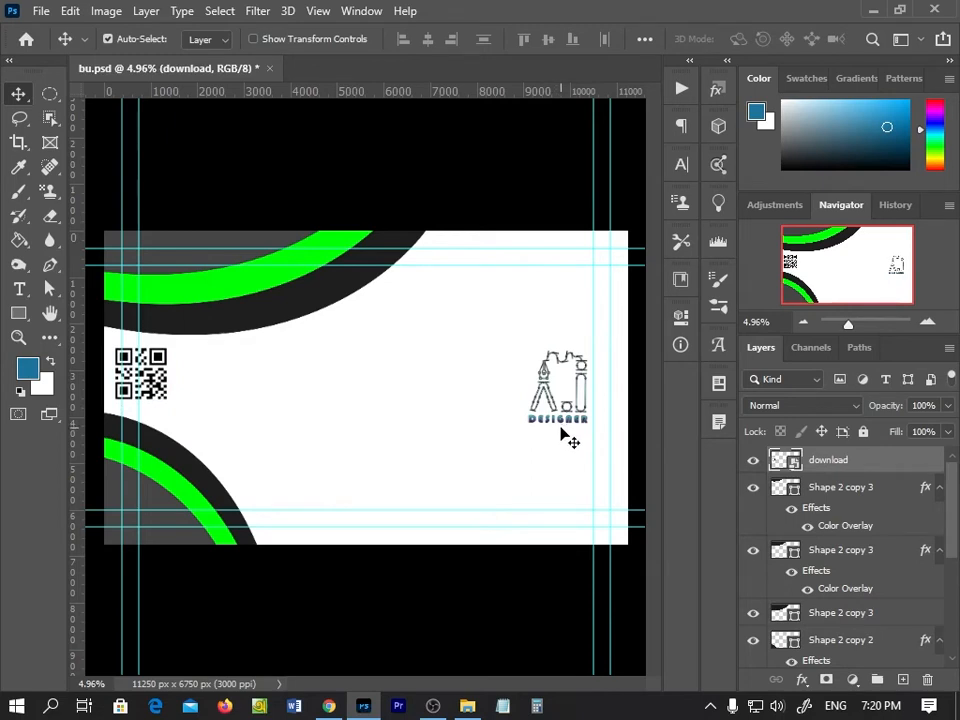
drag(155, 392, 562, 486)
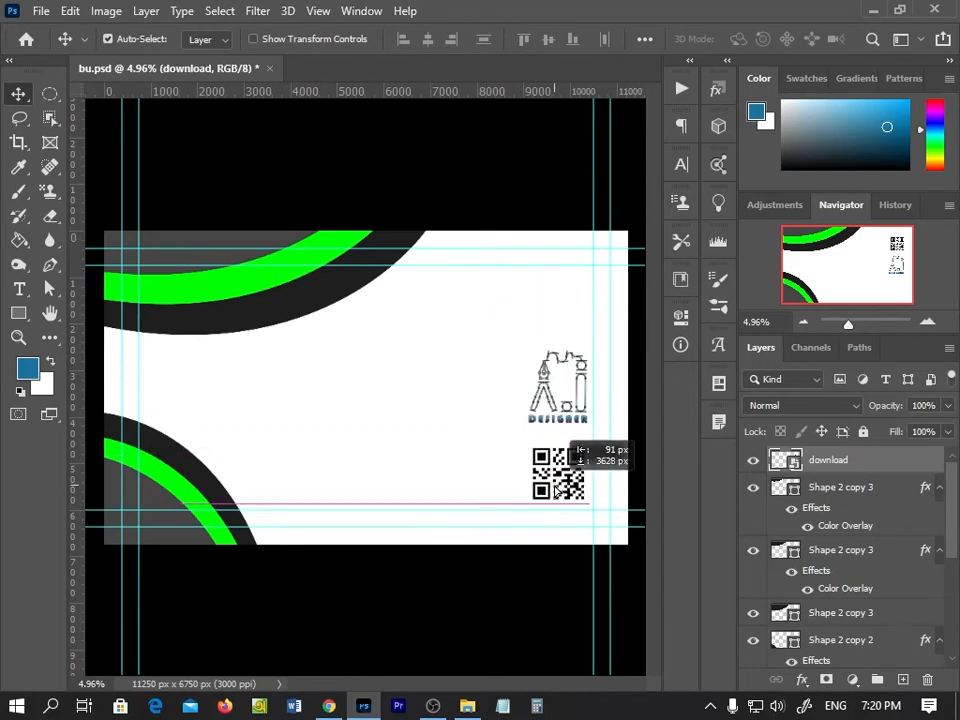
drag(553, 400, 556, 334)
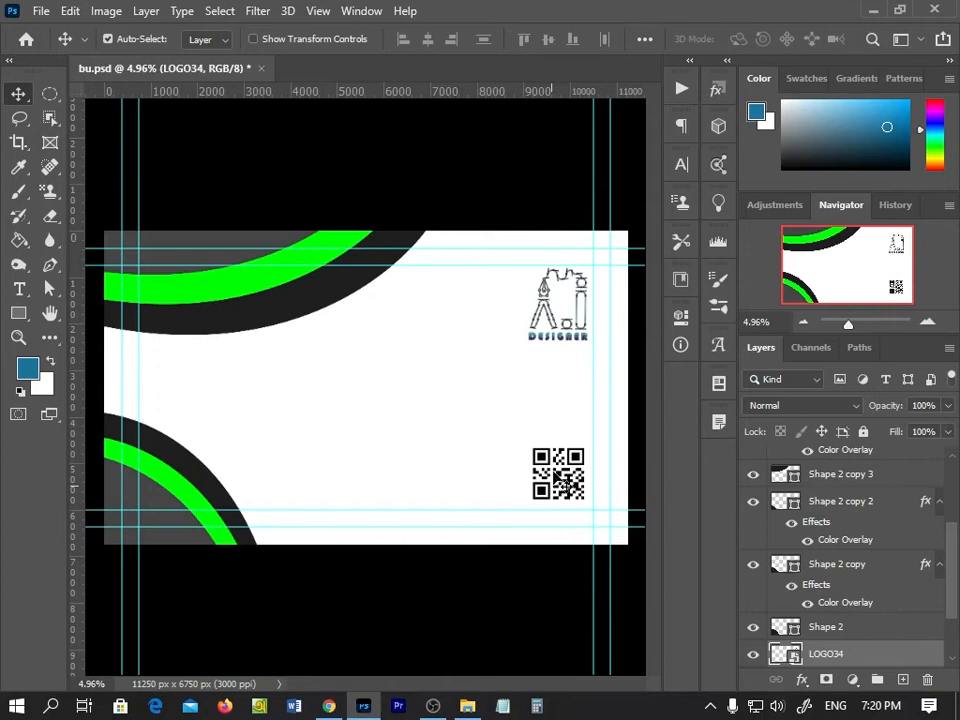
Type the A.I.DESIGNER heading, scale it to about 86%, and nudge it into place beside the logo.
click(19, 289)
click(414, 381)
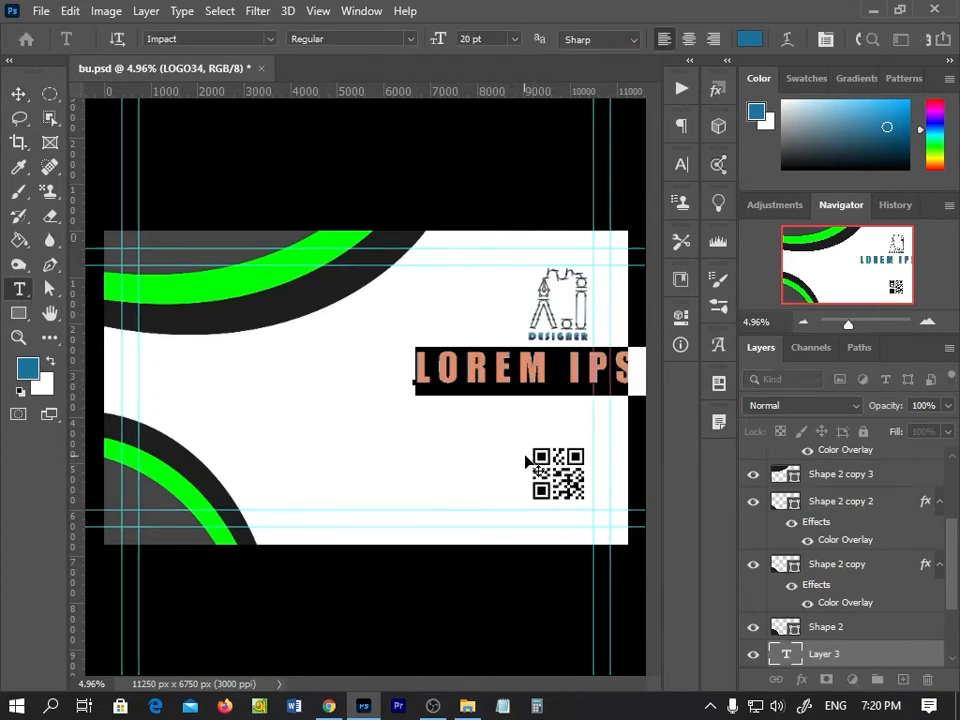
text(A)
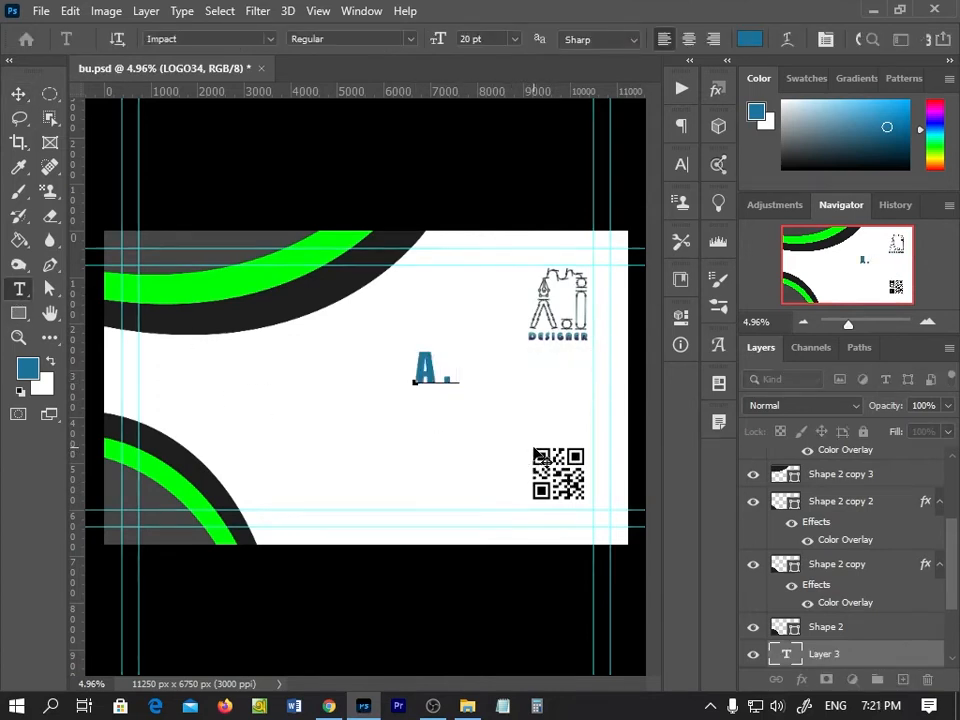
text(.I.DESIG)
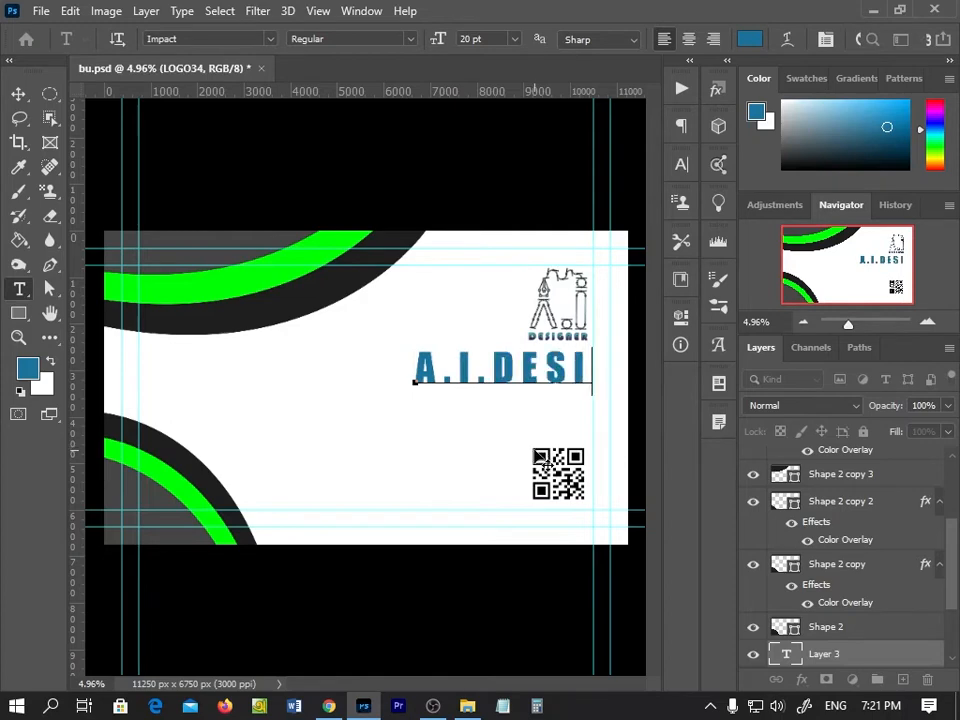
click(18, 93)
drag(542, 428, 467, 418)
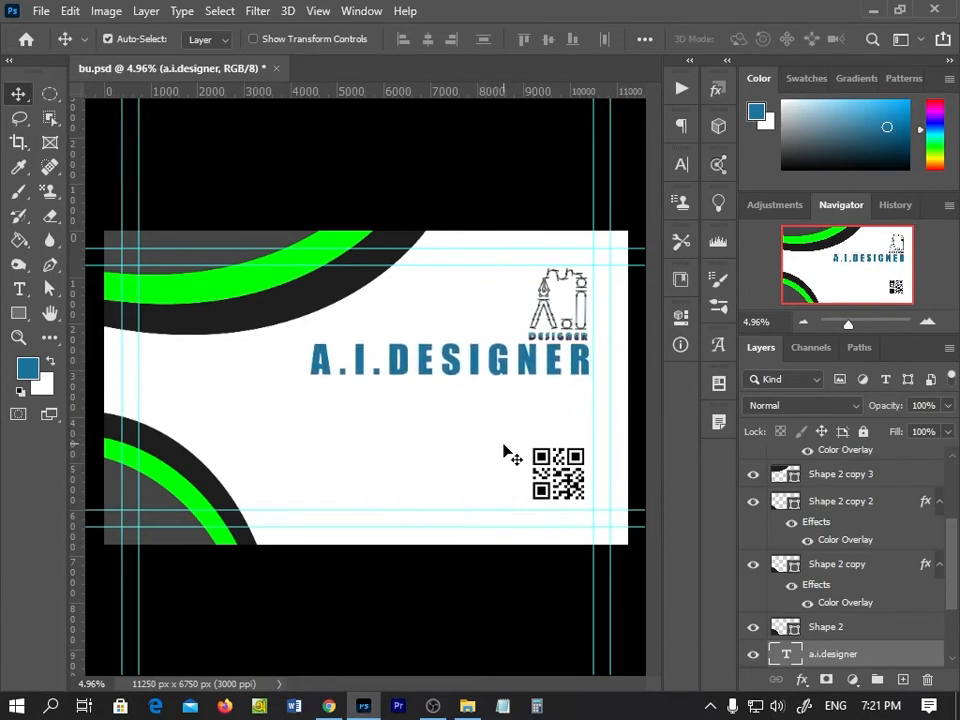
key(ctrl+t)
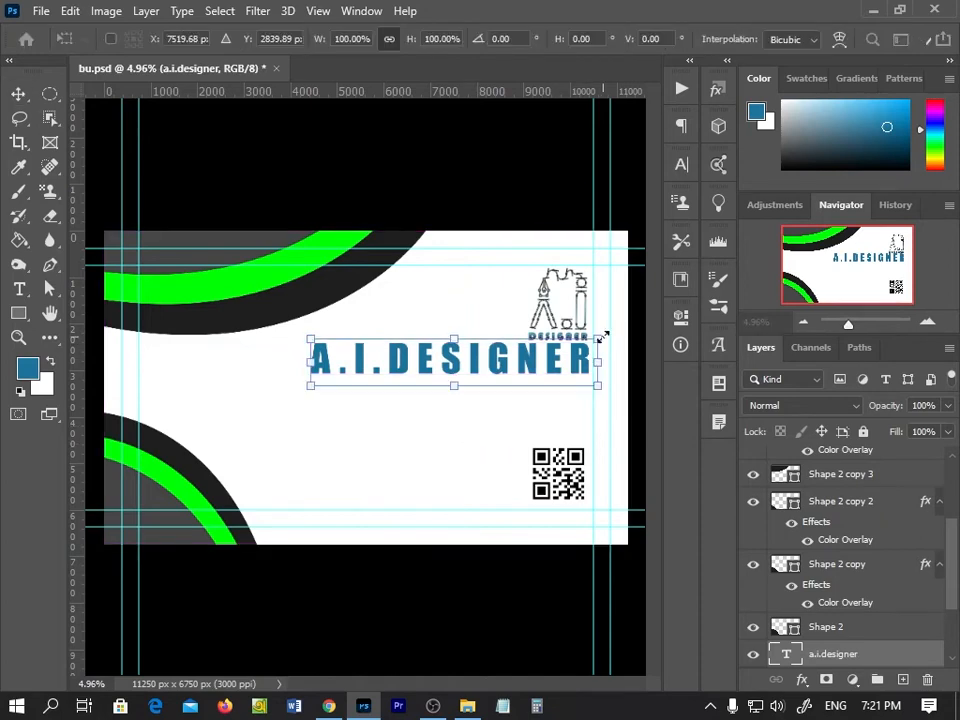
drag(600, 341, 561, 318)
click(18, 94)
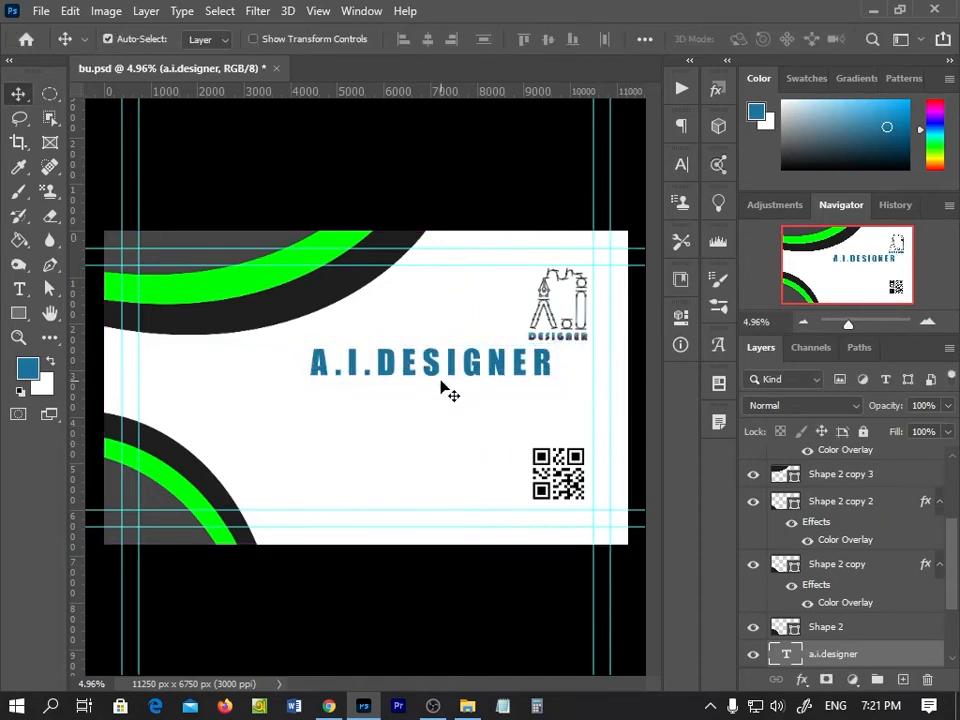
key(shift+Right)
key(shift+Right)
key(shift+Right)
key(shift+Right)
key(Up)
key(Up)
key(Up)
key(Up)
key(Up)
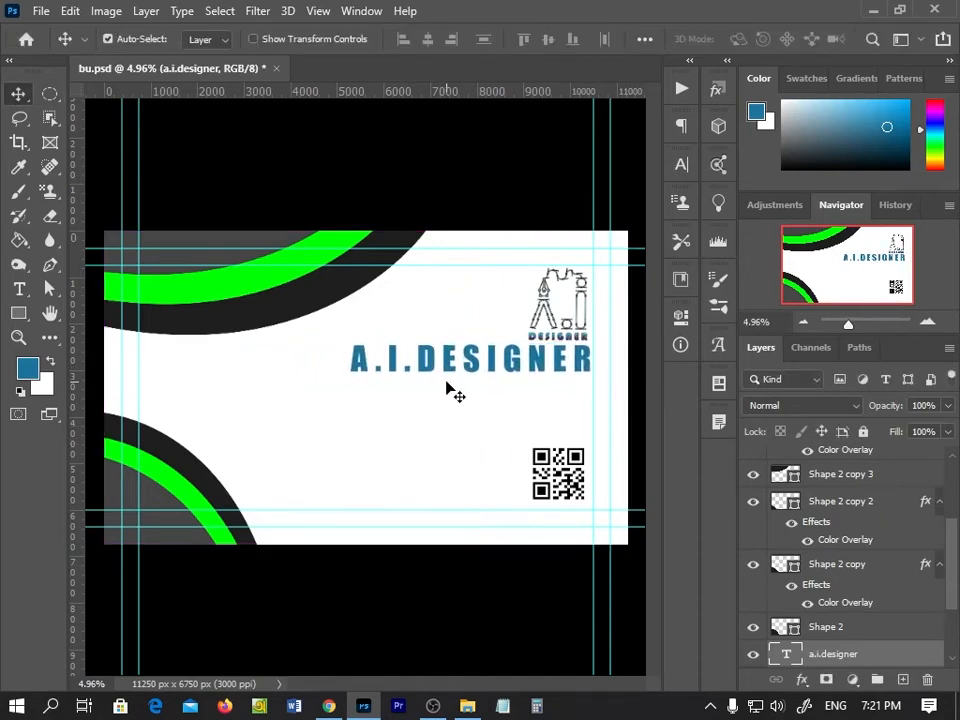
Make the A.I.DESIGNER text black and duplicate it as a line below.
double_click(432, 372)
click(681, 164)
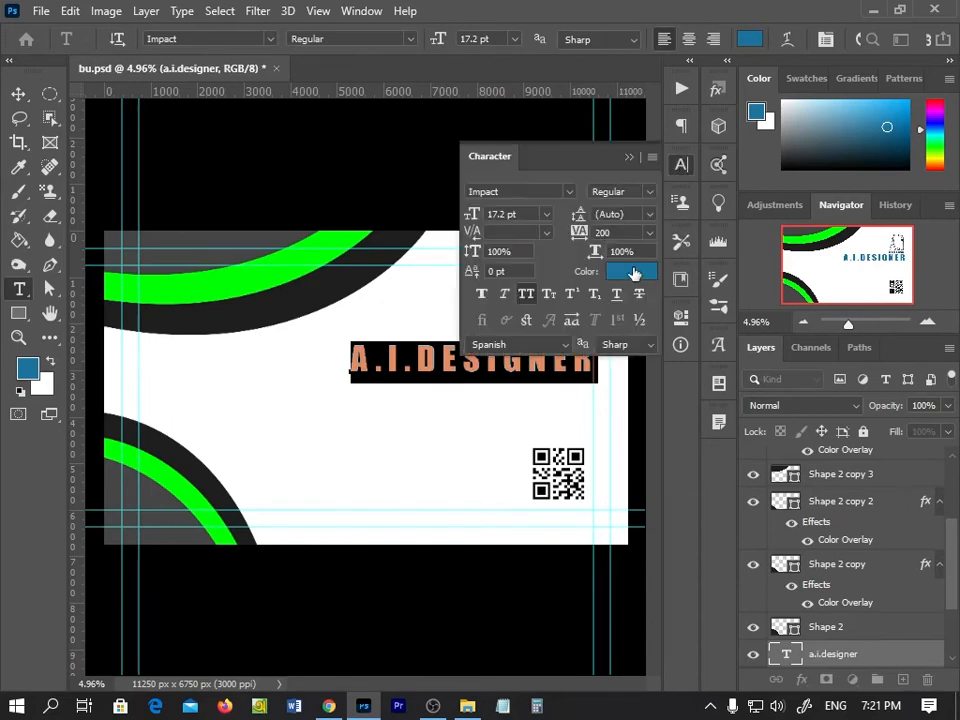
click(632, 272)
drag(76, 430, 28, 631)
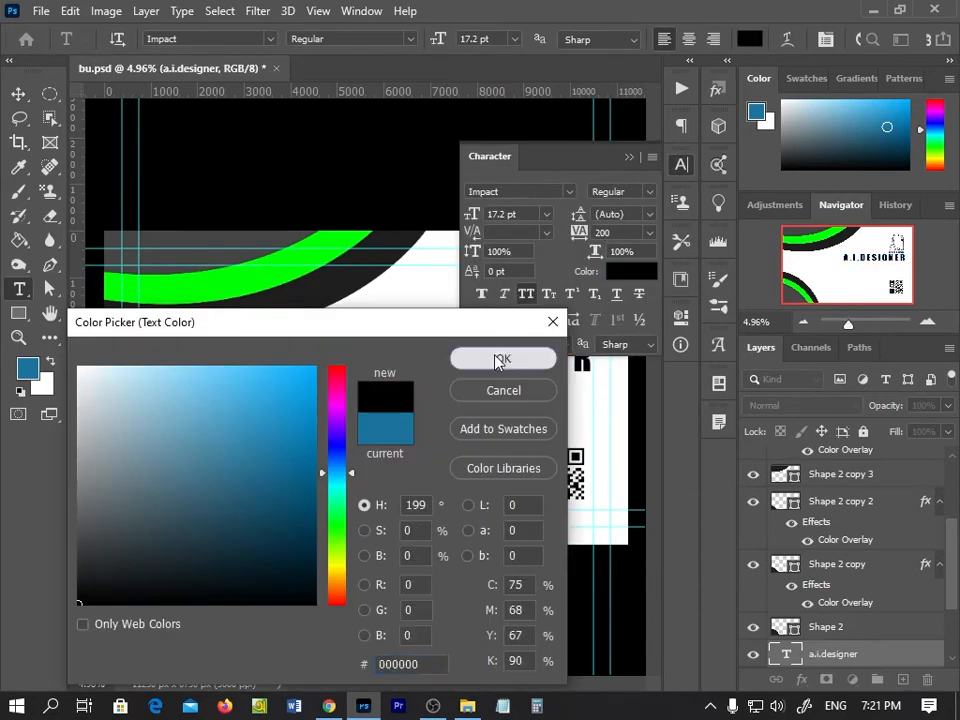
click(503, 358)
click(629, 157)
click(19, 93)
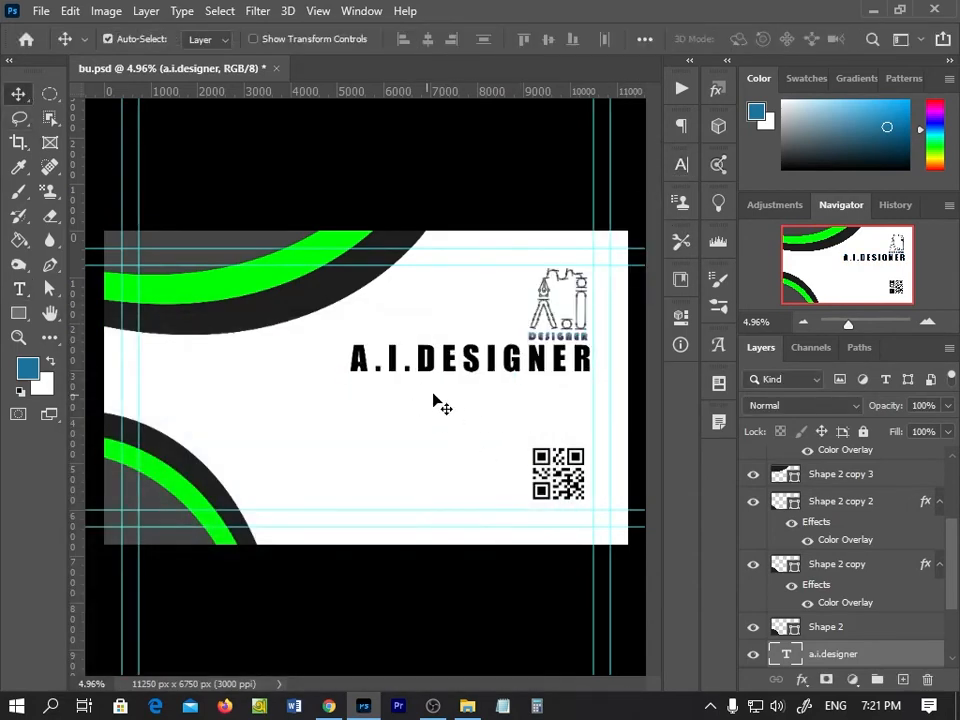
drag(395, 372, 405, 412)
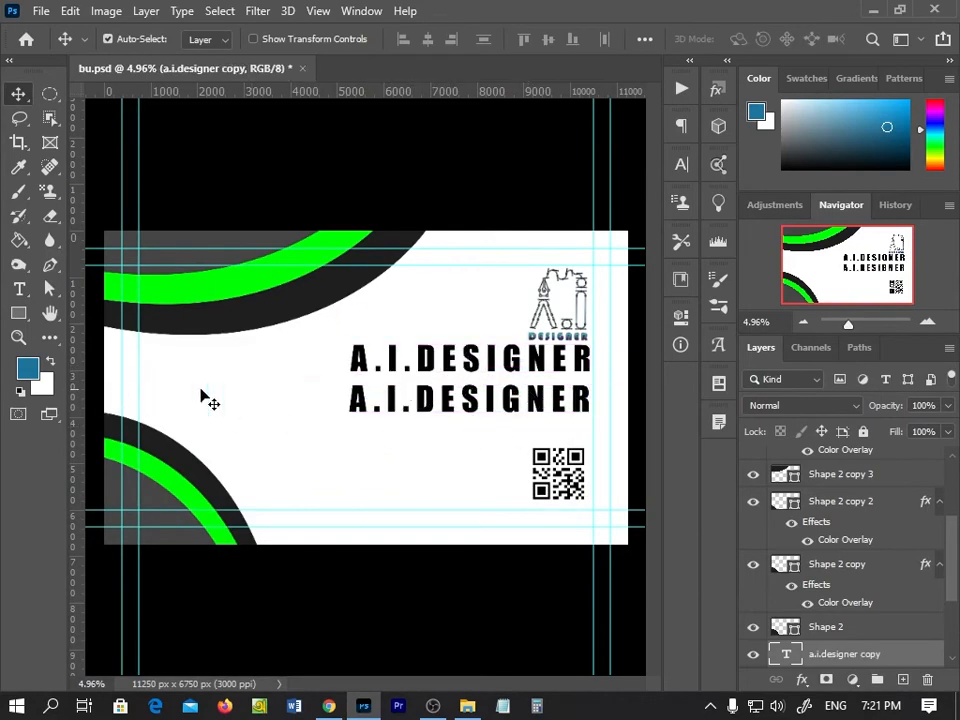
Replace the second line's text with GRAPHICS & DESIGN and move it left under the heading.
double_click(427, 413)
right_click(427, 413)
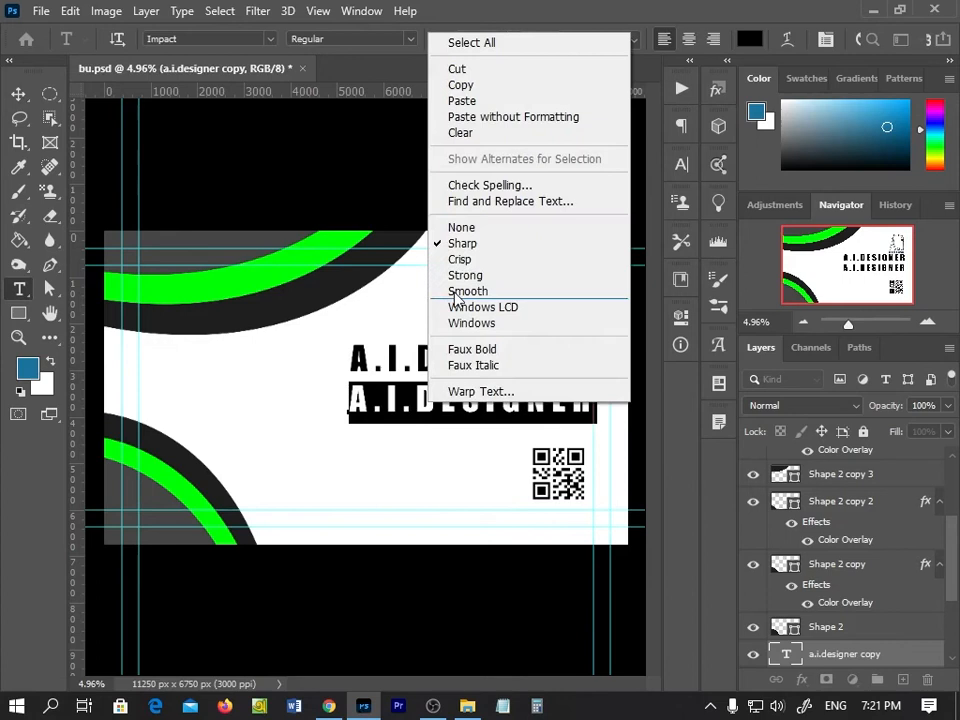
click(500, 116)
key(ctrl+Return)
key(v)
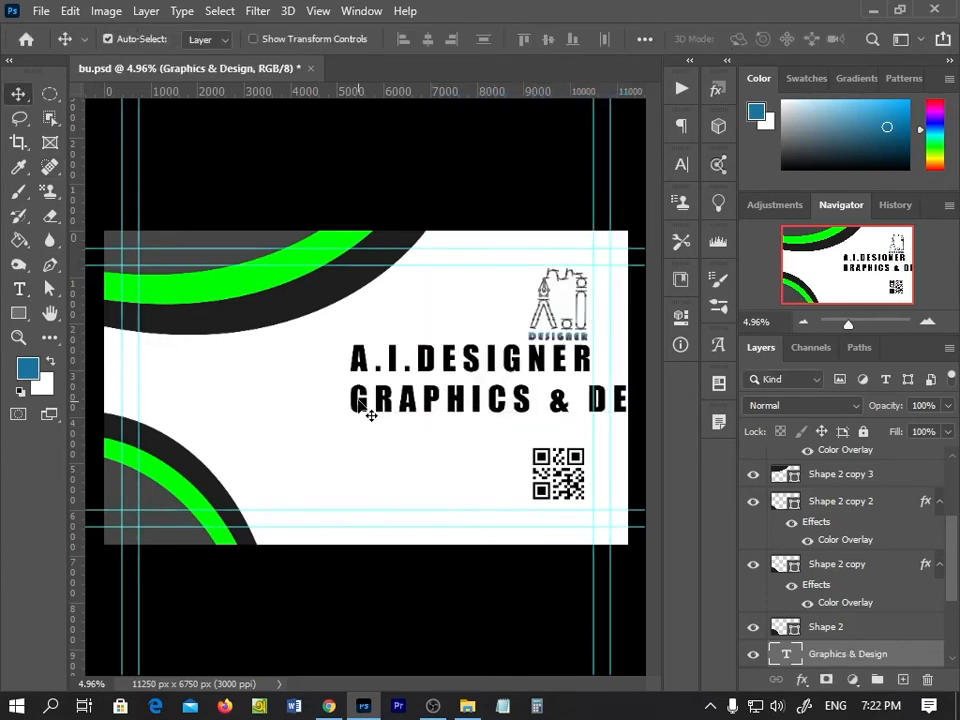
drag(369, 414, 233, 399)
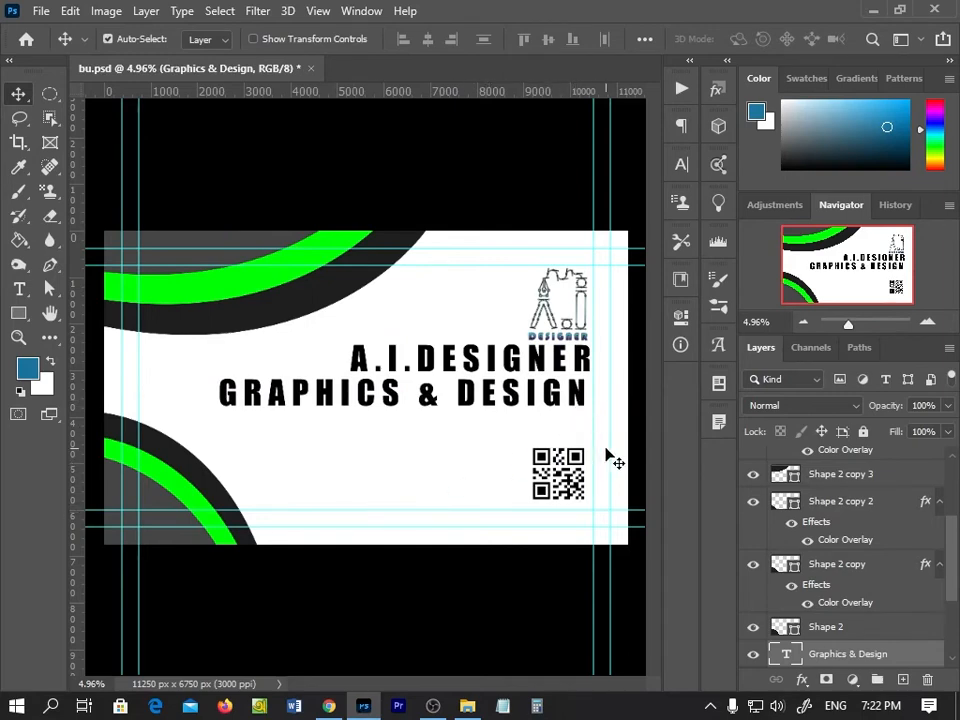
Set the GRAPHICS & DESIGN font to Bauhaus 93.
double_click(405, 414)
click(681, 164)
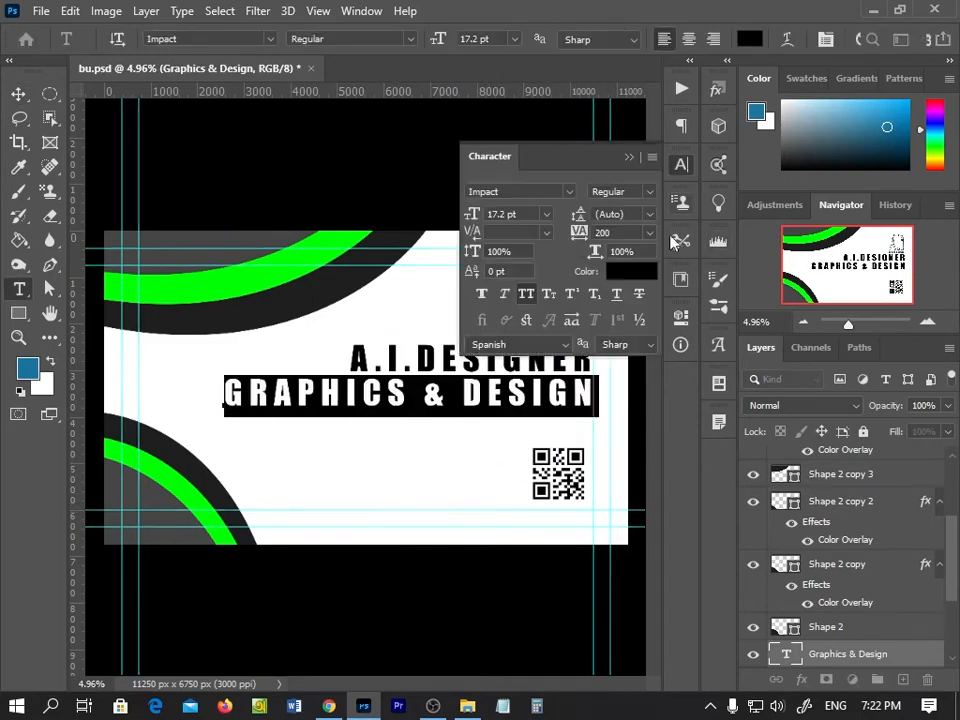
click(568, 191)
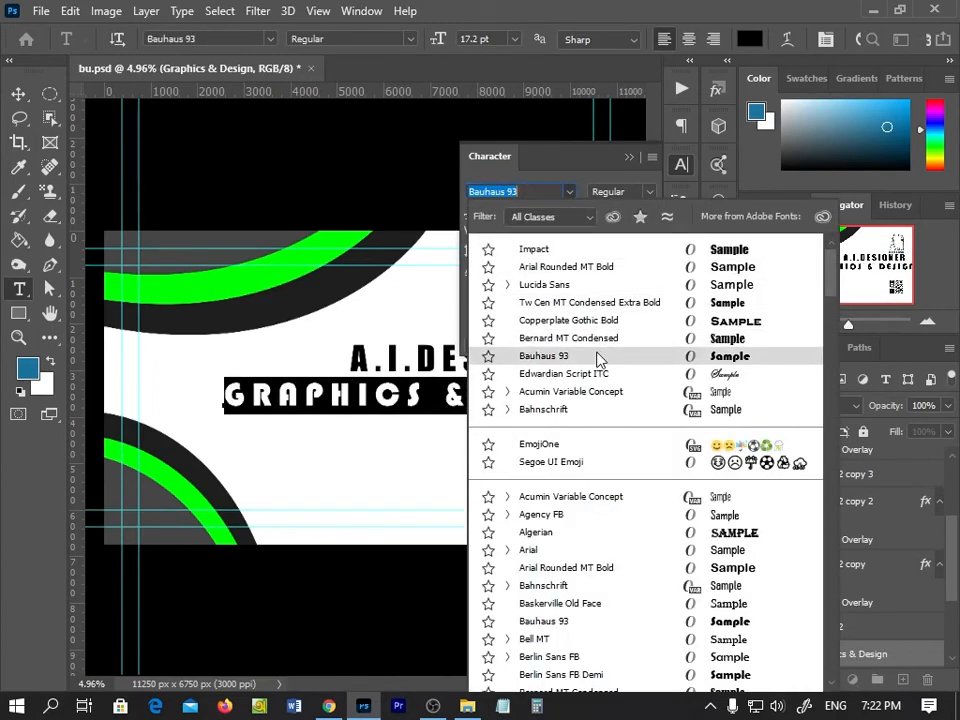
click(598, 357)
click(629, 157)
click(18, 93)
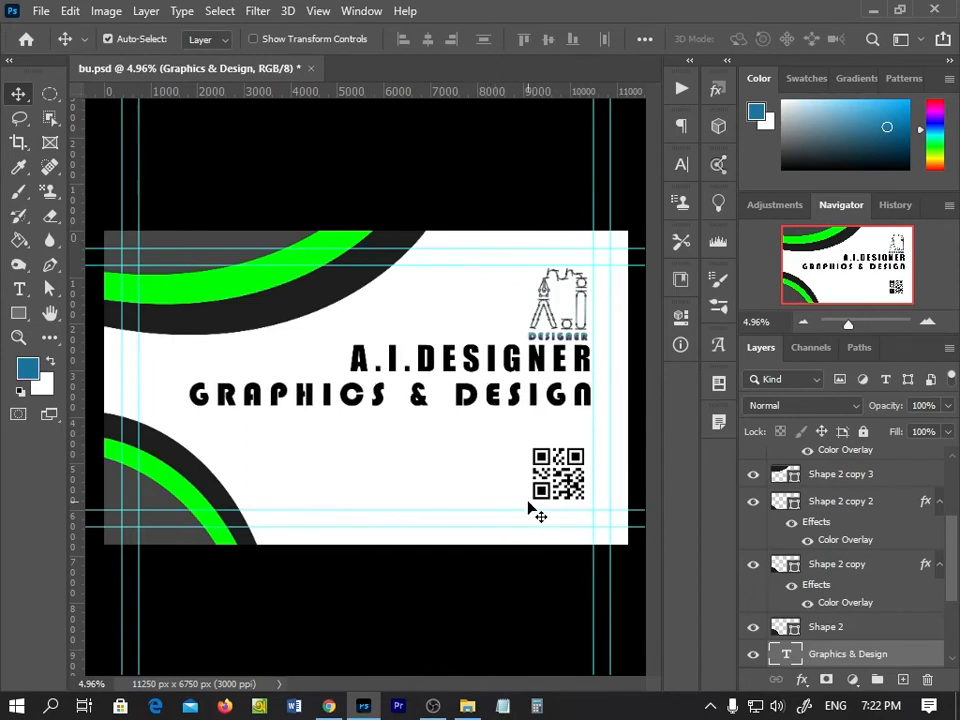
Color the GRAPHICS & DESIGN text dark grey (595656).
double_click(459, 396)
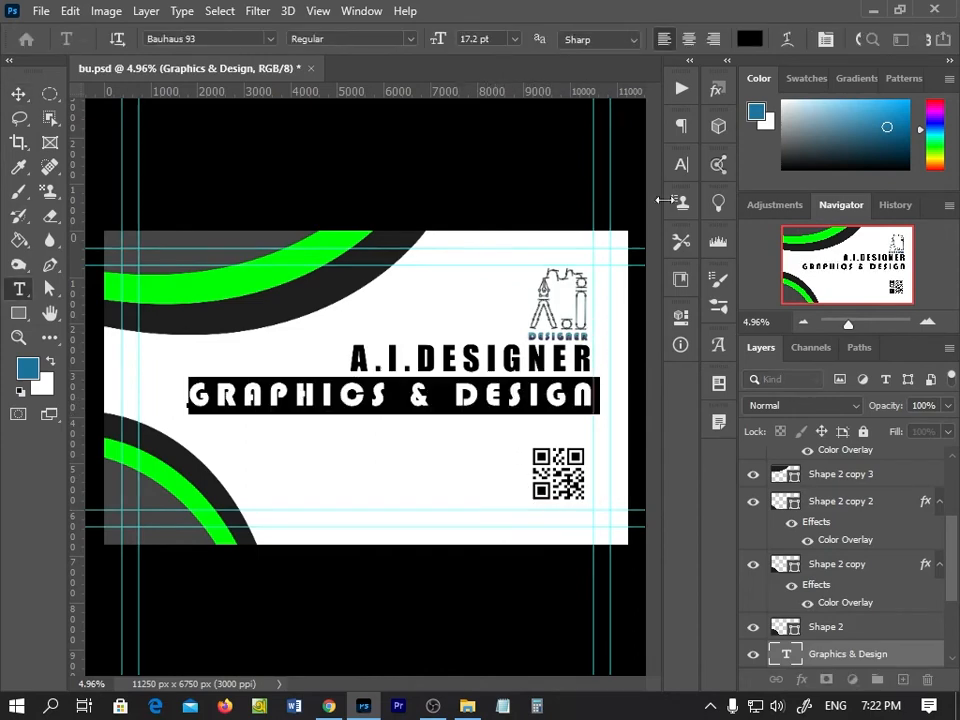
click(681, 165)
click(632, 272)
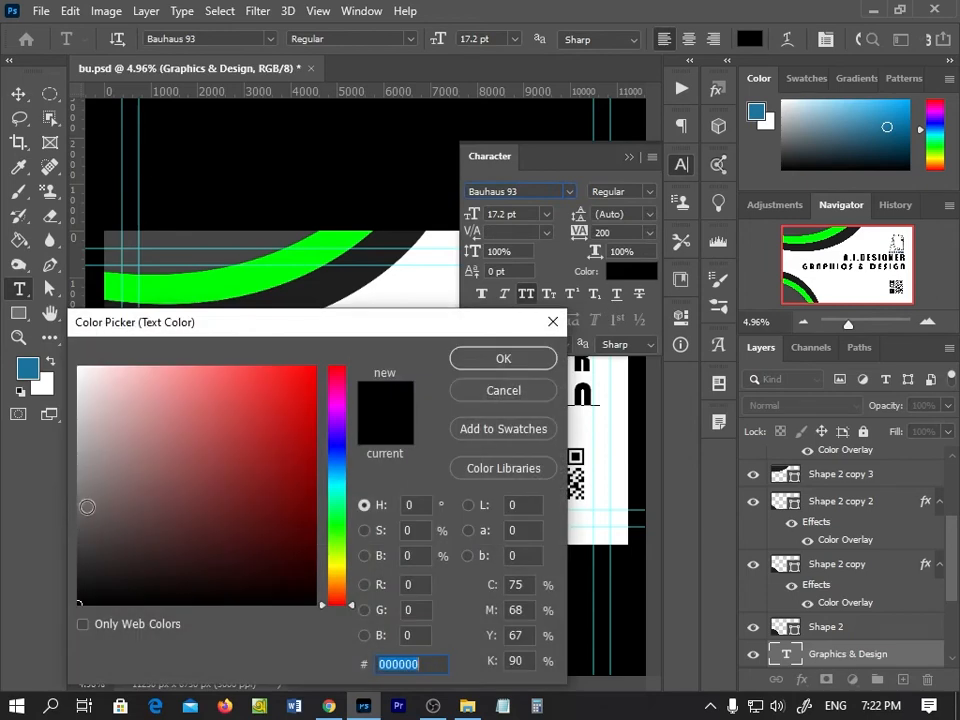
click(87, 520)
click(503, 358)
click(681, 165)
click(18, 93)
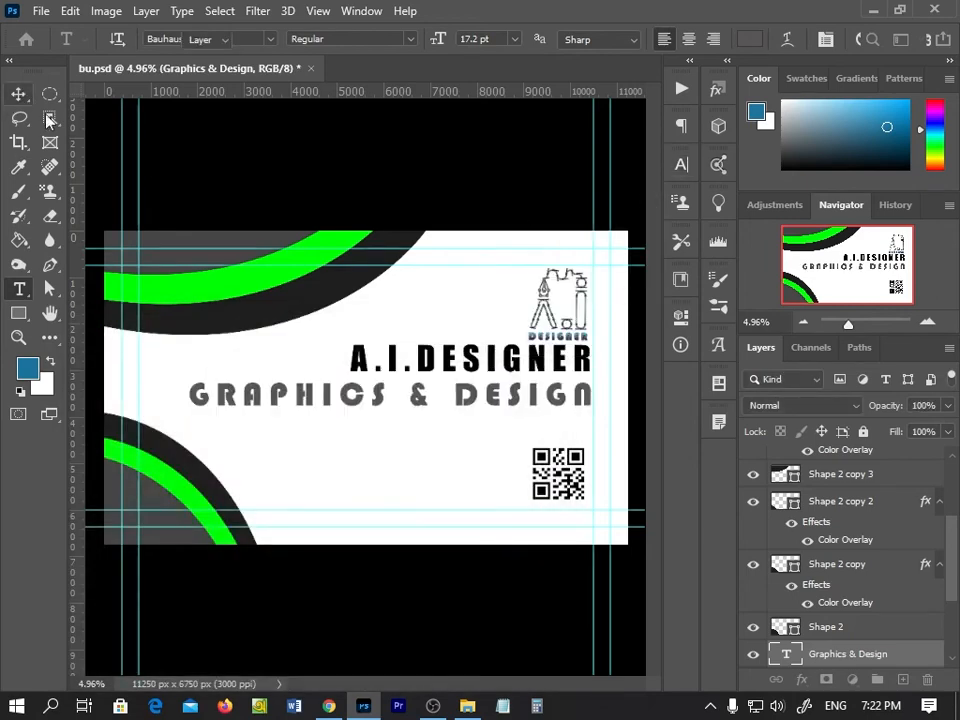
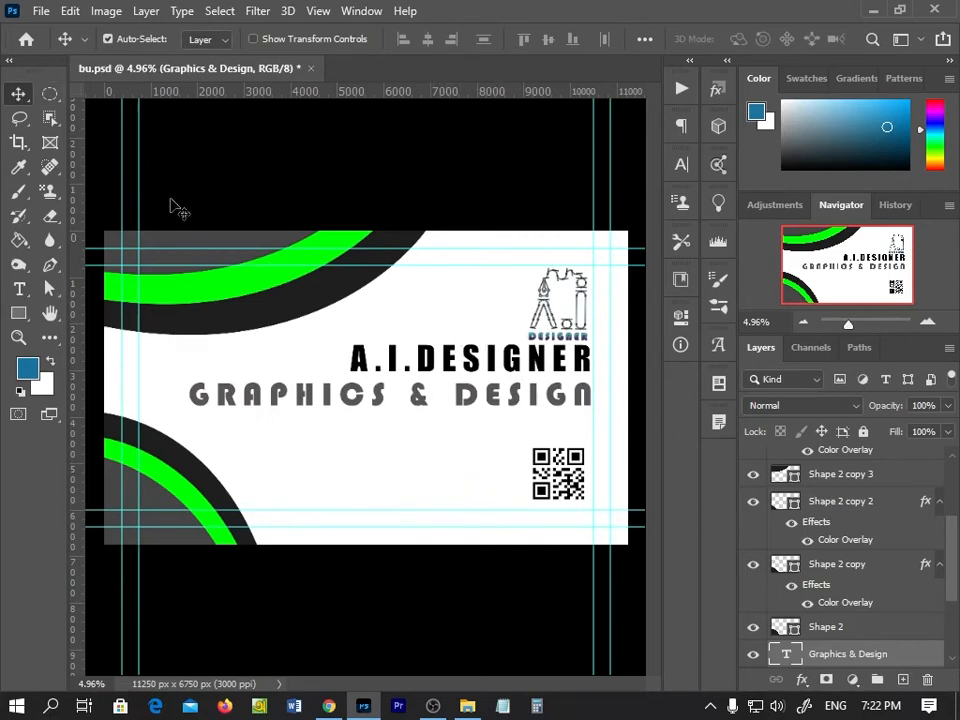
Select the download layer in the back-card design's Layers panel.
scroll(403, 465, up, 1)
scroll(403, 465, down, 2)
scroll(403, 465, up, 1)
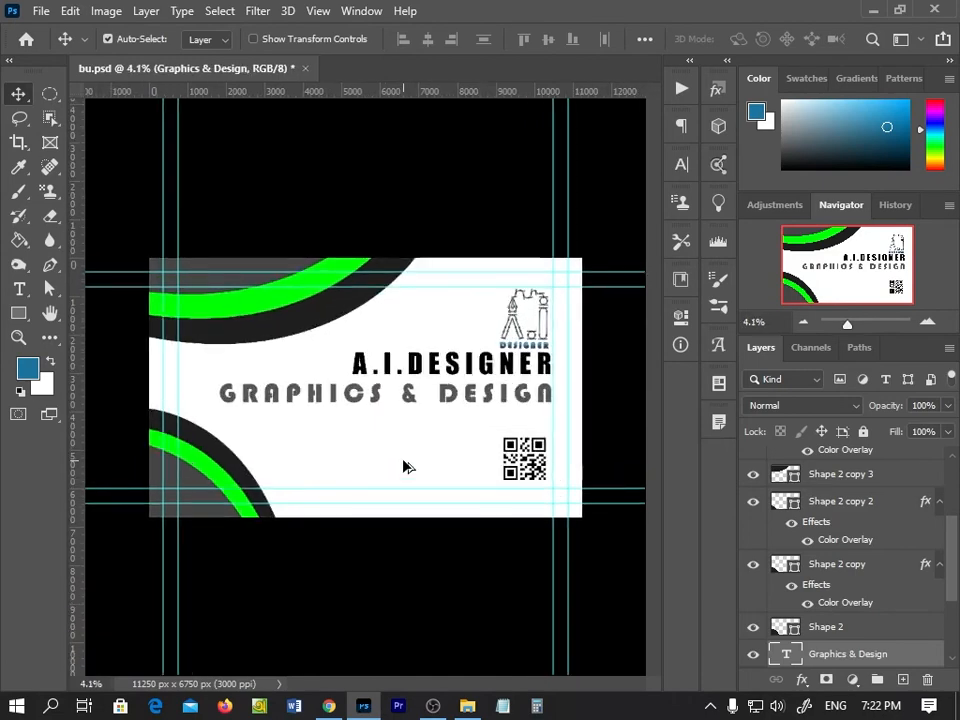
scroll(830, 528, up, 3)
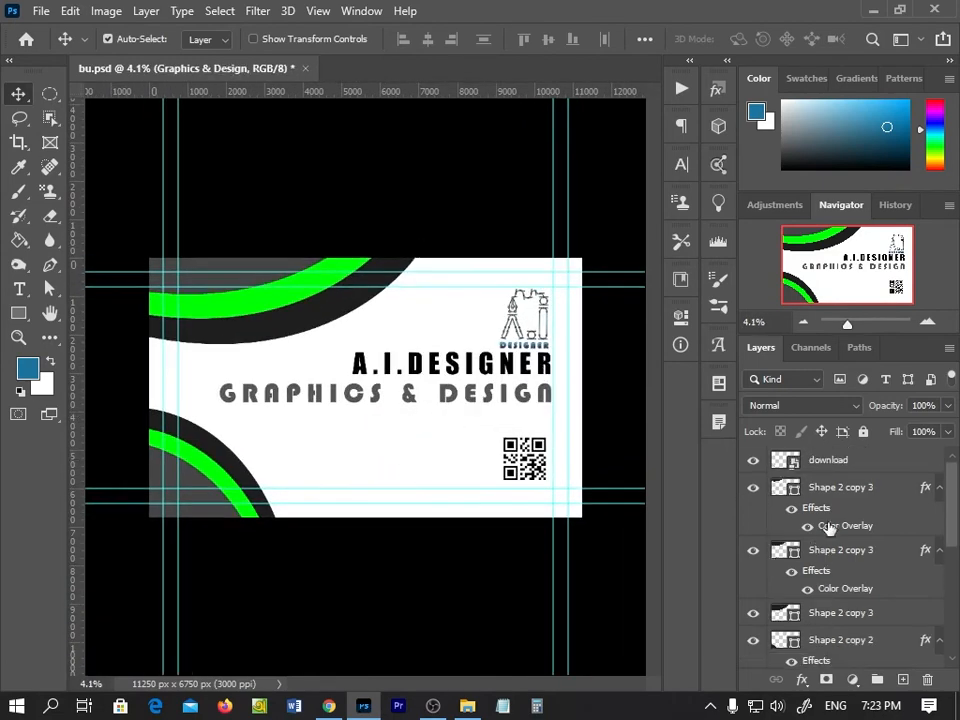
click(845, 461)
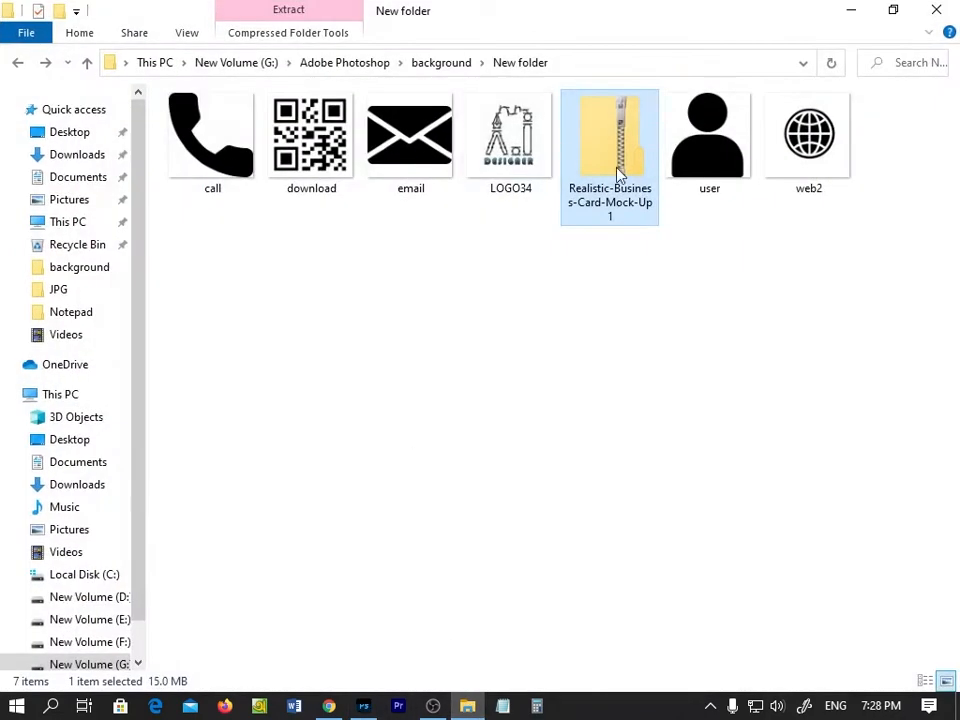
Open Realistic Business Card Mock-Up.psd from the extracted zip, after briefly previewing Bg-place-inside-psd.
double_click(619, 175)
double_click(264, 129)
click(232, 124)
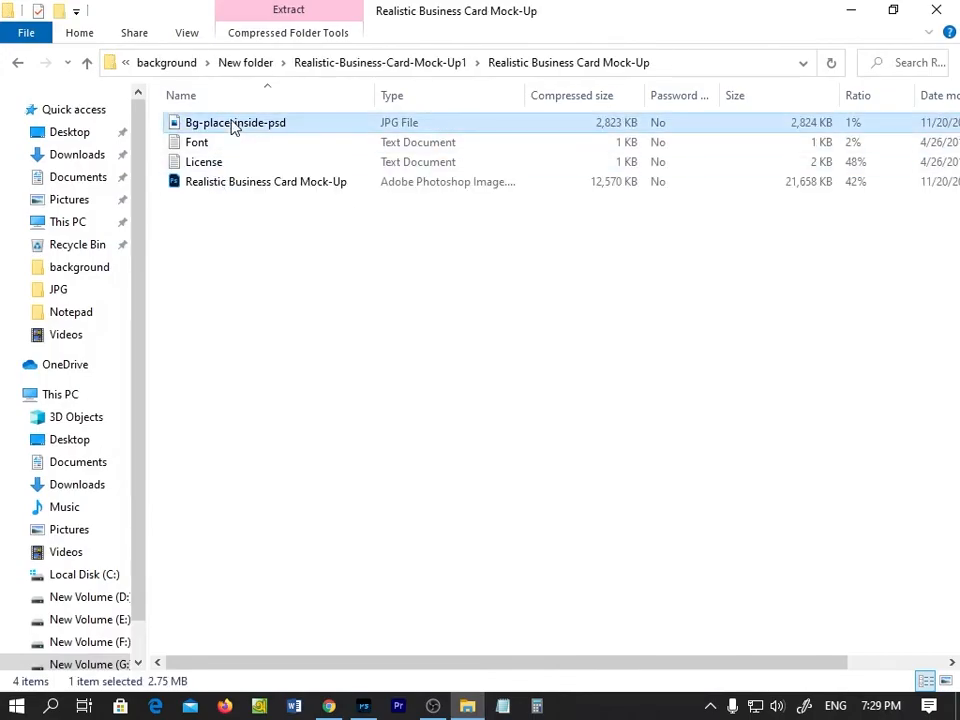
double_click(232, 124)
click(938, 10)
double_click(302, 184)
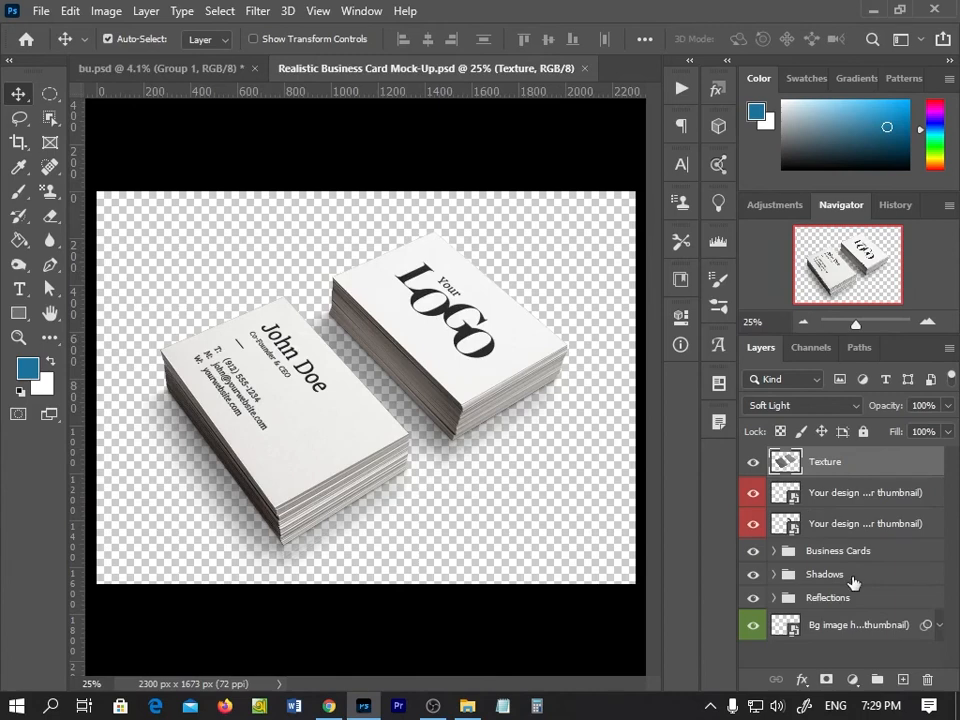
Open the front card's smart object, hide the placeholder text, and drag in the green bu.psd card.
double_click(790, 500)
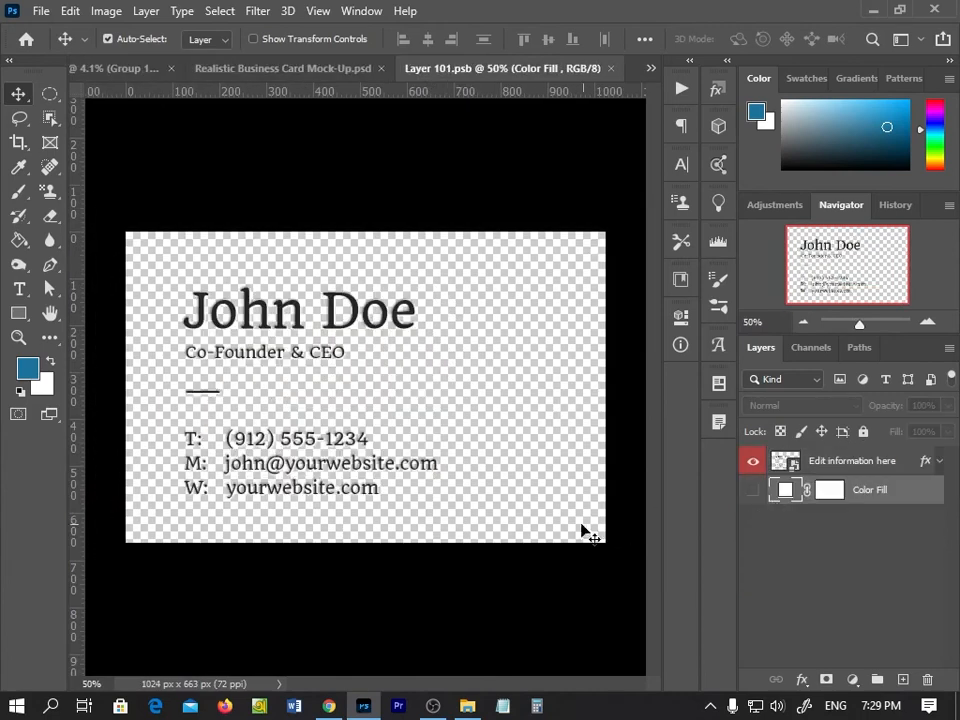
click(753, 466)
click(122, 68)
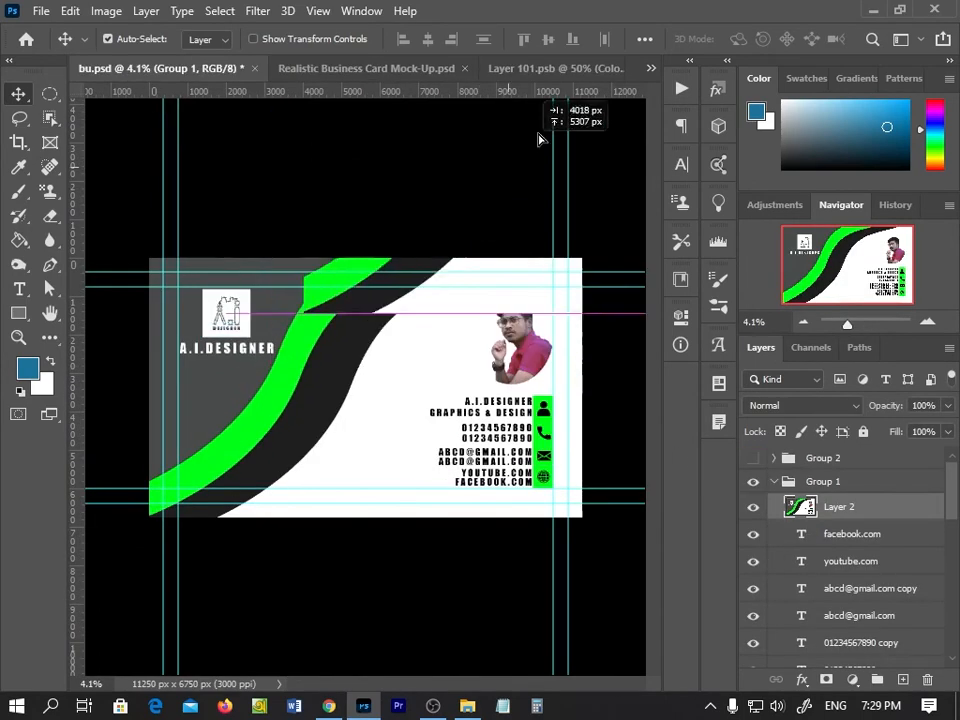
drag(538, 138, 593, 386)
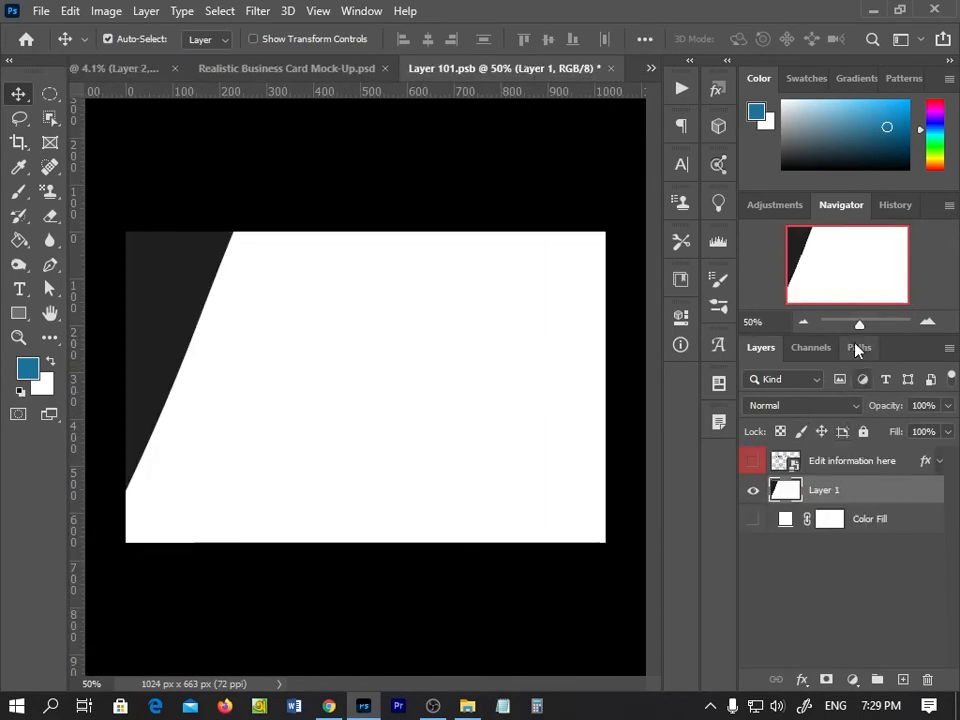
drag(860, 326, 840, 324)
Scale the pasted card down to fill the card area and centre it.
key(ctrl+t)
drag(562, 264, 357, 375)
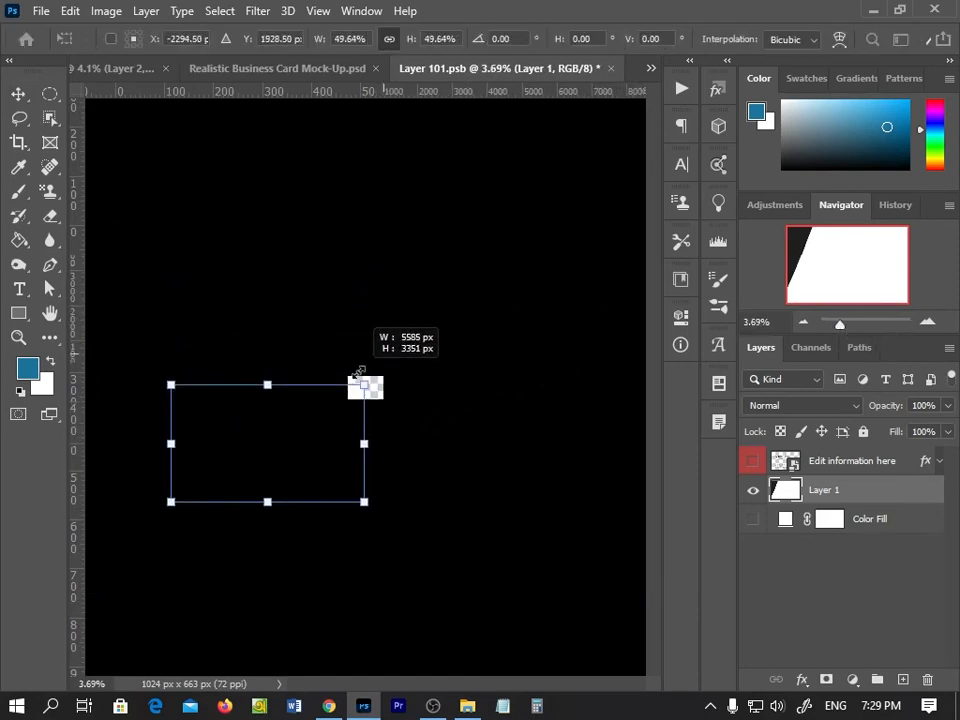
drag(271, 451, 367, 389)
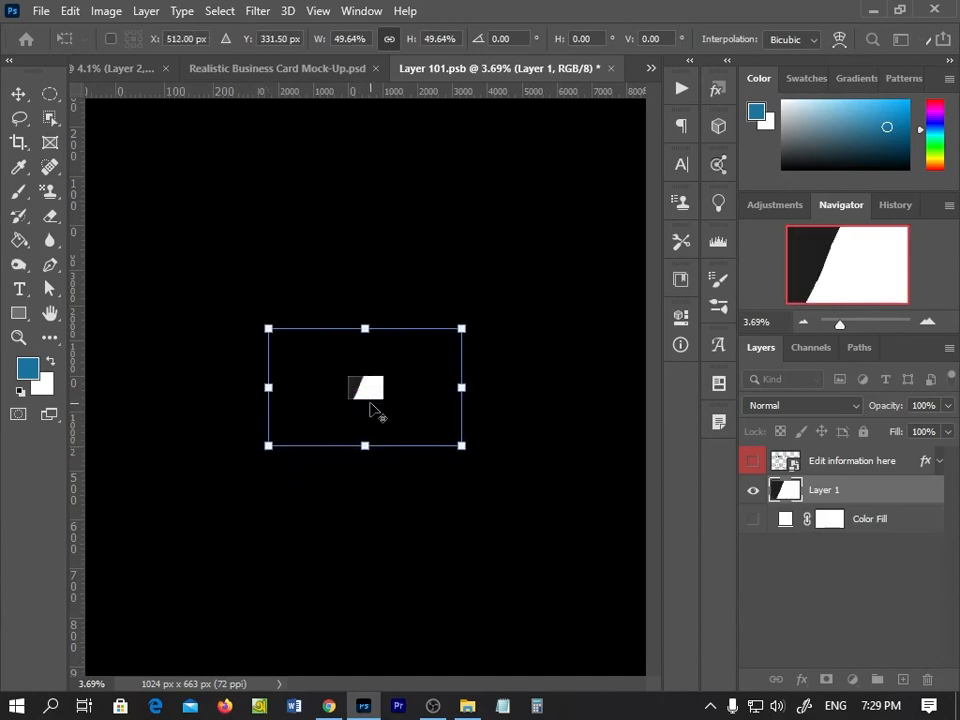
scroll(373, 412, up, 2)
drag(557, 279, 313, 418)
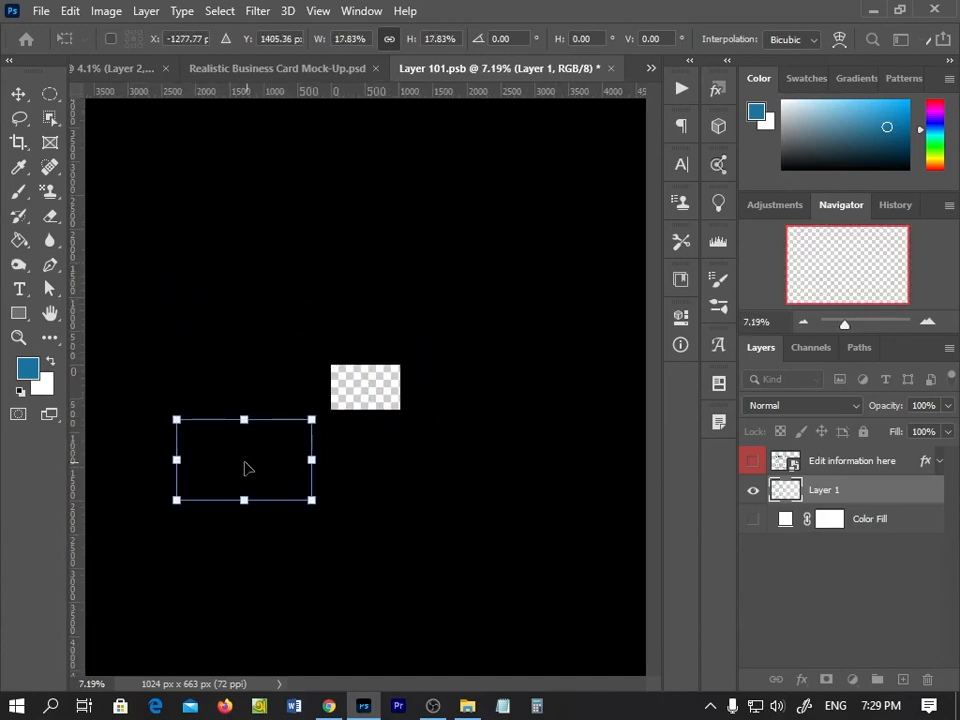
drag(246, 467, 365, 398)
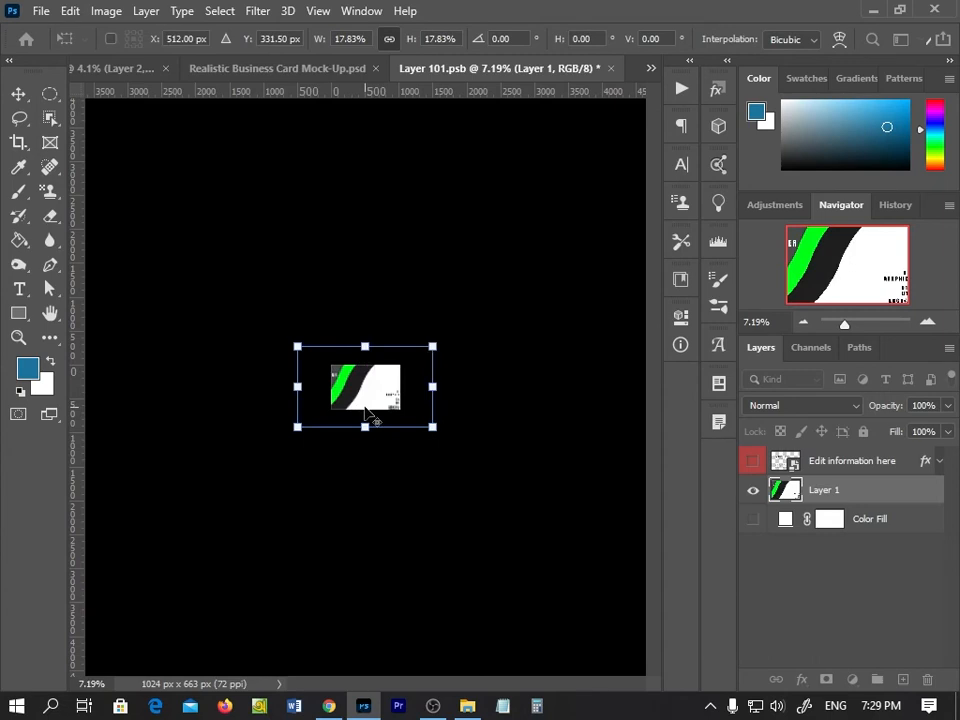
scroll(369, 413, up, 3)
drag(600, 245, 404, 366)
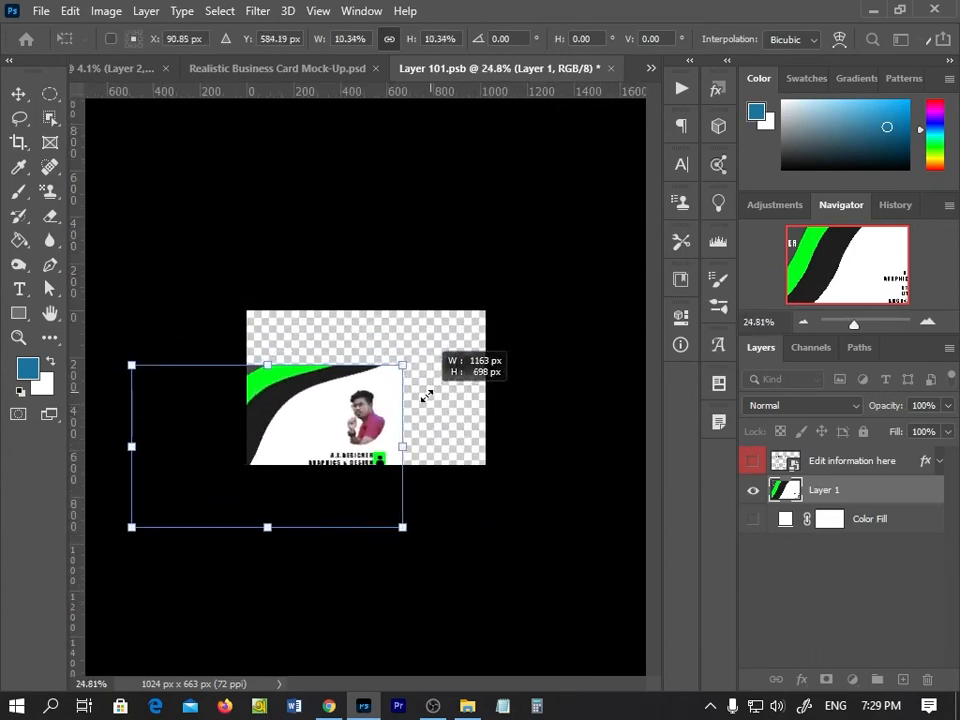
drag(318, 465, 424, 401)
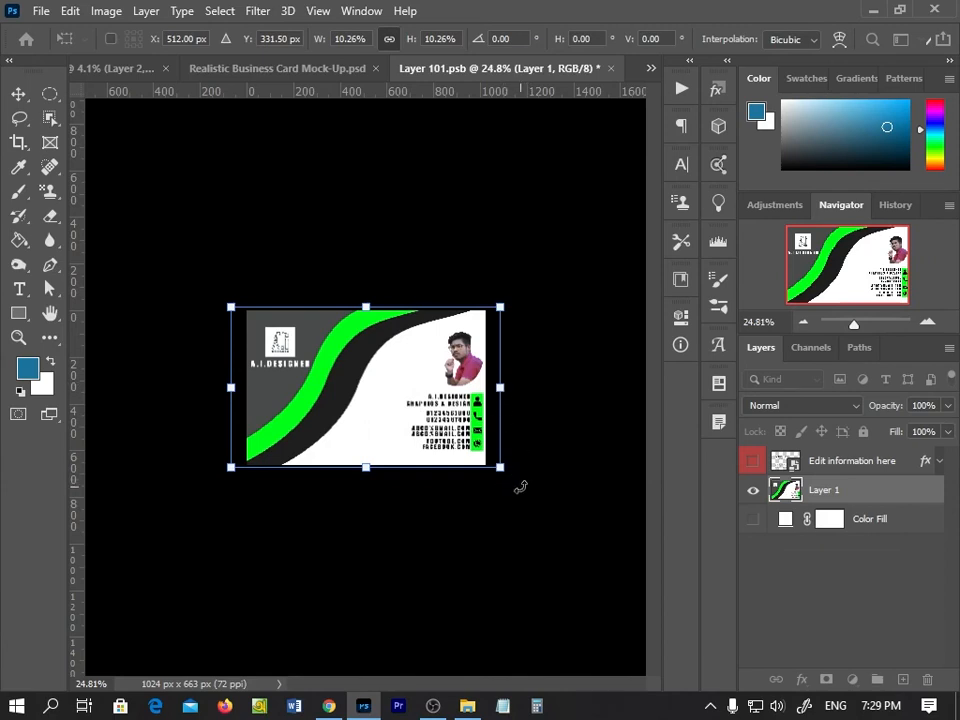
drag(501, 468, 497, 466)
mouse_move(369, 402)
mouse_down()
mouse_move(371, 392)
mouse_move(373, 408)
mouse_up()
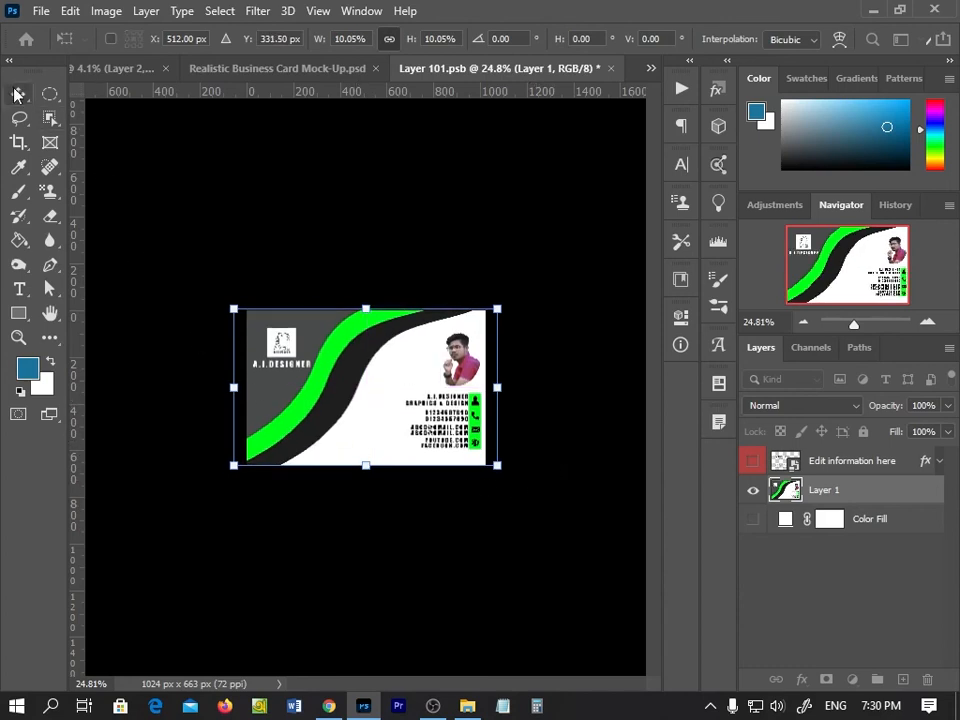
key(Return)
Delete the Edit information here text and white Color Fill layers, then close and save the smart object.
key(ctrl+0)
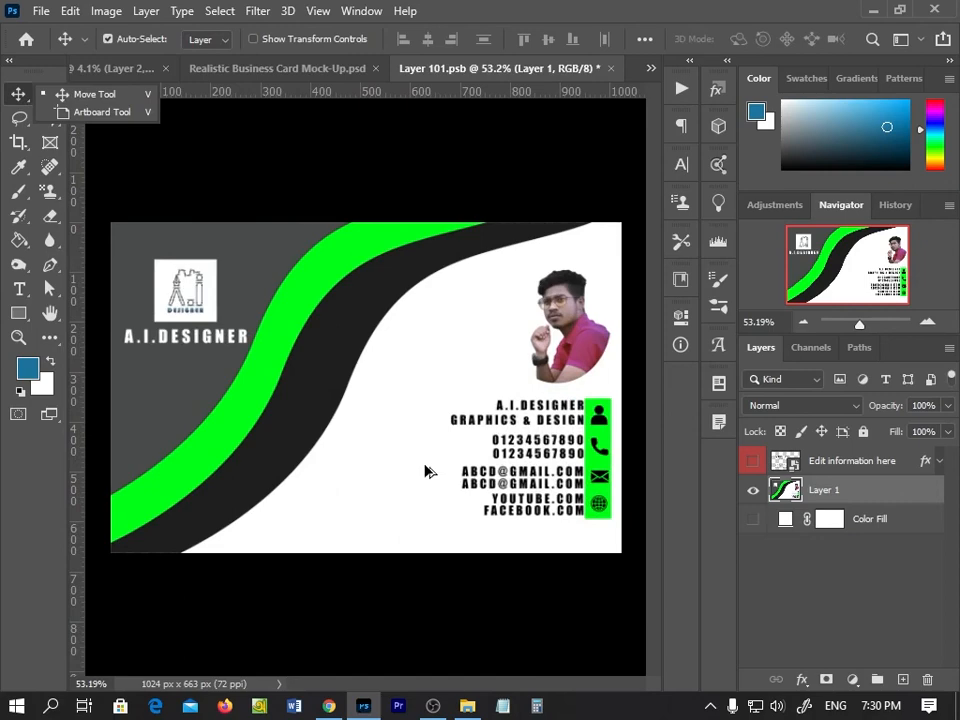
scroll(428, 471, down, 5)
scroll(426, 470, up, 2)
scroll(426, 470, down, 3)
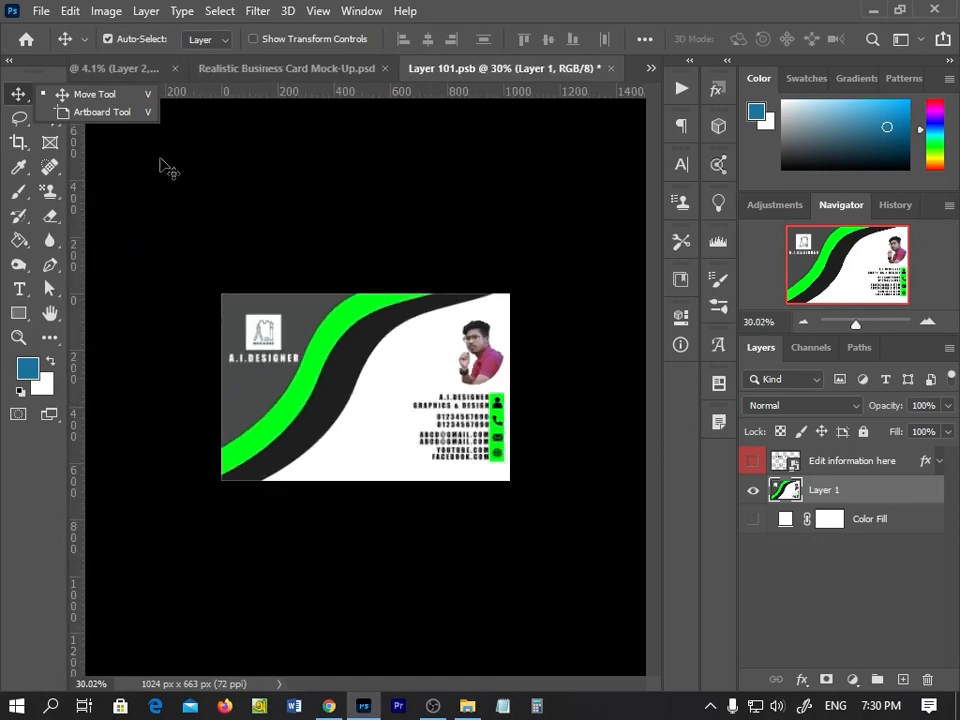
click(421, 152)
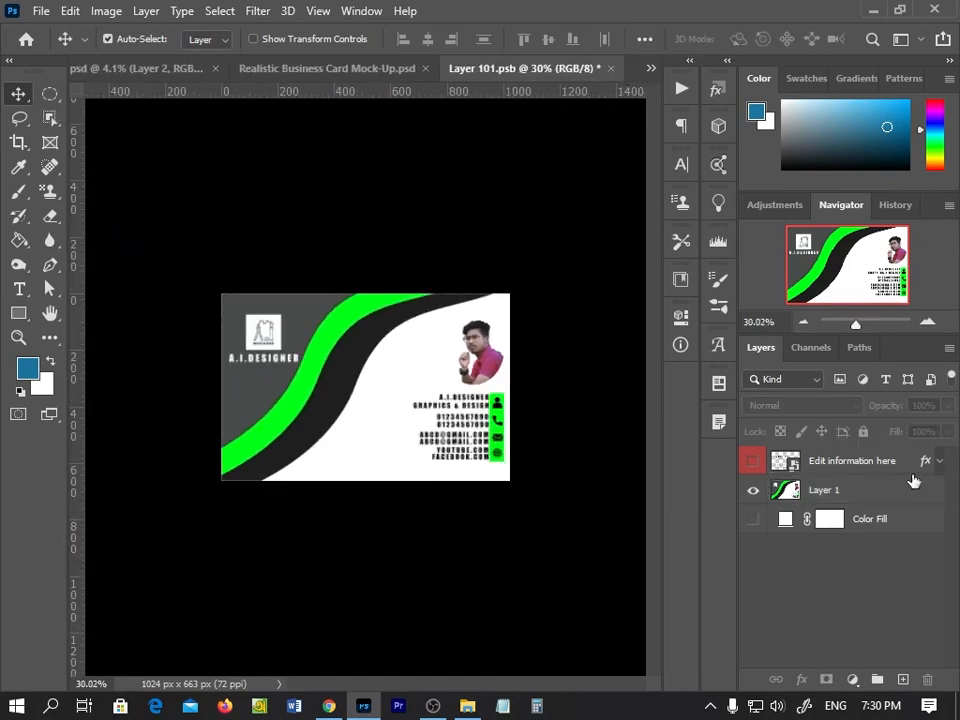
drag(912, 481, 927, 679)
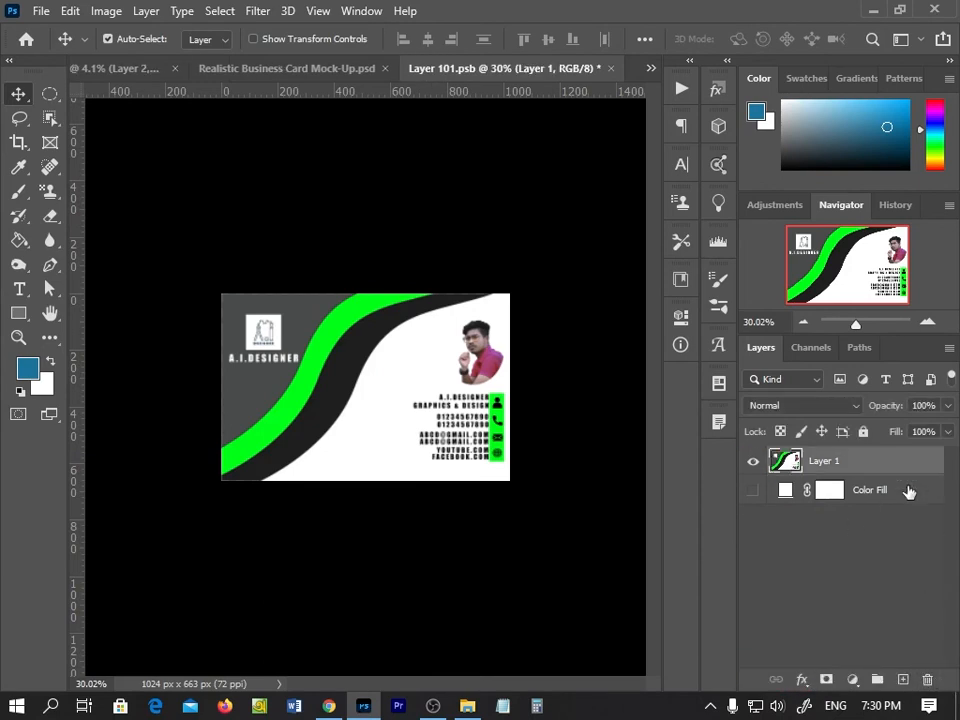
drag(909, 492, 928, 679)
click(609, 68)
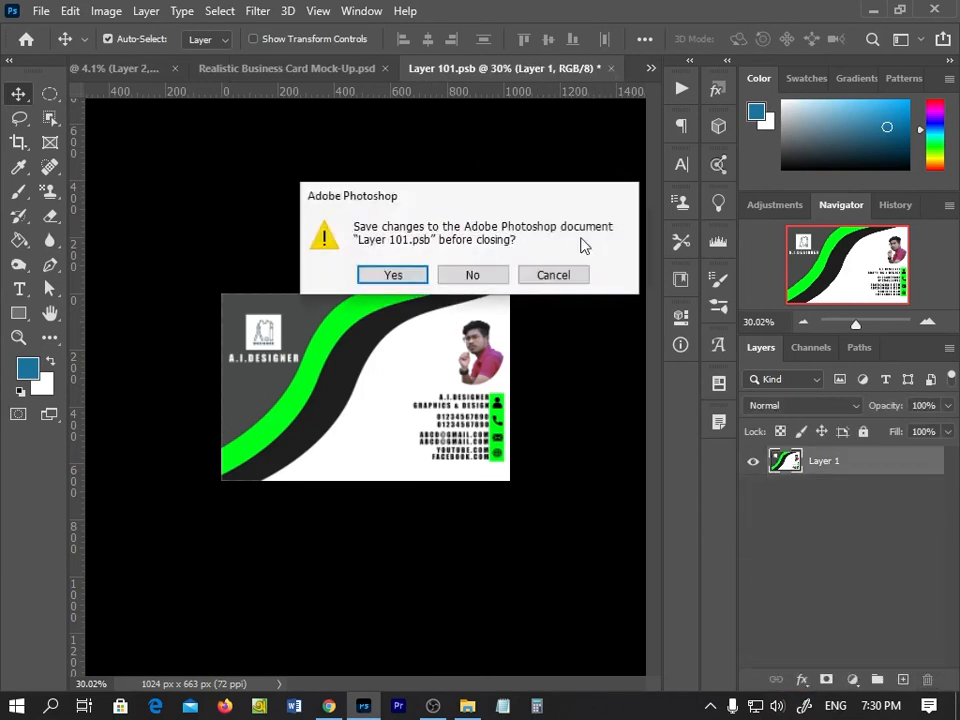
click(410, 275)
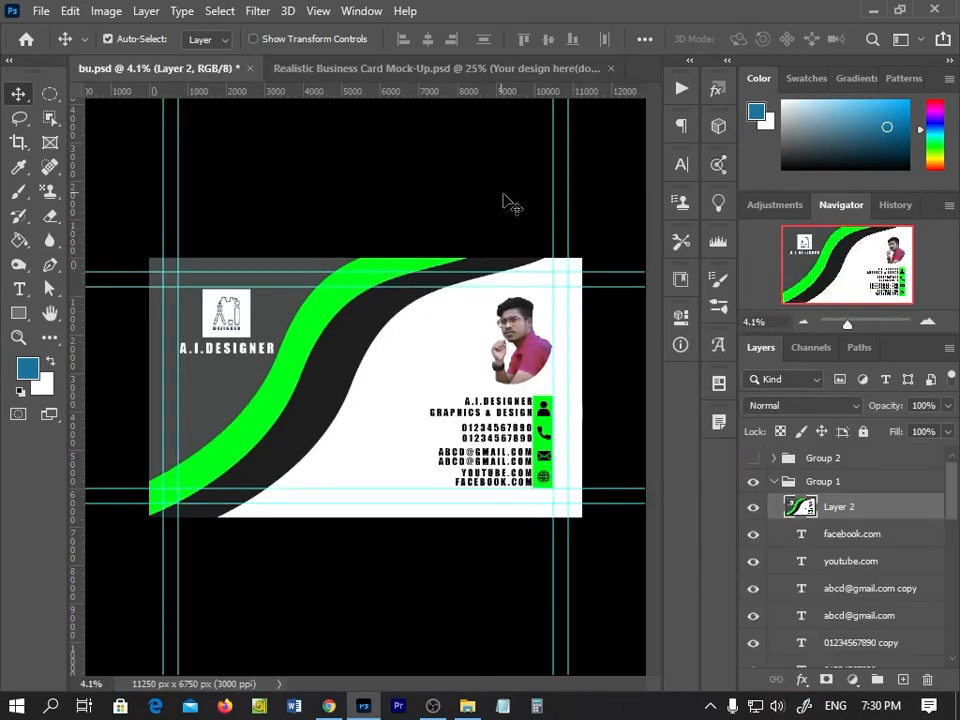
Open the Your LOGO smart object, hide its placeholder, and drag in the back design from bu.psd.
click(457, 66)
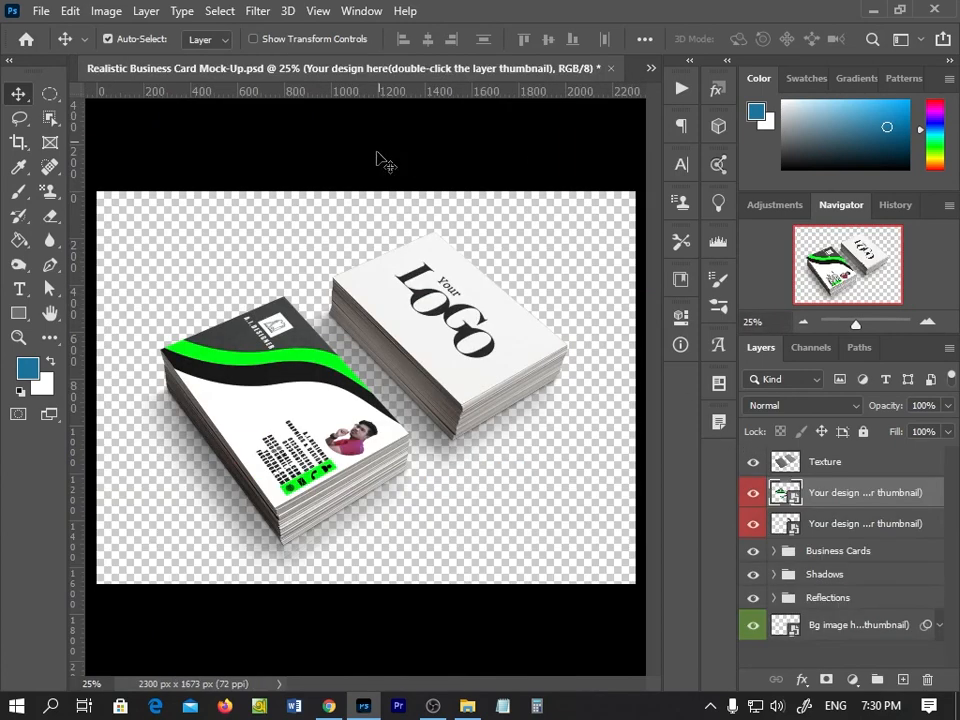
double_click(790, 528)
click(753, 461)
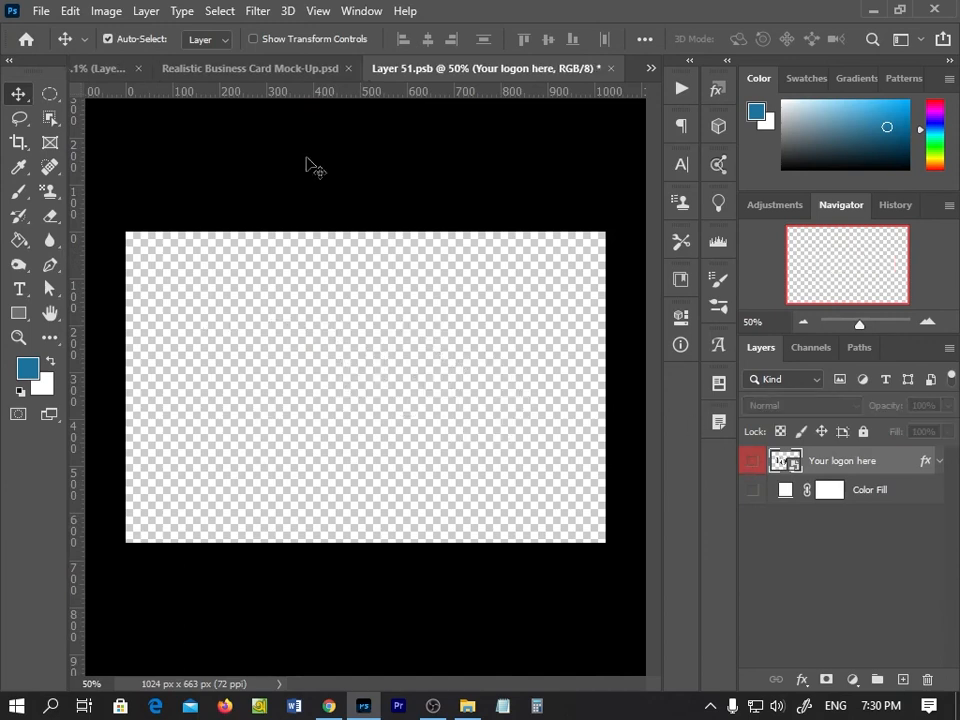
click(105, 68)
click(754, 461)
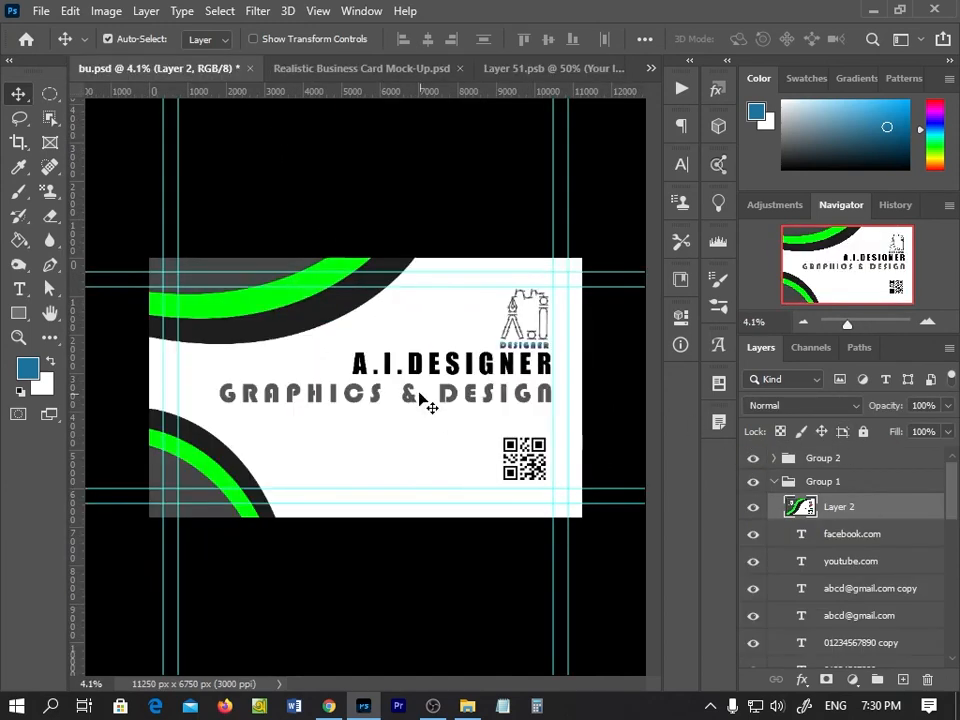
drag(347, 401, 565, 125)
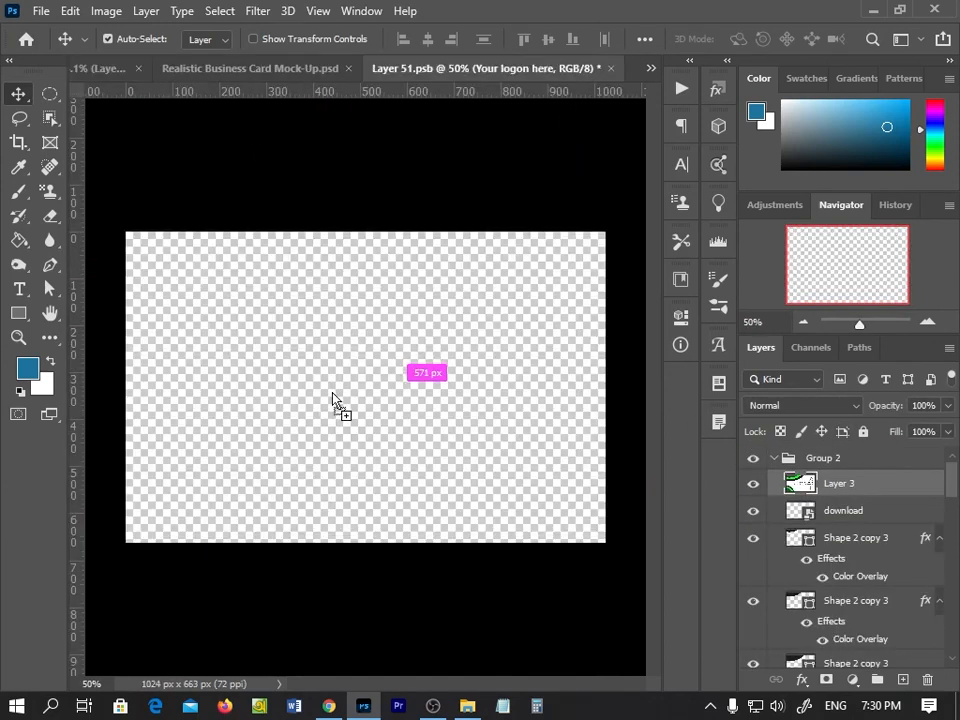
drag(334, 400, 493, 430)
Shrink the pasted back design to about 10% and move it onto the canvas centre.
drag(860, 327, 831, 325)
key(ctrl+t)
drag(429, 343, 334, 412)
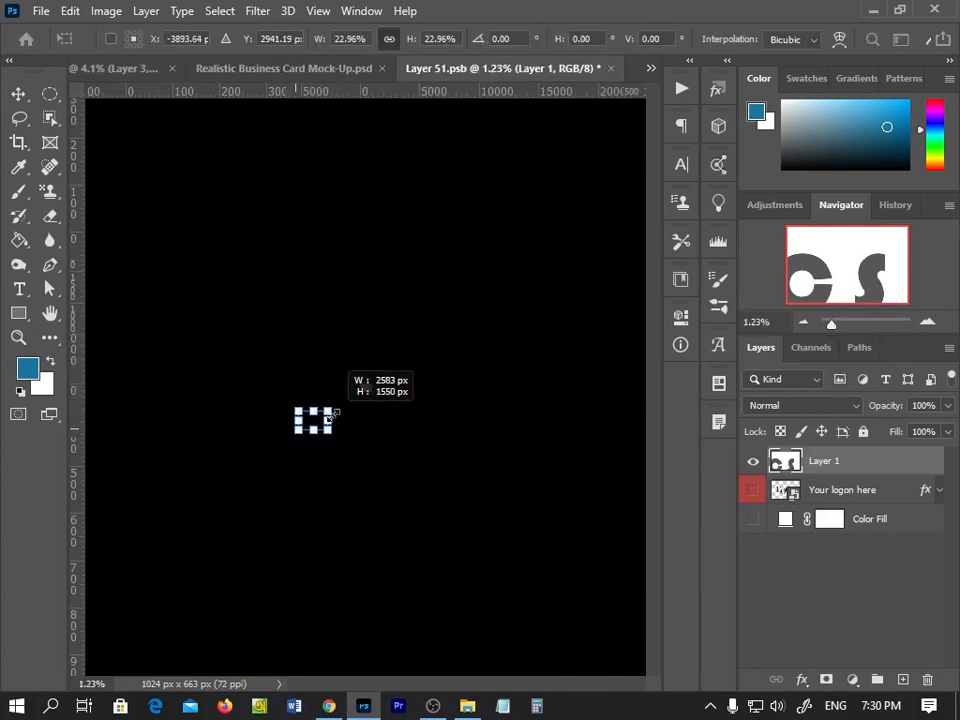
scroll(321, 542, up, 13)
drag(178, 493, 383, 393)
scroll(355, 402, up, 13)
drag(550, 275, 336, 403)
drag(281, 435, 382, 380)
Enlarge the design slightly to cover the card, apply, then save and close the smart object.
key(ctrl+0)
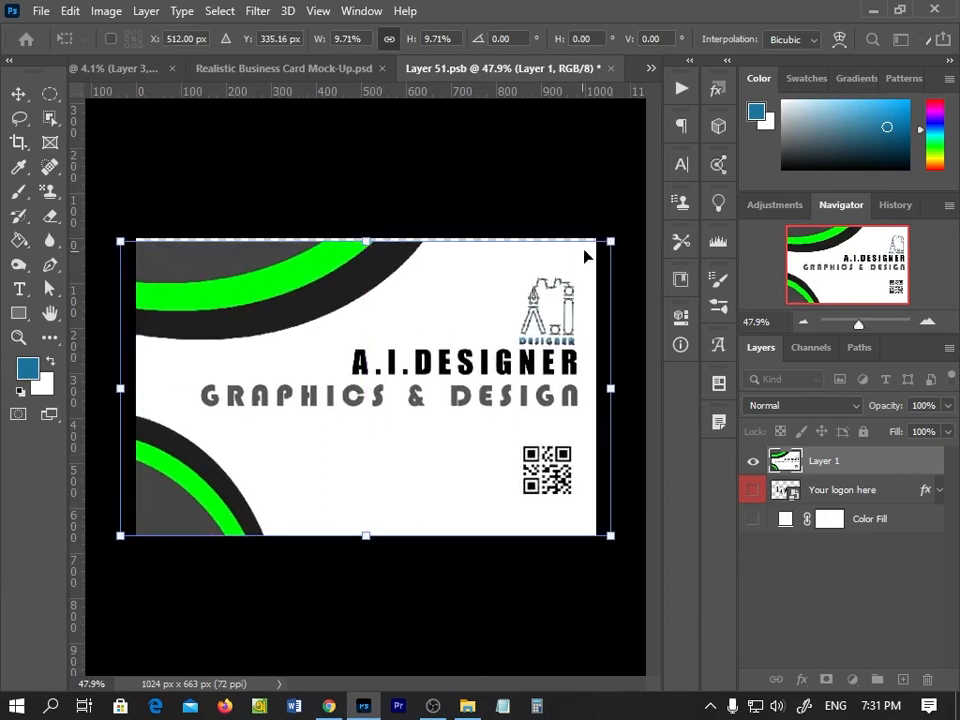
drag(611, 241, 628, 221)
mouse_move(463, 333)
mouse_down()
mouse_move(456, 326)
mouse_move(446, 339)
mouse_up()
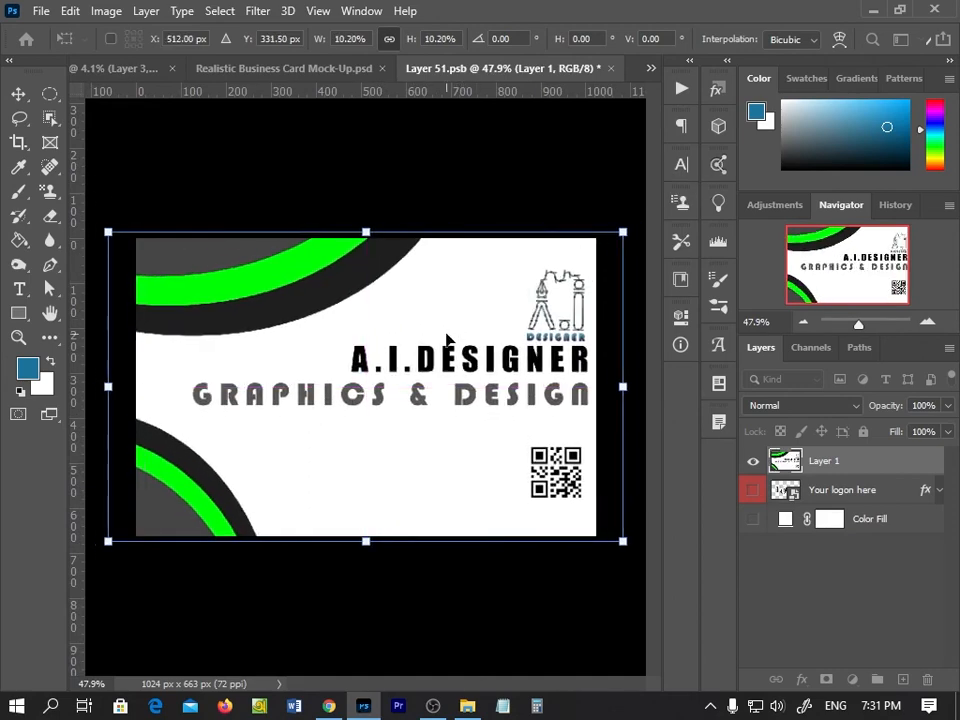
key(Return)
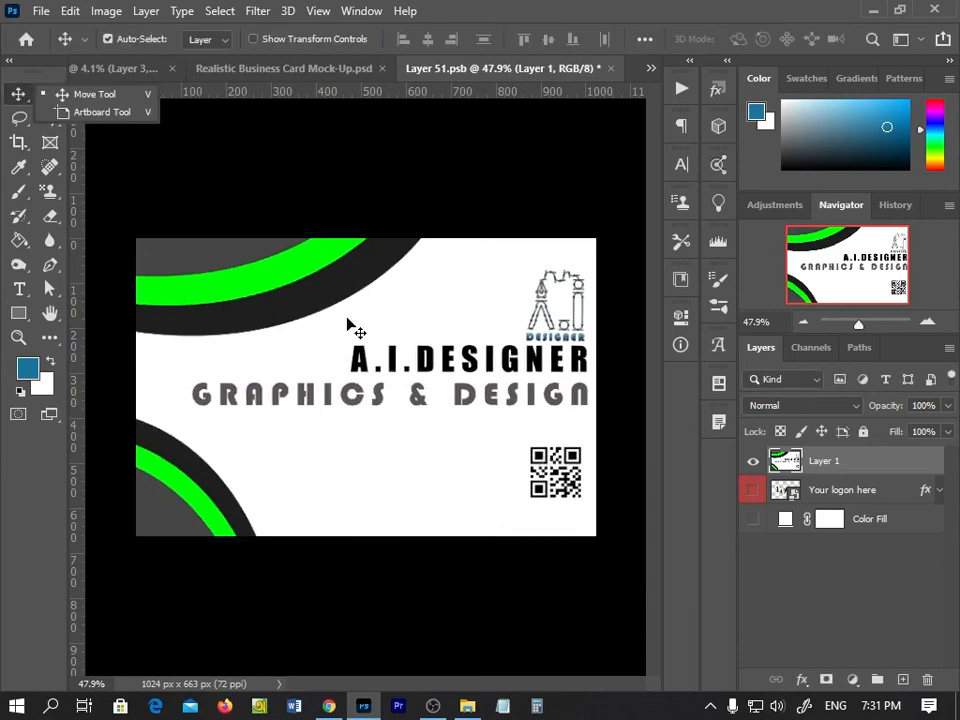
click(610, 68)
key(Return)
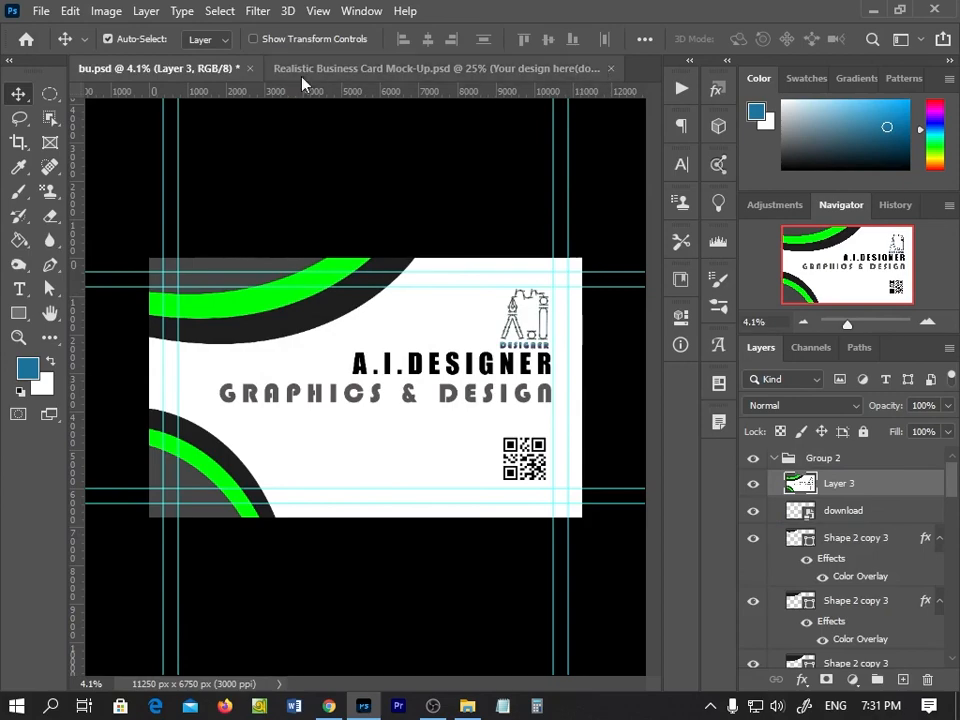
click(318, 68)
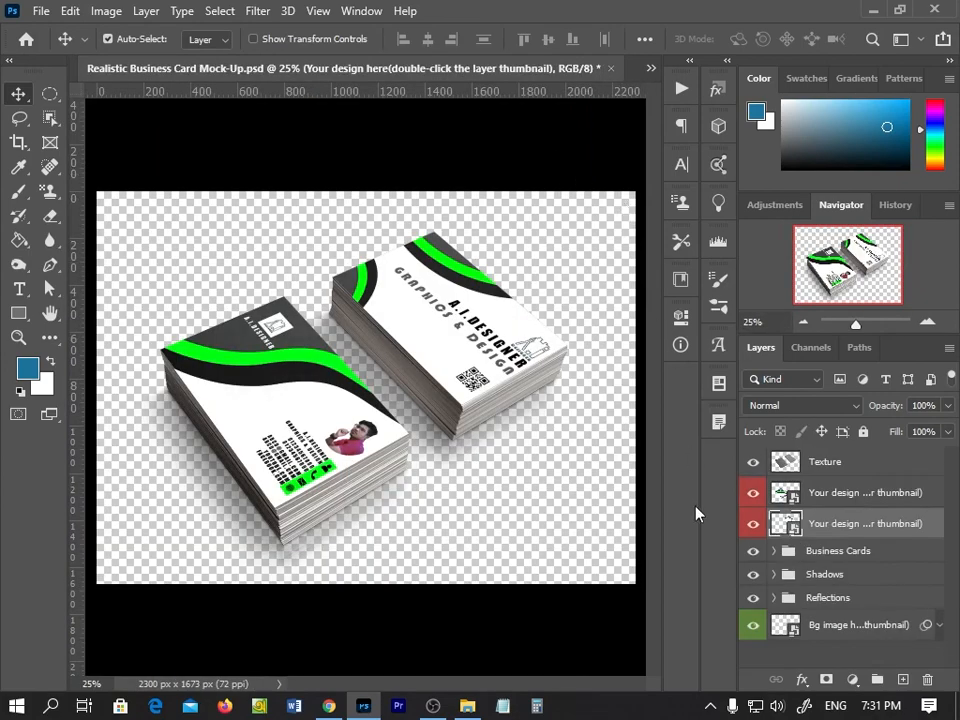
Add a grey Solid Color fill layer above the Bg image layer as the background.
scroll(394, 471, down, 2)
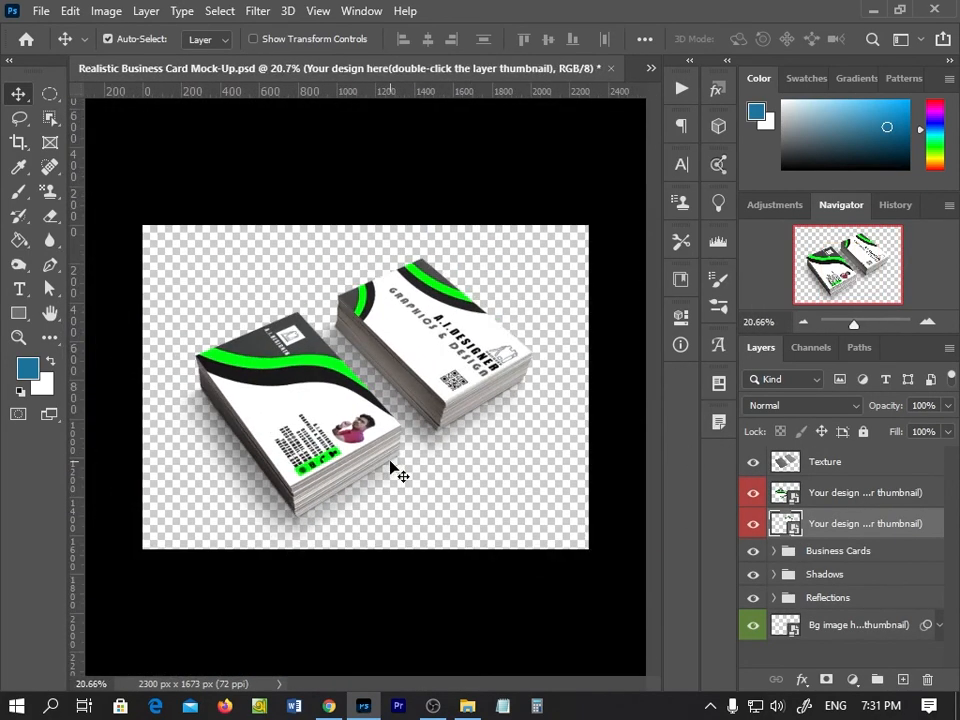
click(857, 626)
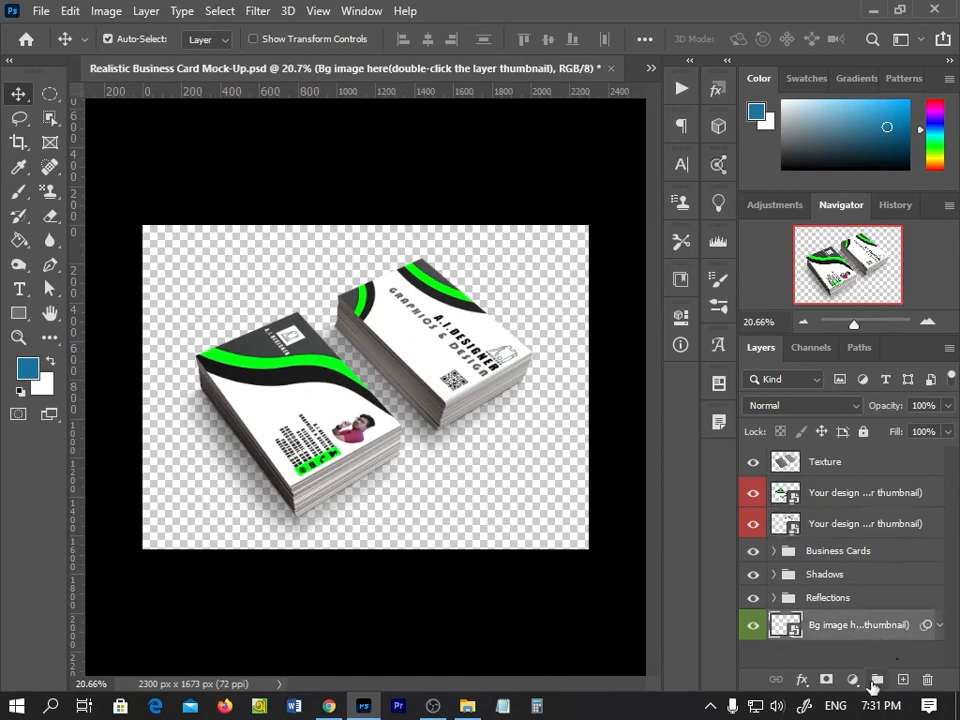
click(877, 680)
key(ctrl+z)
click(852, 680)
click(846, 355)
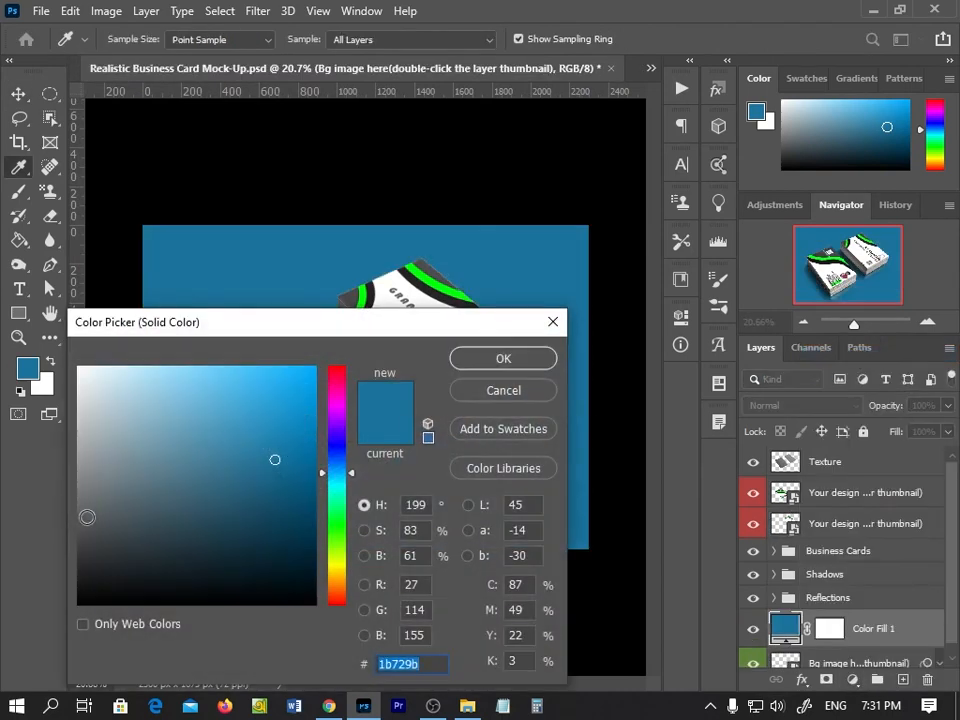
click(87, 521)
click(503, 358)
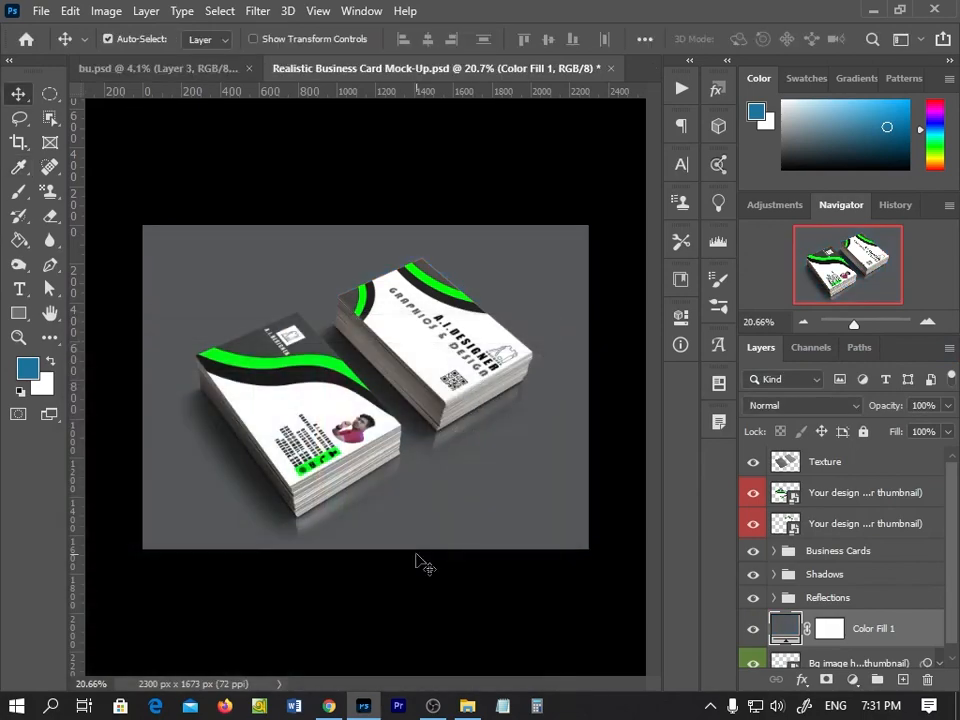
scroll(386, 553, up, 3)
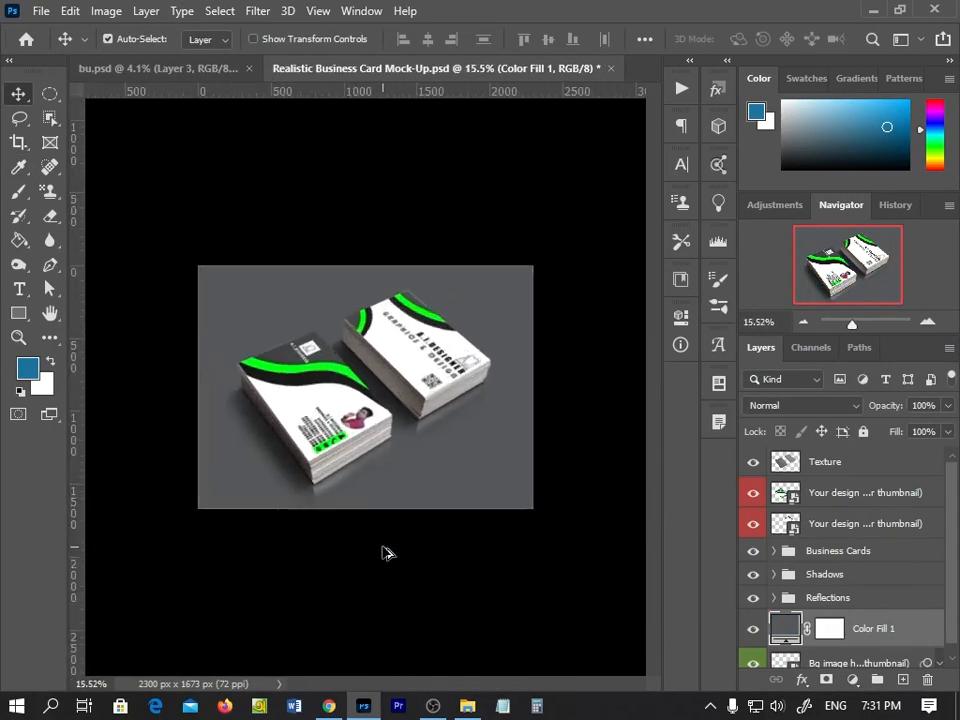
scroll(392, 374, up, 3)
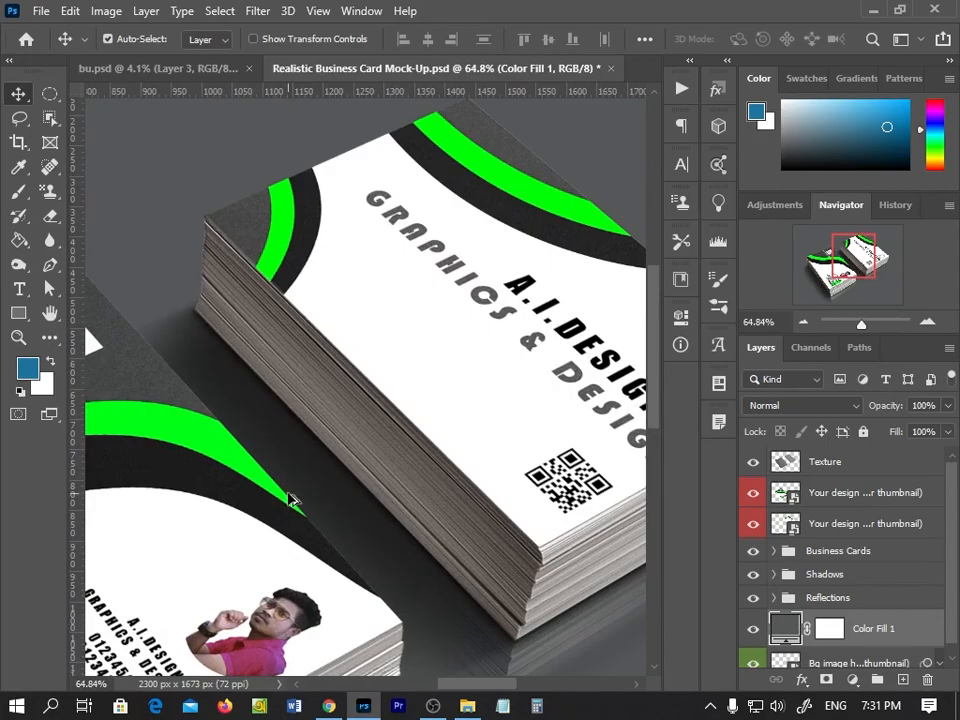
drag(170, 488, 402, 246)
scroll(373, 353, down, 9)
scroll(374, 354, up, 10)
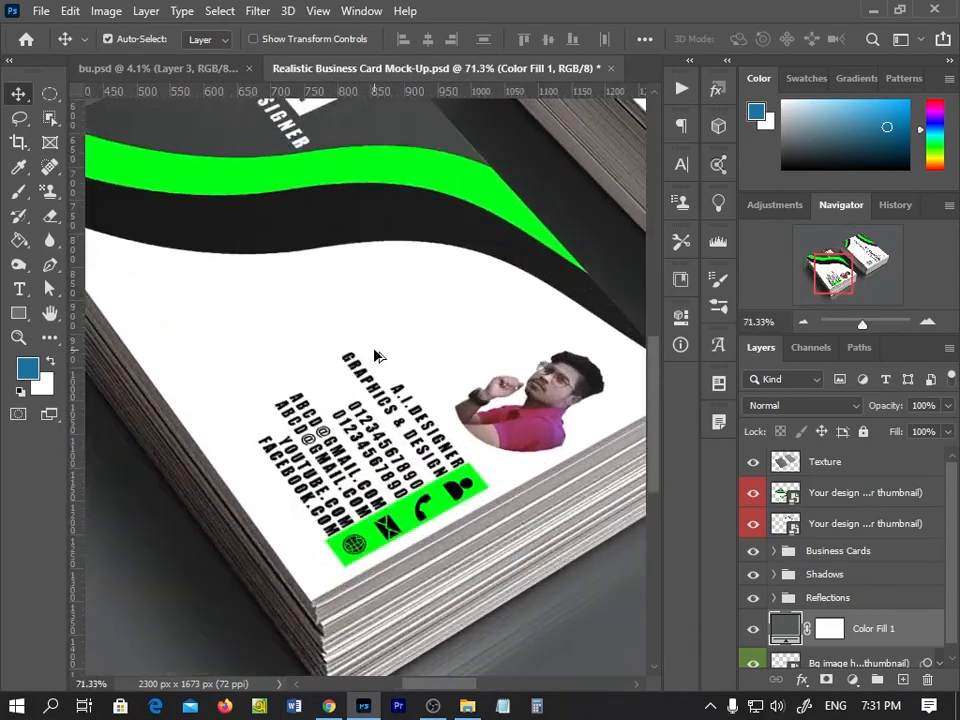
scroll(376, 356, up, 2)
scroll(463, 371, up, 1)
scroll(463, 371, down, 5)
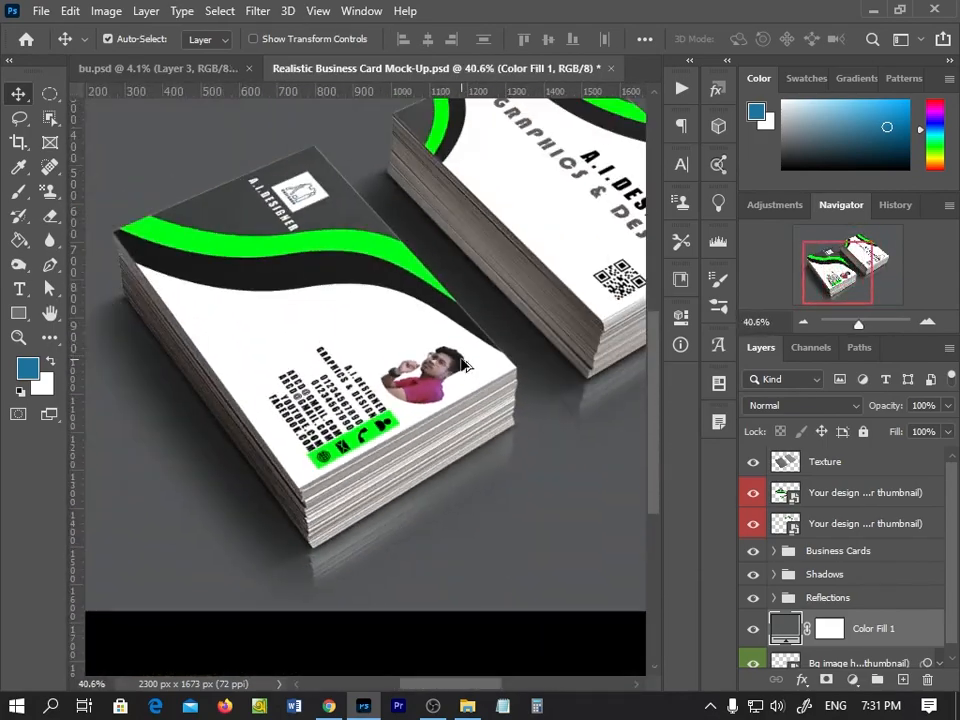
scroll(463, 366, down, 2)
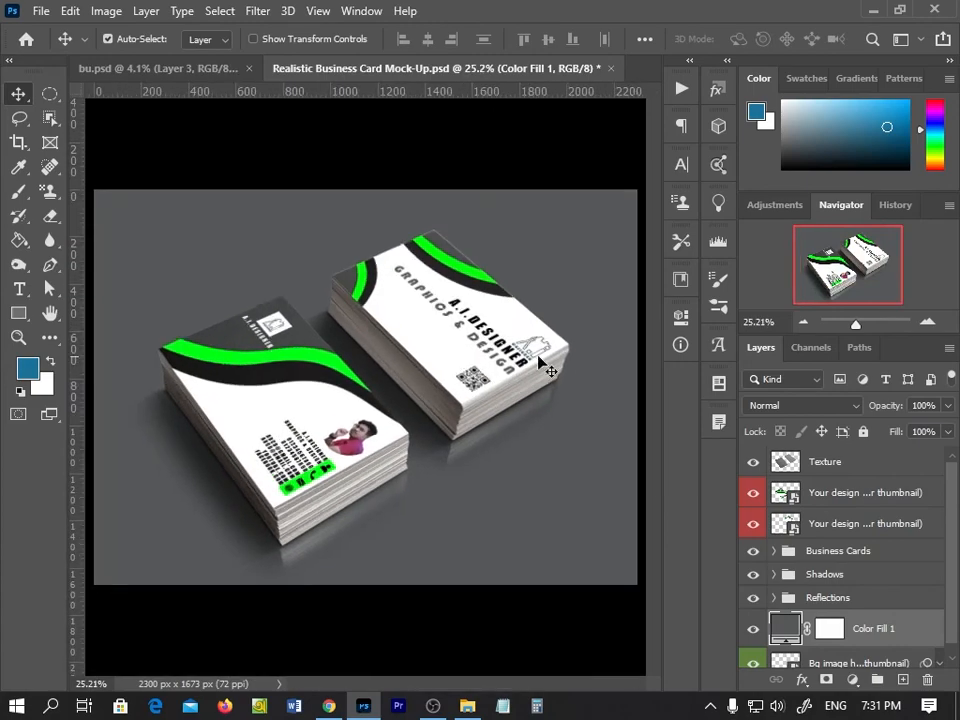